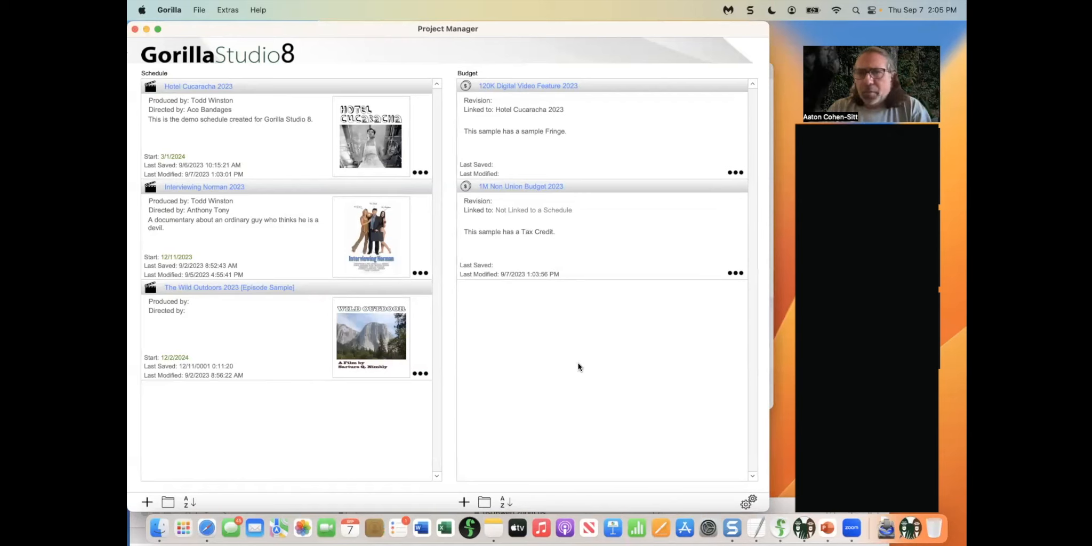
# Open the 120K Digital Video Feature 2023 budget and return to the Project Manager.
pyautogui.click(517, 87)
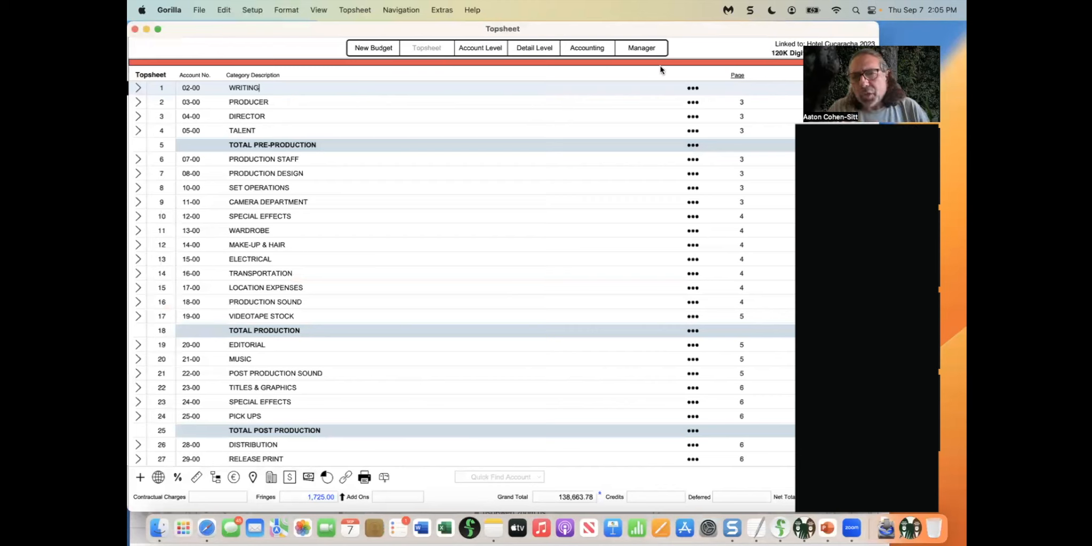
pyautogui.click(642, 49)
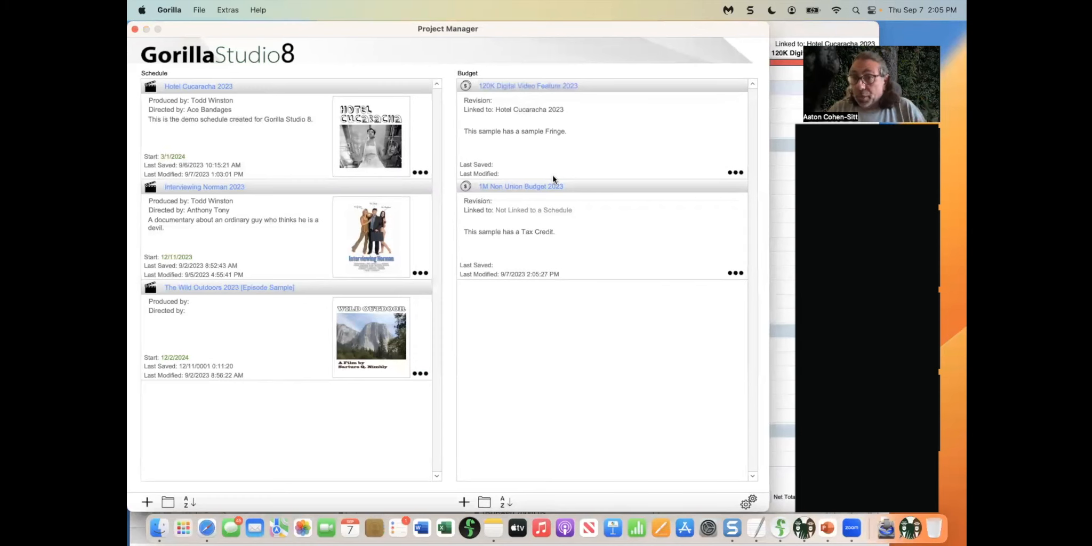
# Browse the budget forms available for import, viewing the Samples list and the Templates list.
pyautogui.click(485, 503)
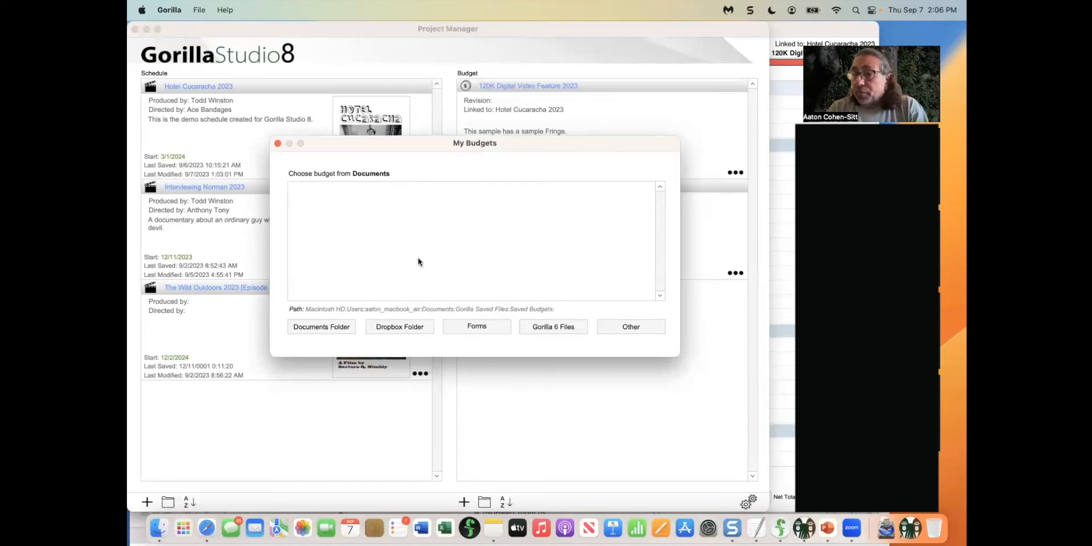
pyautogui.click(477, 326)
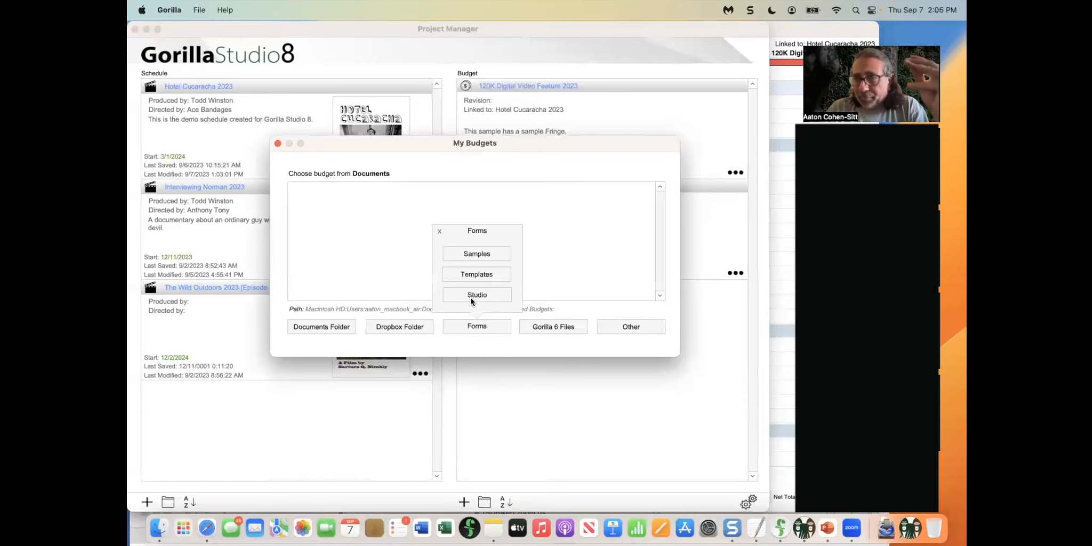
pyautogui.click(468, 253)
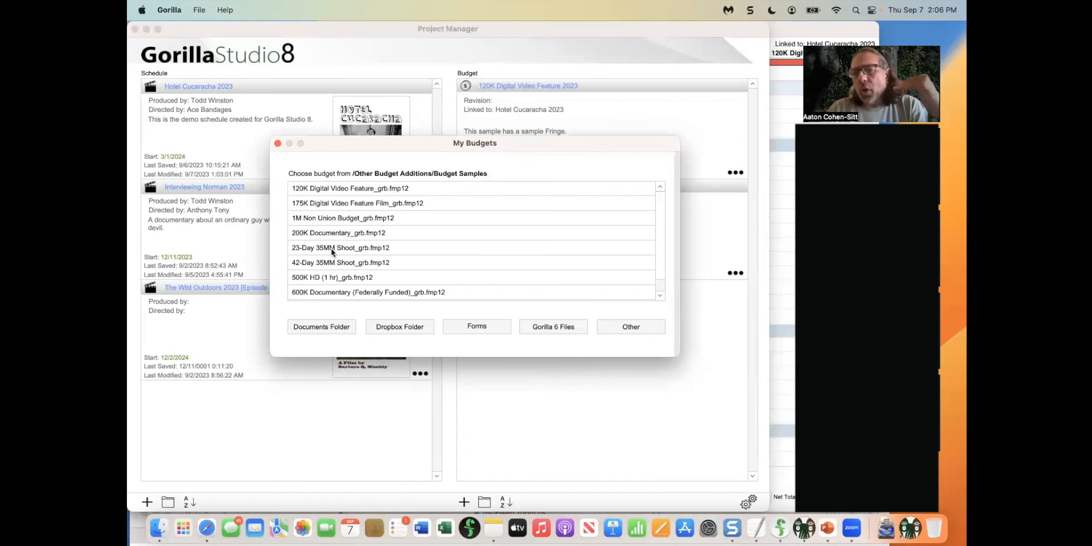
pyautogui.click(473, 324)
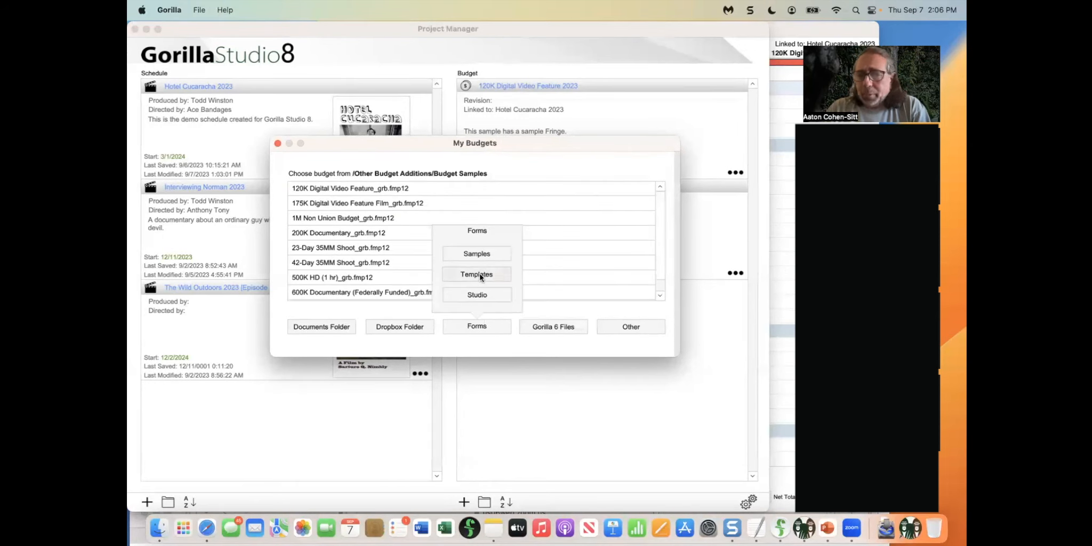
pyautogui.click(479, 275)
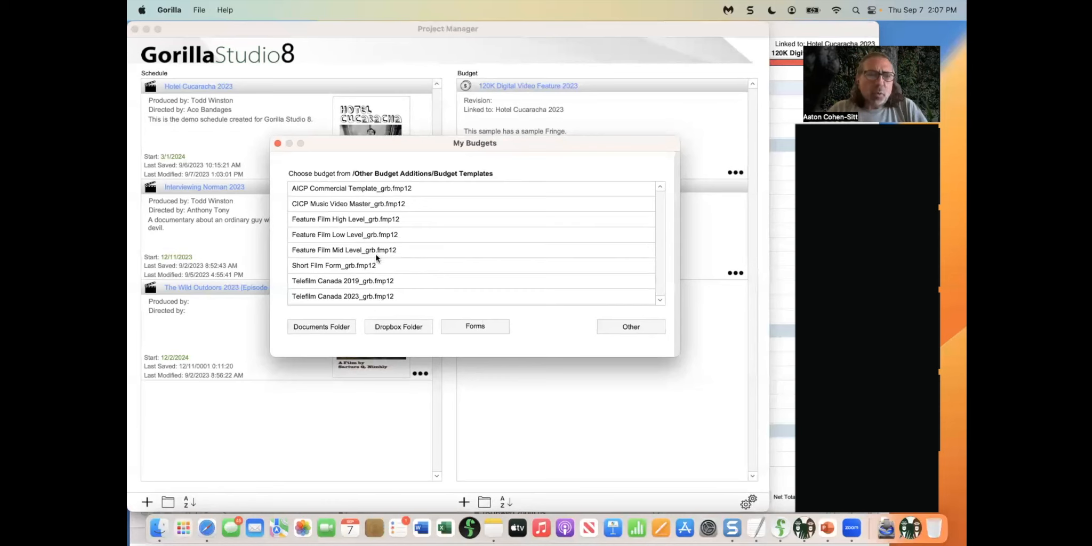
# Look through the Studio budget forms down to the Netflix templates and close the My Budgets window.
pyautogui.click(485, 327)
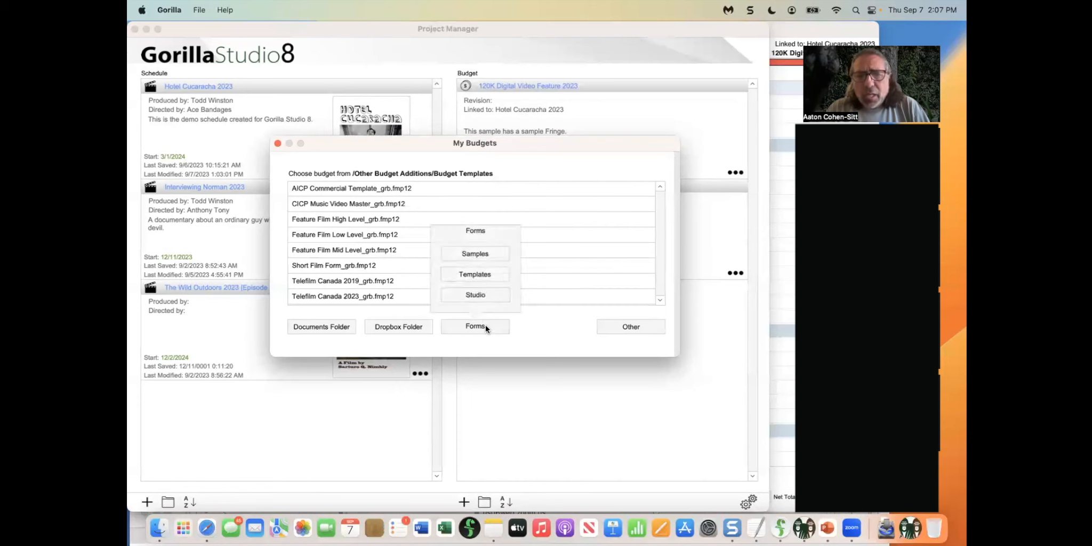
pyautogui.click(480, 293)
pyautogui.scroll(-5, 395, 246)
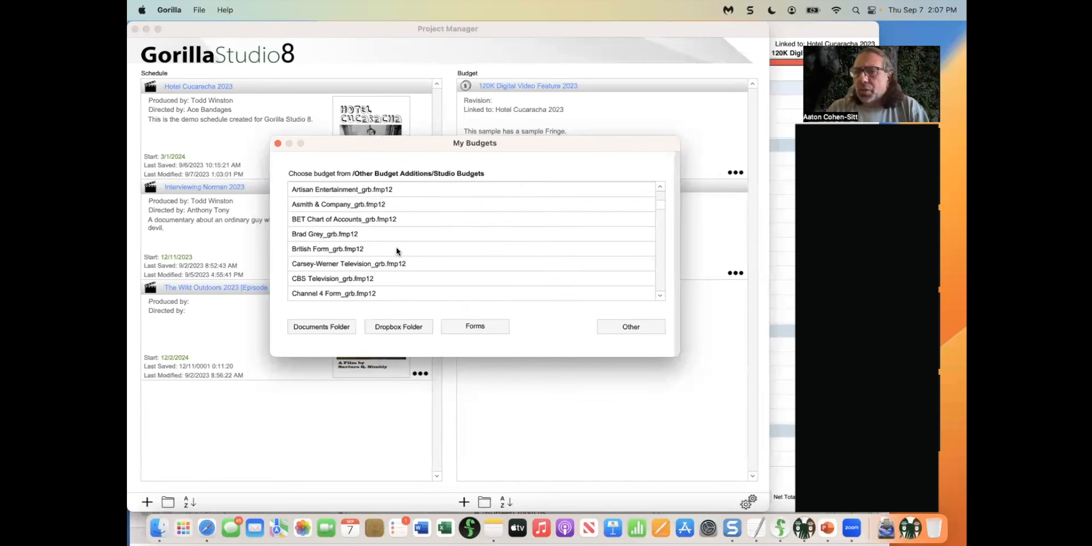
pyautogui.scroll(-1, 396, 251)
pyautogui.scroll(-2, 396, 250)
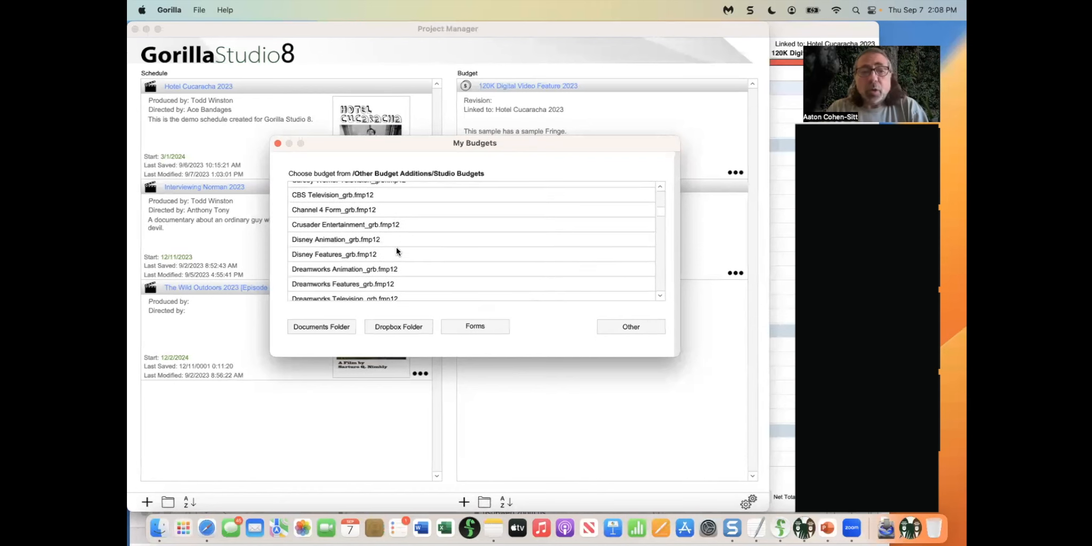
pyautogui.scroll(-12, 396, 250)
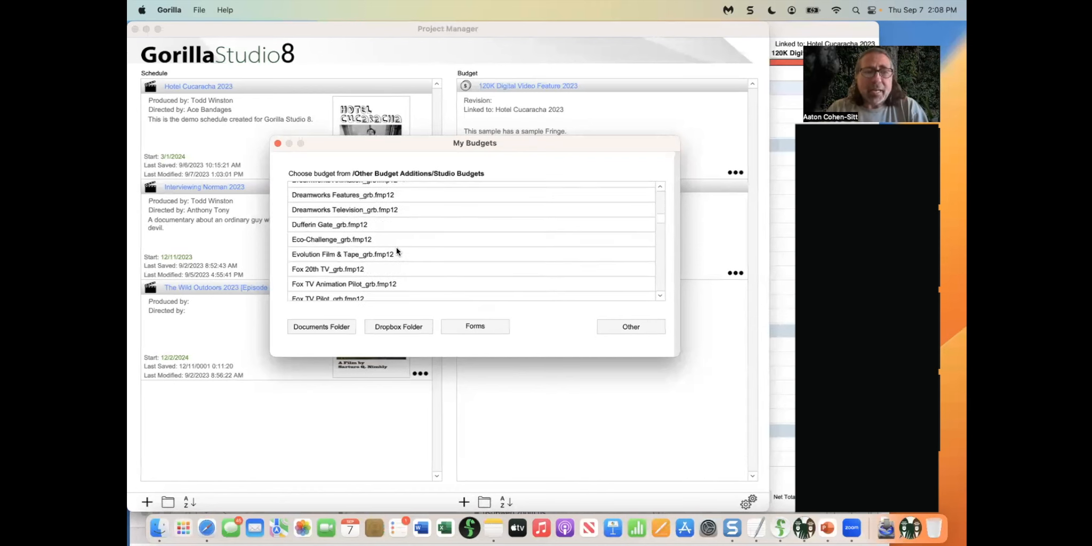
pyautogui.scroll(-7, 395, 246)
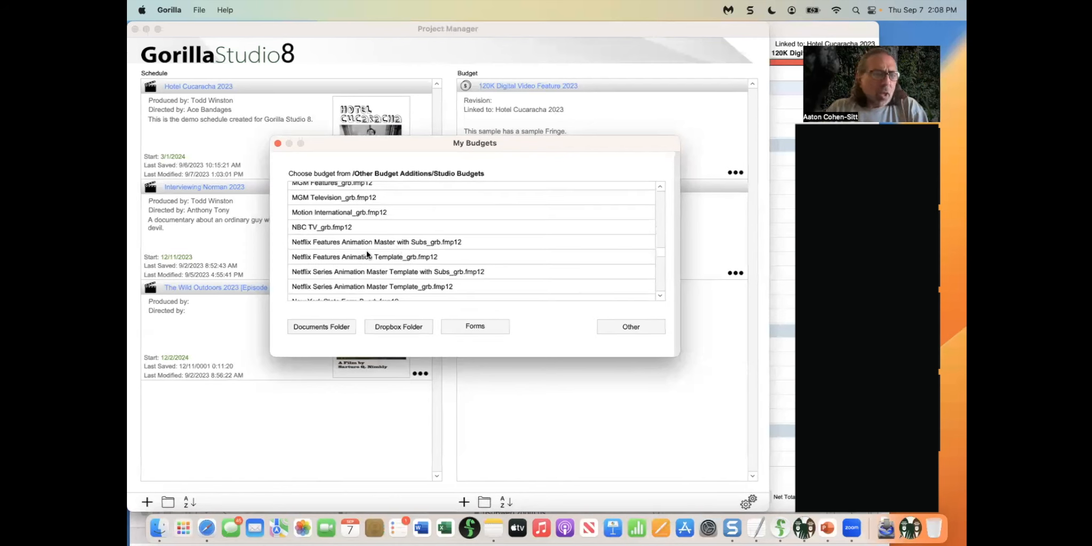
pyautogui.scroll(-2, 372, 246)
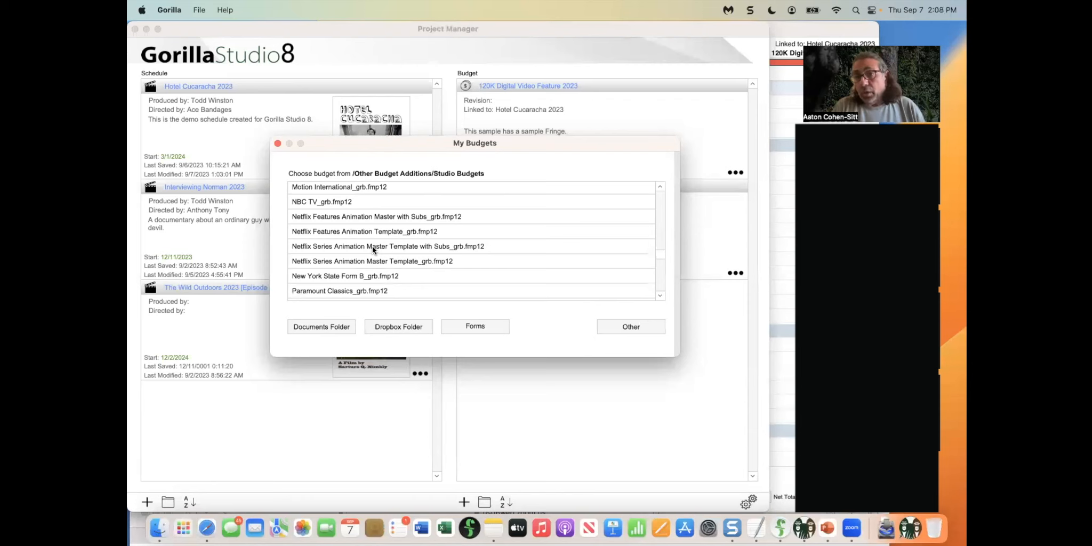
pyautogui.click(278, 143)
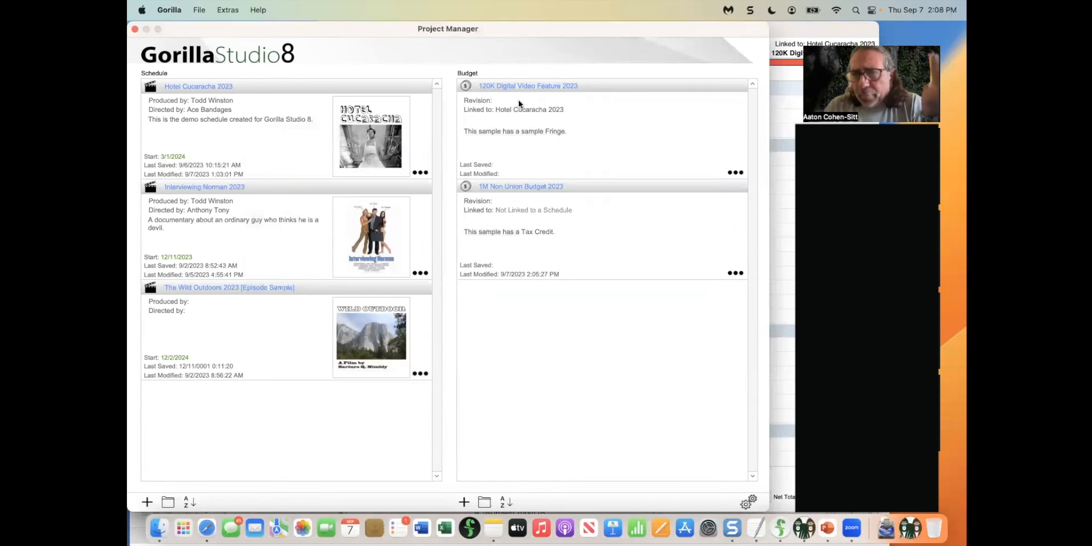
# Open the 120K Digital Video Feature 2023 budget and review its topsheet categories.
pyautogui.click(520, 85)
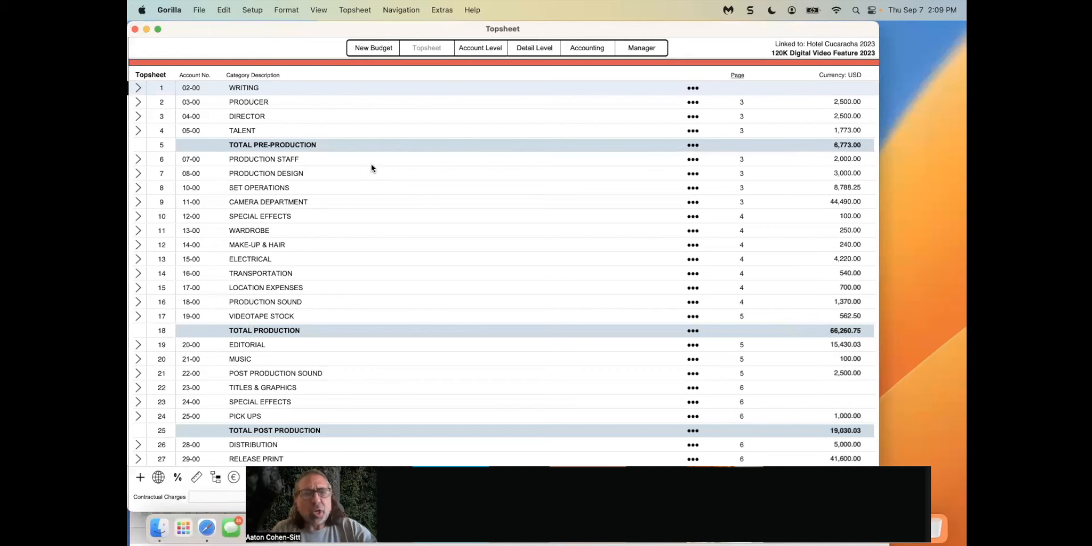
pyautogui.scroll(-1, 412, 256)
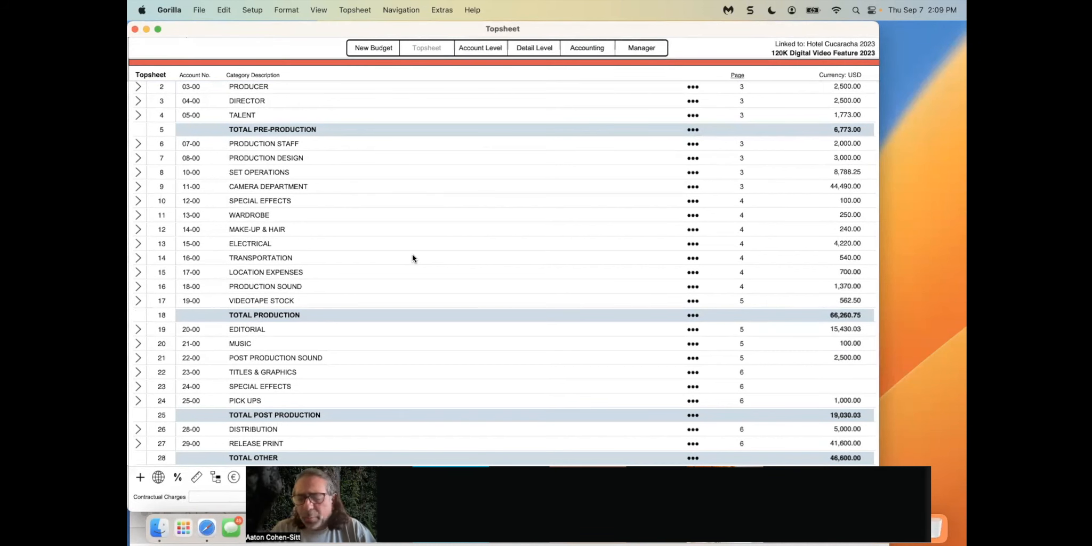
pyautogui.scroll(1, 412, 258)
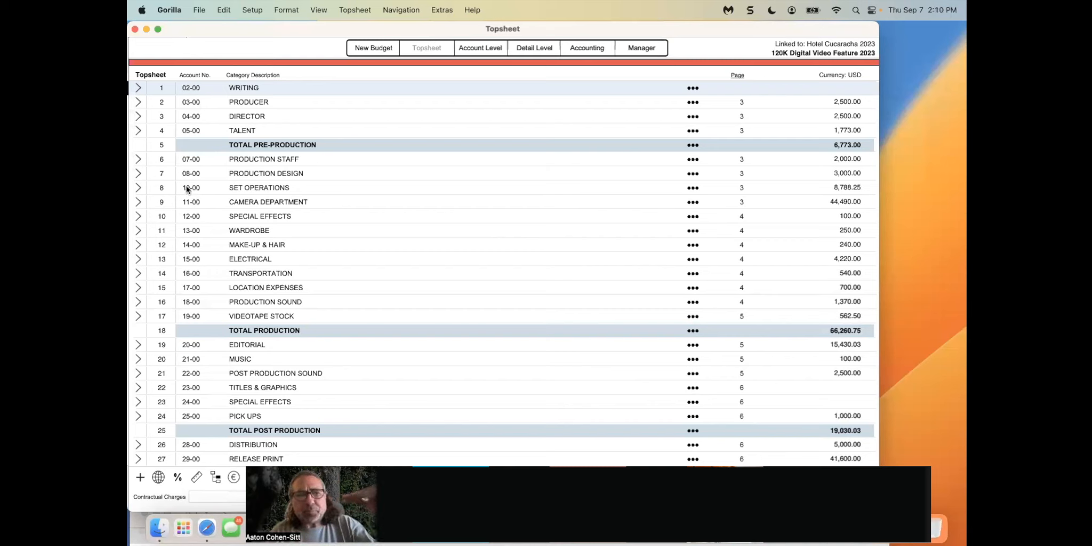
# Examine the account level of SET OPERATIONS and the detail level of its Grip account.
pyautogui.click(138, 188)
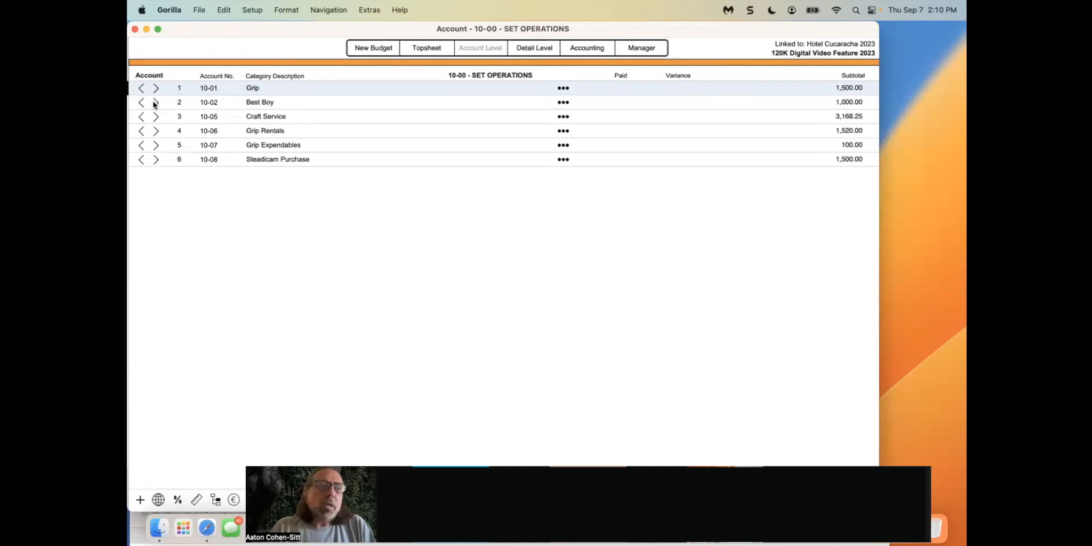
pyautogui.click(141, 89)
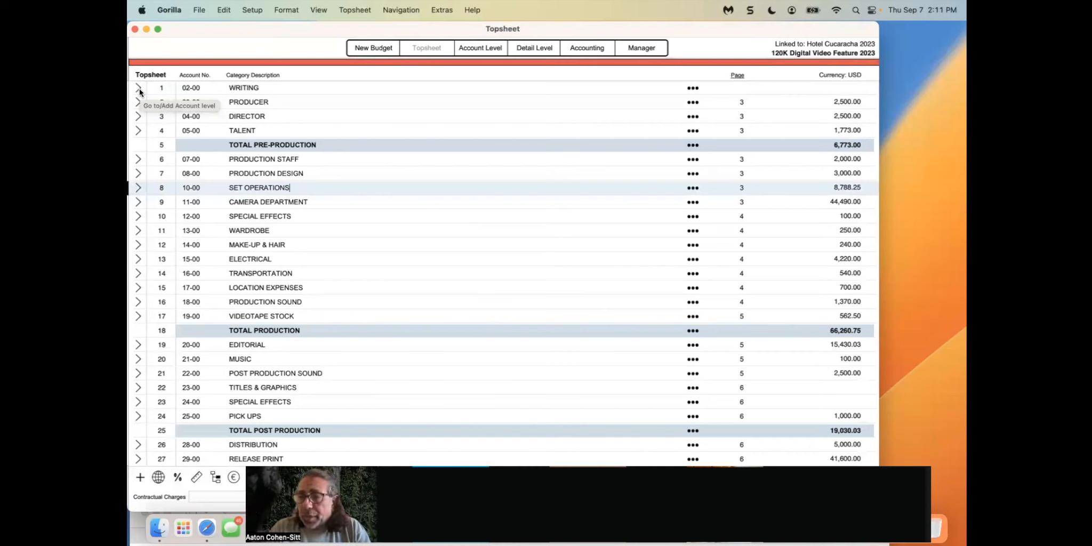
pyautogui.click(138, 188)
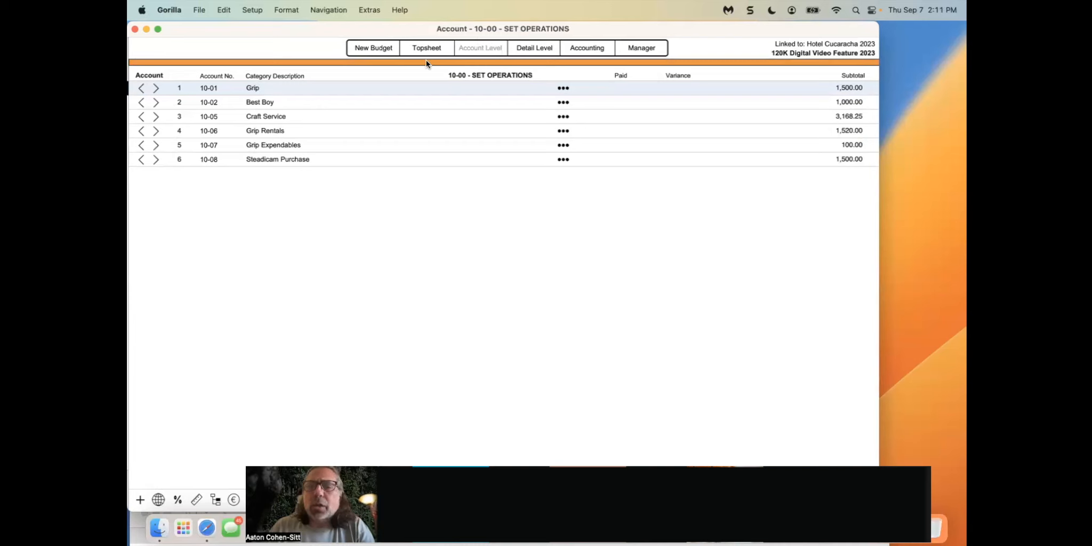
pyautogui.click(156, 88)
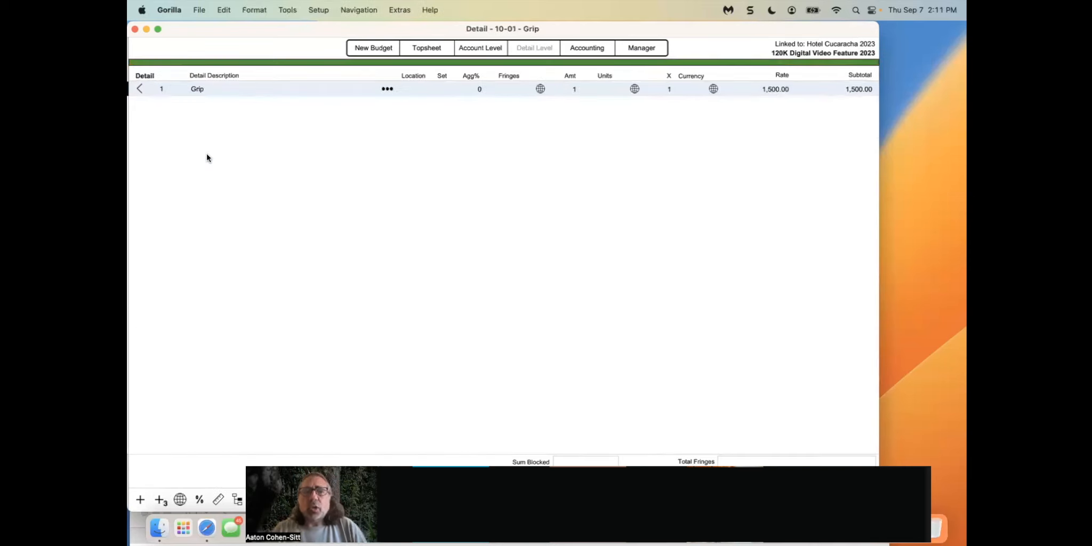
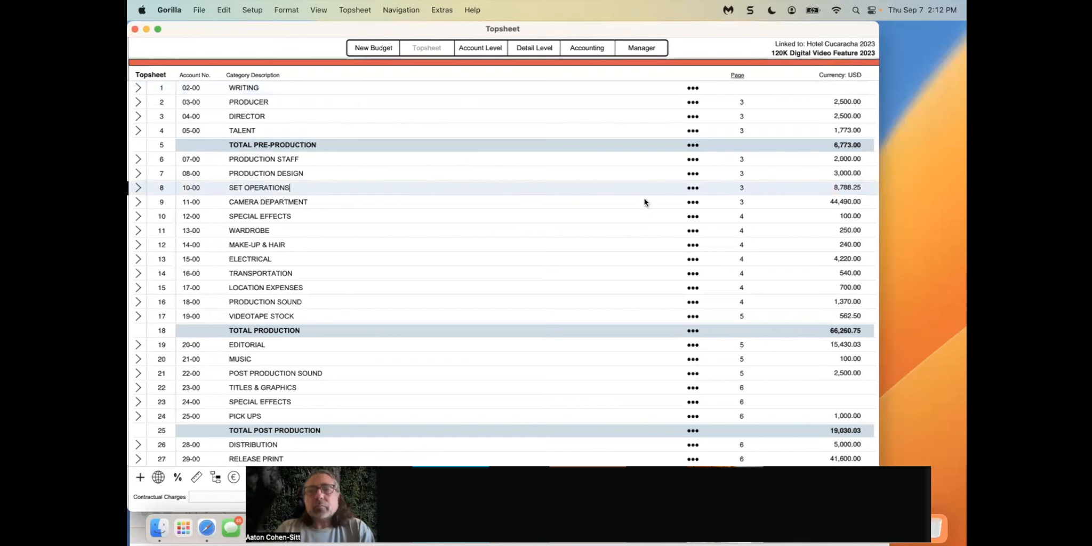
# Insert a topsheet row below SET OPERATIONS with account number 30-00 and description NEW ACCOUNT.
pyautogui.click(691, 189)
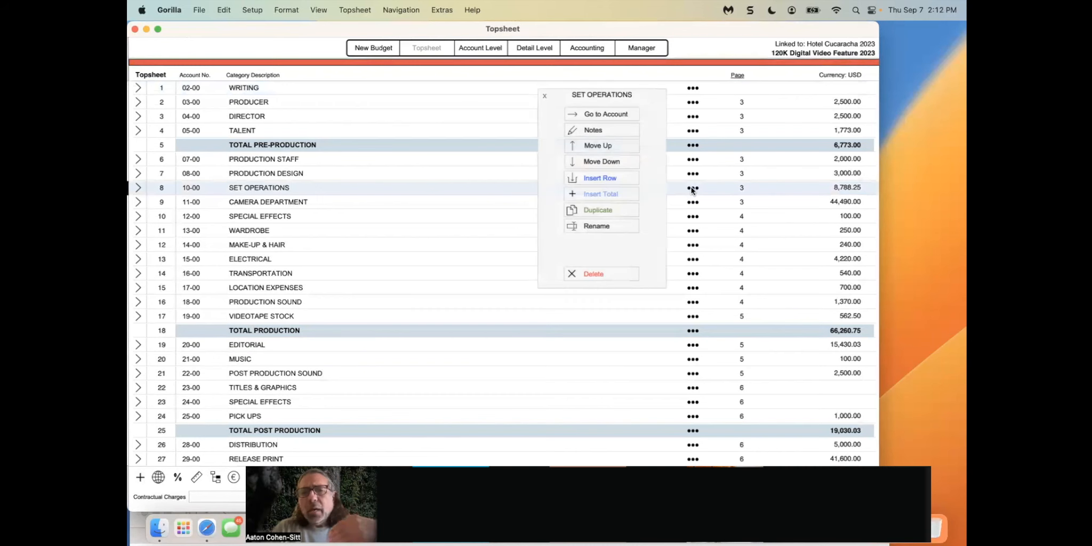
pyautogui.click(585, 177)
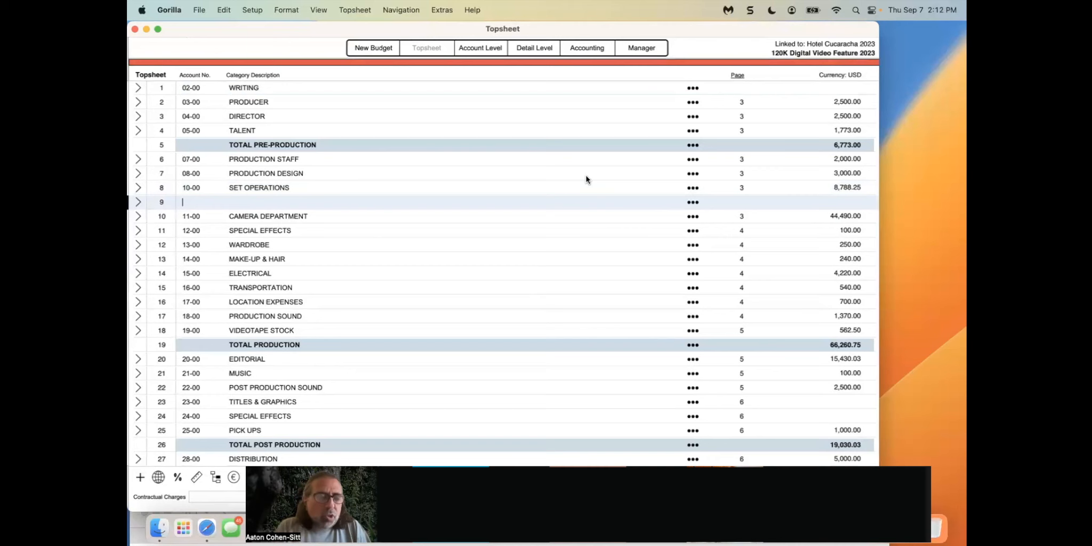
pyautogui.scroll(-2, 480, 290)
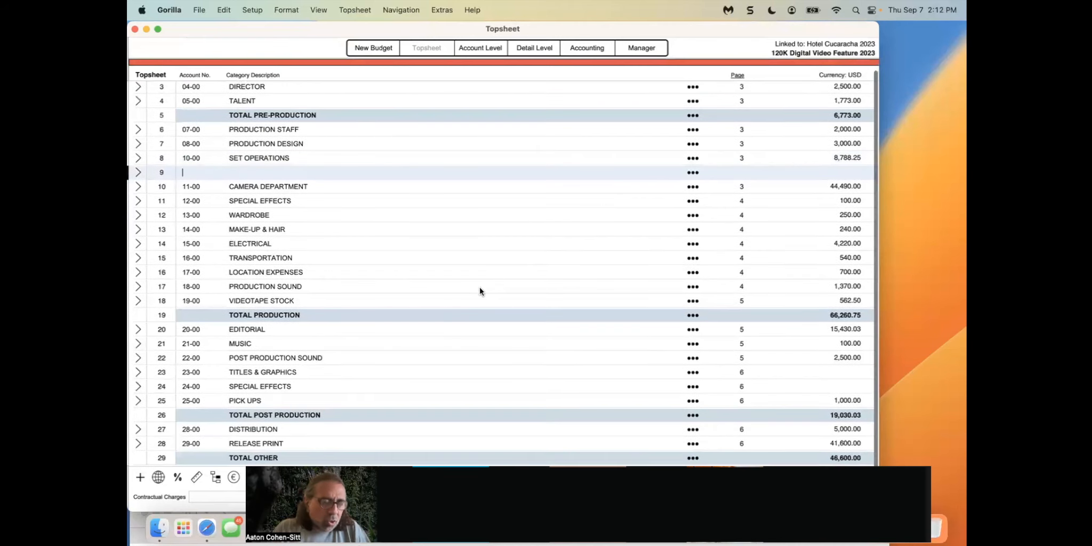
pyautogui.scroll(2, 433, 203)
pyautogui.write('30')
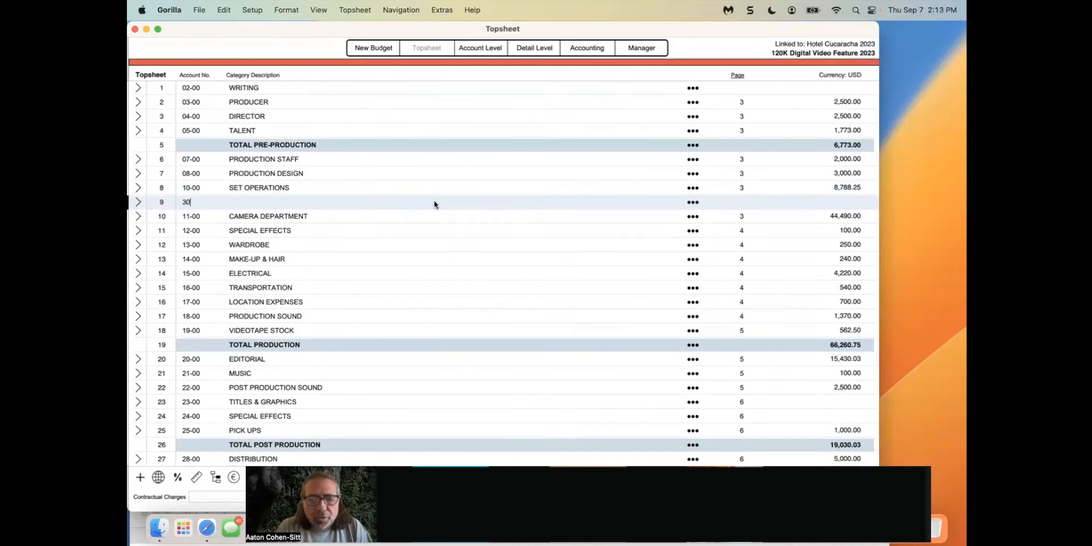
pyautogui.write('-00')
pyautogui.press('Tab')
pyautogui.write('NEW ACCOUNT')
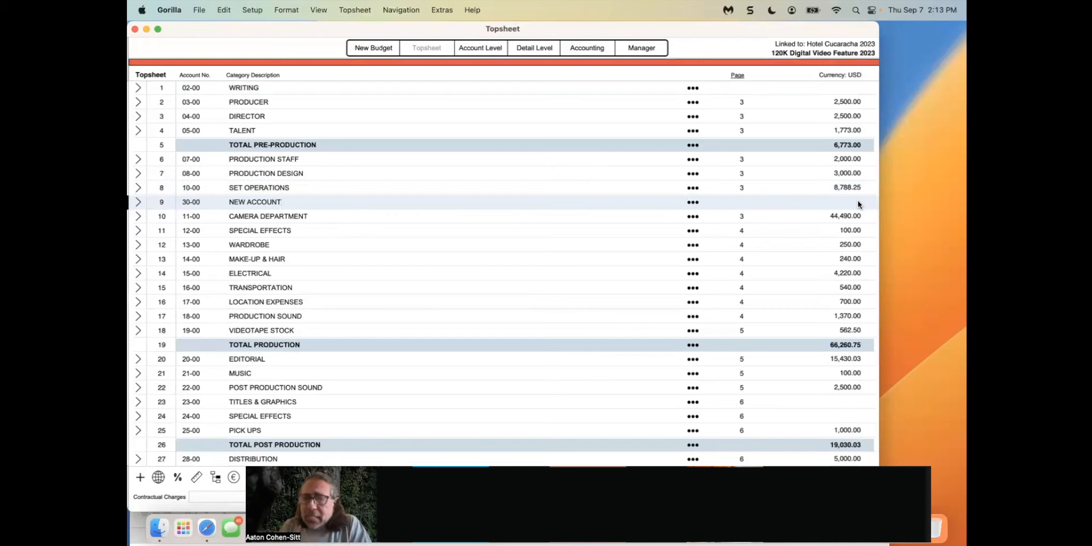
# Delete the 30-00 NEW ACCOUNT row from the topsheet.
pyautogui.click(693, 202)
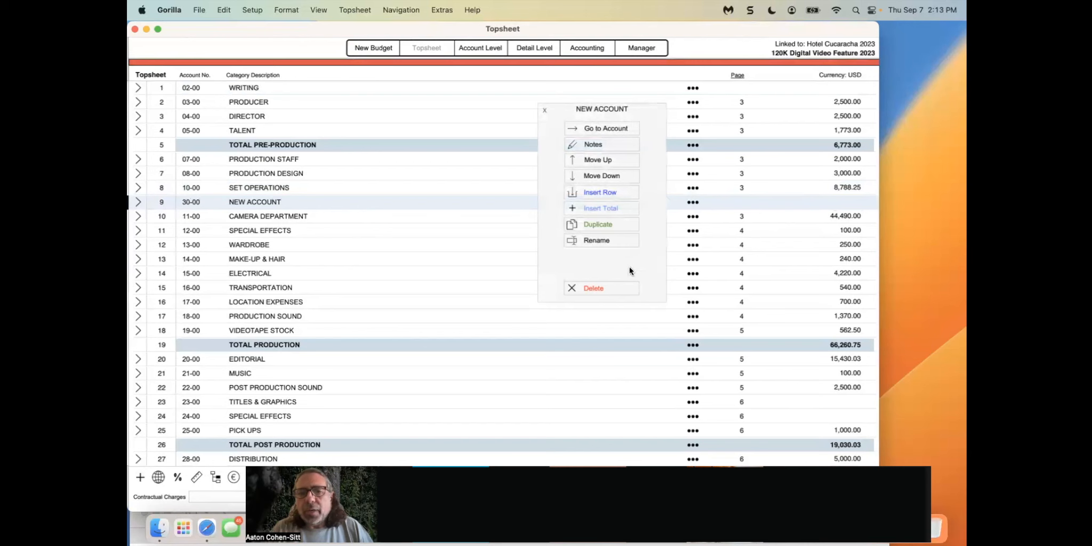
pyautogui.click(609, 295)
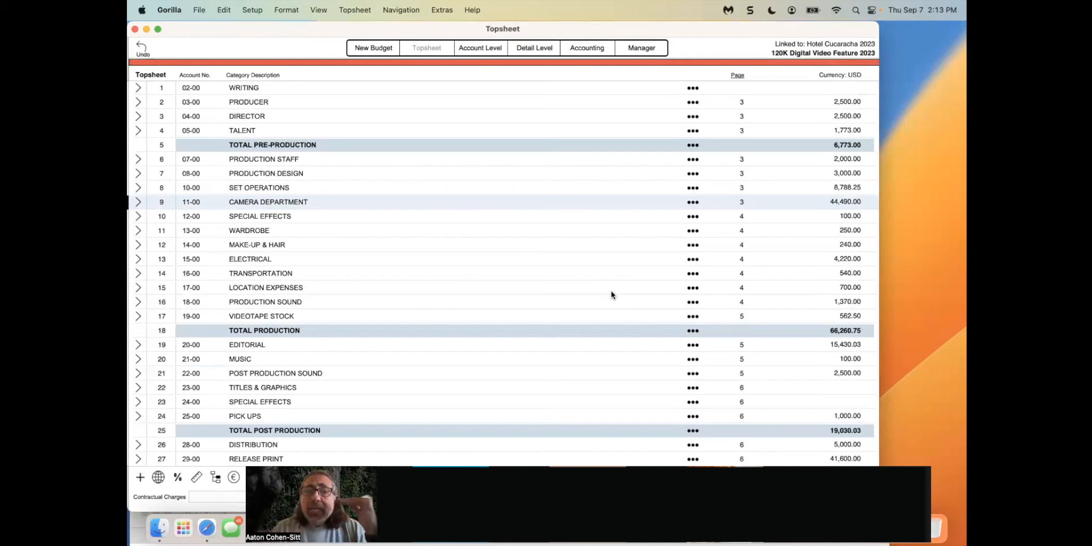
# In the SET OPERATIONS accounts, insert a row below Best Boy with number 10-03 and description New Account.
pyautogui.click(138, 188)
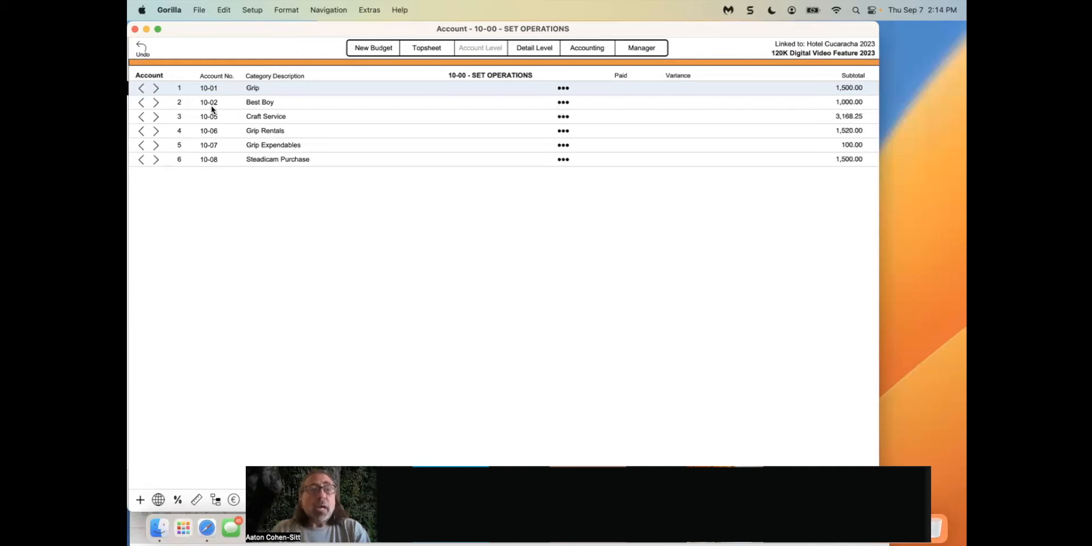
pyautogui.click(562, 104)
pyautogui.click(563, 103)
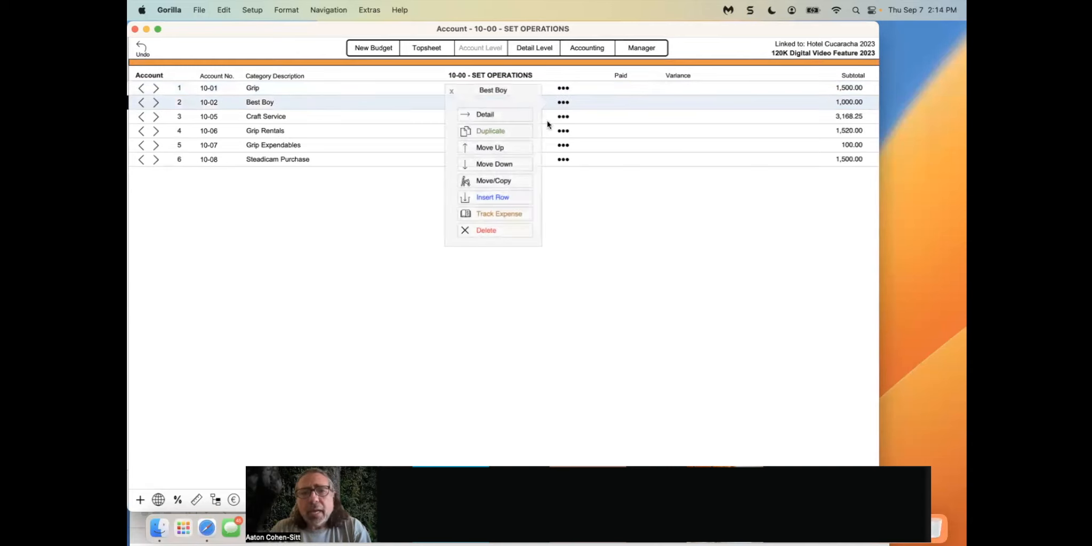
pyautogui.click(490, 192)
pyautogui.write('10-03')
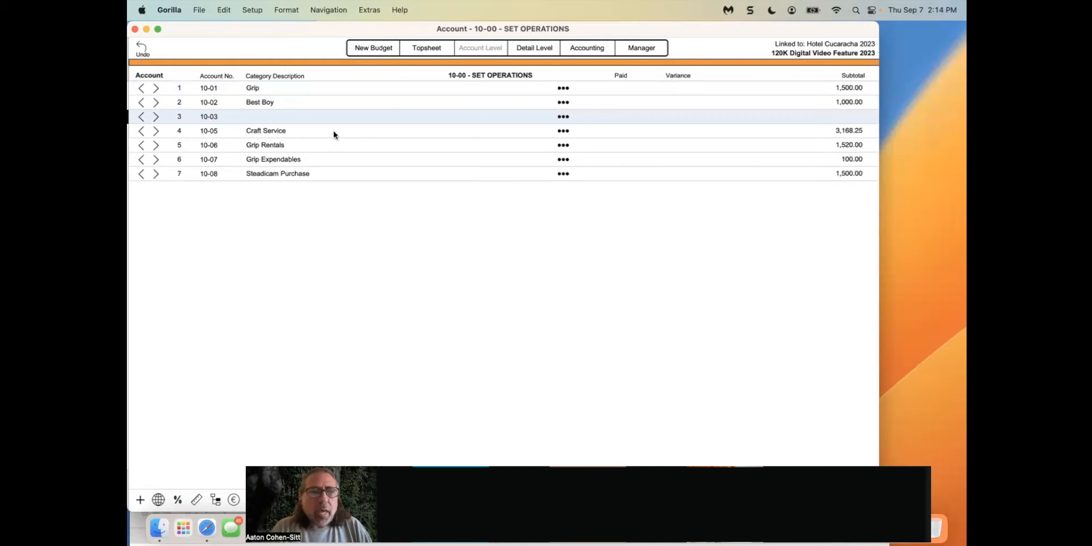
pyautogui.write('New Account')
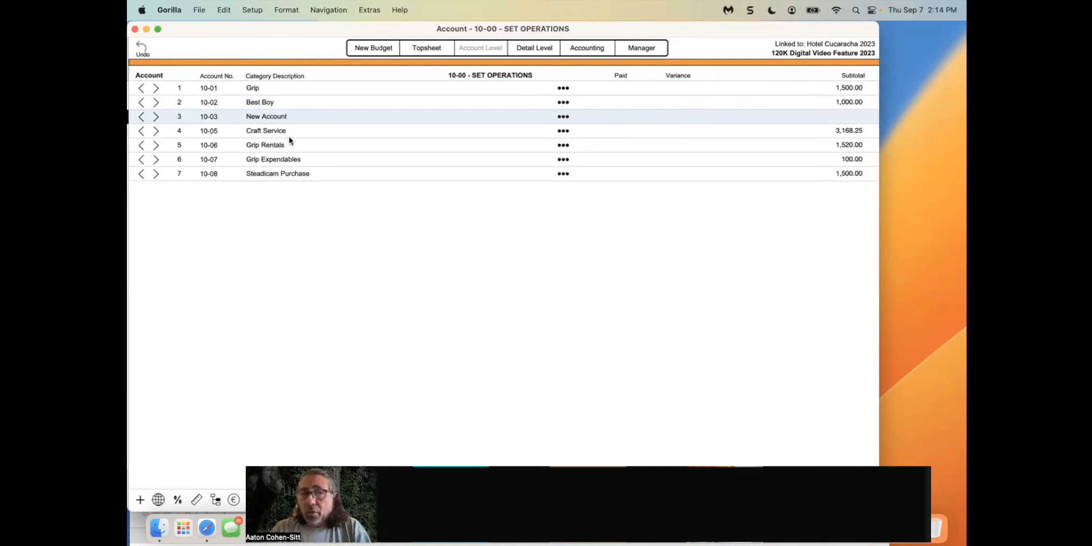
# View the Move/Copy target categories for the Best Boy account and close the list without choosing one.
pyautogui.click(565, 103)
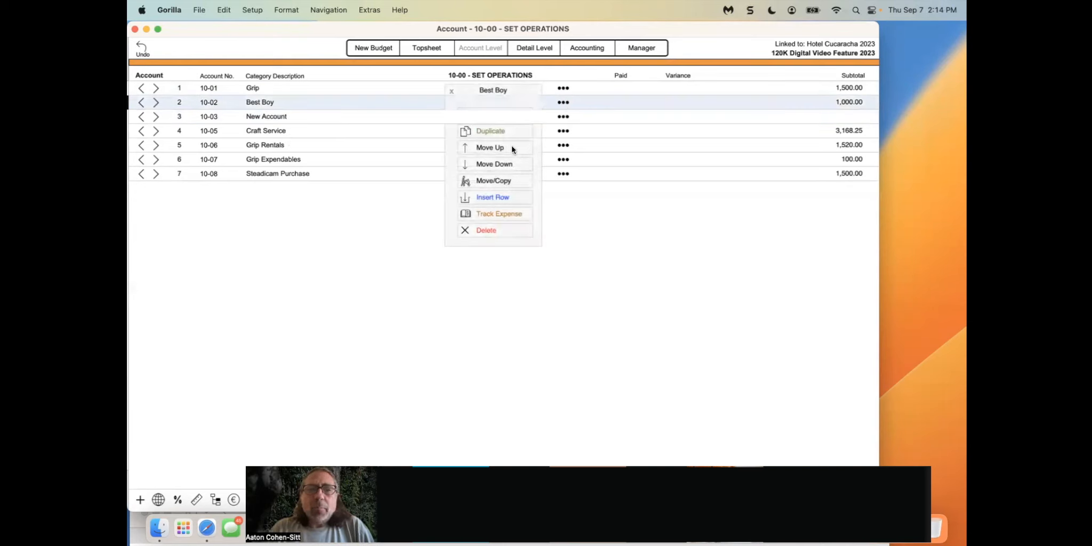
pyautogui.click(485, 180)
pyautogui.moveTo(520, 105); pyautogui.dragTo(420, 58)
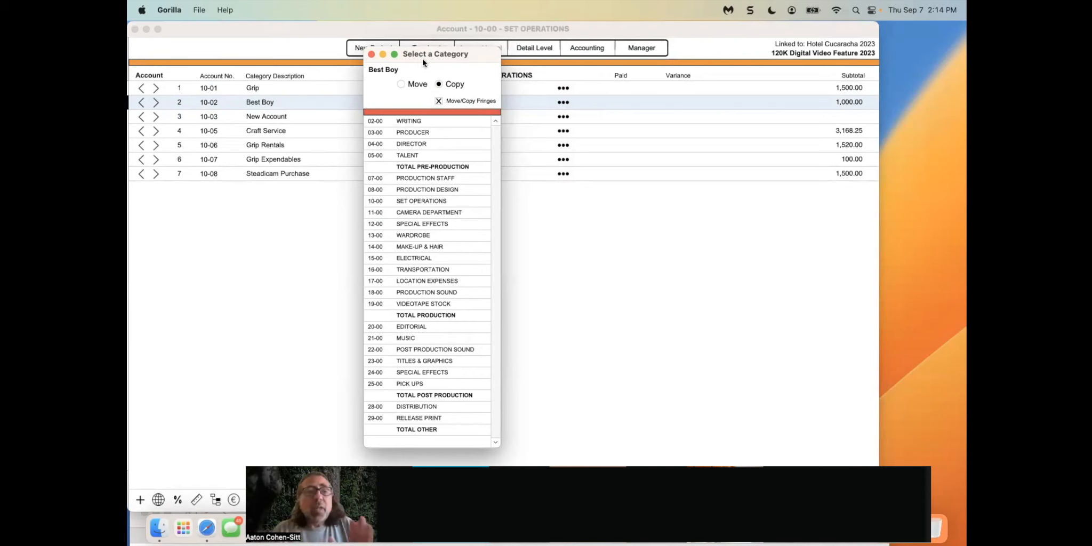
pyautogui.click(371, 55)
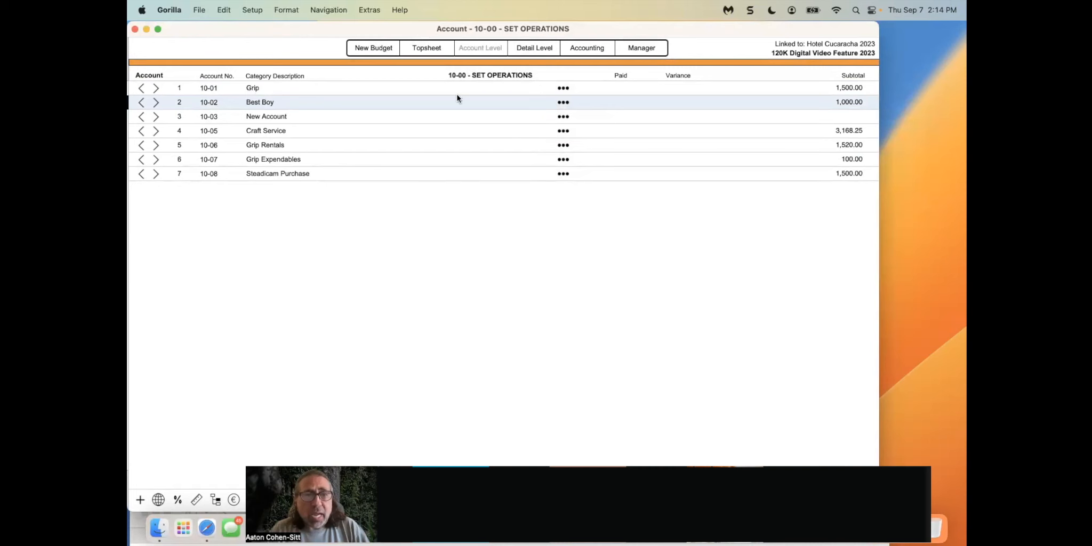
# View the Move/Copy options for the Grip account and close them without moving or copying it.
pyautogui.click(563, 88)
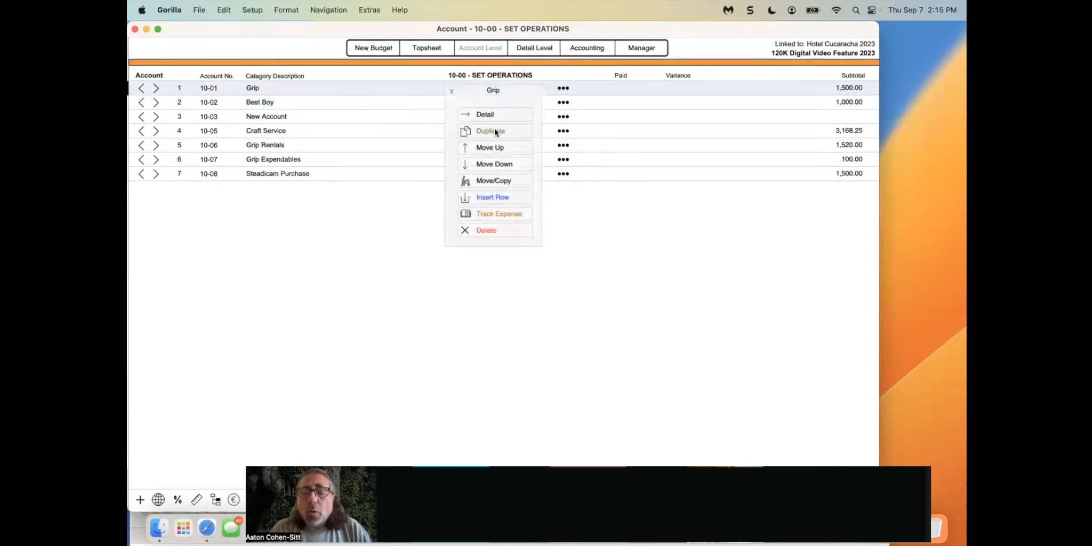
pyautogui.click(484, 181)
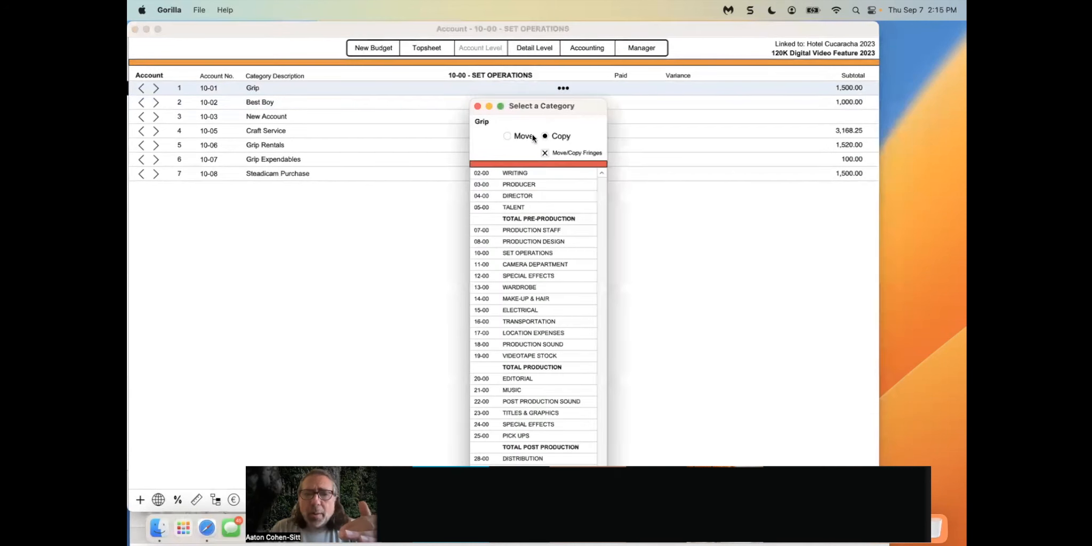
pyautogui.moveTo(557, 105); pyautogui.dragTo(493, 87)
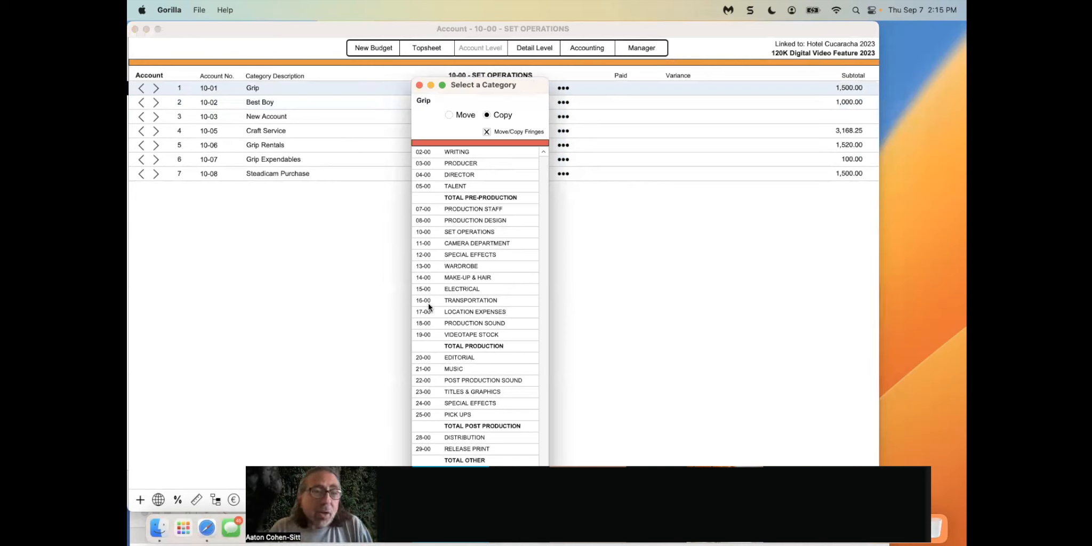
pyautogui.click(419, 85)
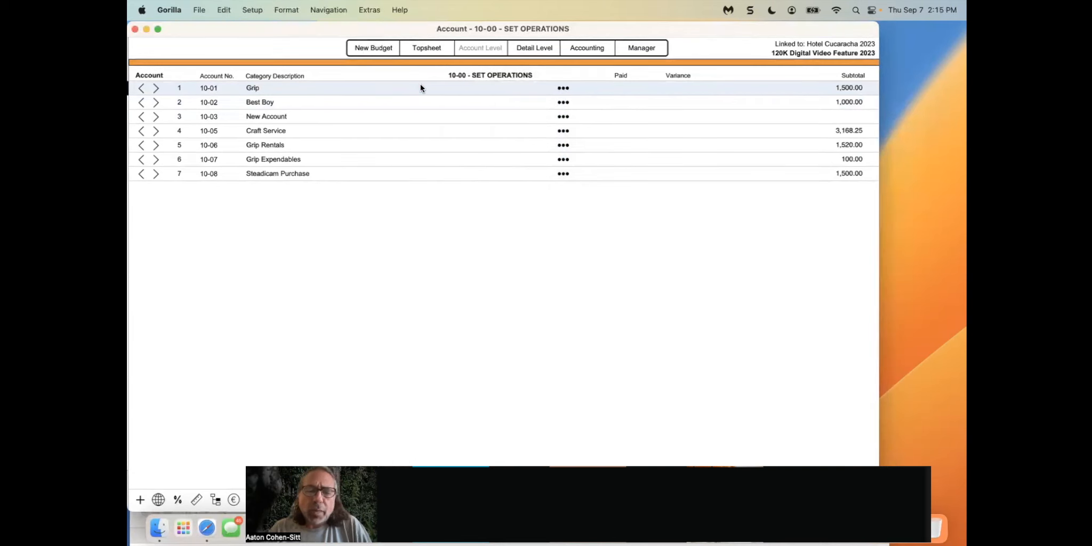
pyautogui.press('super+Tab')
pyautogui.click(340, 272)
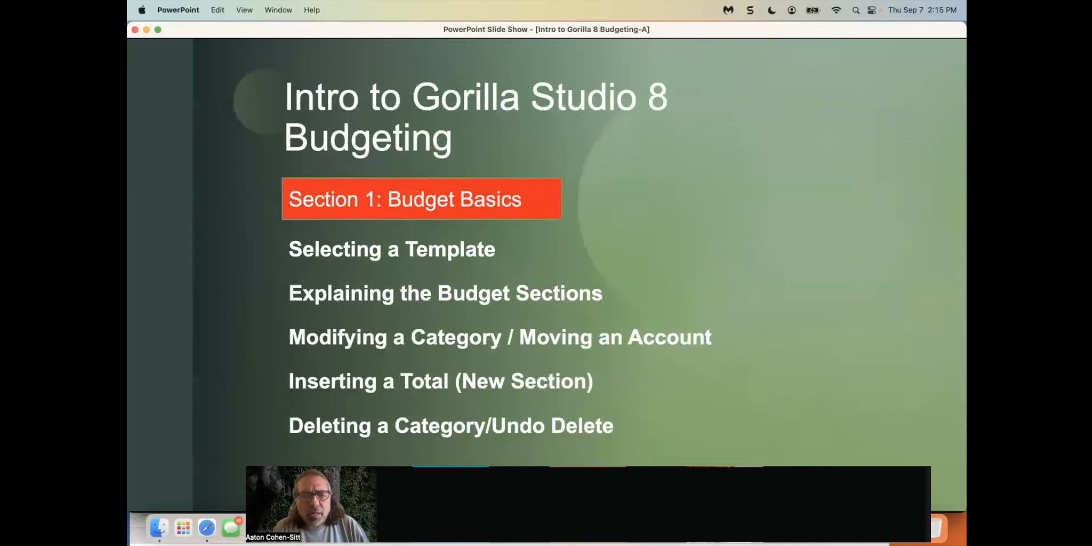
pyautogui.press('super+Tab')
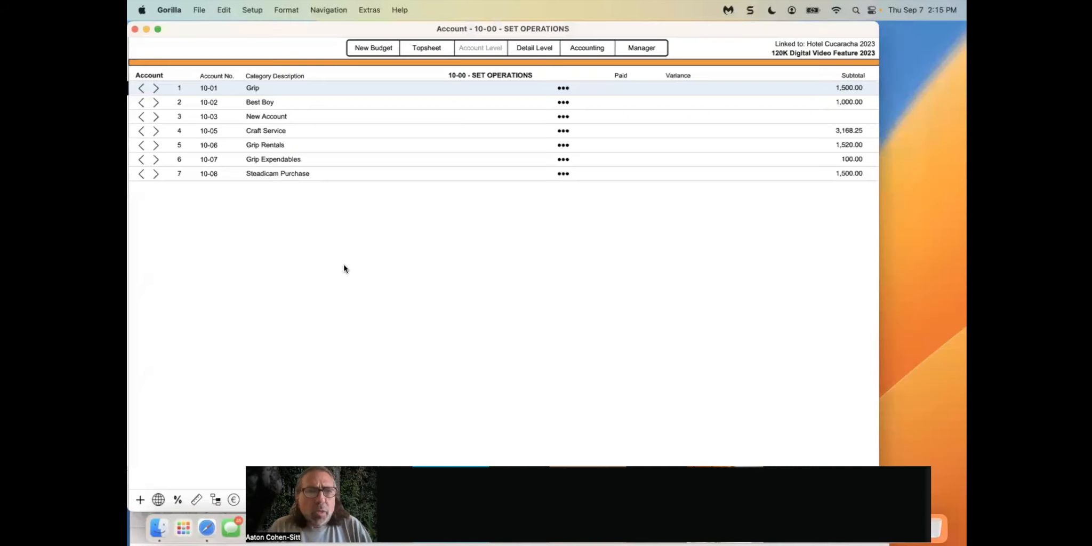
# Return to the topsheet and view the Insert Total naming prompt for CAMERA DEPARTMENT, then cancel it without adding a total.
pyautogui.click(141, 88)
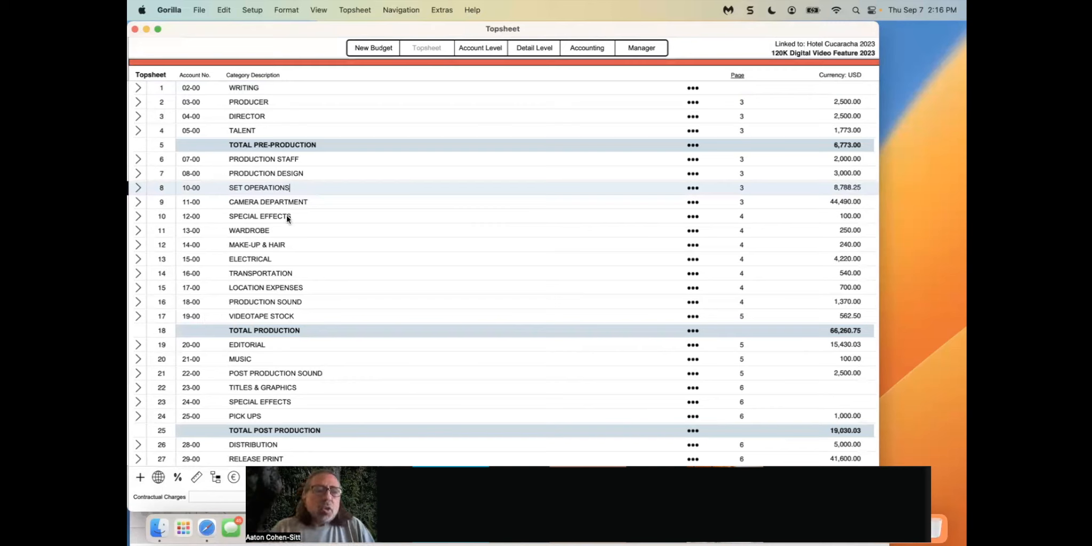
pyautogui.click(691, 206)
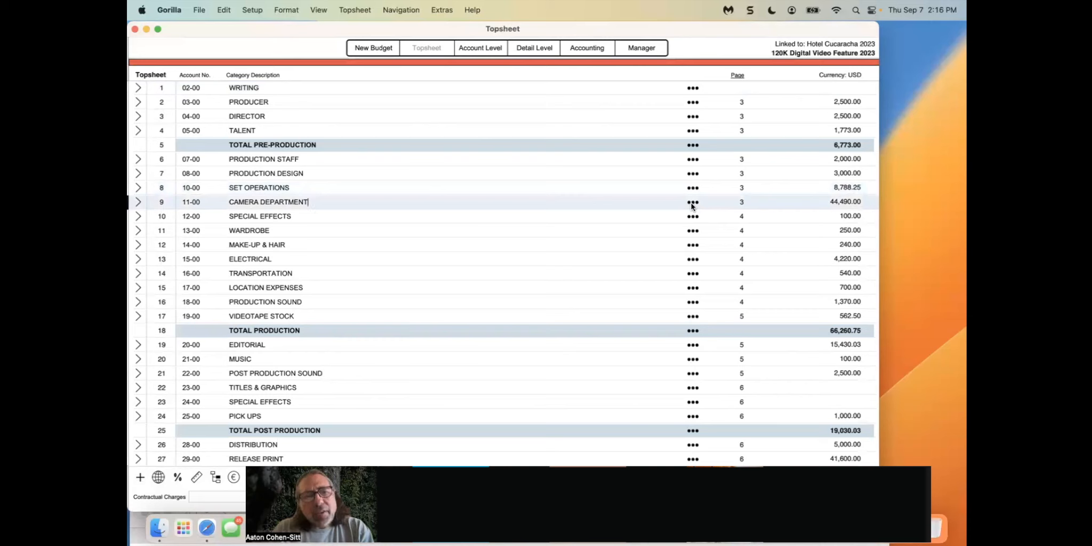
pyautogui.click(692, 204)
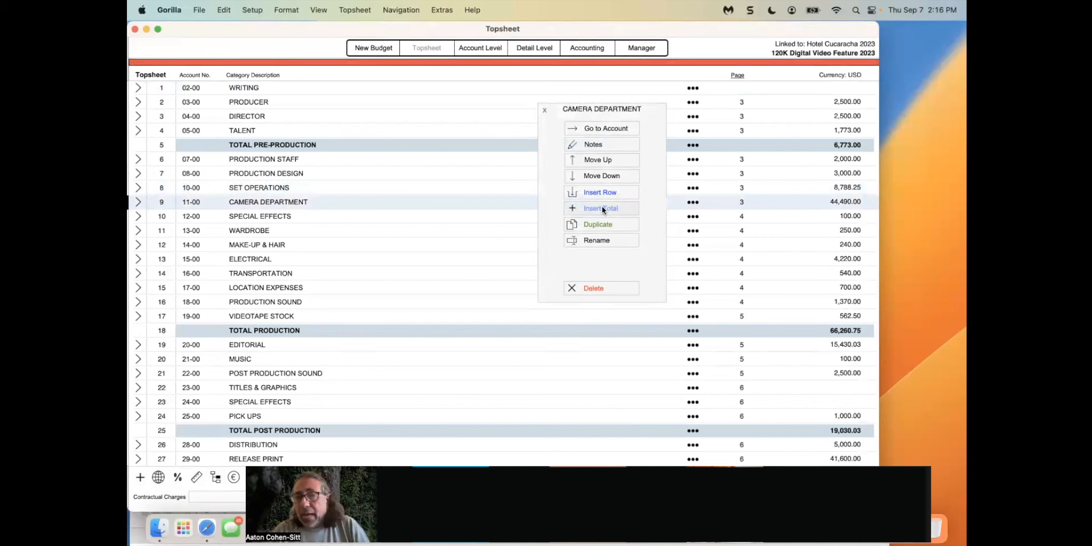
pyautogui.click(601, 208)
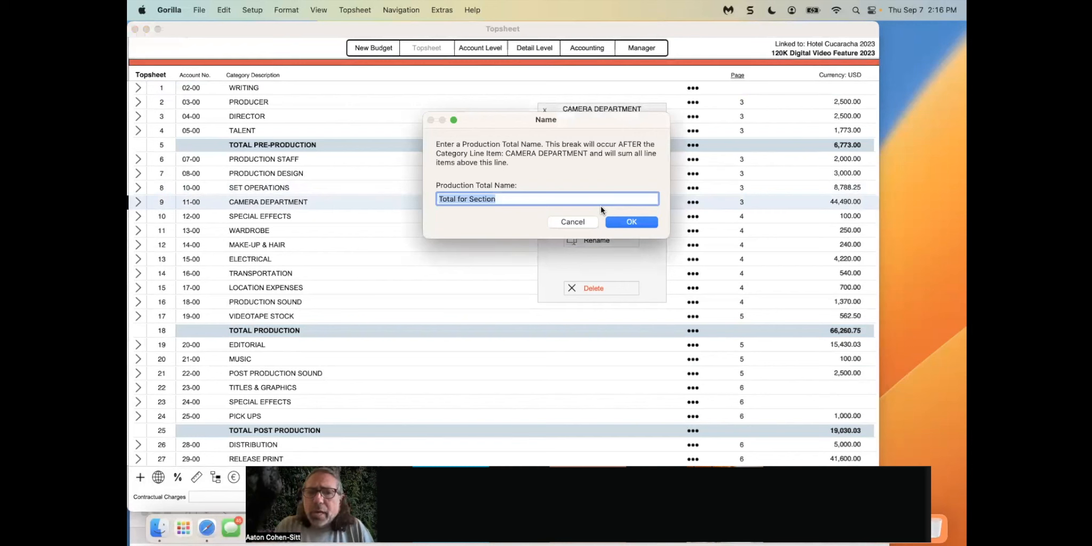
pyautogui.click(570, 223)
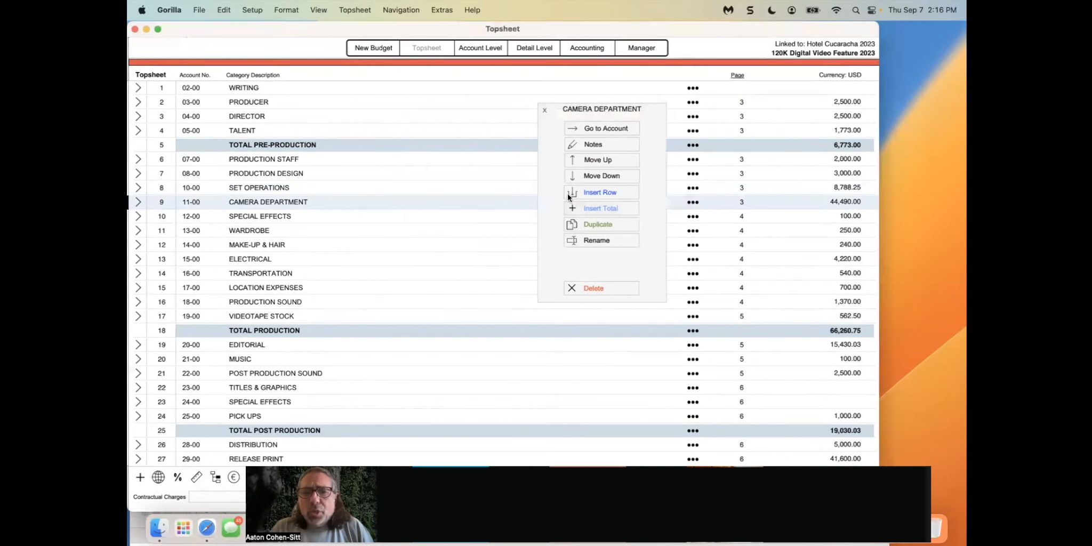
pyautogui.click(544, 111)
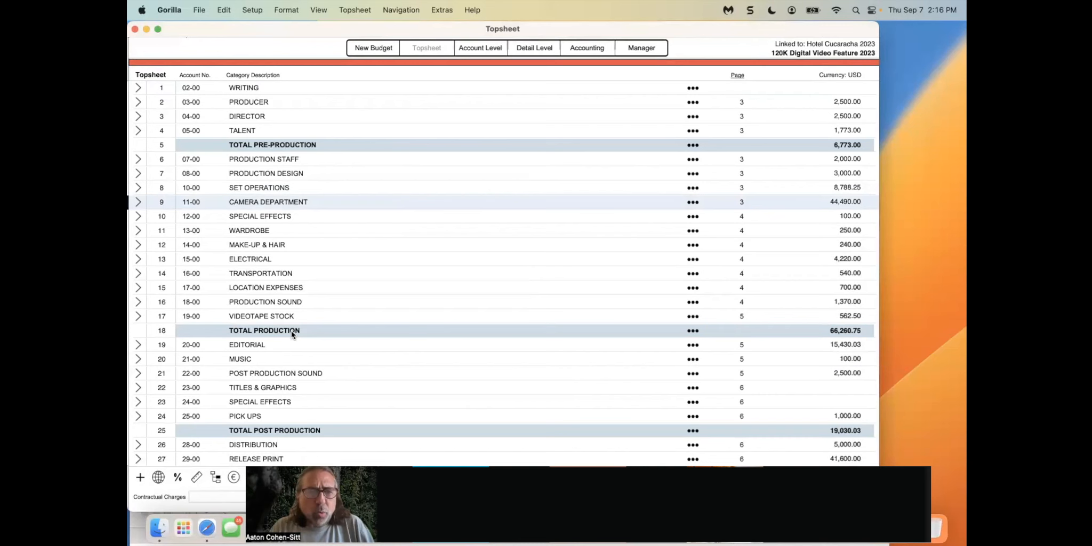
# Switch to the PowerPoint slide show, advance to Section 2: Account Level, and switch back to Gorilla.
pyautogui.press('super+Tab')
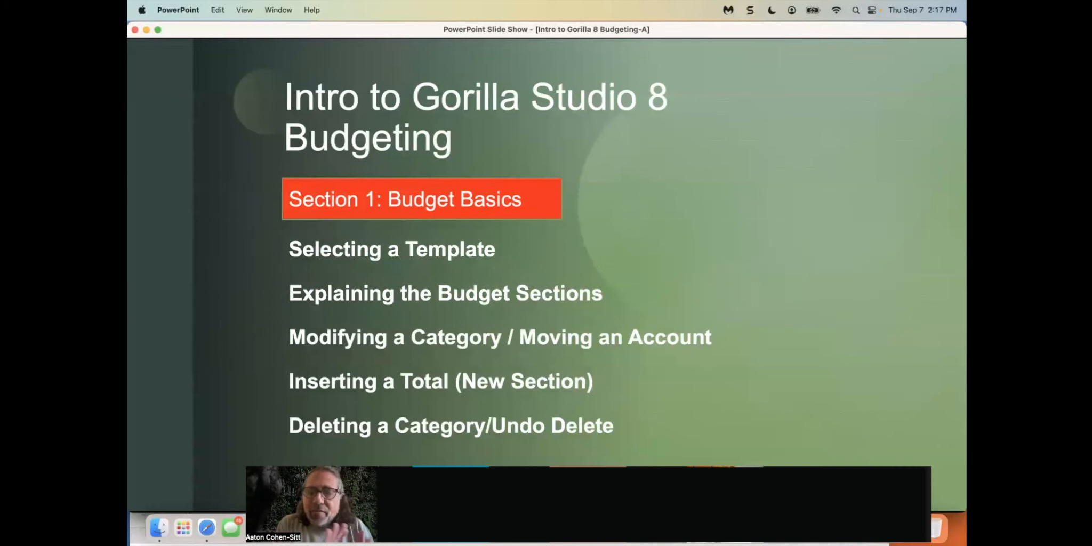
pyautogui.press('Right')
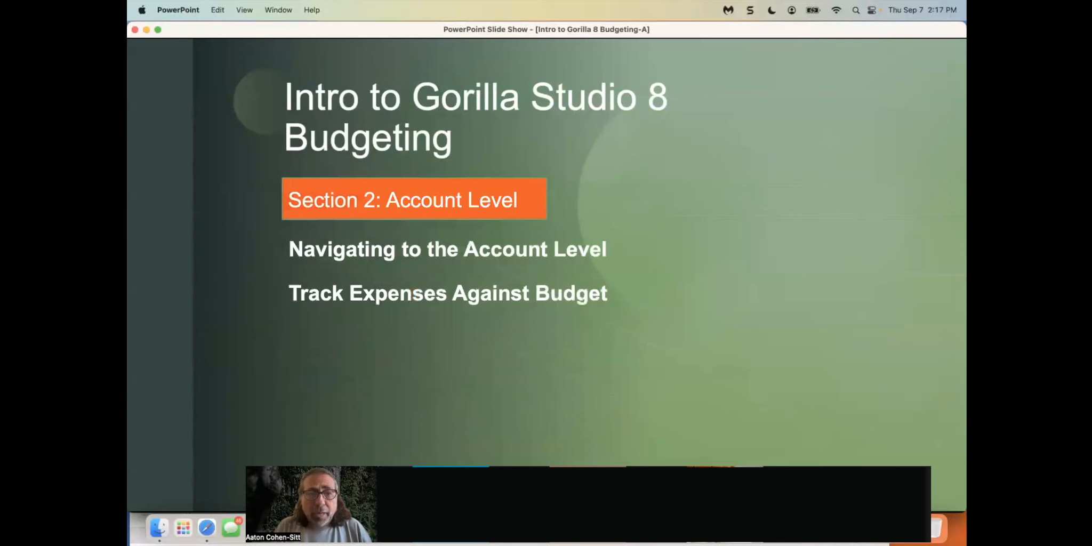
pyautogui.press('super+Tab')
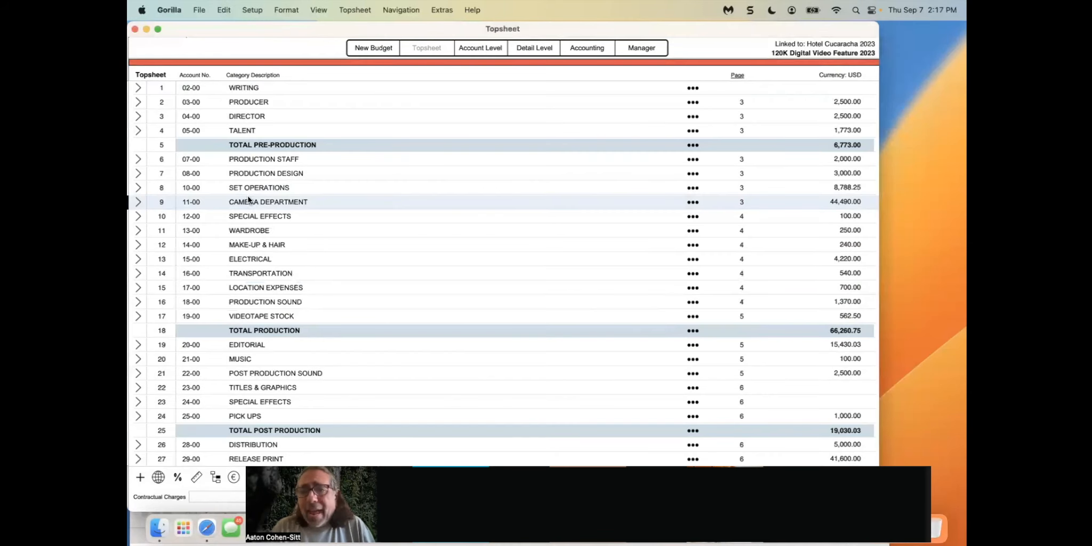
# Open the PRODUCTION STAFF accounts and bring up the Track Expense transaction register for Unit Production Manager.
pyautogui.click(138, 160)
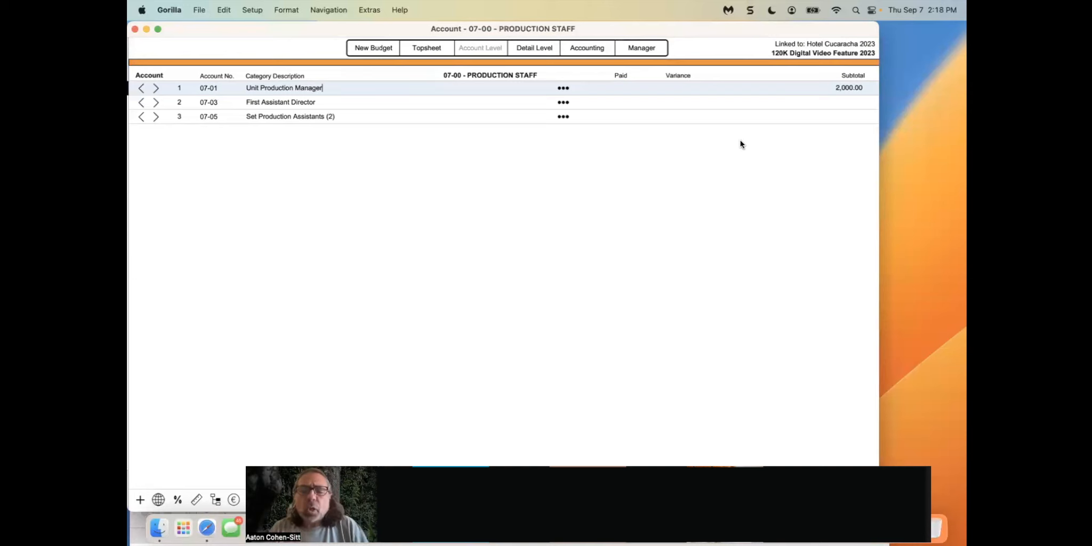
pyautogui.click(561, 88)
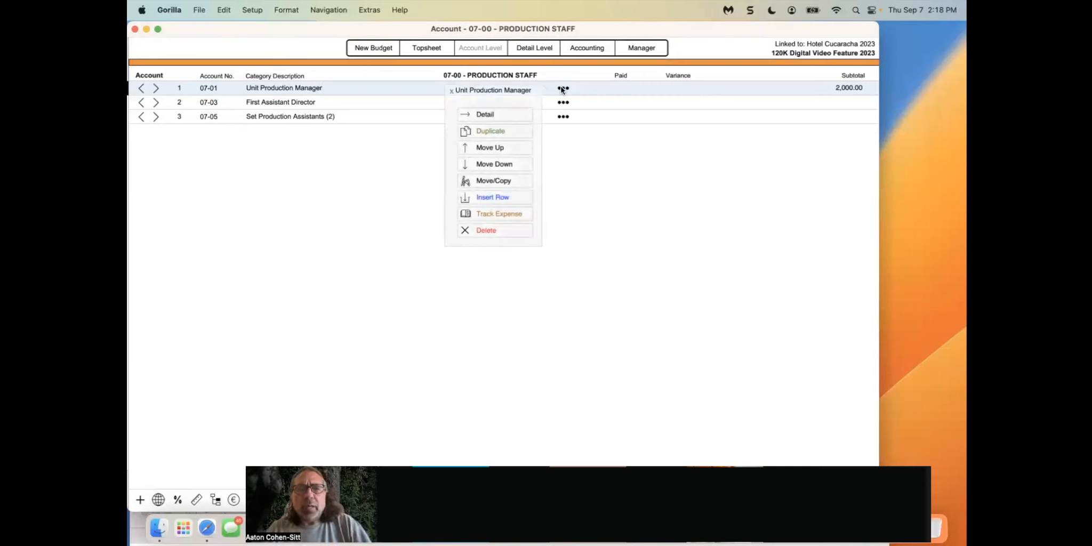
pyautogui.click(469, 213)
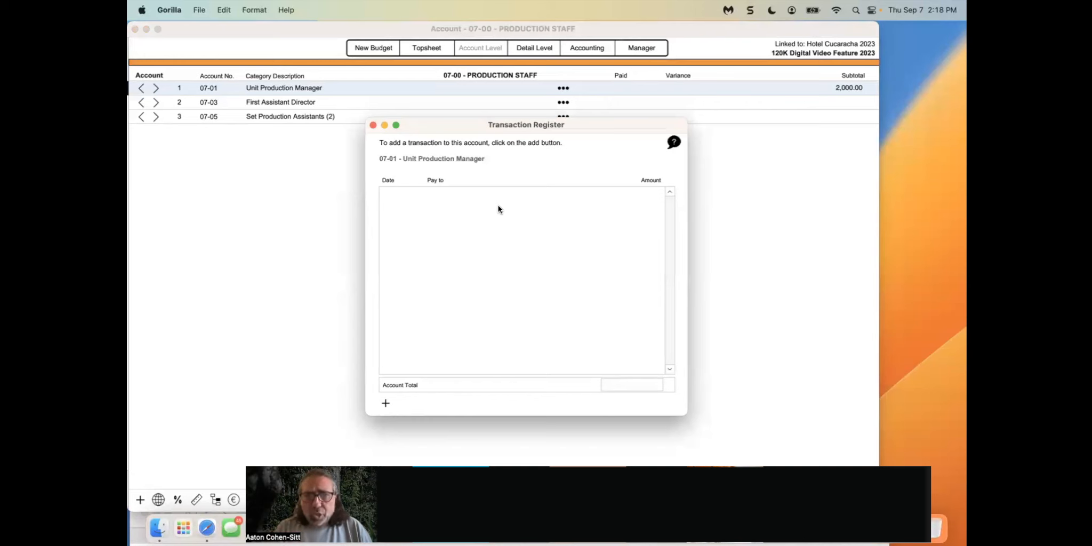
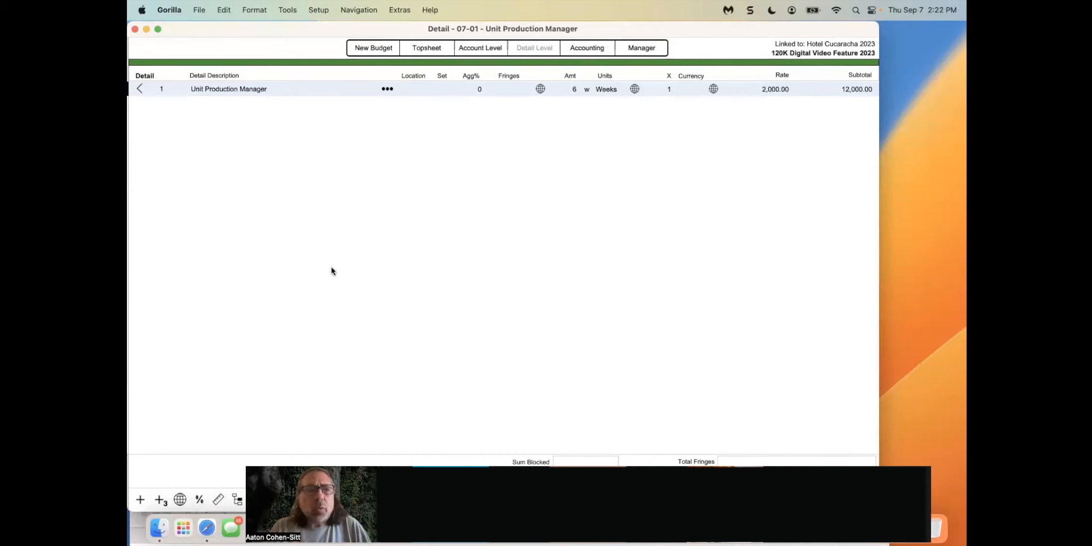
# Return to the topsheet from the Unit Production Manager detail and open the detail level of the Actors account under TALENT.
pyautogui.click(139, 88)
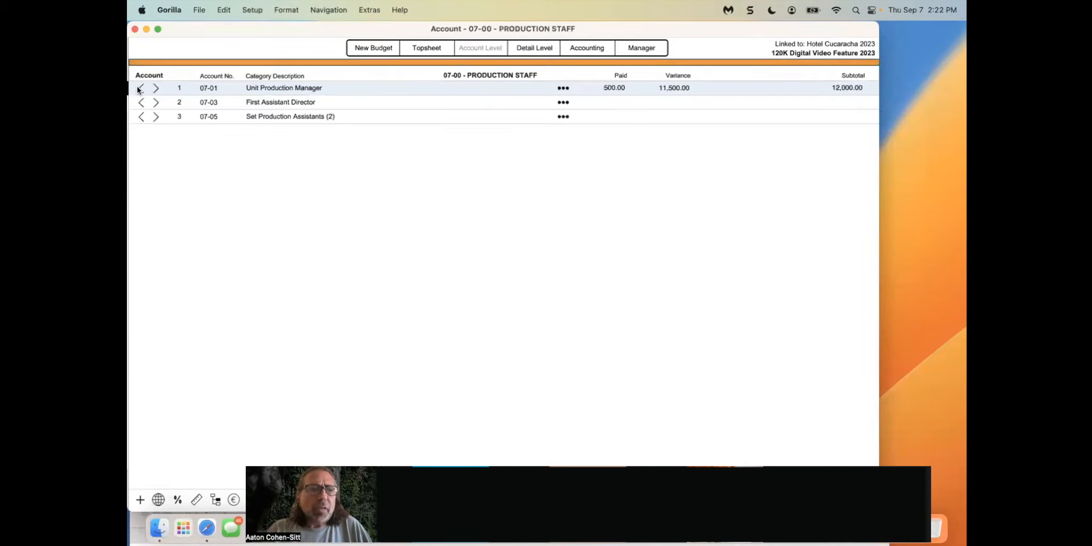
pyautogui.click(140, 90)
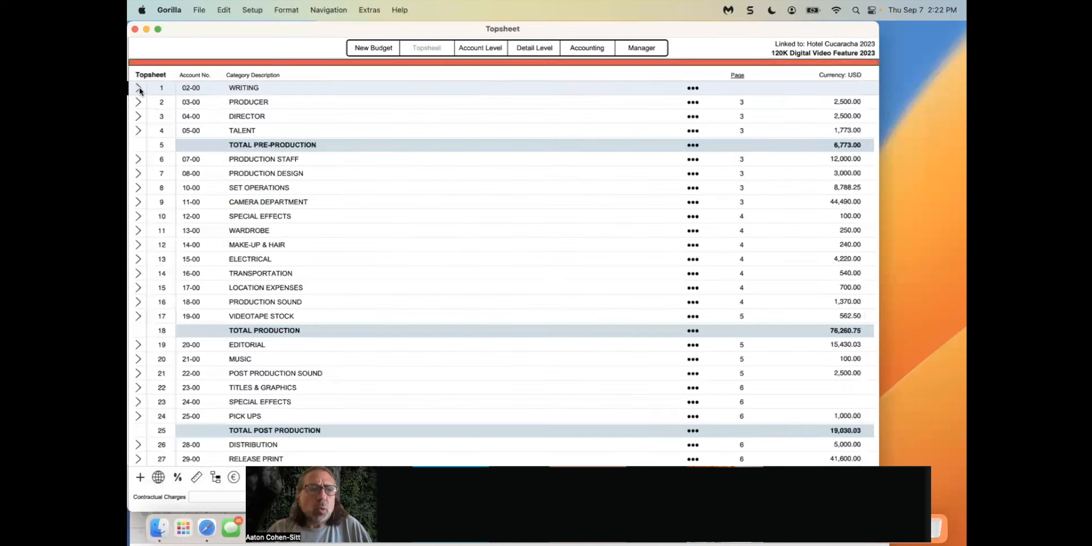
pyautogui.click(139, 129)
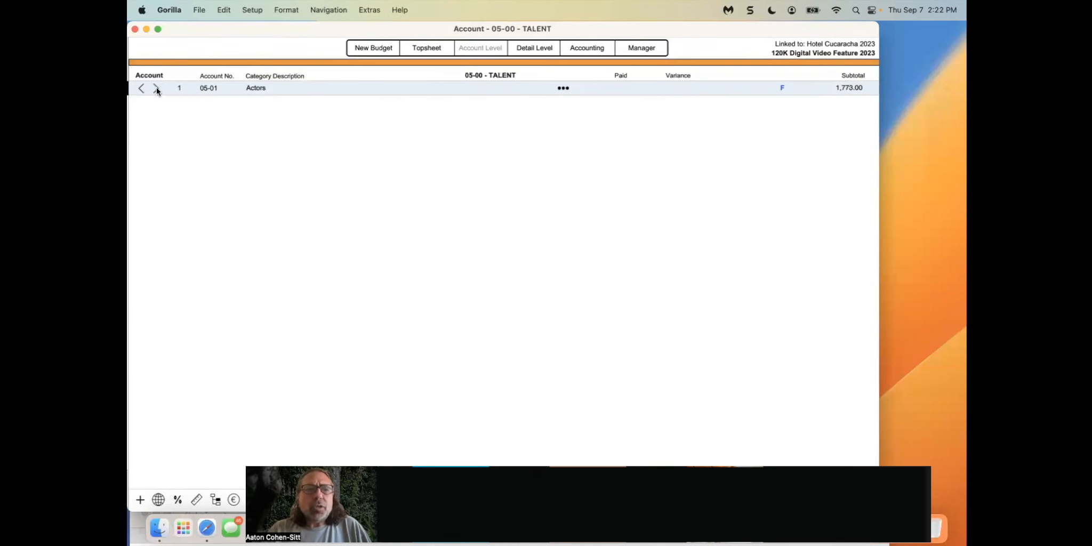
pyautogui.click(156, 88)
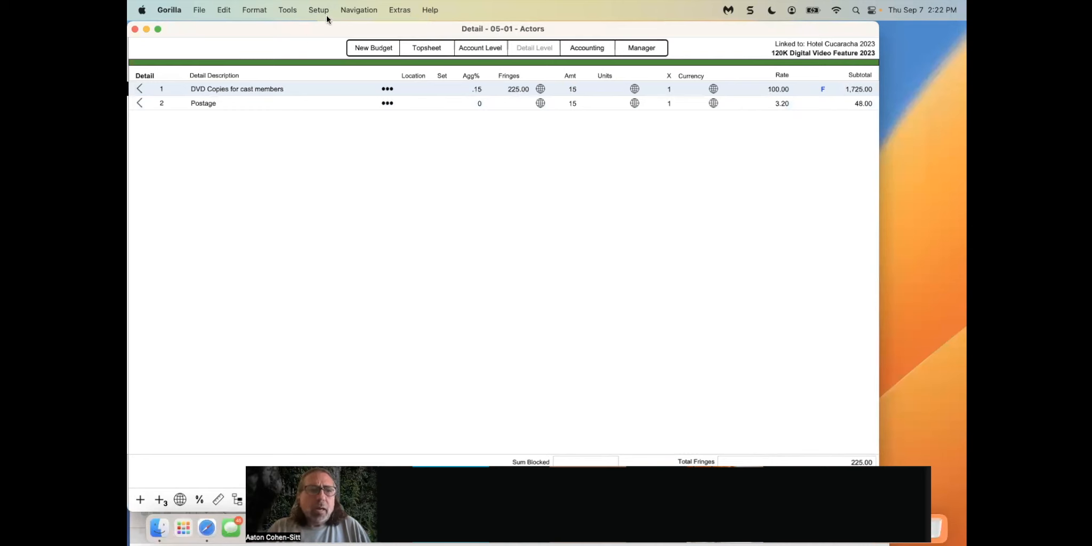
# Open the Import Actor window from the scheduling imports for the Actors account.
pyautogui.click(221, 7)
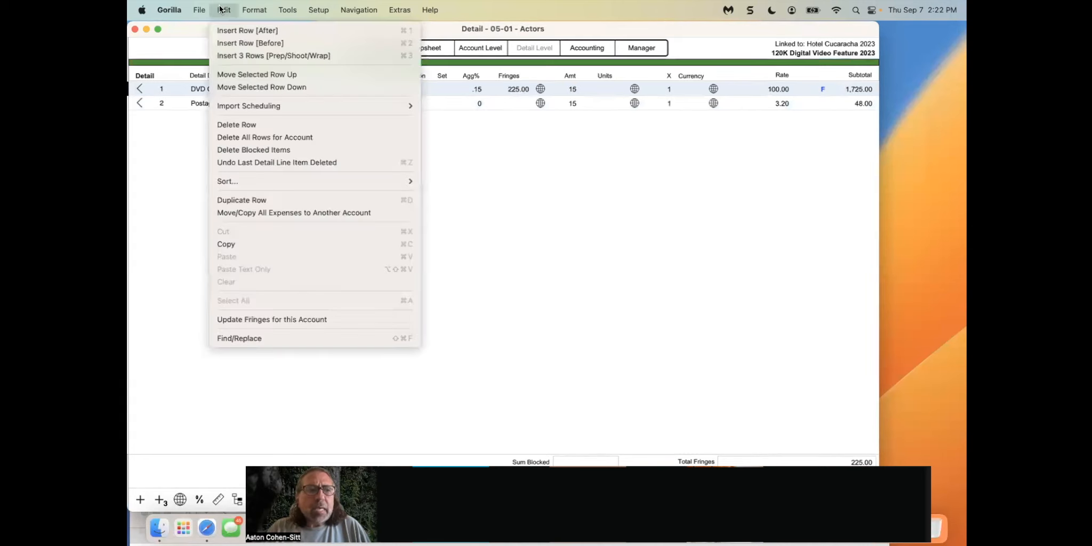
pyautogui.click(299, 6)
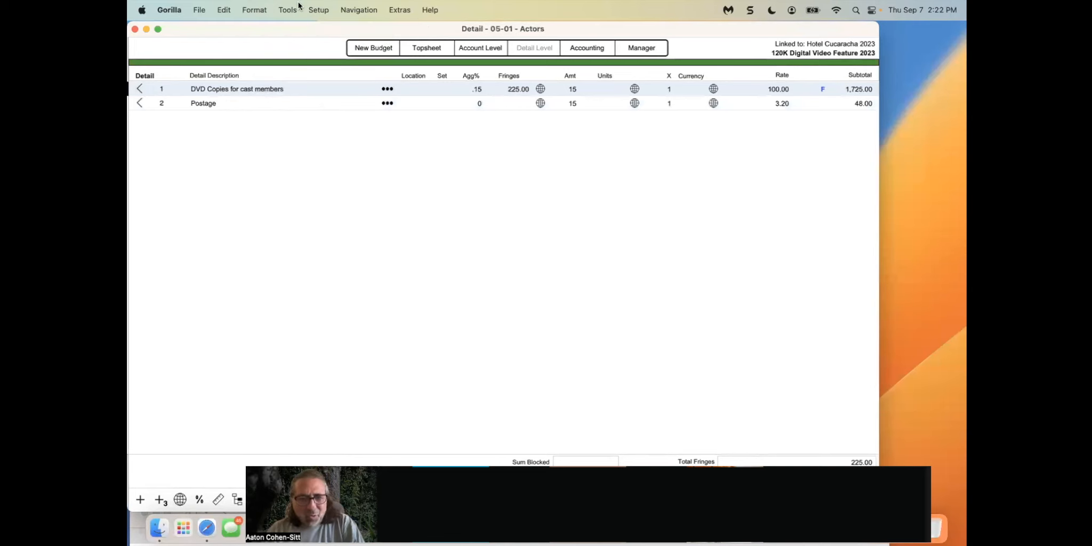
pyautogui.click(213, 10)
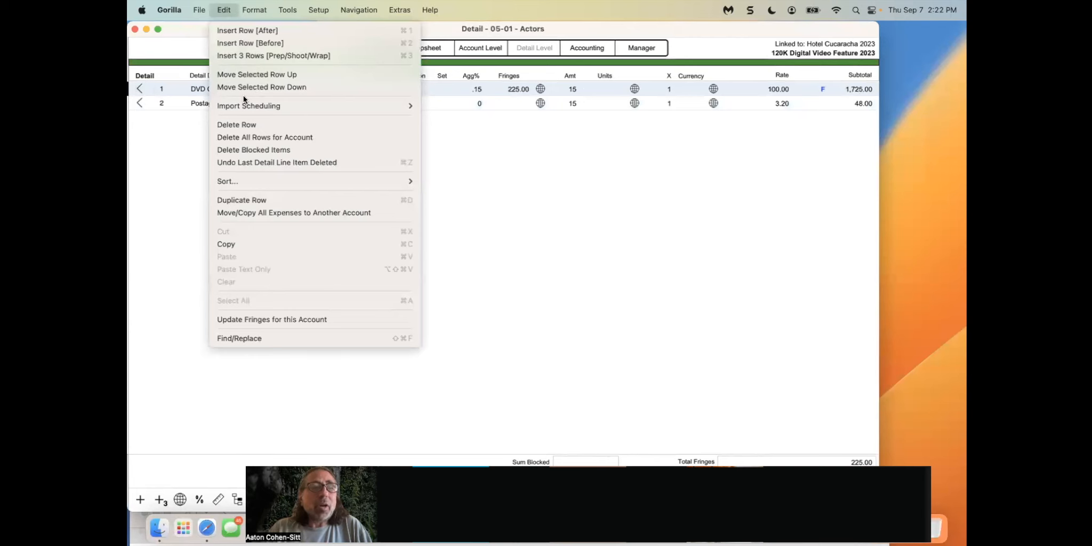
pyautogui.moveTo(243, 100)
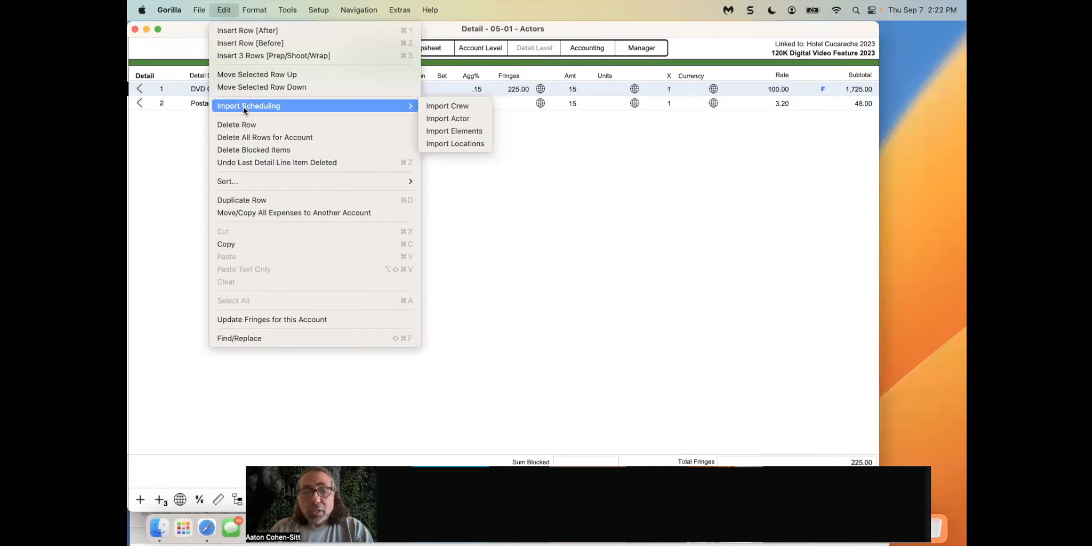
pyautogui.click(426, 119)
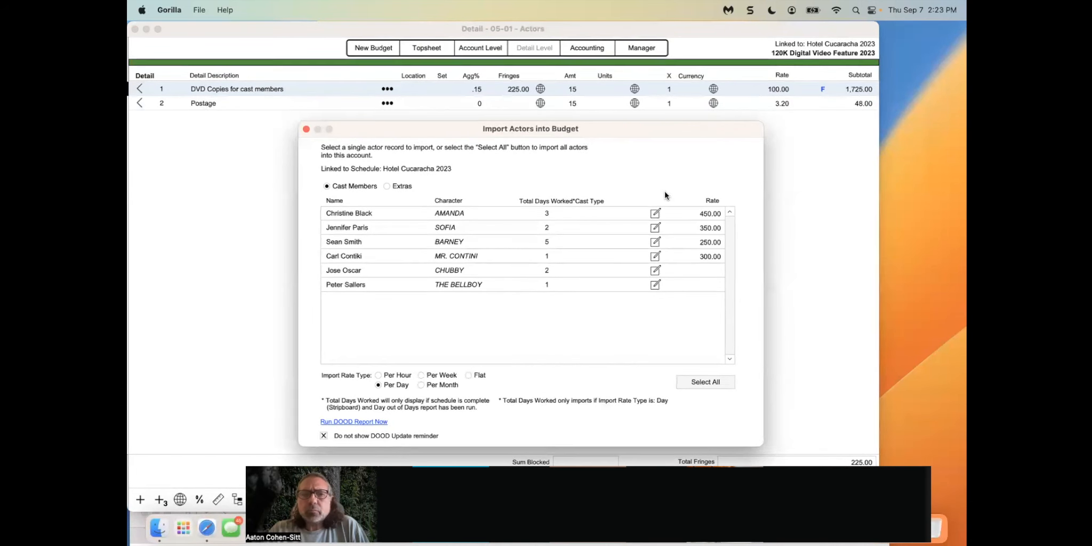
pyautogui.moveTo(564, 131); pyautogui.dragTo(556, 122)
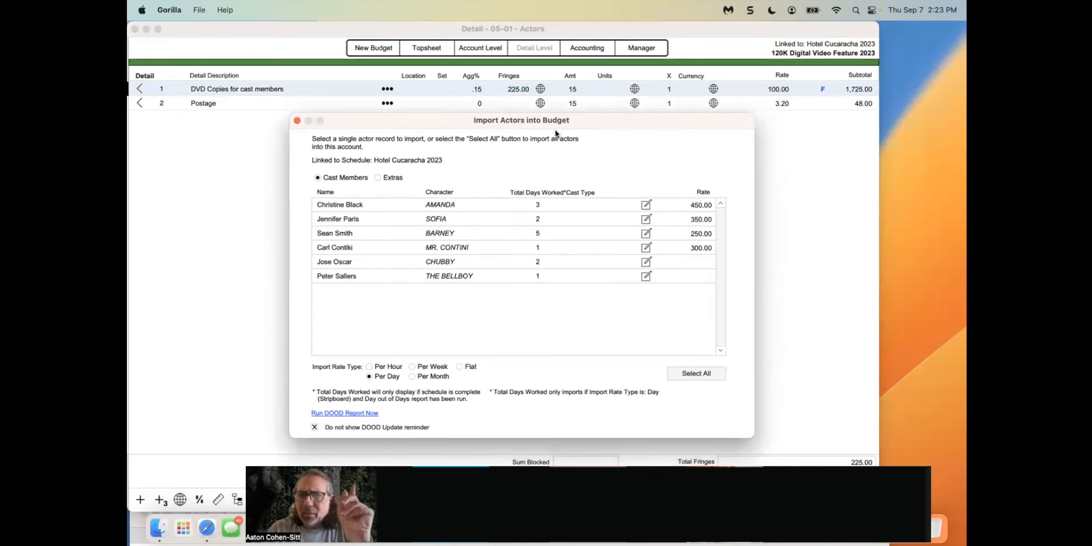
# Check the Extras list, switch back to Cast Members, and import the actor playing AMANDA at the Per Day rate type.
pyautogui.click(377, 177)
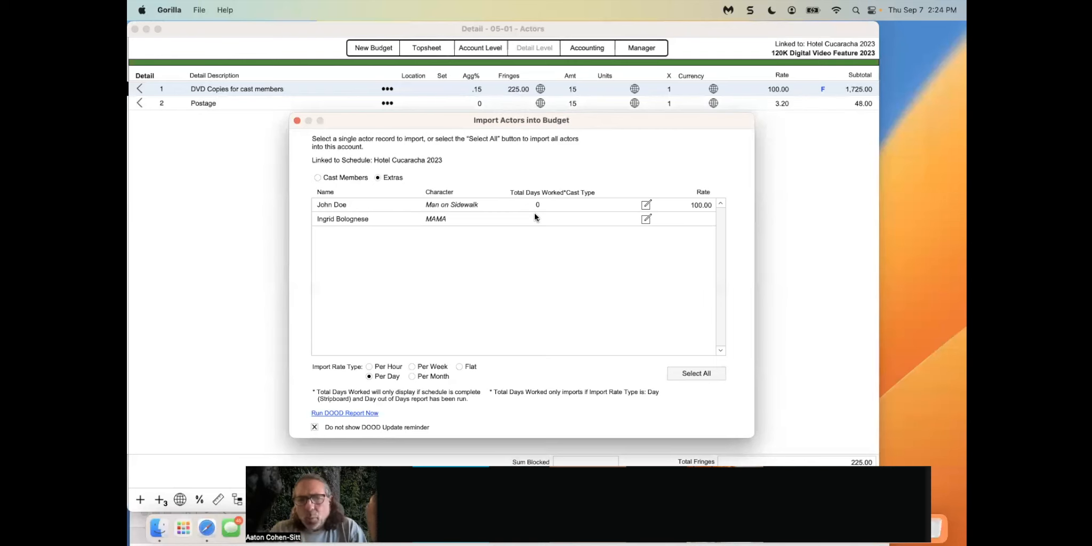
pyautogui.click(317, 178)
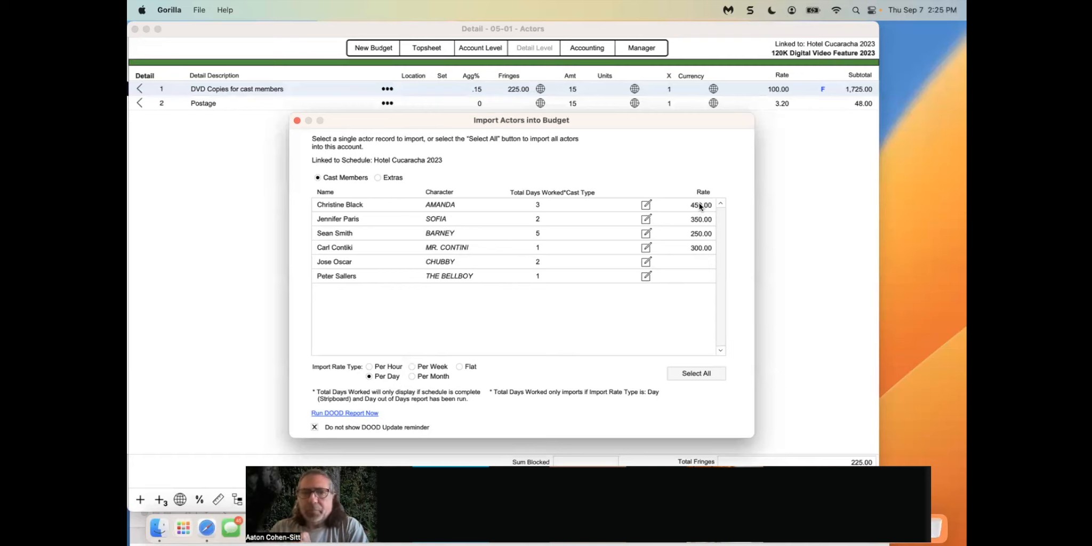
pyautogui.click(428, 203)
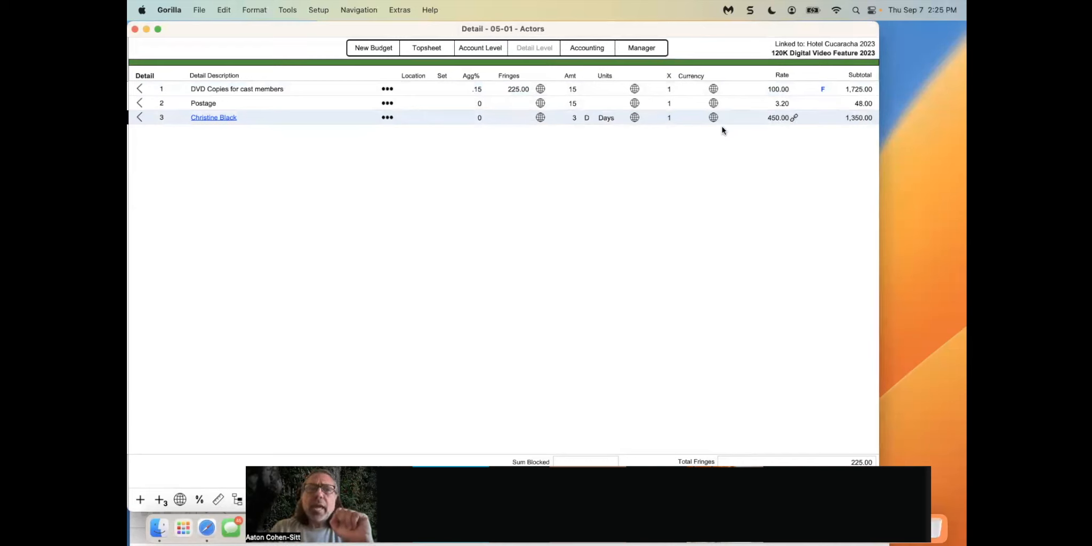
# Review the imported actor's contact record, and look over the crew members available for import from the linked schedule.
pyautogui.click(213, 118)
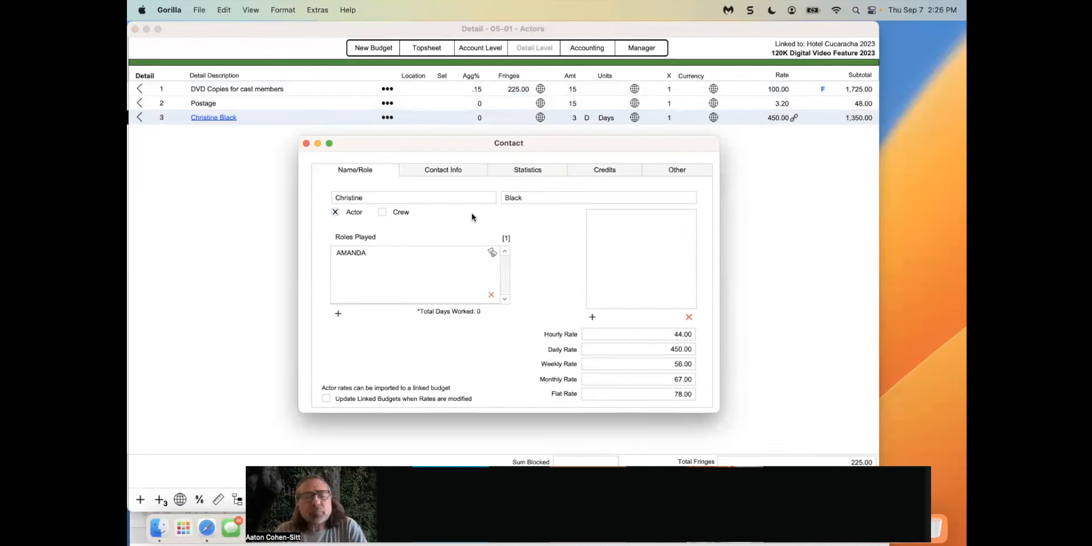
pyautogui.click(306, 144)
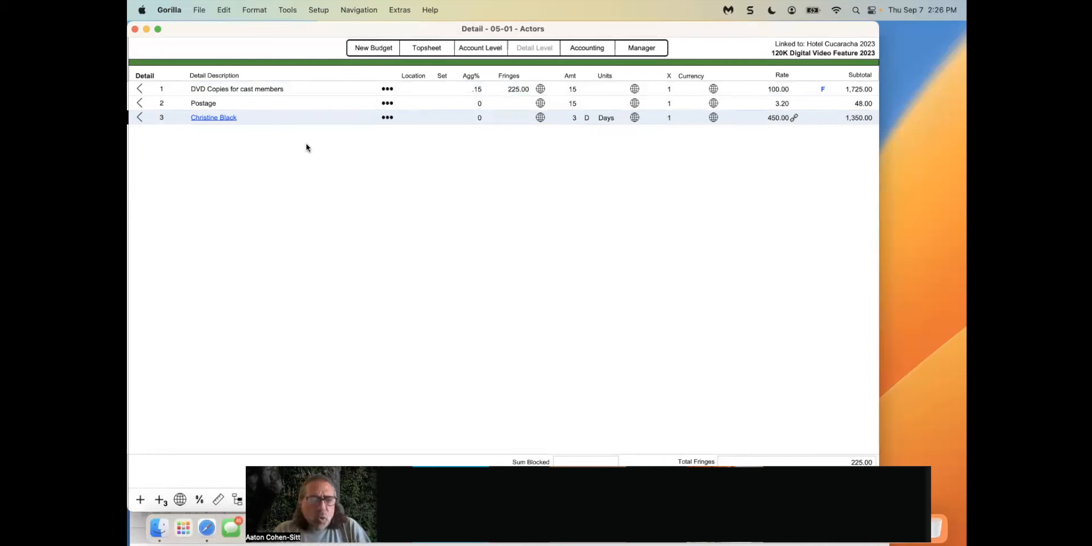
pyautogui.click(225, 7)
pyautogui.moveTo(280, 103)
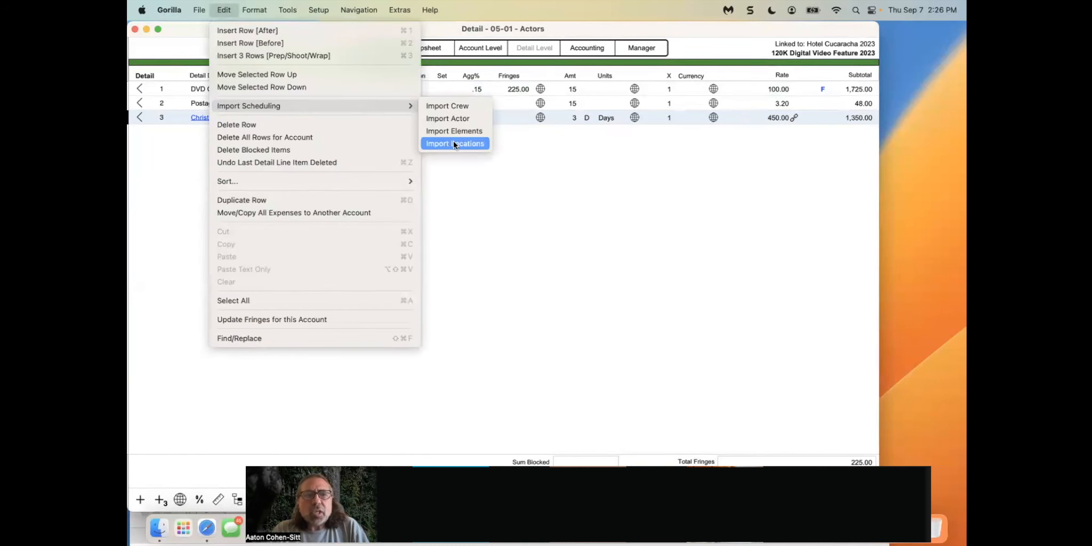
pyautogui.click(448, 106)
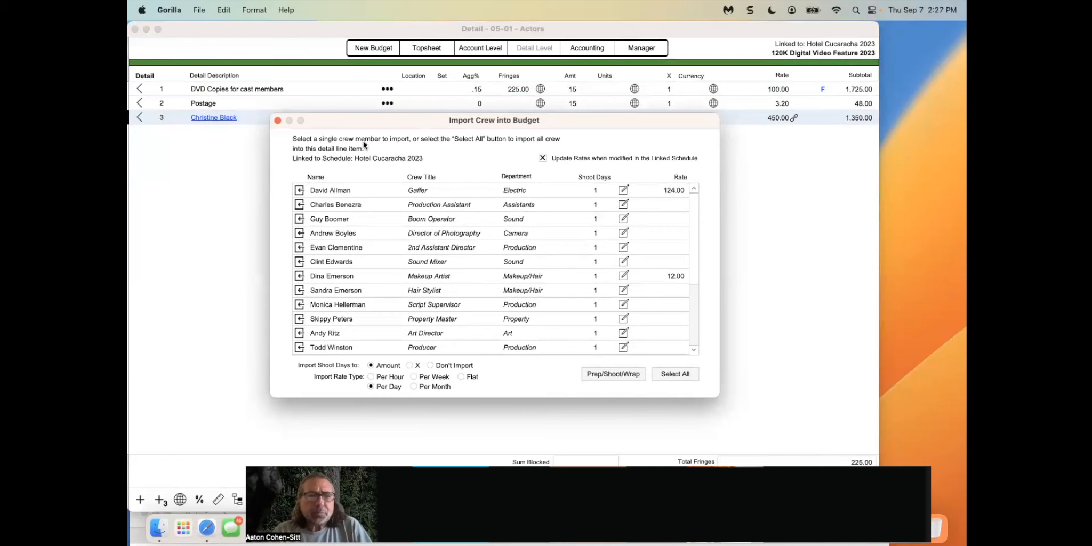
pyautogui.click(277, 121)
# Check the Section 3: Expenses slide in PowerPoint and return to the Actors detail in Gorilla.
pyautogui.press('super+Tab')
pyautogui.press('super+Tab')
pyautogui.press('super+shift+Tab')
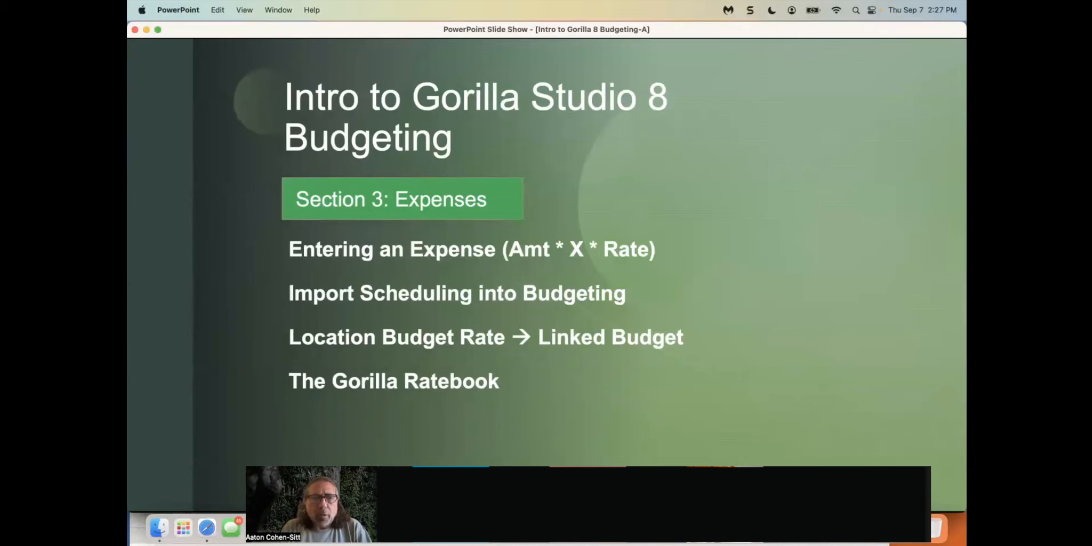
pyautogui.press('super+Tab')
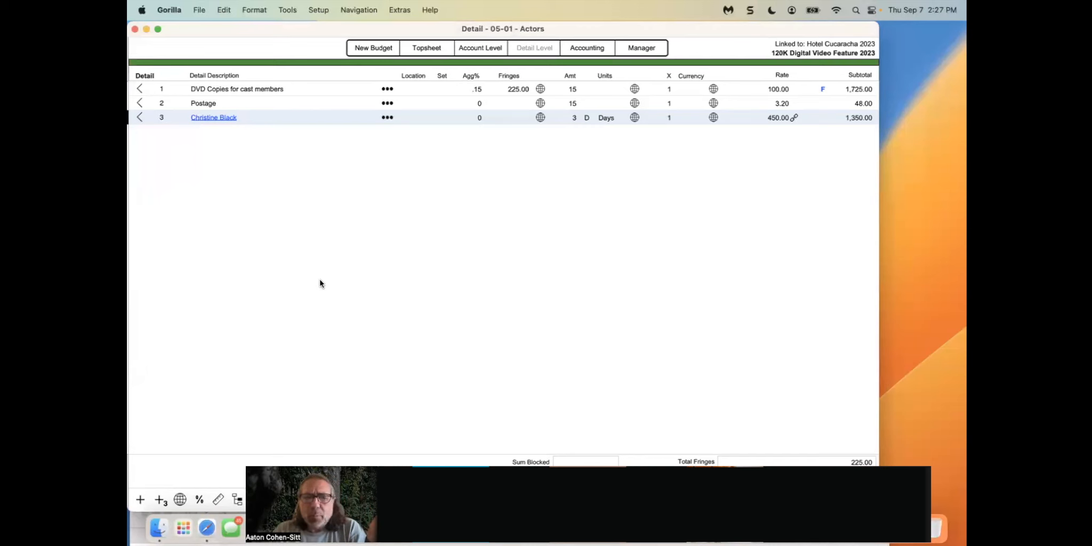
# Import the Office Building - Memphis location from the linked schedule into the Actors account's detail lines.
pyautogui.click(224, 10)
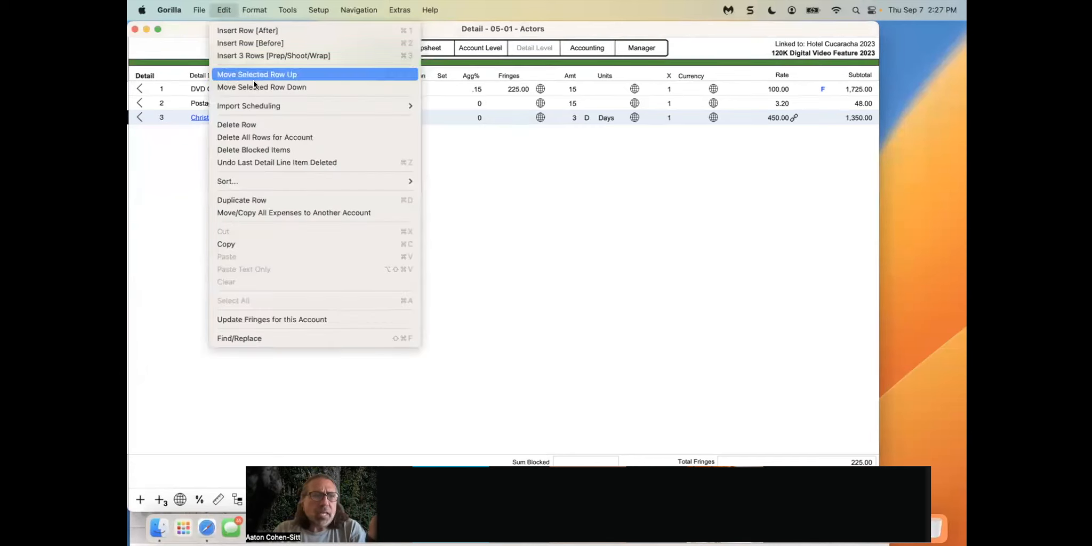
pyautogui.moveTo(254, 104)
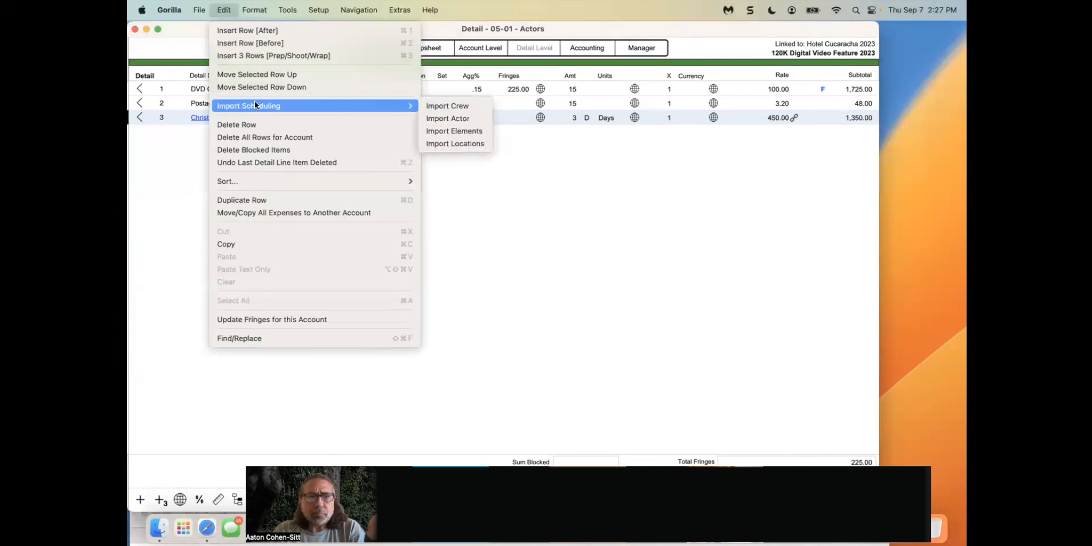
pyautogui.click(442, 144)
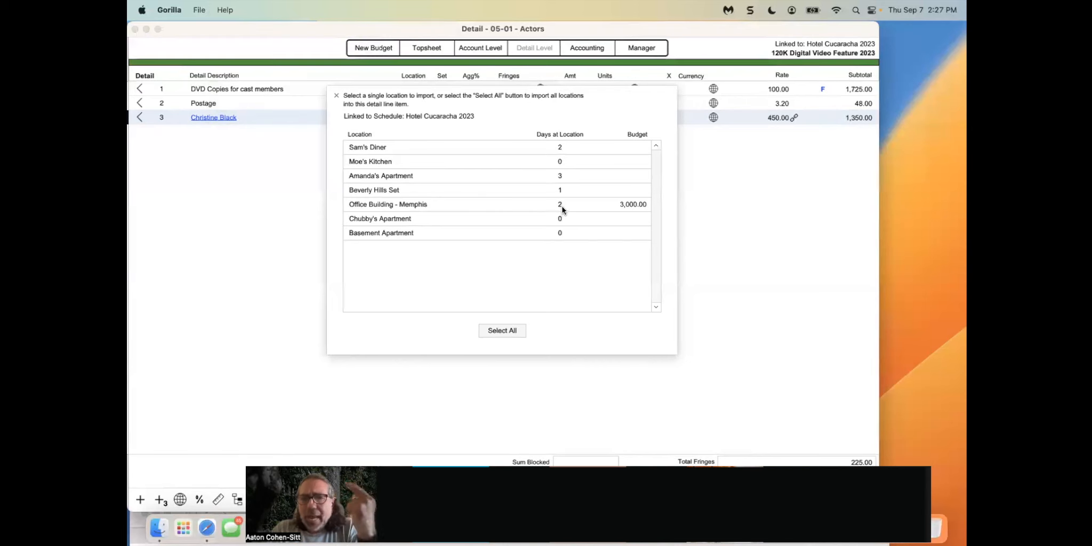
pyautogui.click(354, 204)
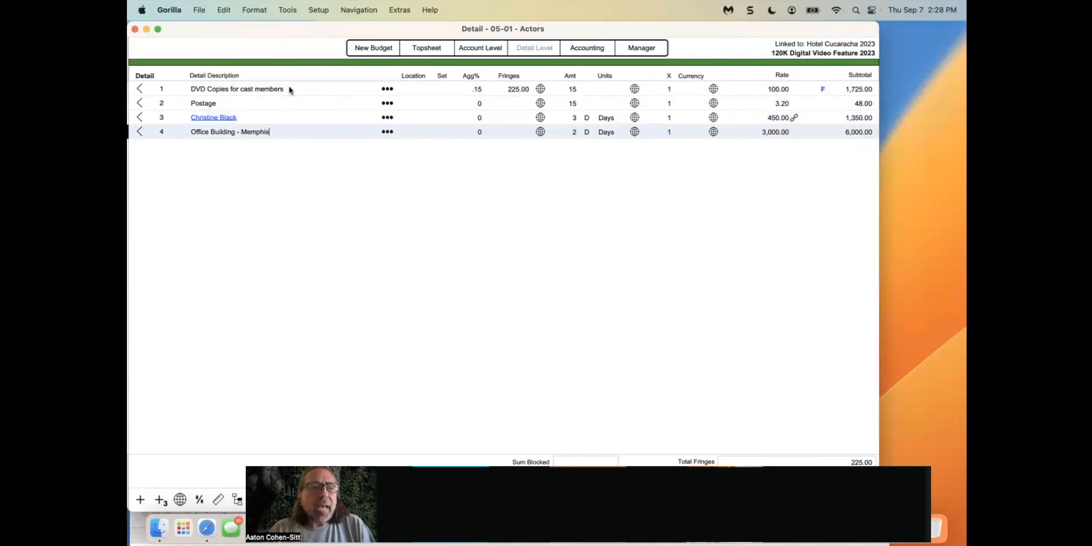
# Return to the topsheet and open the detail level of the Director of Photography account under CAMERA DEPARTMENT.
pyautogui.click(139, 89)
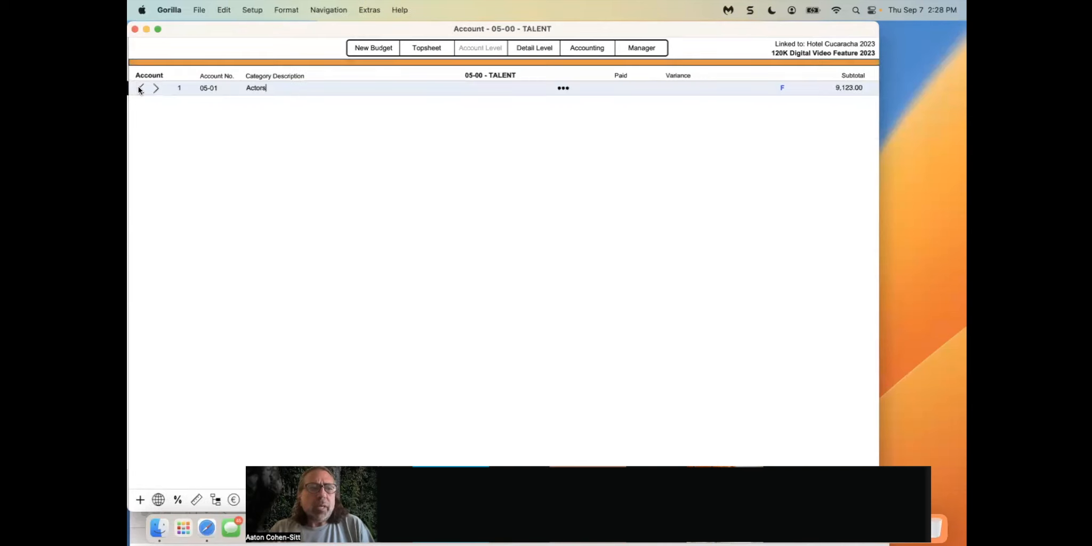
pyautogui.click(139, 89)
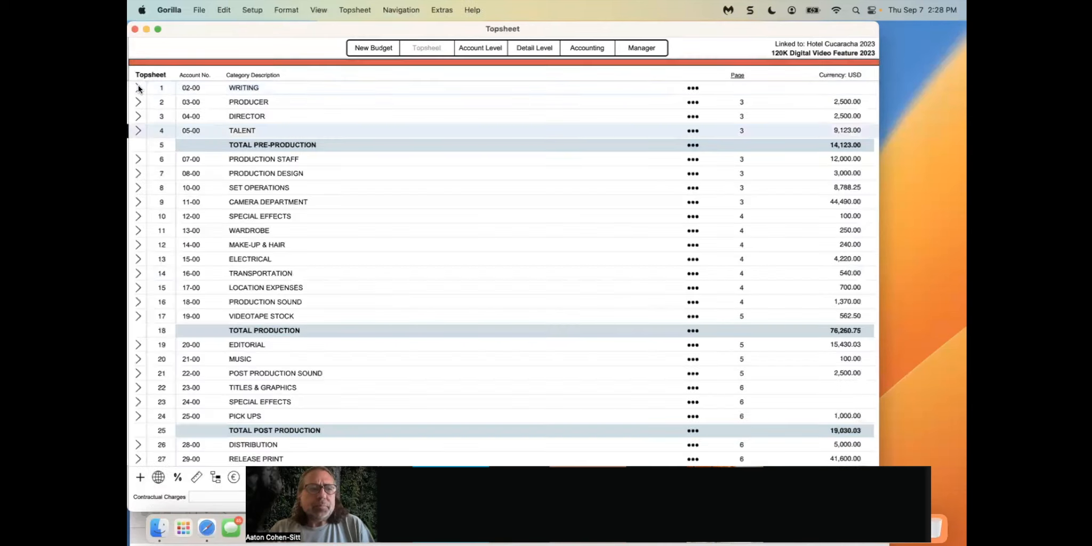
pyautogui.click(138, 202)
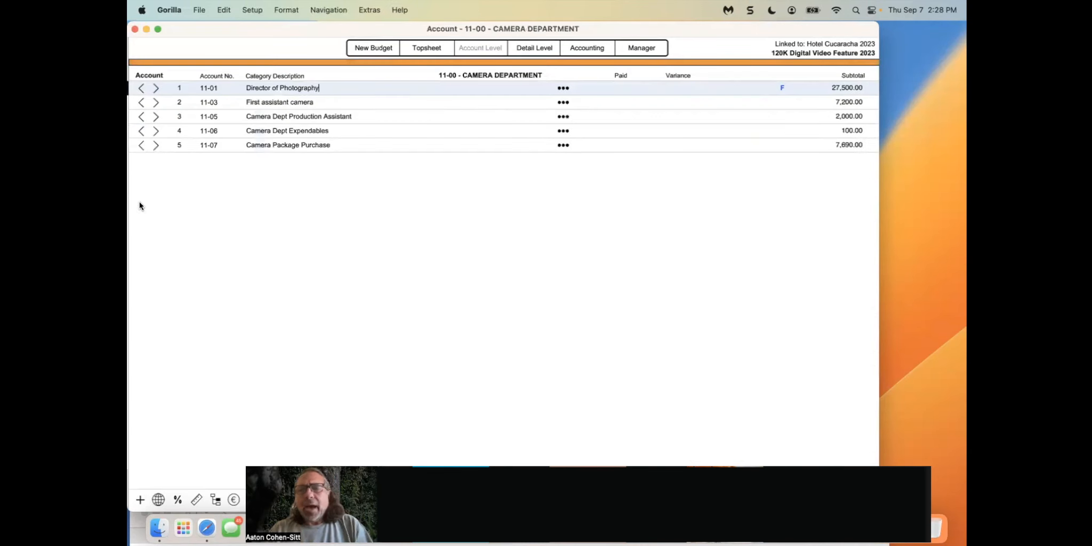
pyautogui.click(156, 88)
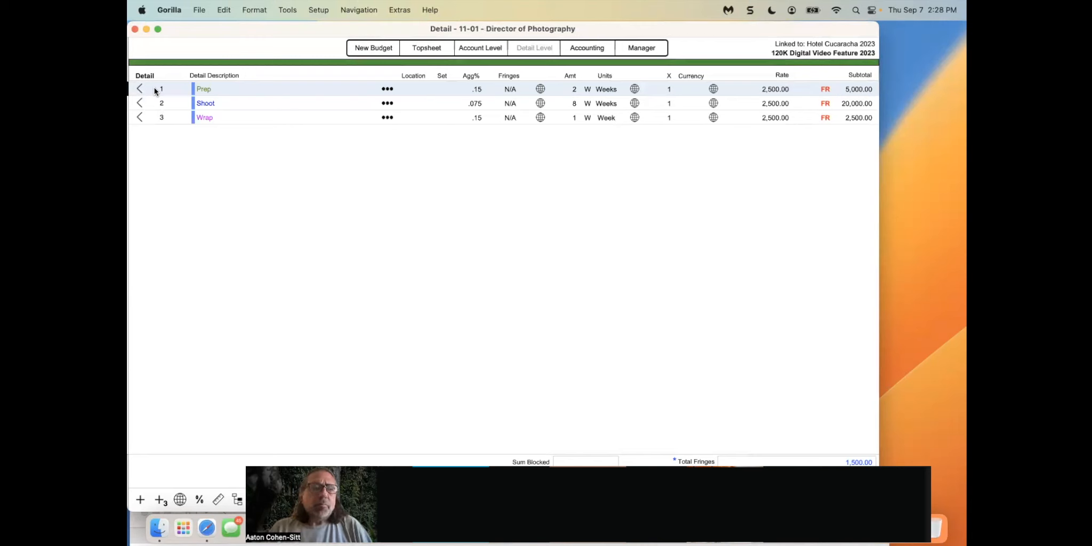
# Delete the Prep, Shoot and Wrap line items from the Director of Photography detail.
pyautogui.click(385, 89)
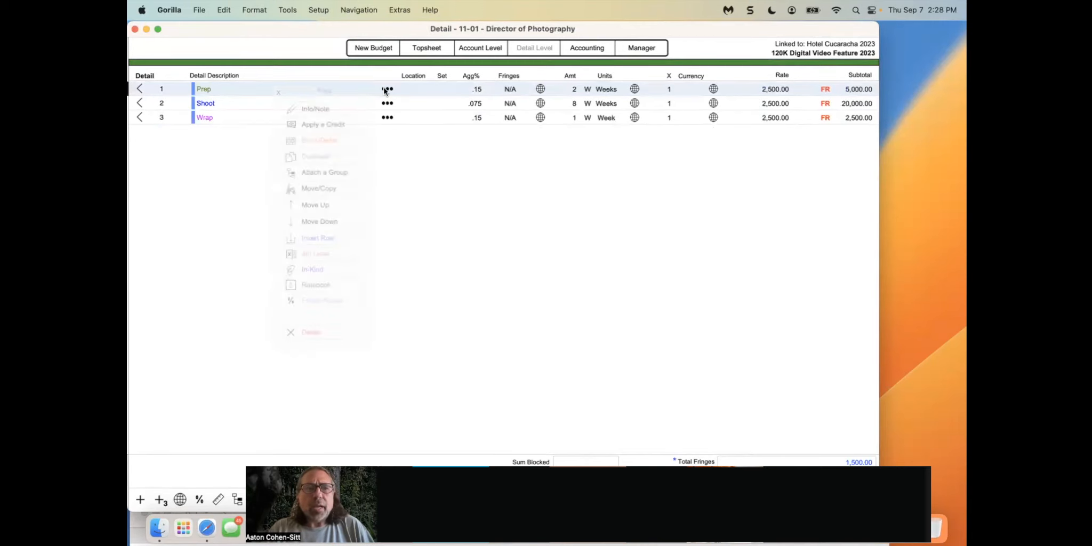
pyautogui.click(314, 333)
pyautogui.click(507, 264)
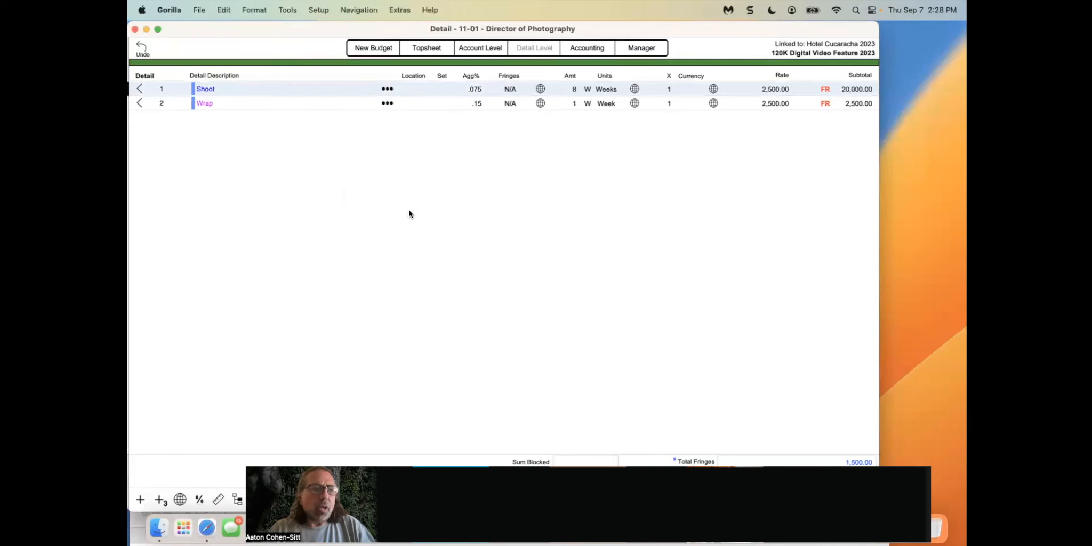
pyautogui.click(387, 89)
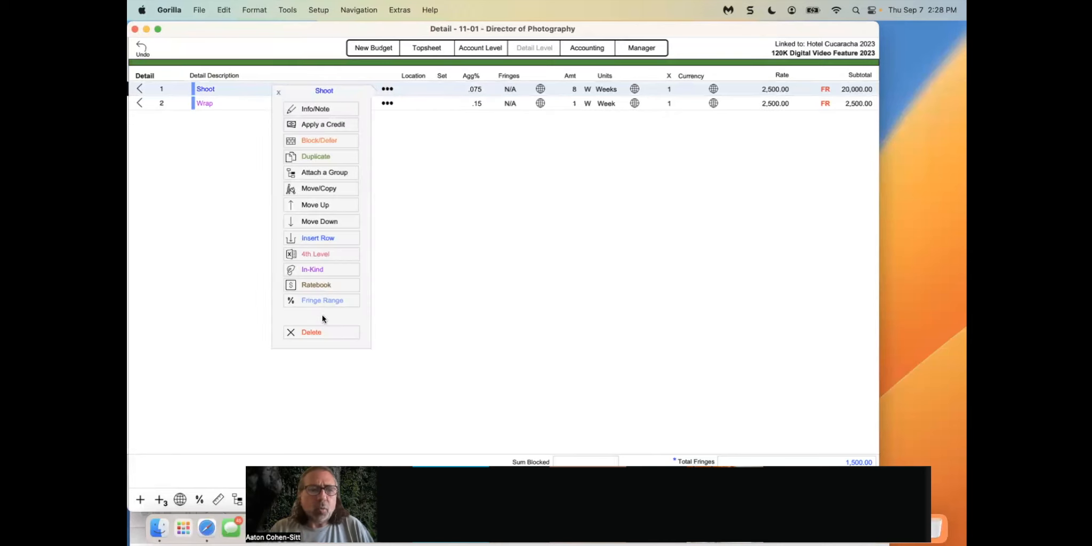
pyautogui.click(318, 333)
pyautogui.click(481, 266)
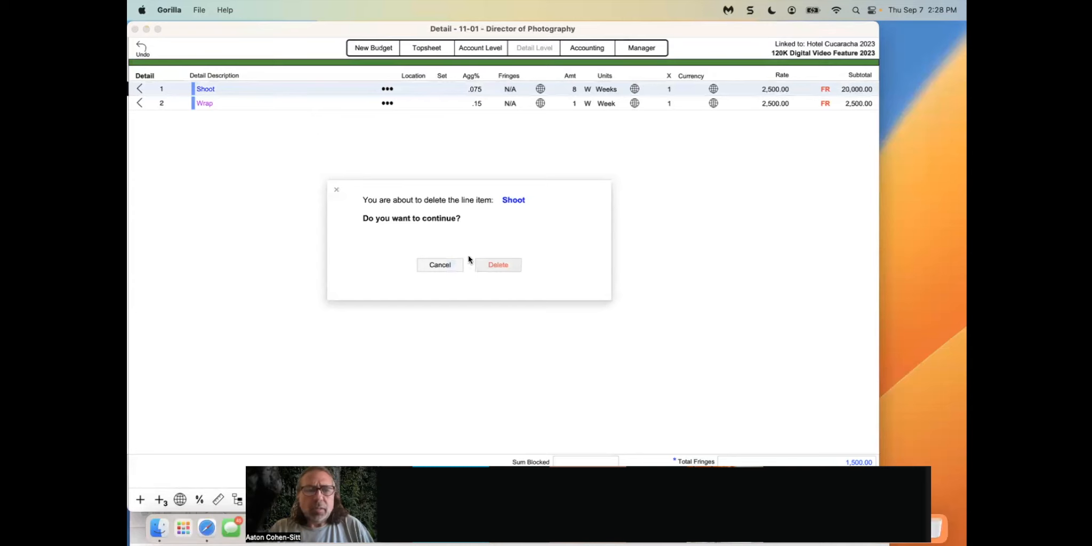
pyautogui.click(388, 89)
pyautogui.click(344, 332)
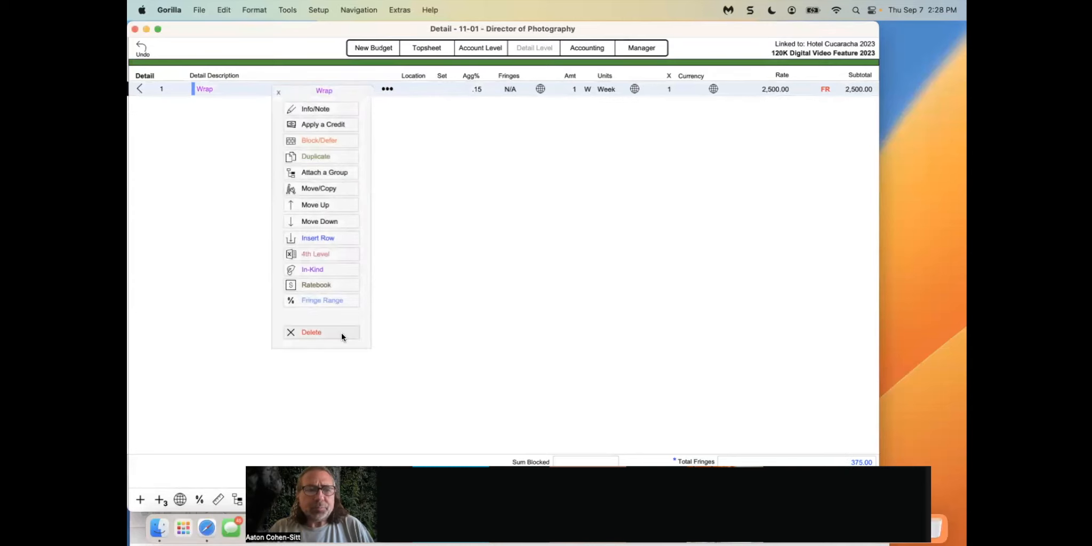
pyautogui.click(495, 264)
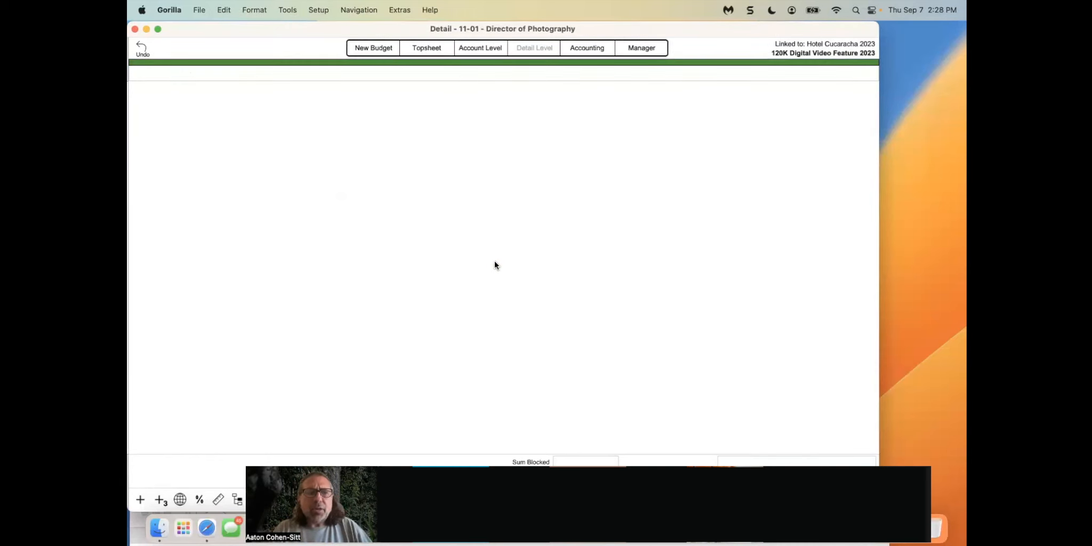
# Add a new detail line described as D.P. to the Director of Photography account.
pyautogui.click(141, 500)
pyautogui.write('D.P.')
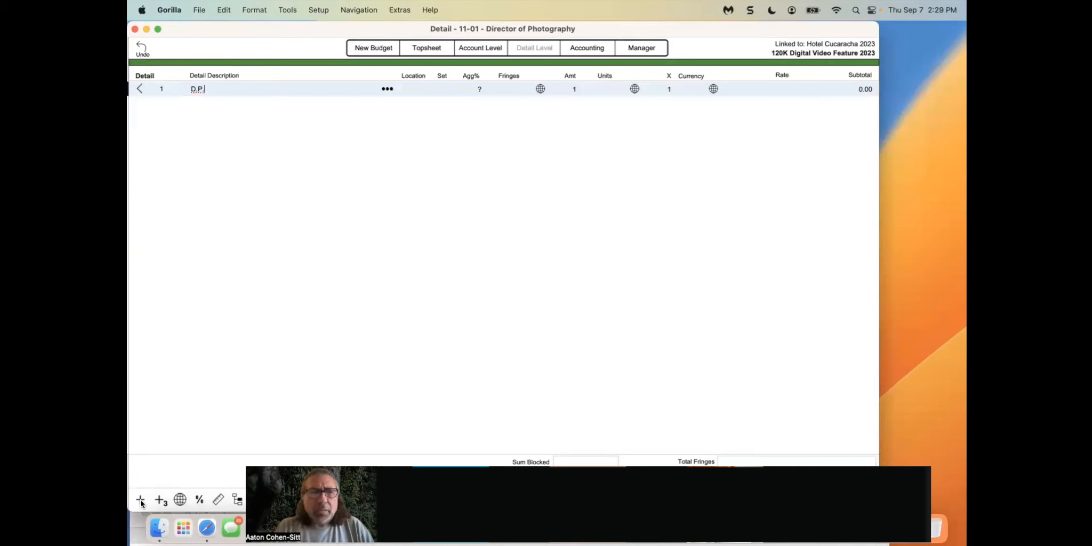
pyautogui.click(244, 288)
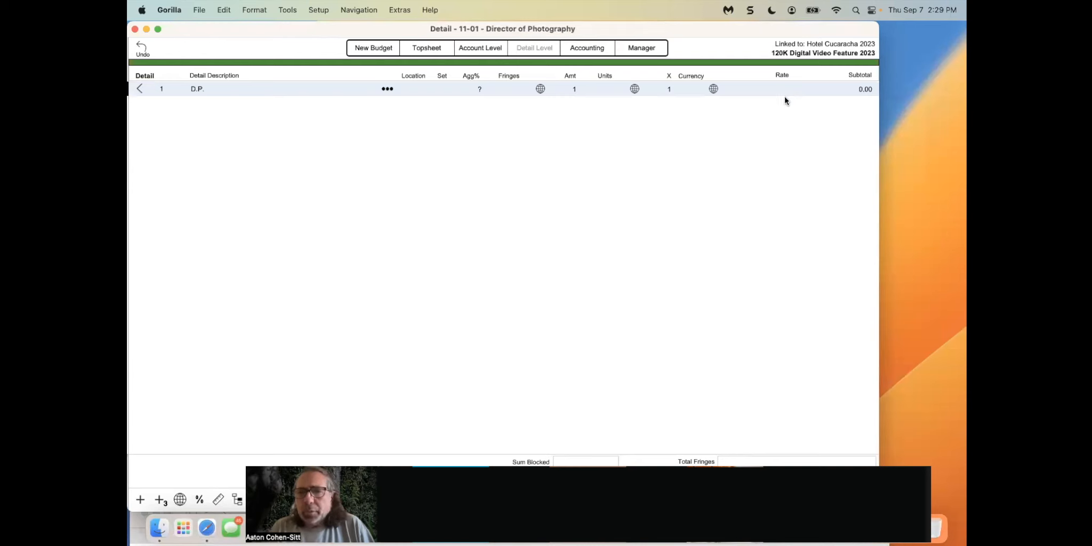
# Open the Gorilla Ratebook for the D.P. line, filter it by Basic Crafts Agreement - West Coast, and view its unions.
pyautogui.click(387, 89)
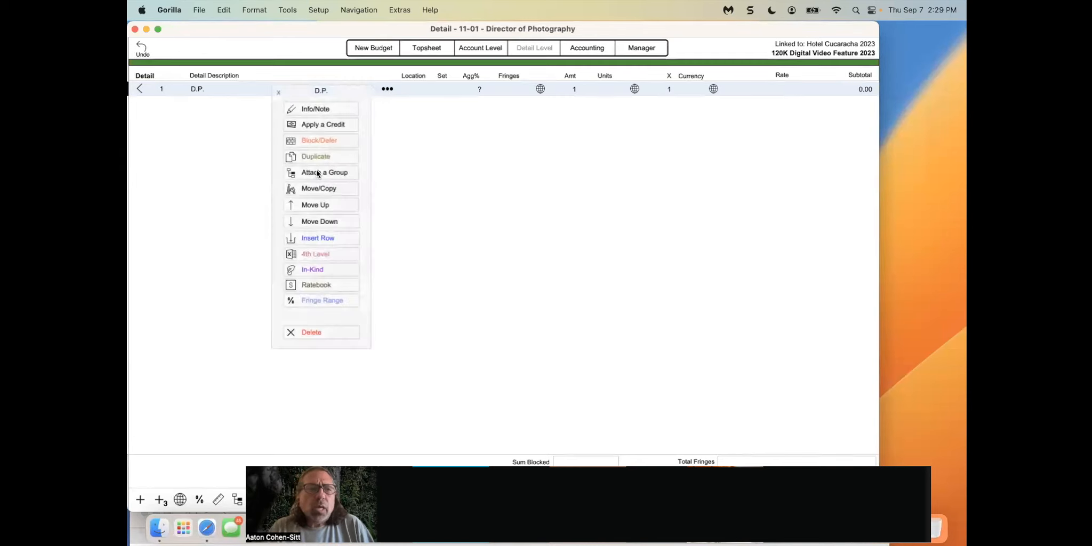
pyautogui.click(315, 285)
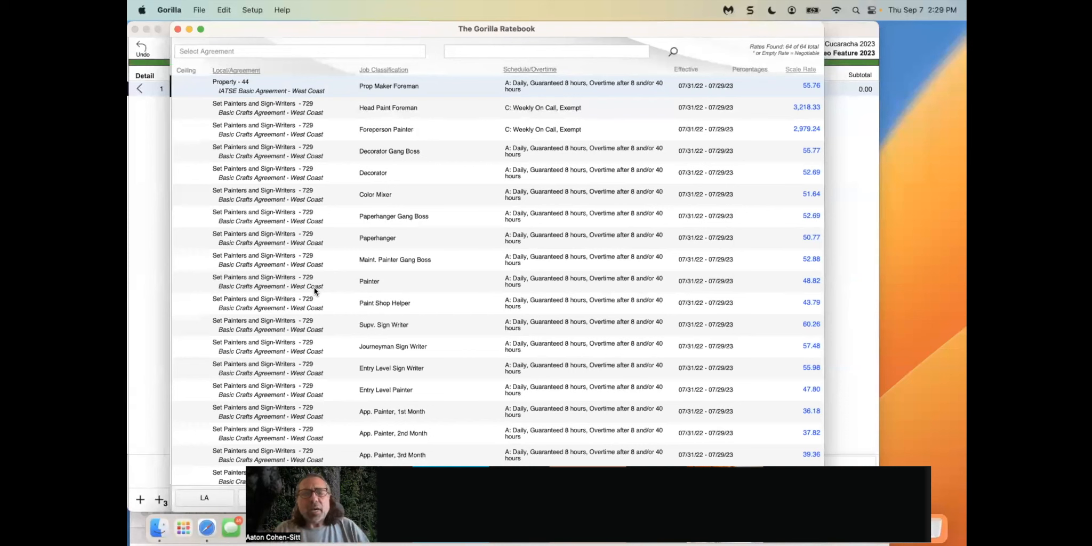
pyautogui.click(210, 52)
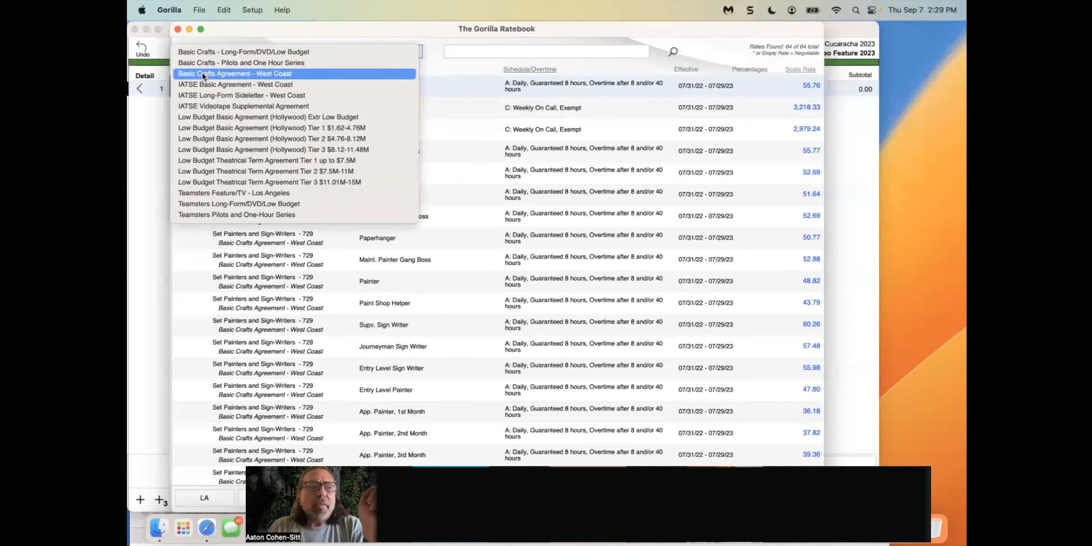
pyautogui.click(199, 72)
pyautogui.click(484, 52)
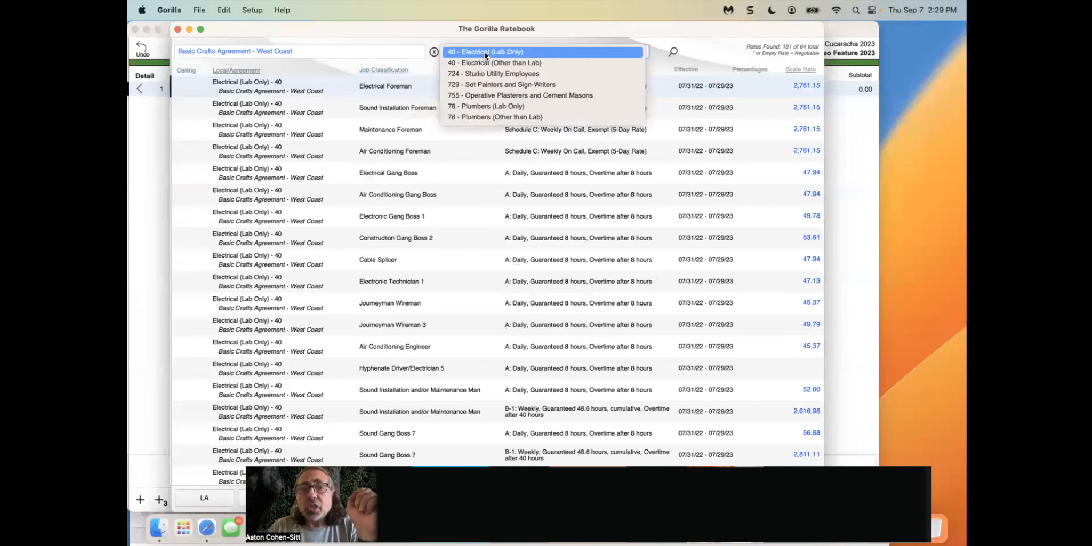
# Filter the ratebook to IATSE Basic Agreement - West Coast and 600 - Camera, and apply the weekly Director Of Photography rate of 4,882.90.
pyautogui.click(248, 50)
pyautogui.click(248, 50)
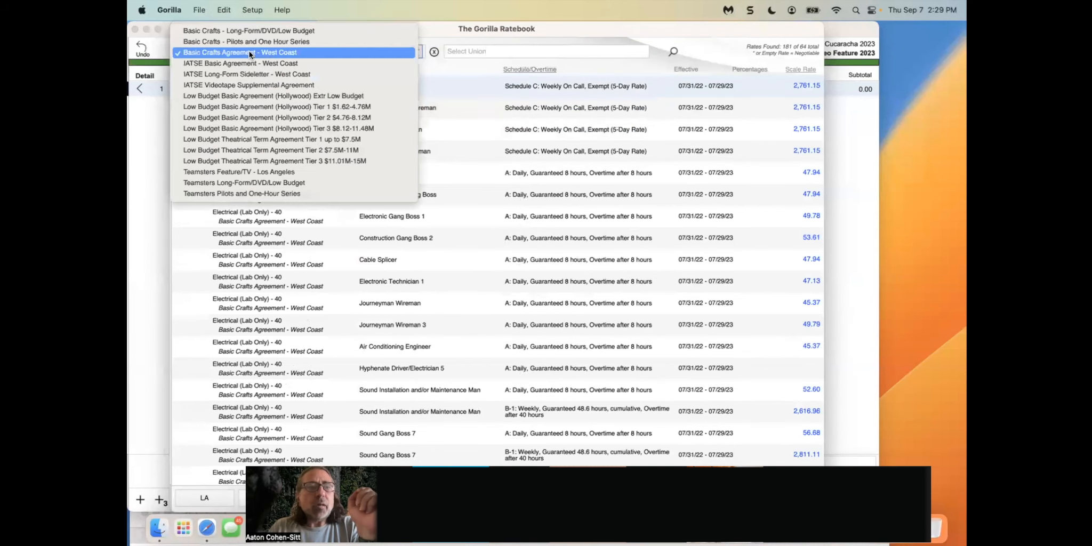
pyautogui.click(248, 61)
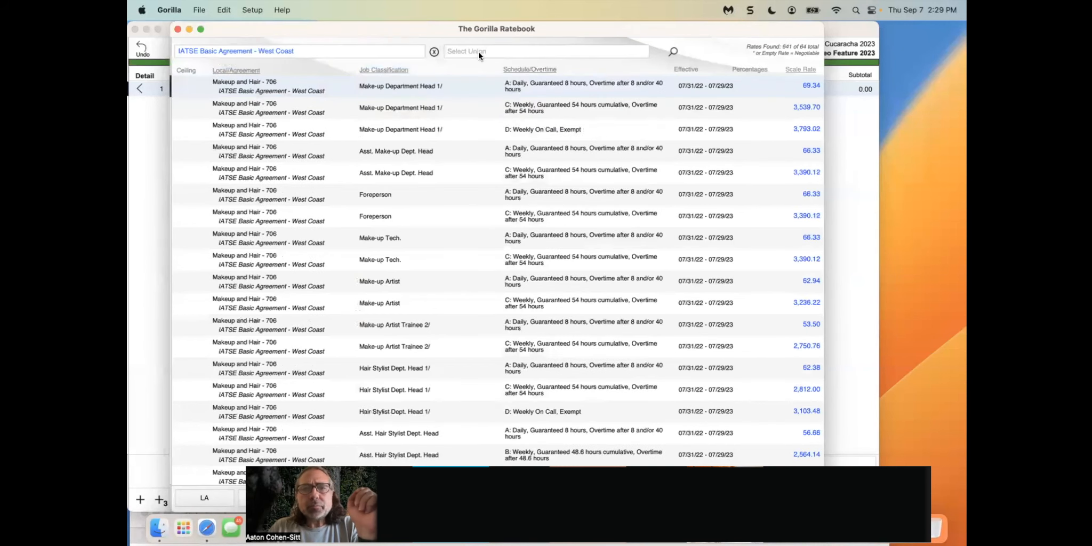
pyautogui.click(478, 53)
pyautogui.click(477, 62)
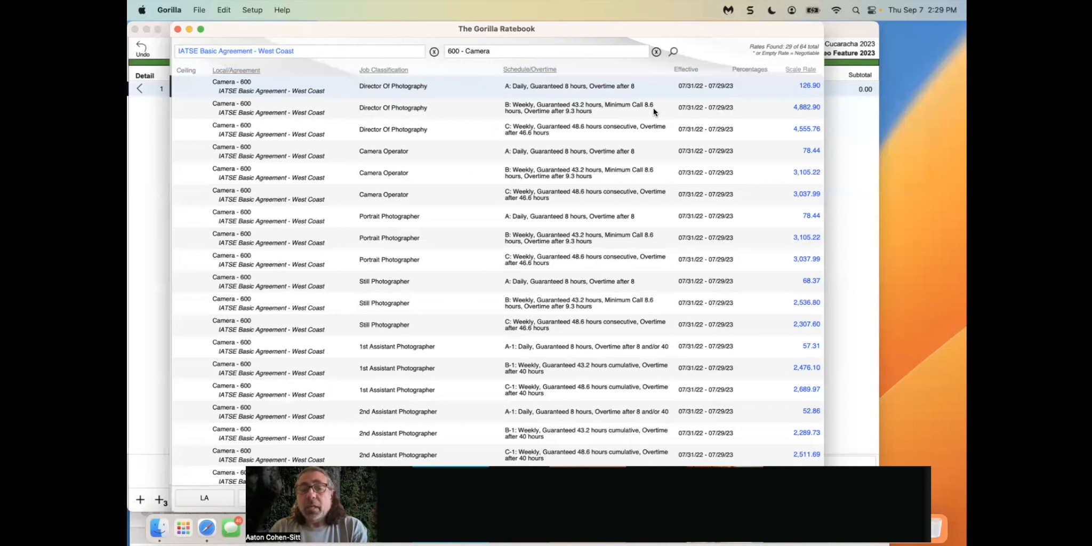
pyautogui.doubleClick(812, 109)
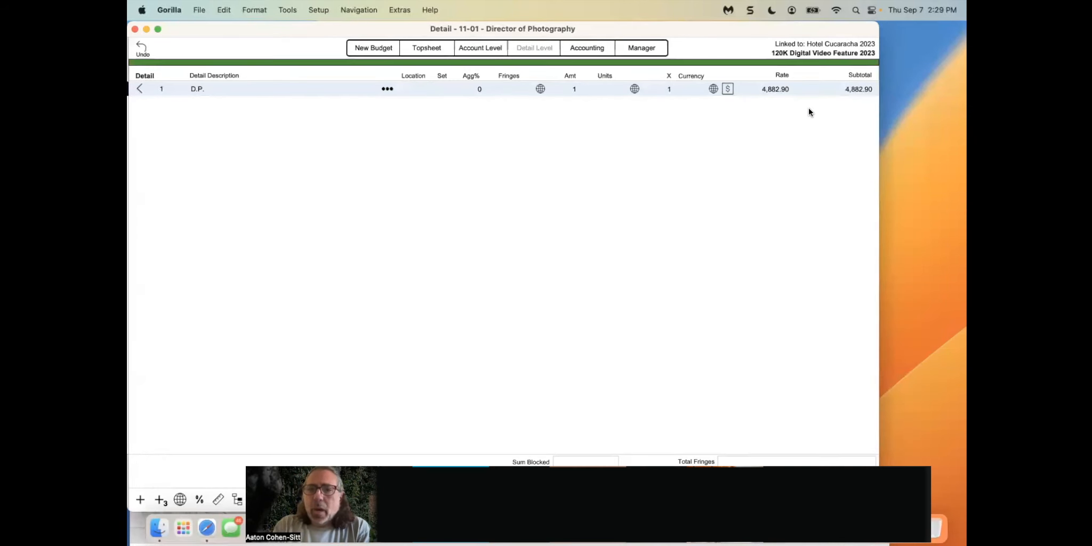
# Check the ratebook details behind the D.P. rate, and set the line's amount to 6 weeks.
pyautogui.click(727, 89)
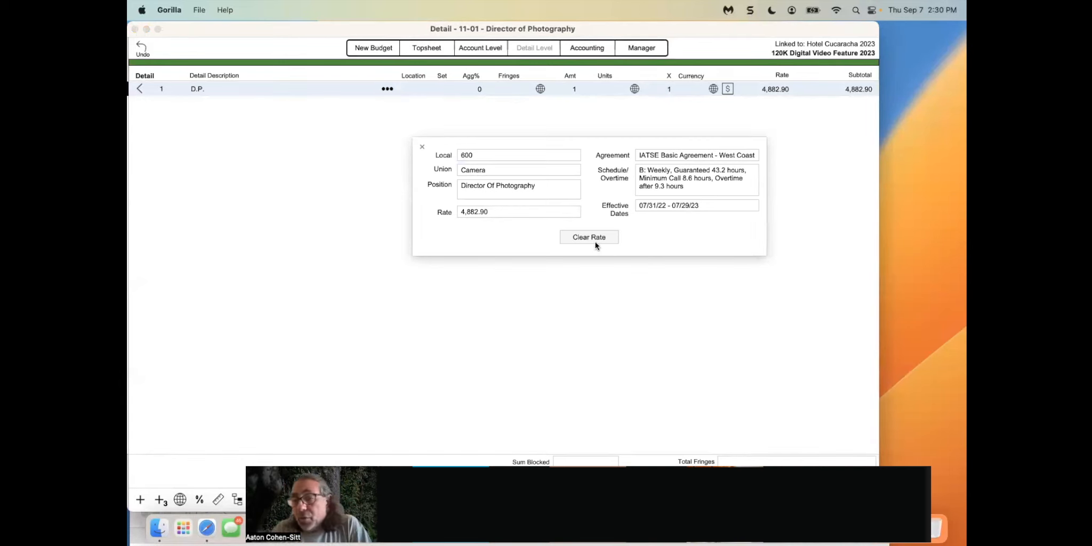
pyautogui.click(421, 147)
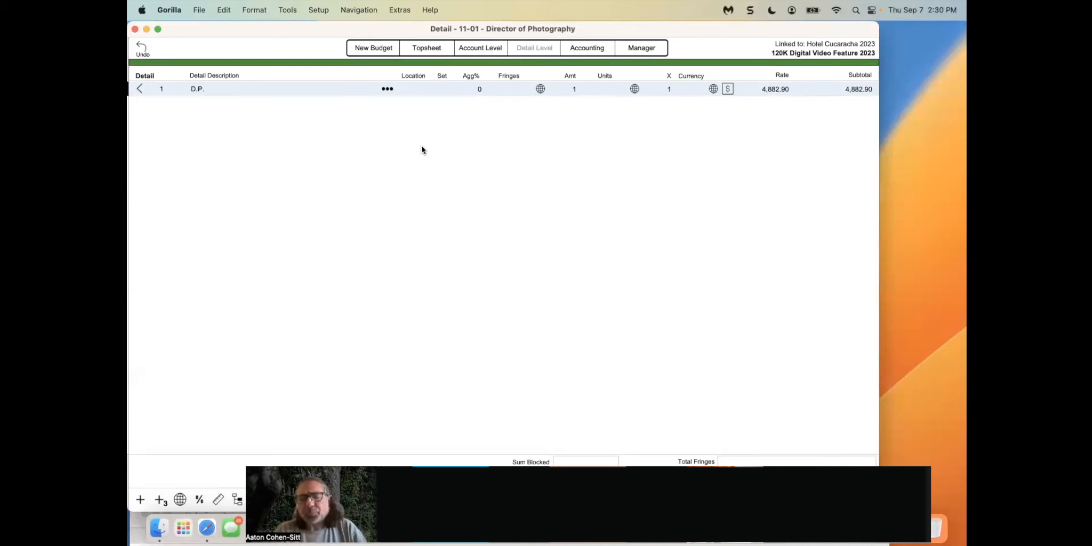
pyautogui.click(576, 88)
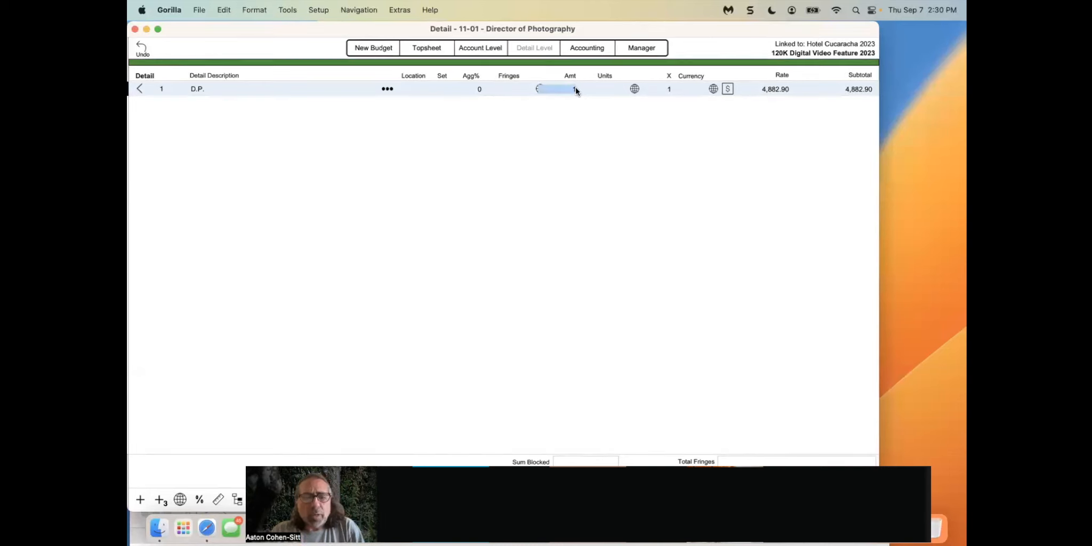
pyautogui.write('6')
pyautogui.press('Return')
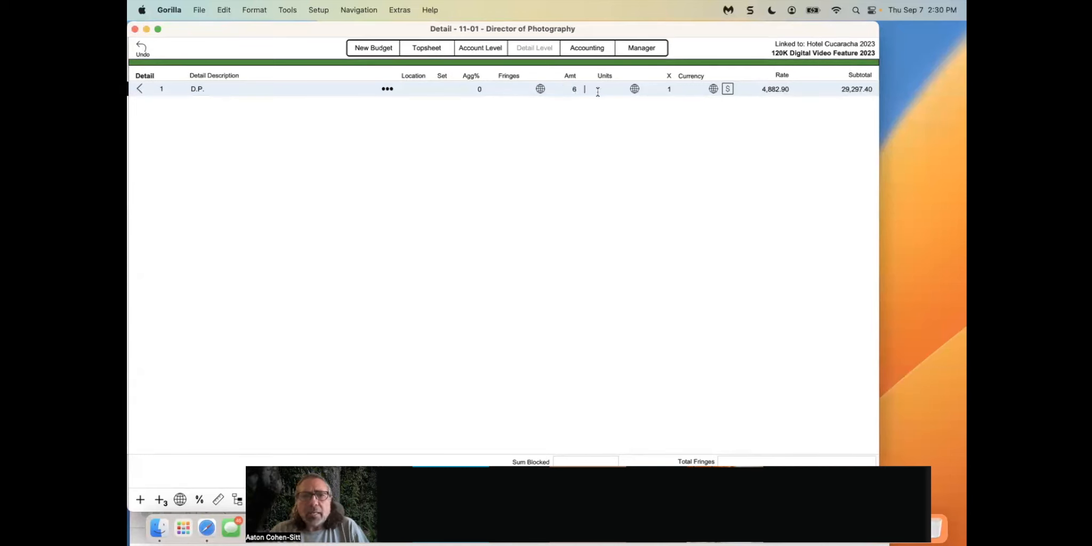
pyautogui.write('w')
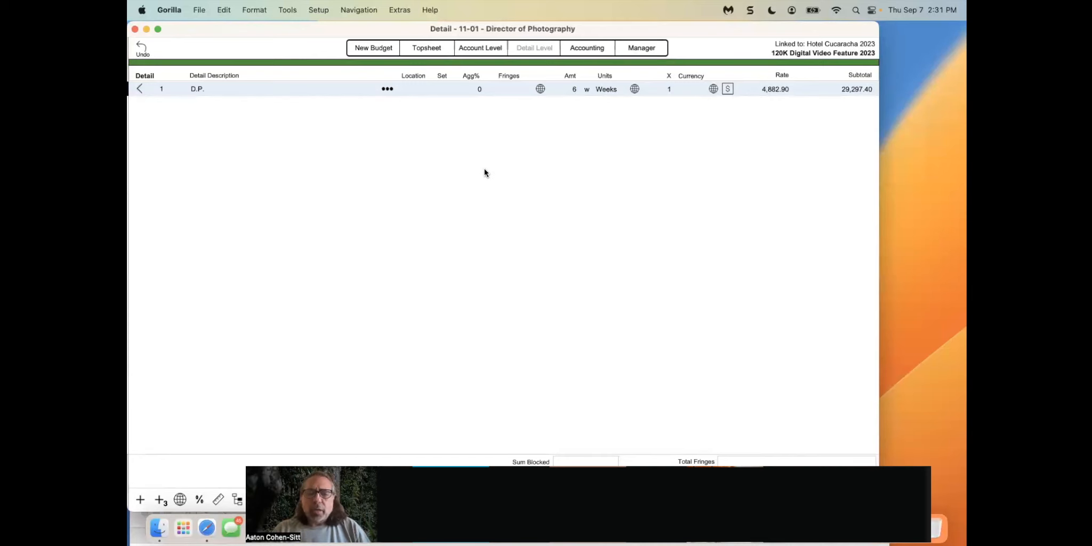
# Open the local globals list for the budget and dismiss the video lesson reminder.
pyautogui.click(180, 499)
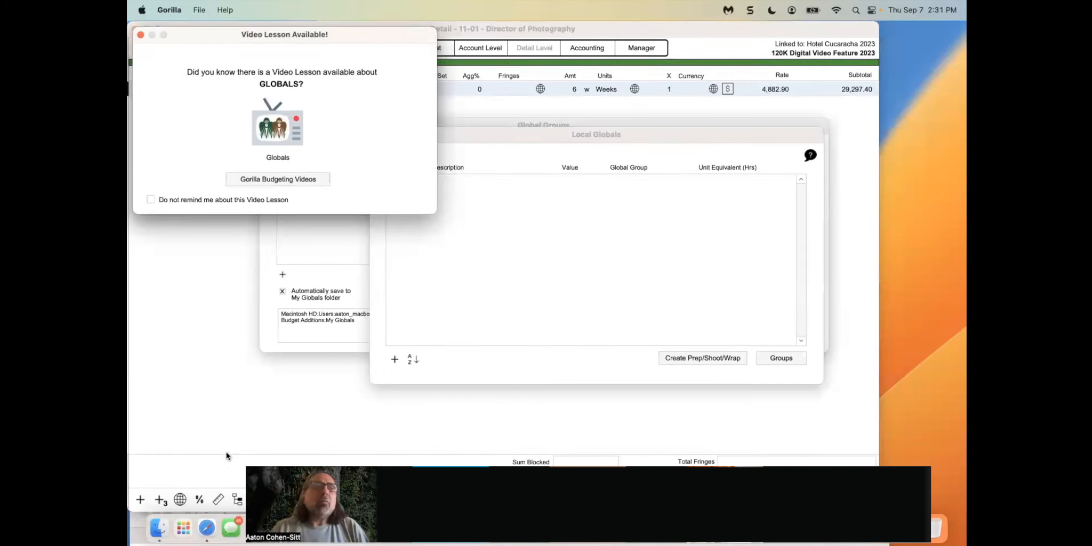
pyautogui.click(141, 35)
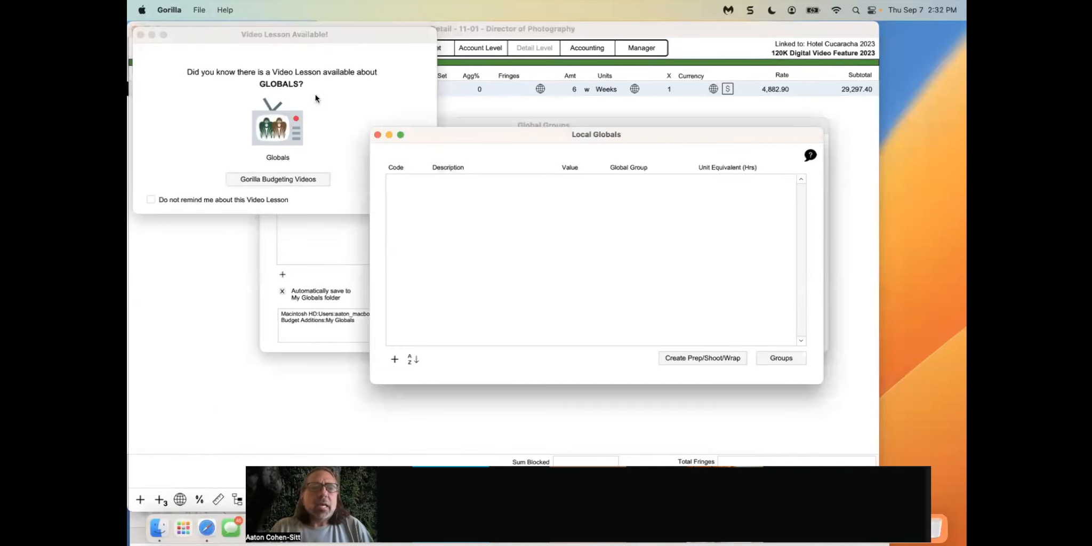
pyautogui.moveTo(453, 134); pyautogui.dragTo(392, 108)
pyautogui.click(268, 126)
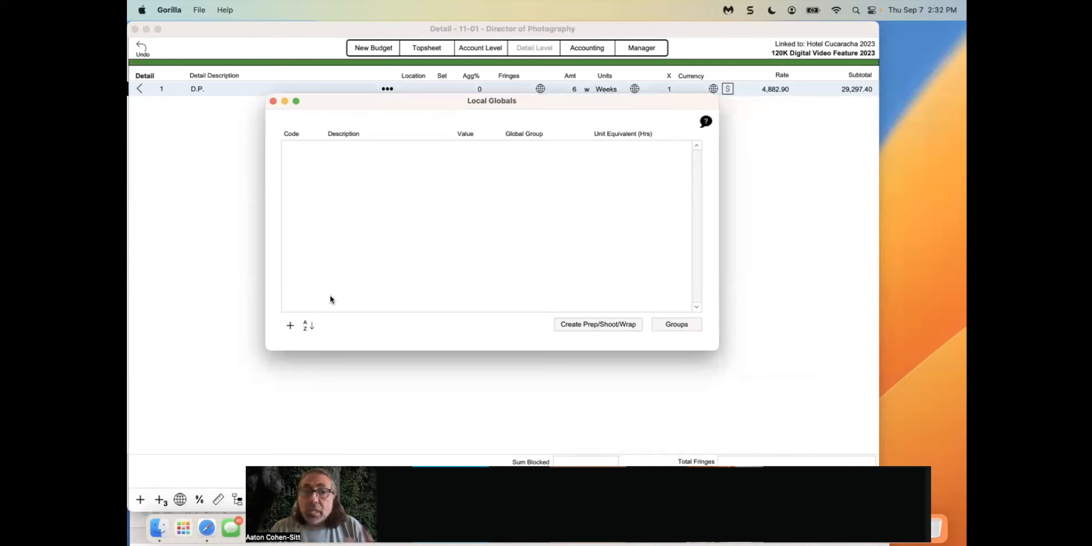
# Start a new global with the code SW and set its unit equivalent to Week.
pyautogui.click(290, 325)
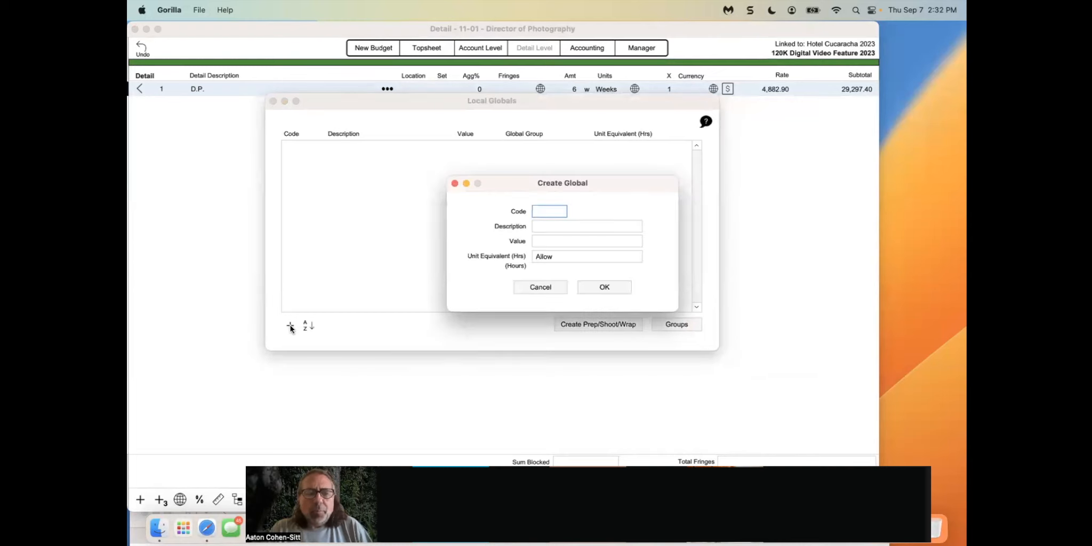
pyautogui.write('SW')
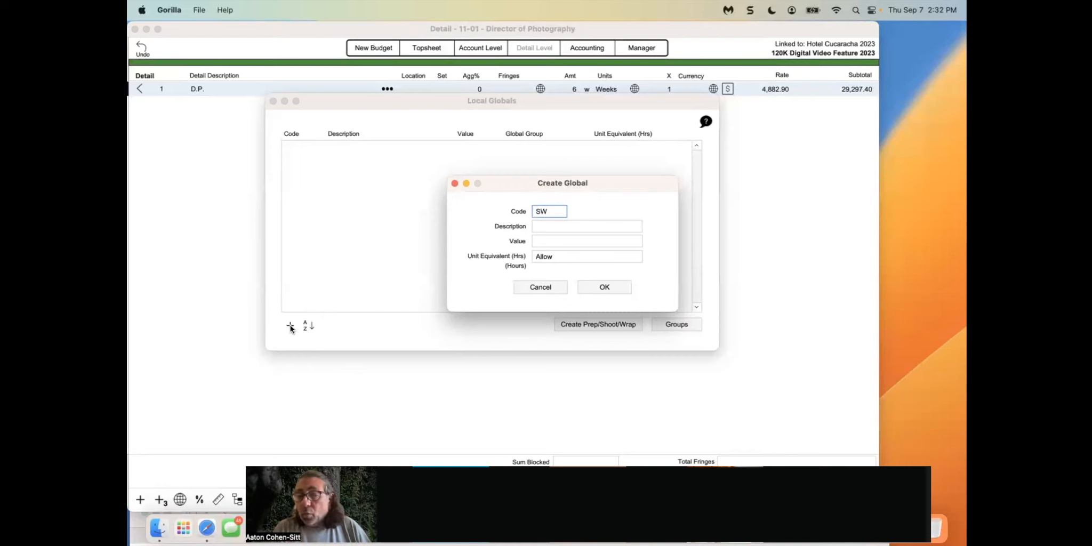
pyautogui.click(549, 240)
pyautogui.write('w')
pyautogui.click(490, 238)
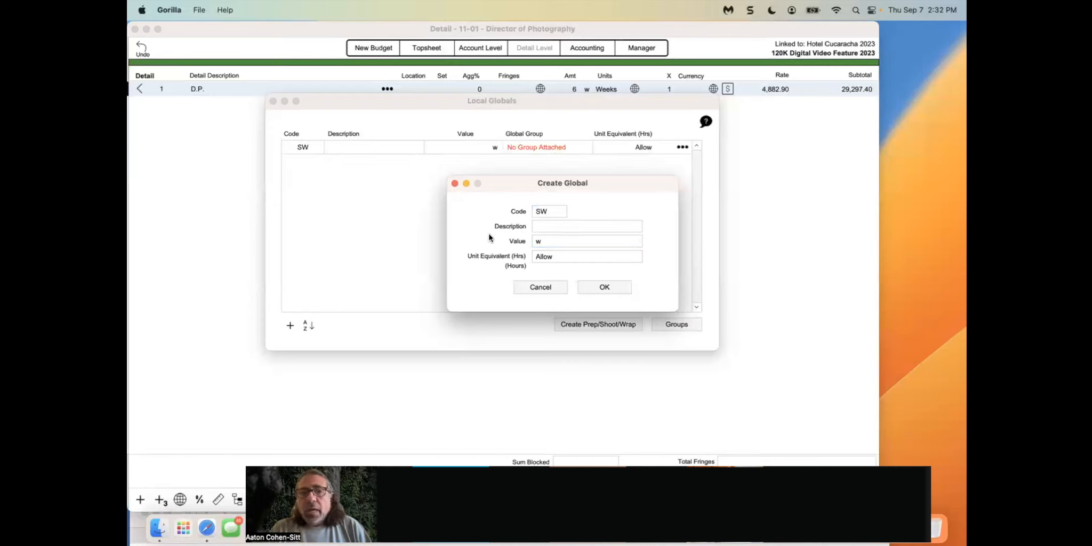
pyautogui.click(547, 256)
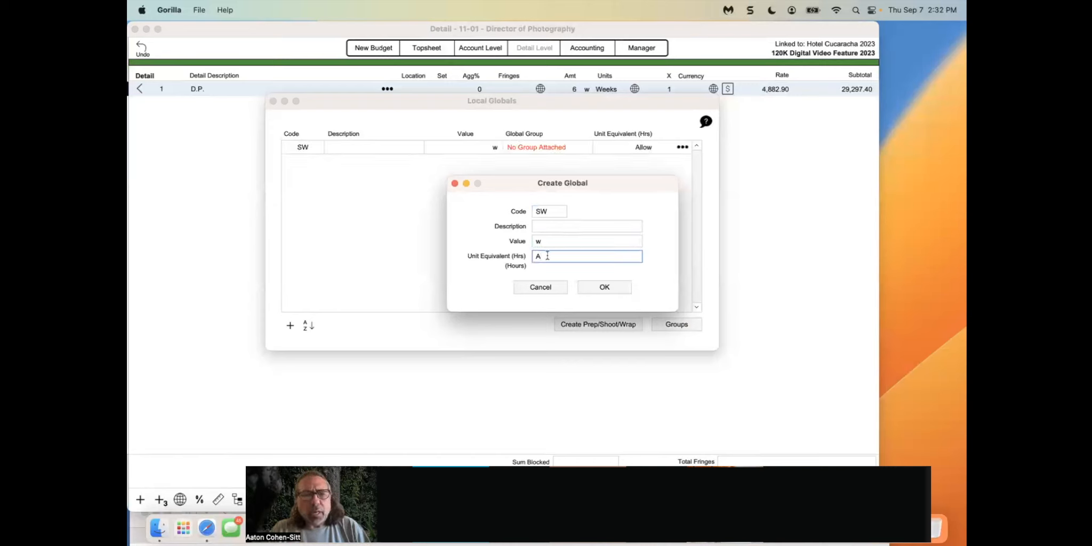
pyautogui.moveTo(547, 255); pyautogui.dragTo(523, 250)
pyautogui.press('Tab')
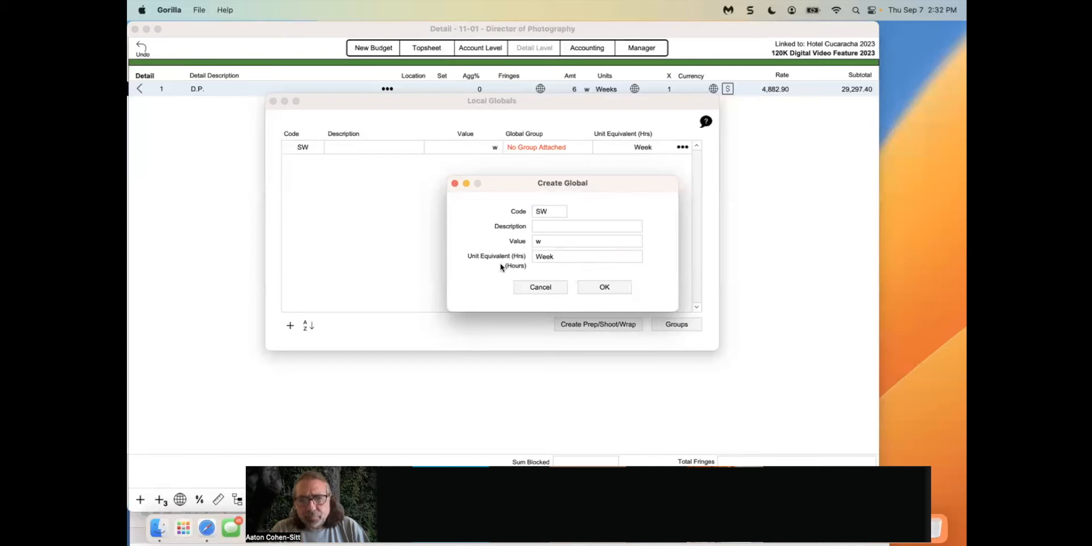
# Set the SW global's value to 6, describe it as Shoot Weeks, and save it.
pyautogui.click(555, 238)
pyautogui.press('BackSpace')
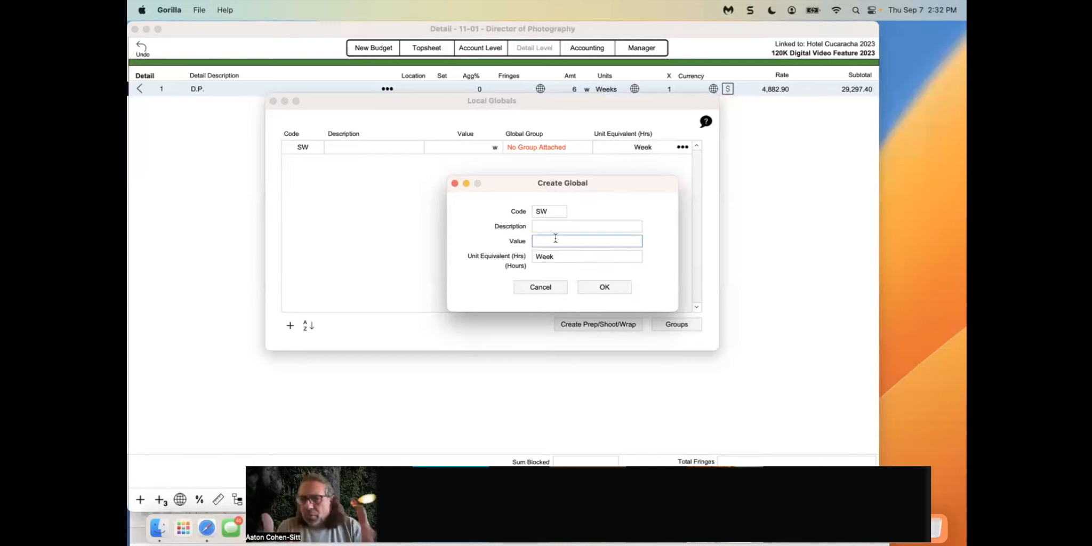
pyautogui.write('6')
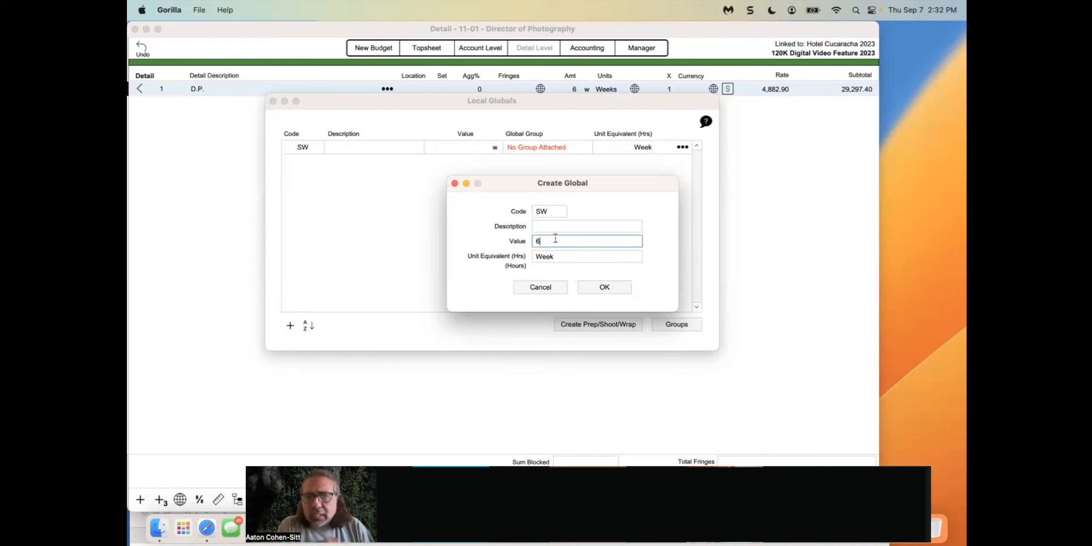
pyautogui.click(549, 226)
pyautogui.write('Shoot Weeks')
pyautogui.click(604, 287)
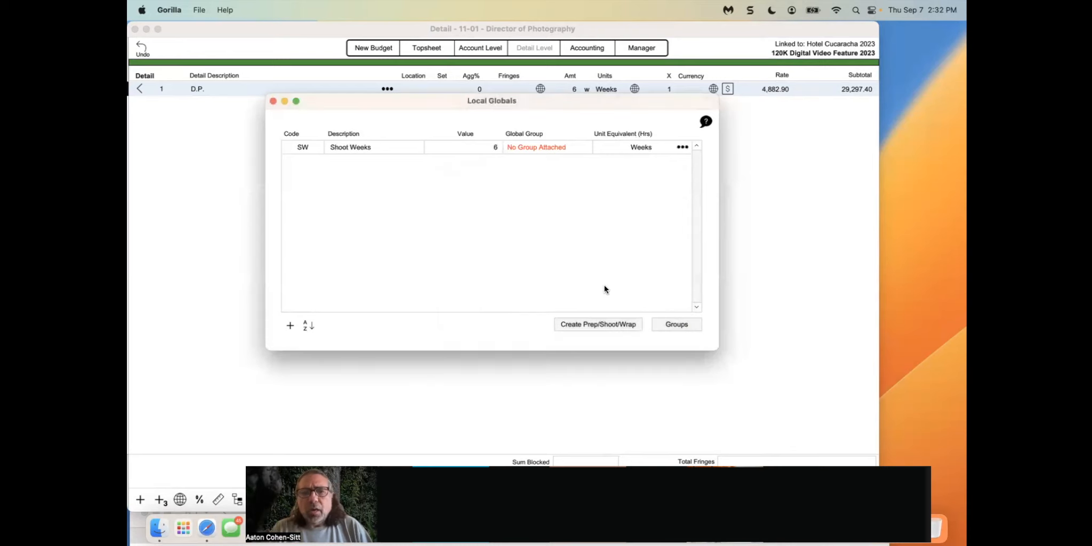
# Create a global with the code PR, description Prep, value 2 and unit equivalent Weeks.
pyautogui.moveTo(341, 107); pyautogui.dragTo(366, 122)
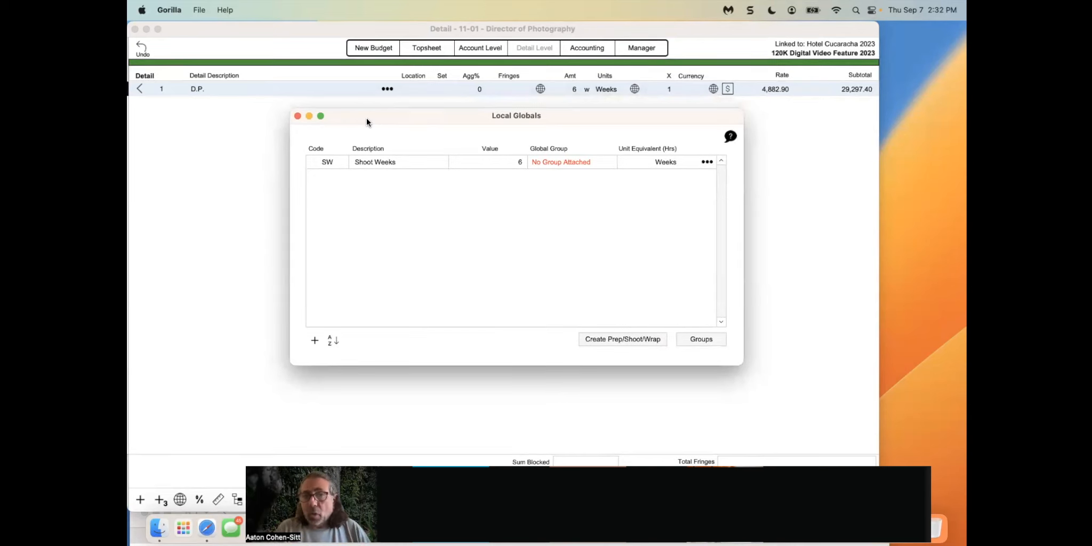
pyautogui.click(314, 339)
pyautogui.write('PR')
pyautogui.click(567, 226)
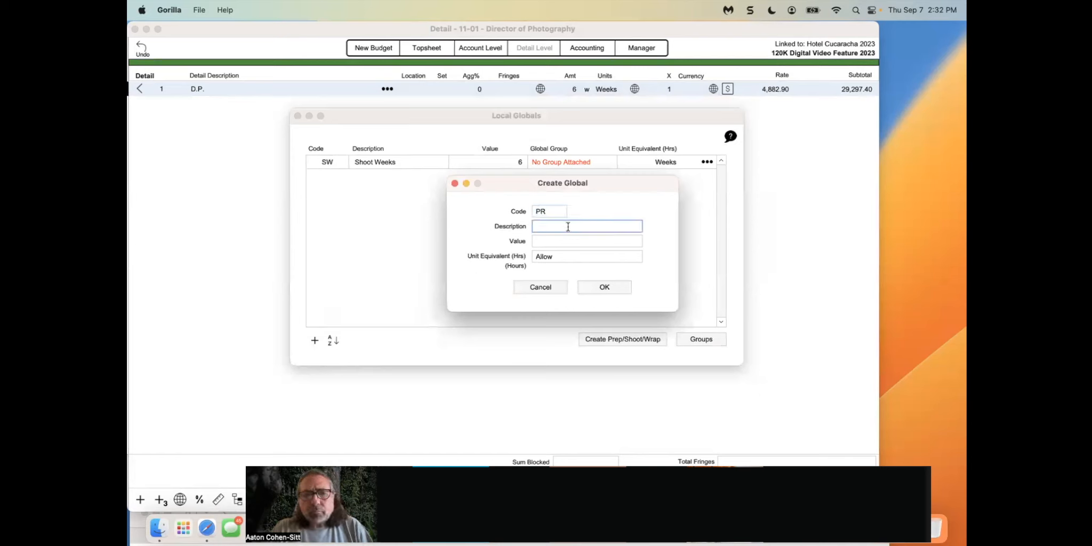
pyautogui.write('Prep')
pyautogui.click(552, 241)
pyautogui.write('2')
pyautogui.click(557, 257)
pyautogui.write('2')
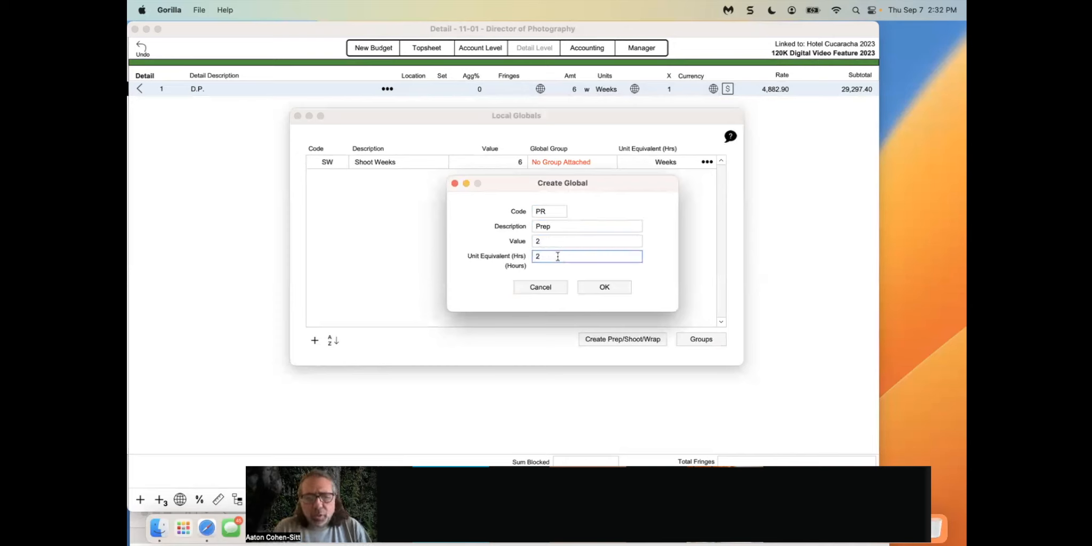
pyautogui.click(489, 284)
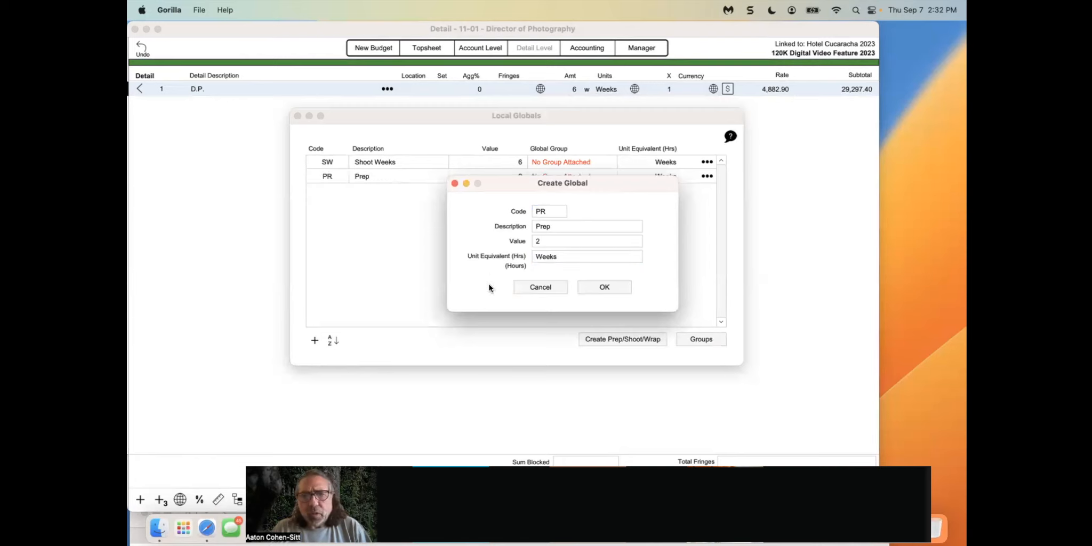
pyautogui.click(600, 287)
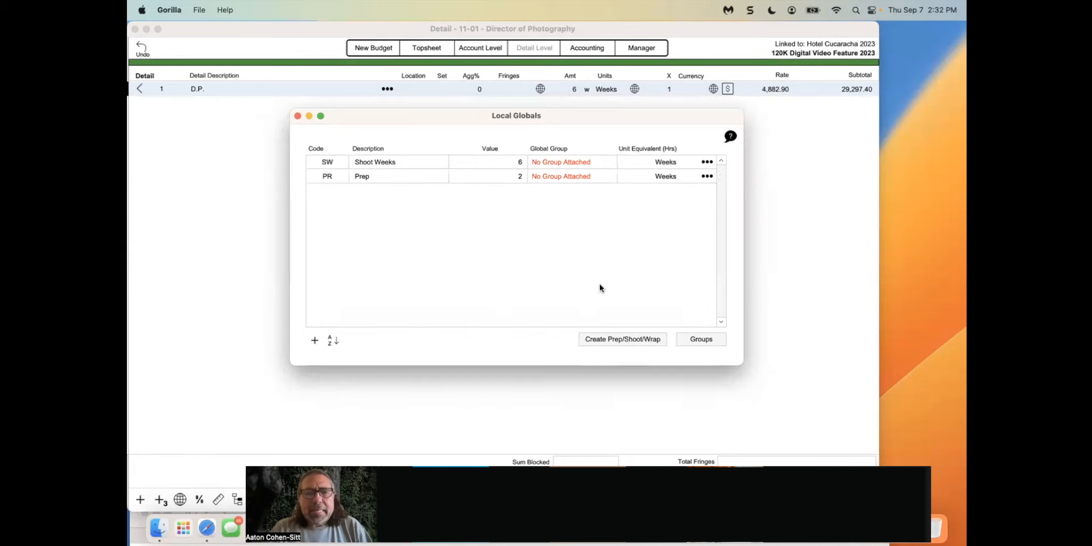
# Create a global with the code WR, description Wrap, value 1 and unit equivalent Week, and close the local globals.
pyautogui.click(314, 341)
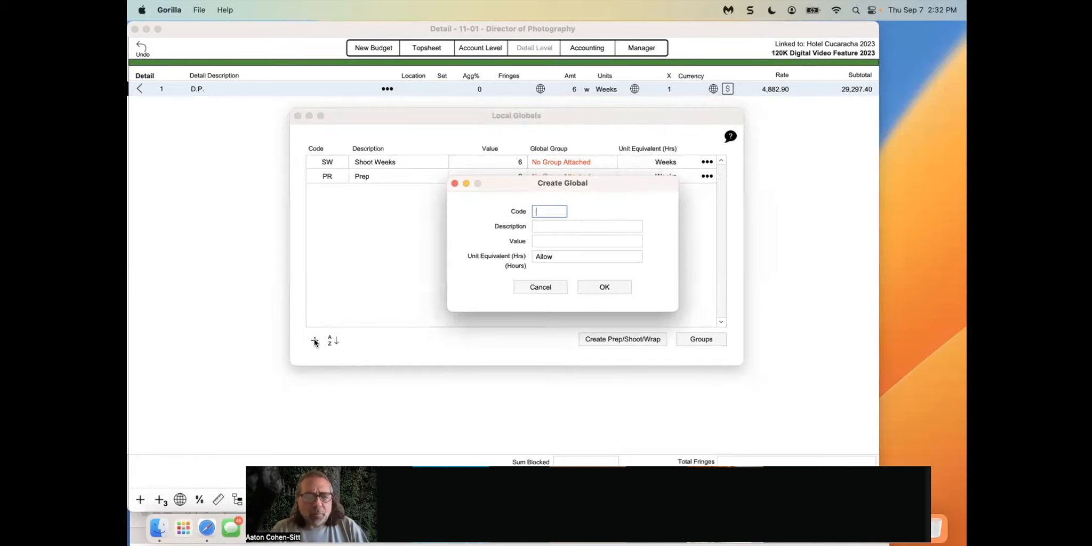
pyautogui.write('WR')
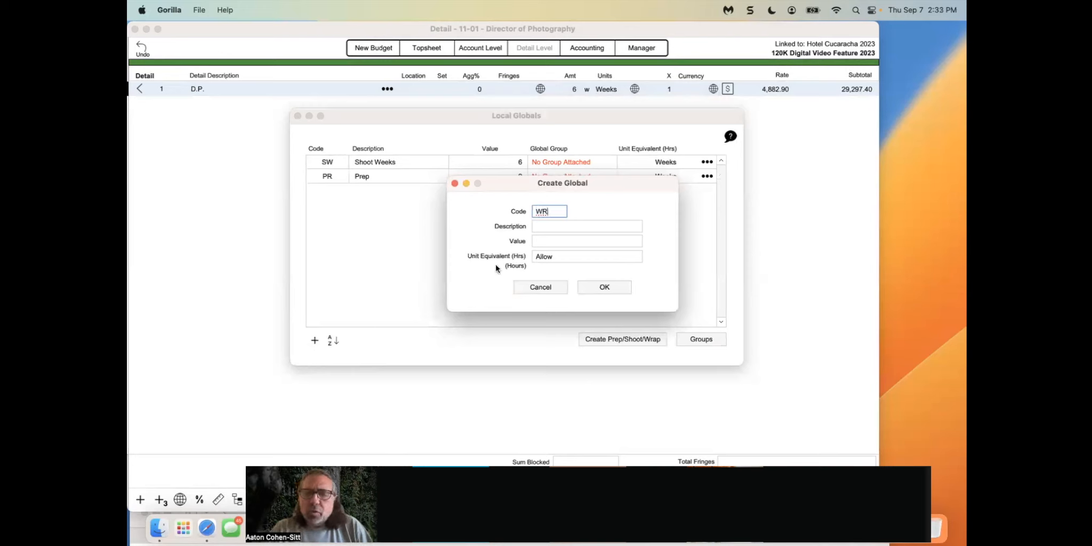
pyautogui.click(541, 229)
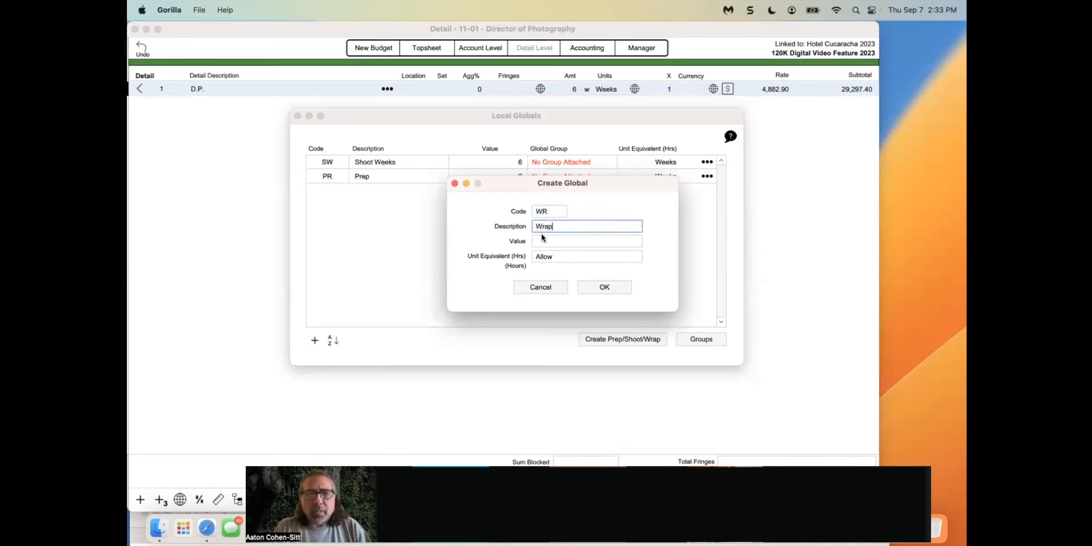
pyautogui.click(543, 237)
pyautogui.click(552, 256)
pyautogui.write('A')
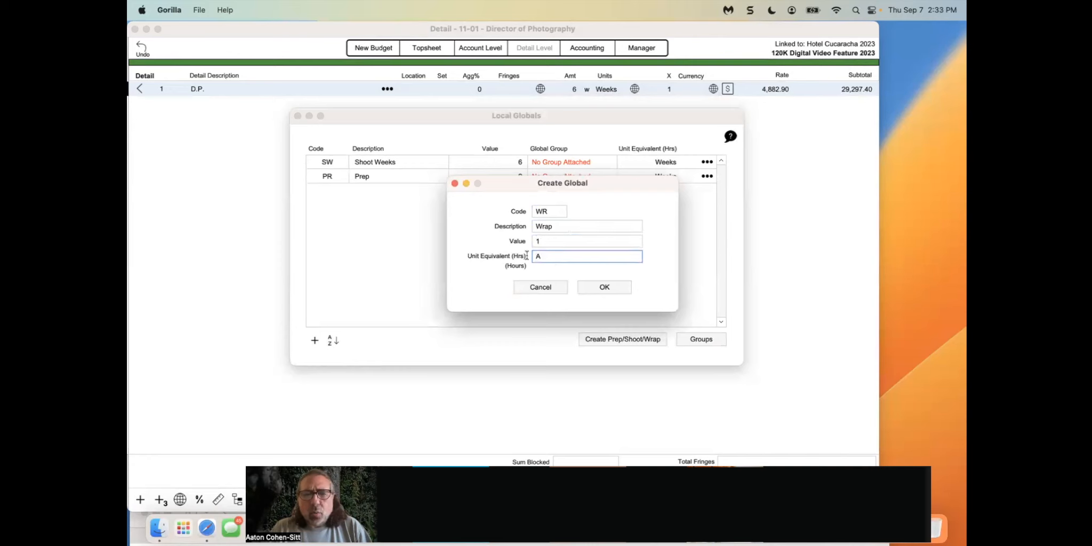
pyautogui.moveTo(542, 257); pyautogui.dragTo(520, 252)
pyautogui.write('w')
pyautogui.click(577, 272)
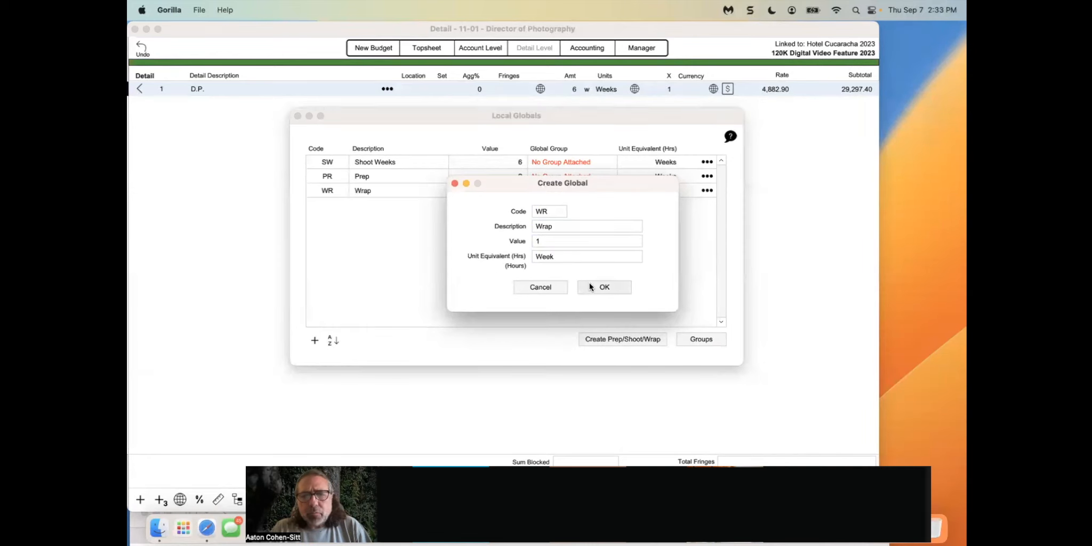
pyautogui.click(589, 286)
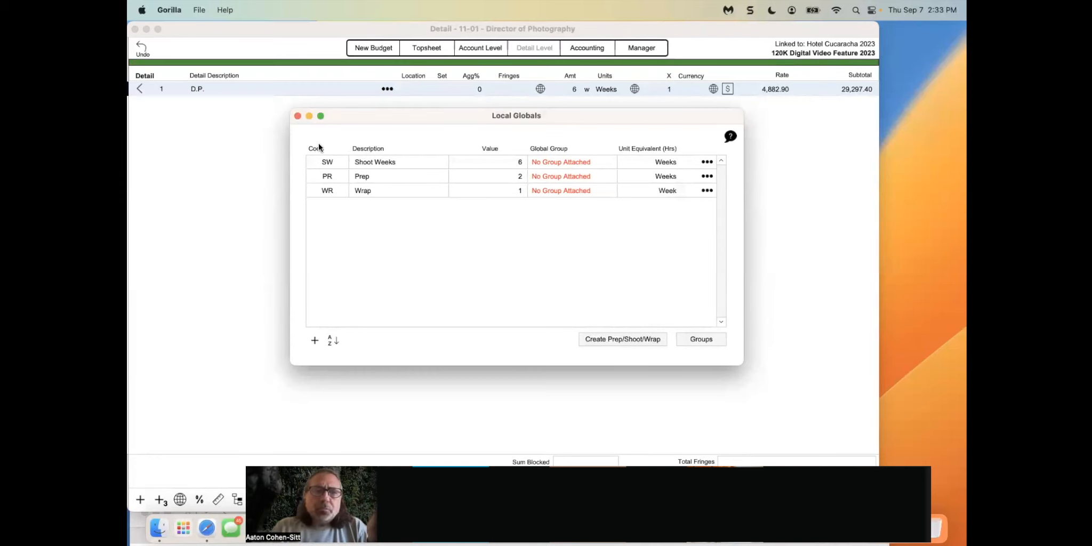
pyautogui.click(298, 116)
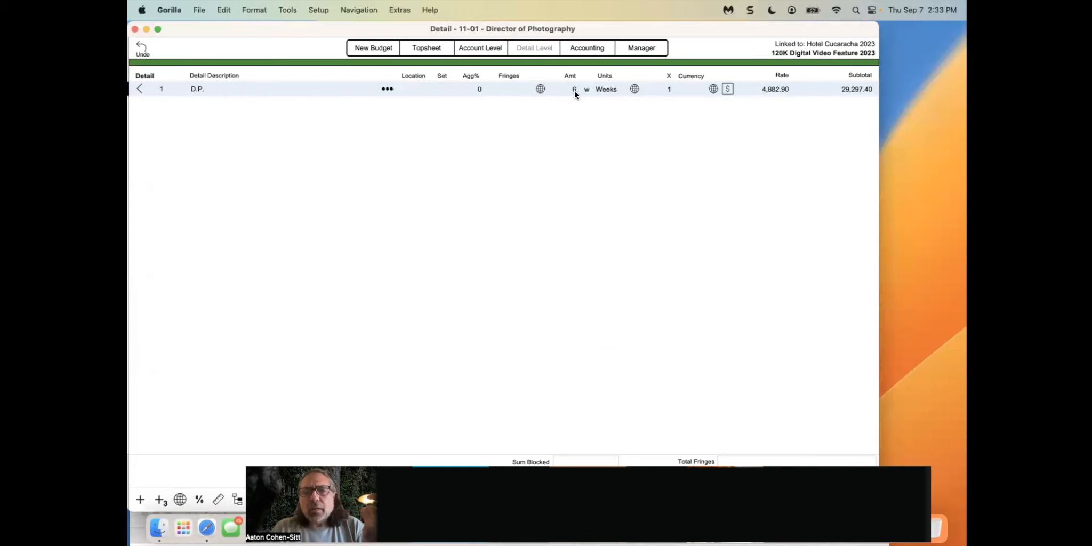
# Assign the SW (Shoot Weeks) global to the amount of the D.P. detail line.
pyautogui.click(540, 88)
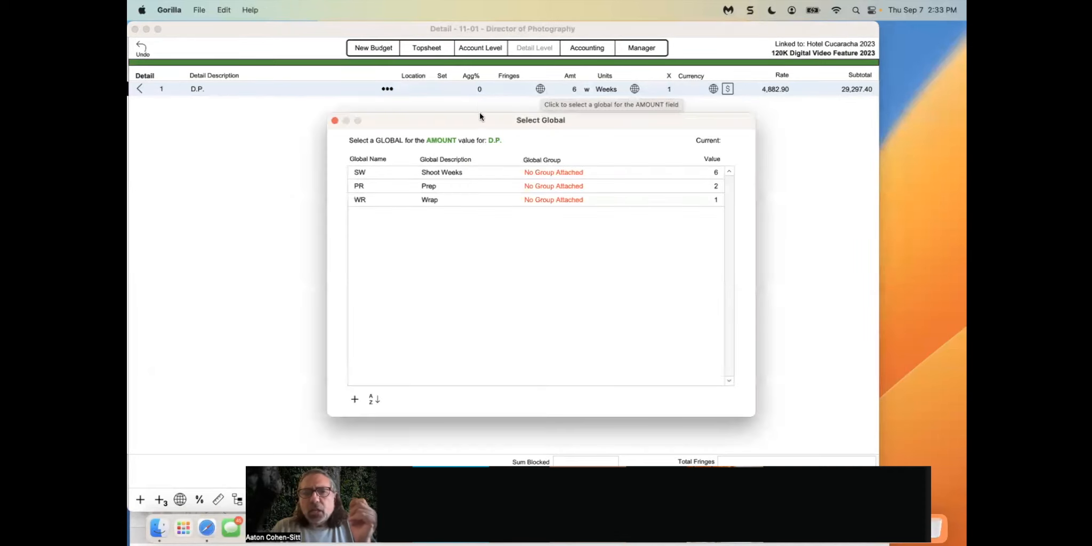
pyautogui.moveTo(479, 114); pyautogui.dragTo(469, 112)
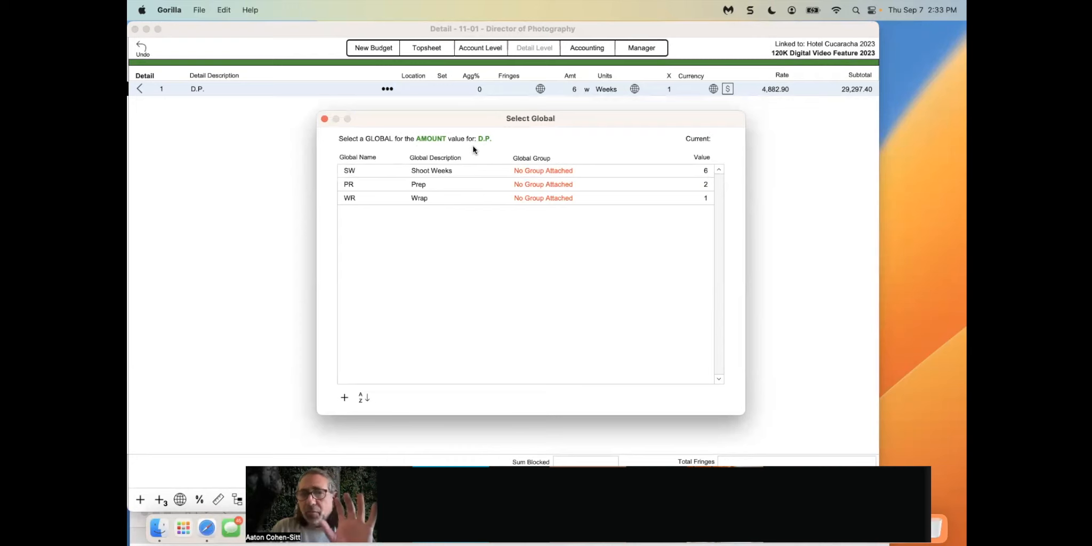
pyautogui.doubleClick(436, 170)
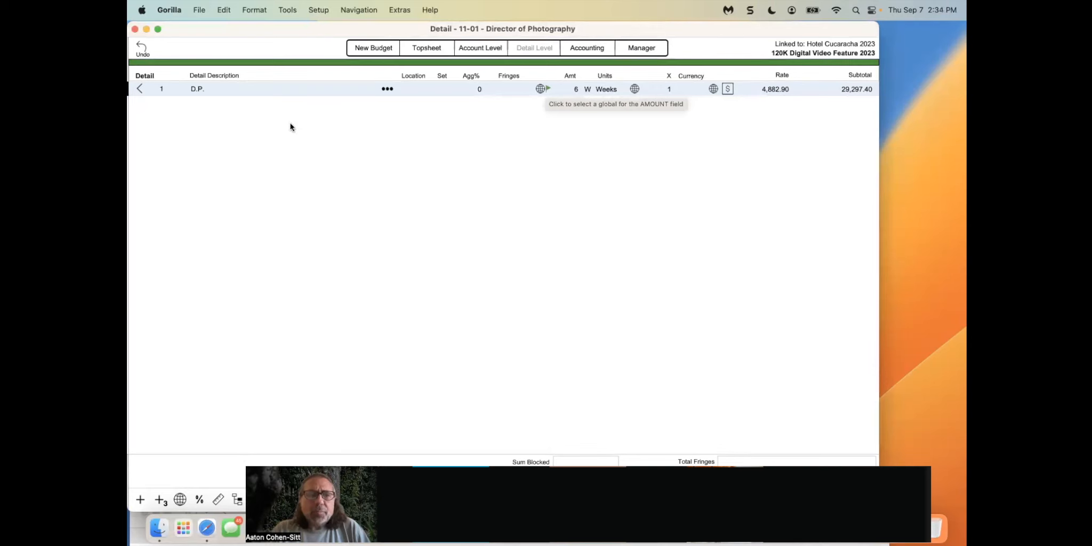
# Set the value of the Shoot Weeks global to 8 in the local globals, and return to the detail level.
pyautogui.click(181, 499)
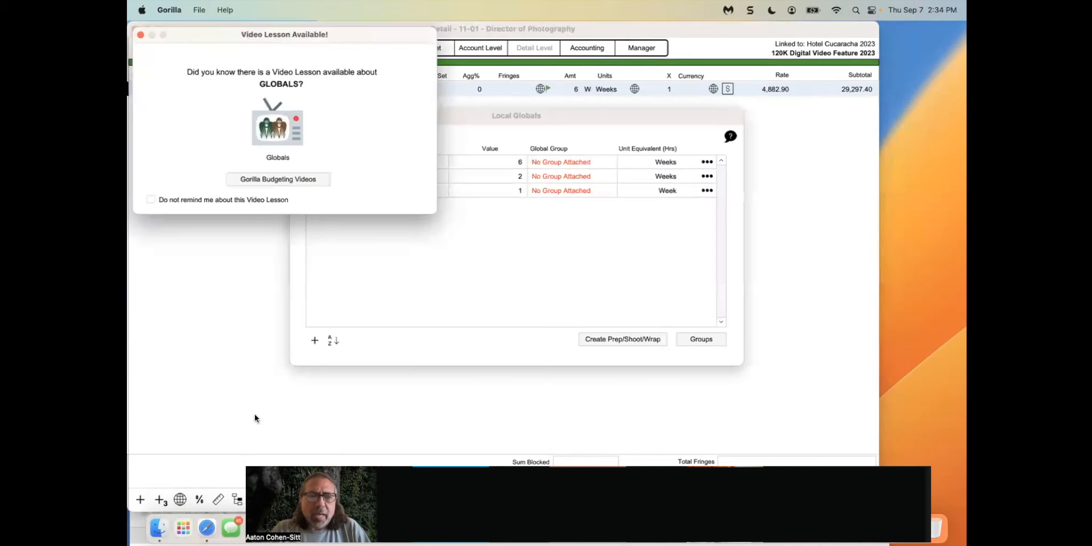
pyautogui.click(140, 34)
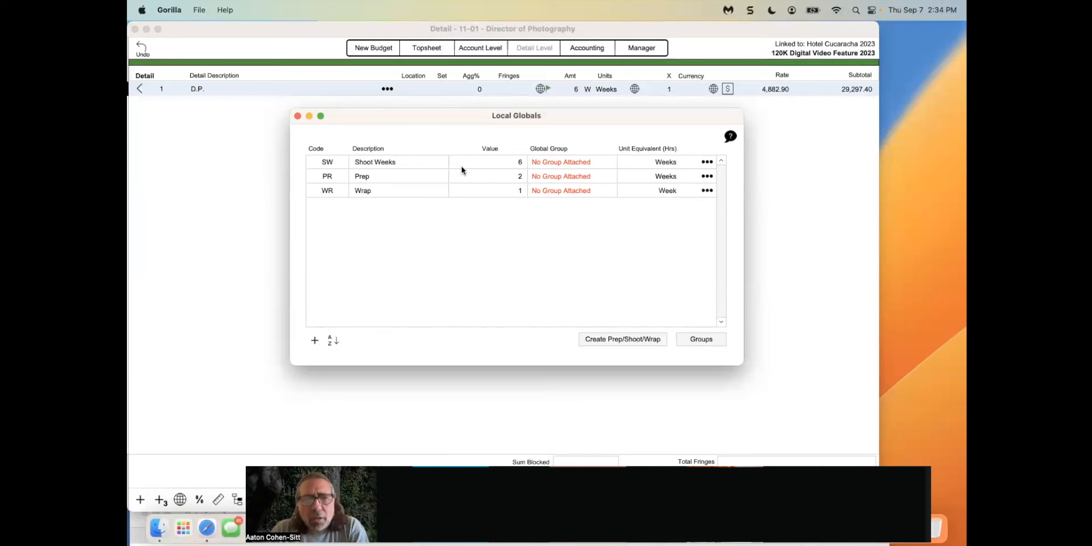
pyautogui.doubleClick(520, 162)
pyautogui.write('8')
pyautogui.press('Return')
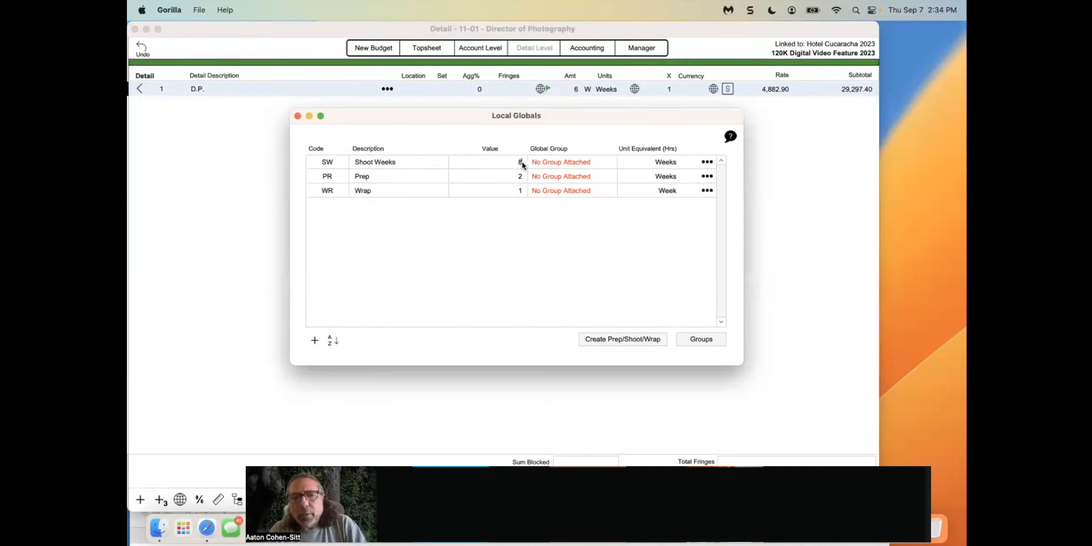
pyautogui.click(297, 115)
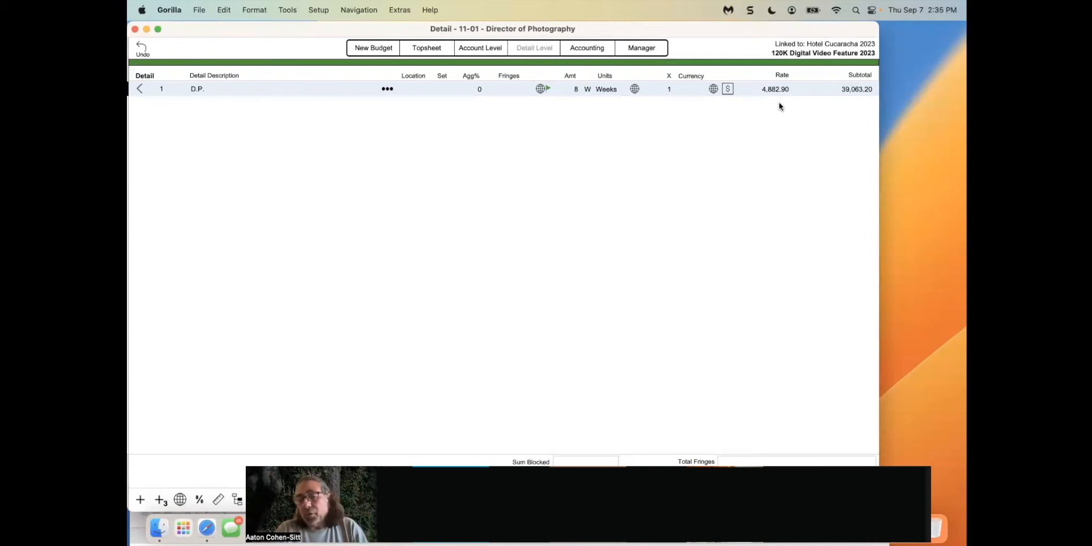
# Switch to the PowerPoint slide show and advance to the Section 4: 4th Level slide.
pyautogui.press('super+Tab')
pyautogui.press('super+Tab')
pyautogui.press('super+shift+Tab')
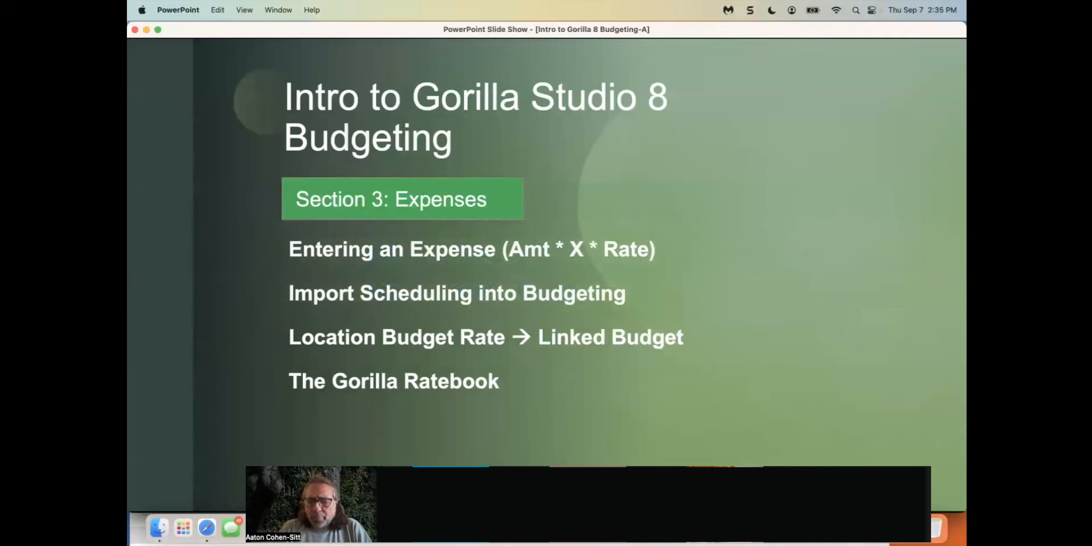
pyautogui.press('Right')
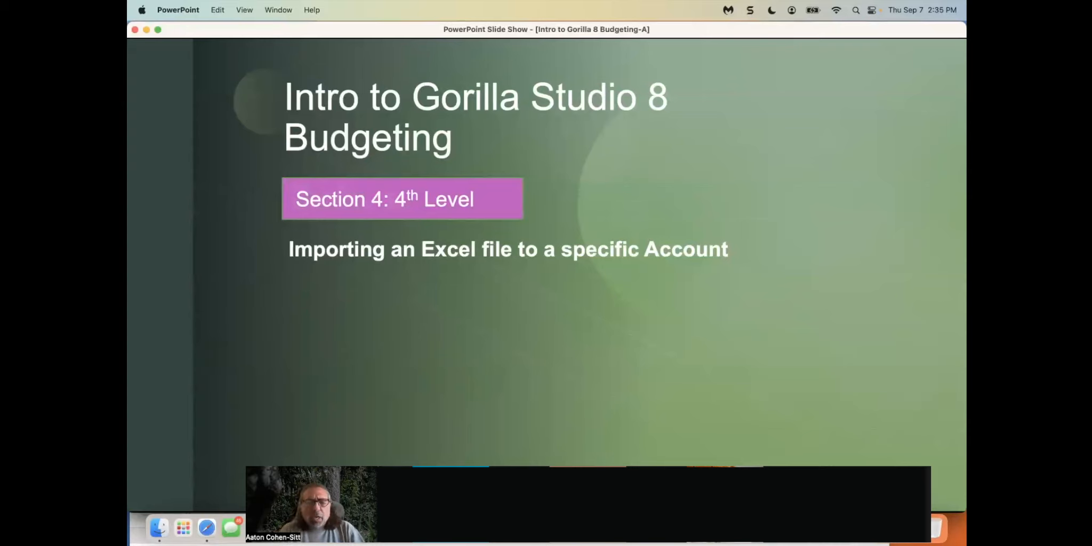
# Switch to Gorilla and add a detail line named Camera Items to the Director of Photography account.
pyautogui.press('super+Tab')
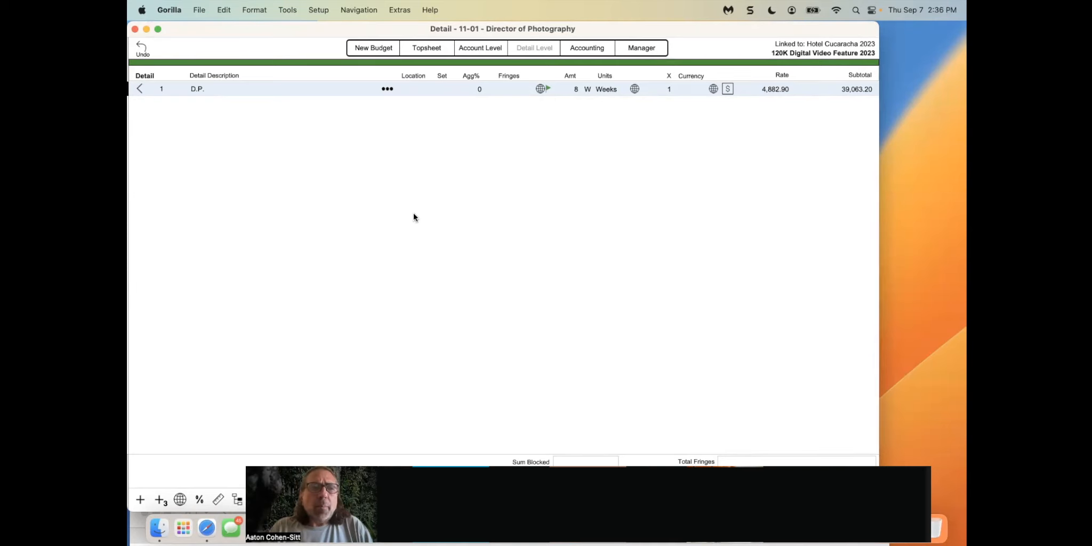
pyautogui.click(141, 501)
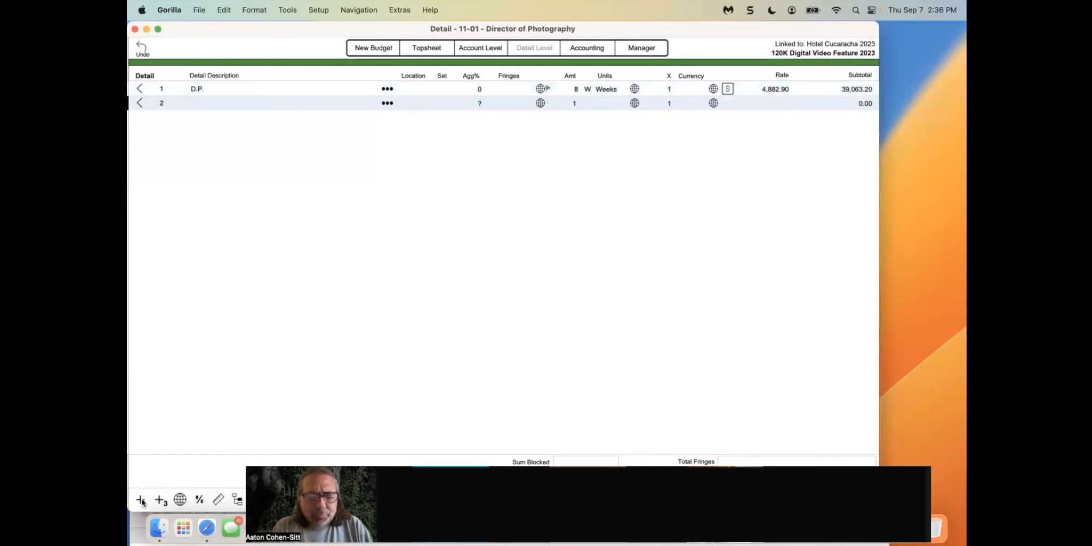
pyautogui.write('Camer')
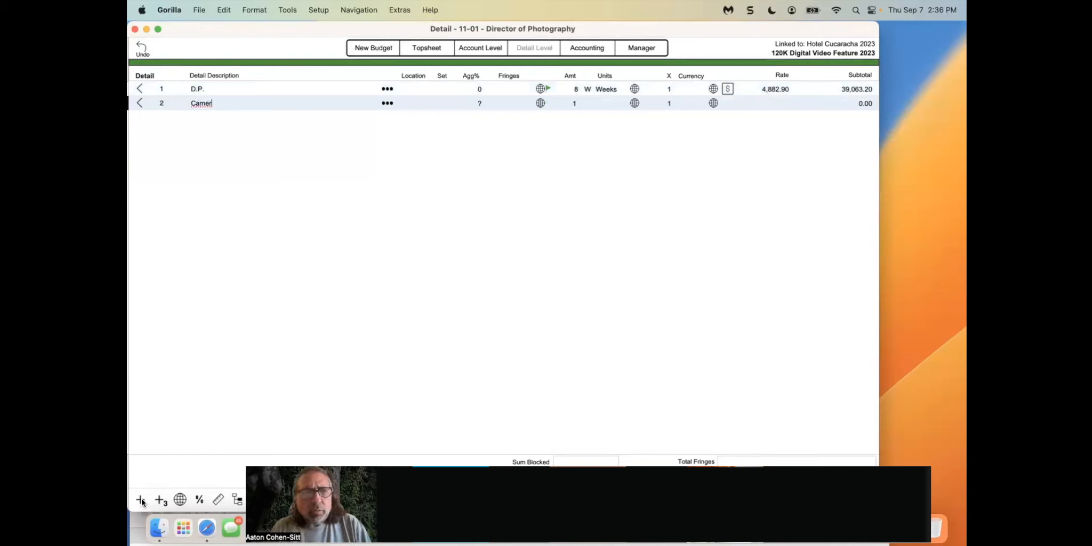
pyautogui.write('a Items')
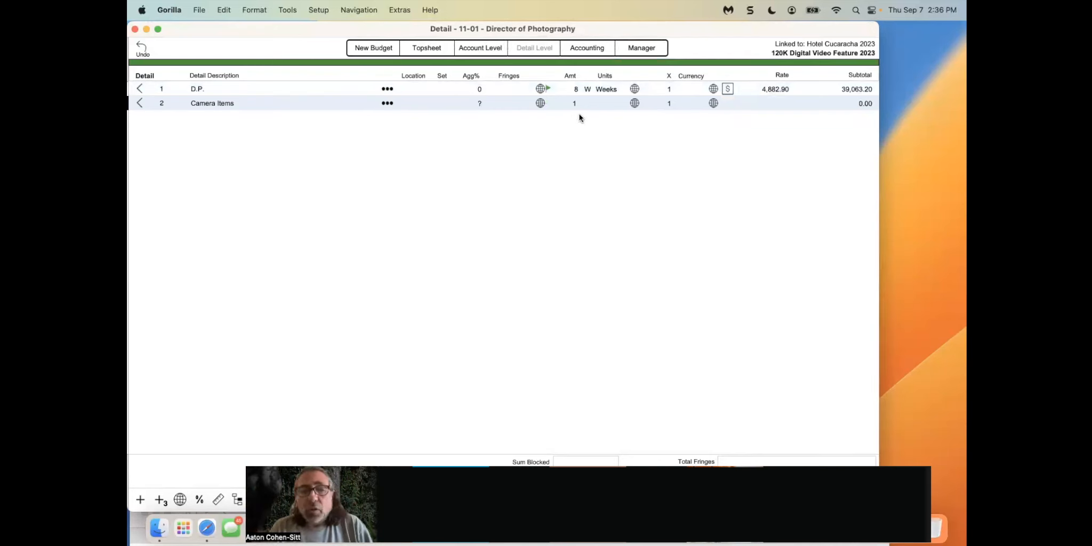
# Open the 4th level of Camera Items and load Camera Package.xlsx from Documents > Gorilla 8 > Other Budget Additions > 4th Level Import Samples.
pyautogui.click(388, 102)
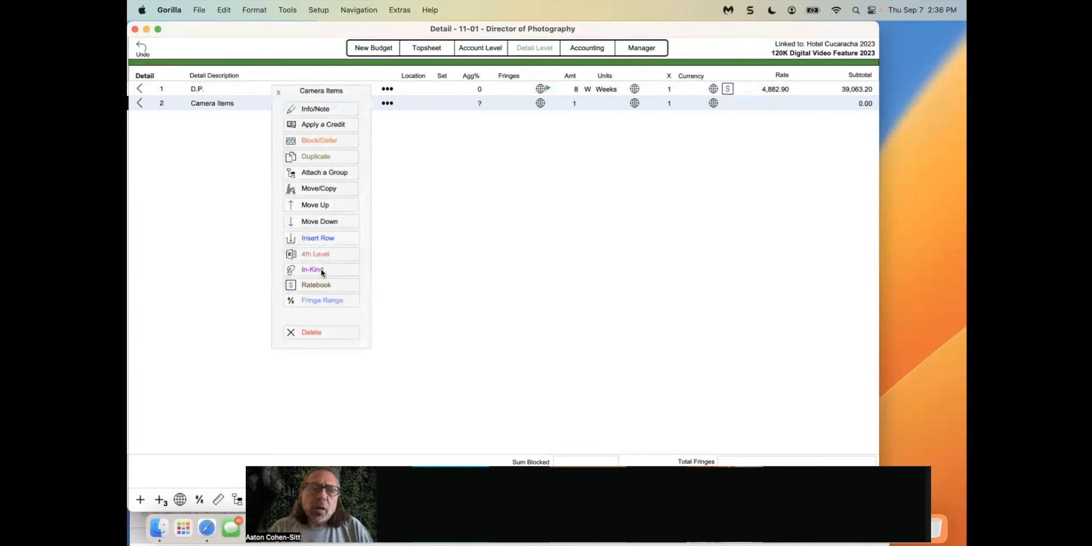
pyautogui.click(324, 254)
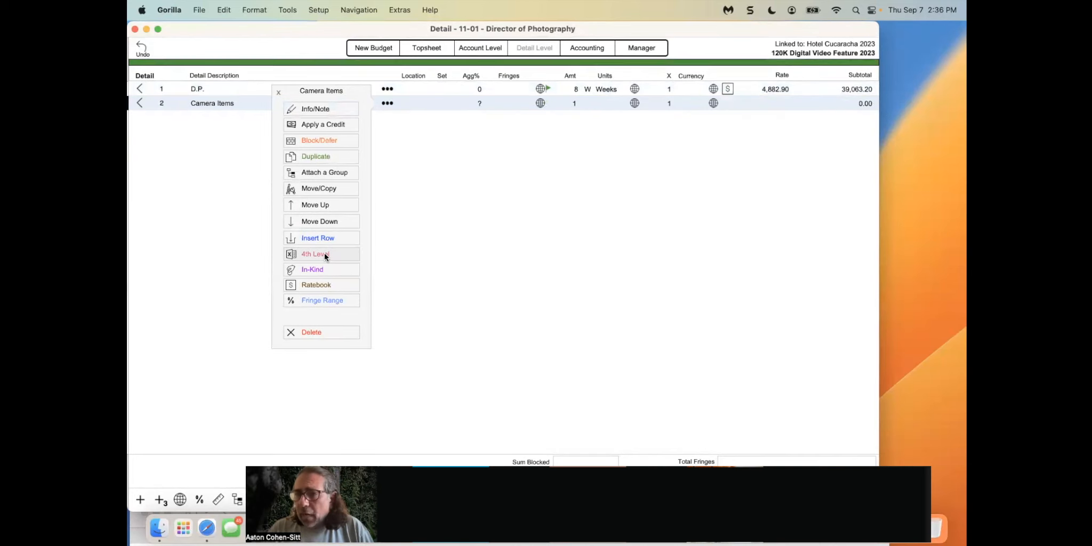
pyautogui.moveTo(476, 113); pyautogui.dragTo(462, 96)
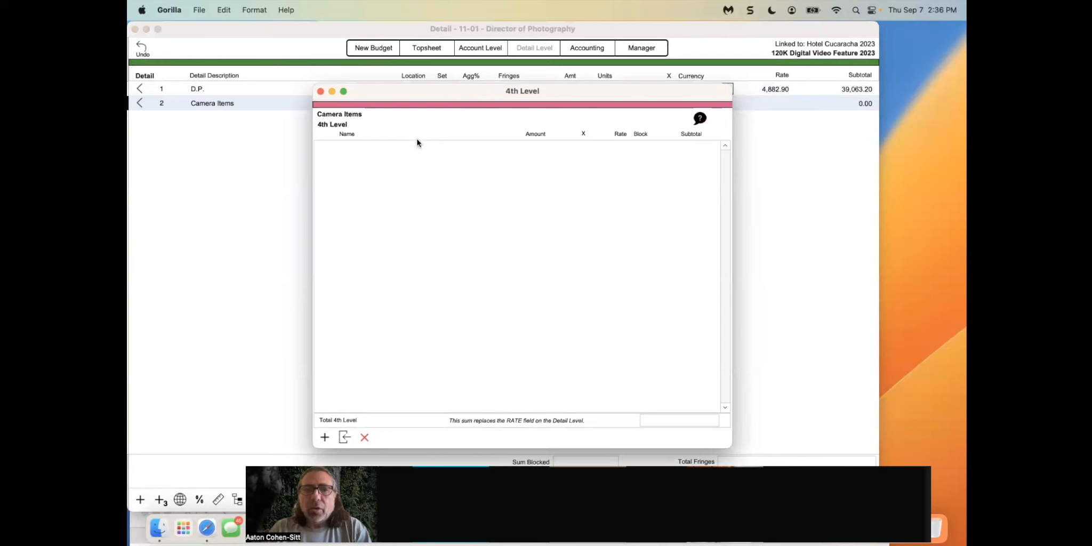
pyautogui.click(345, 437)
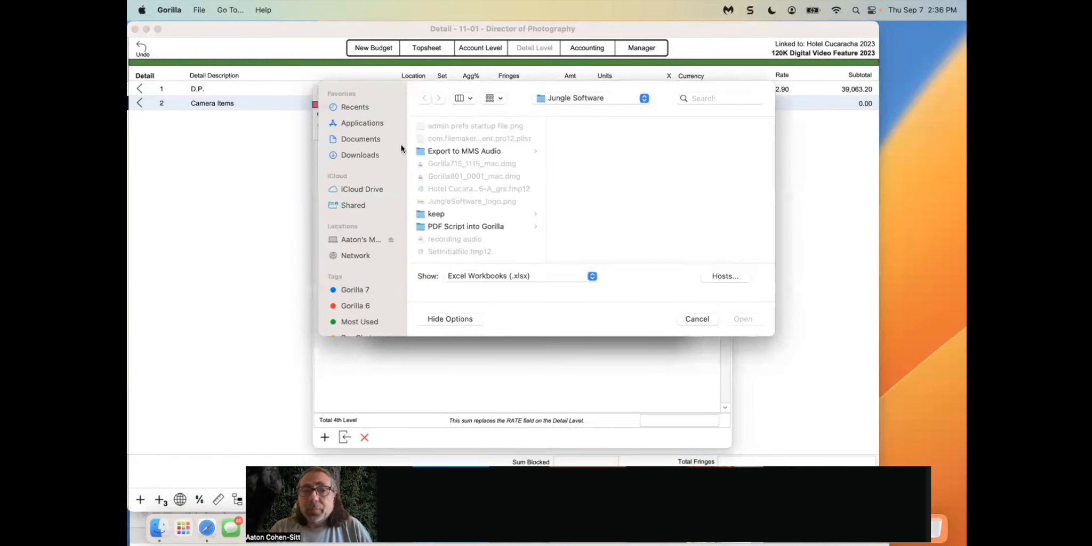
pyautogui.moveTo(528, 98); pyautogui.dragTo(506, 124)
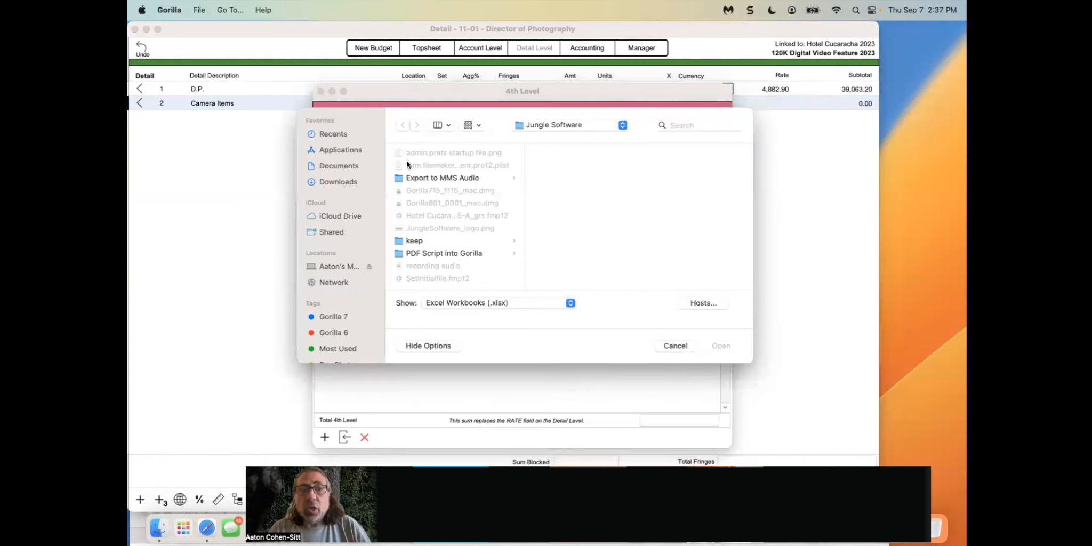
pyautogui.click(344, 165)
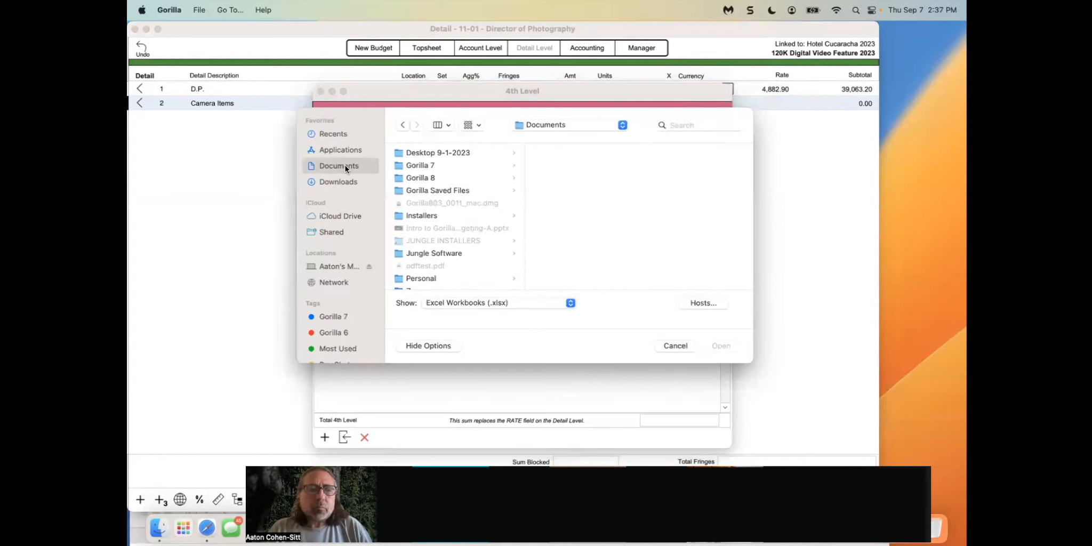
pyautogui.click(434, 178)
pyautogui.click(574, 179)
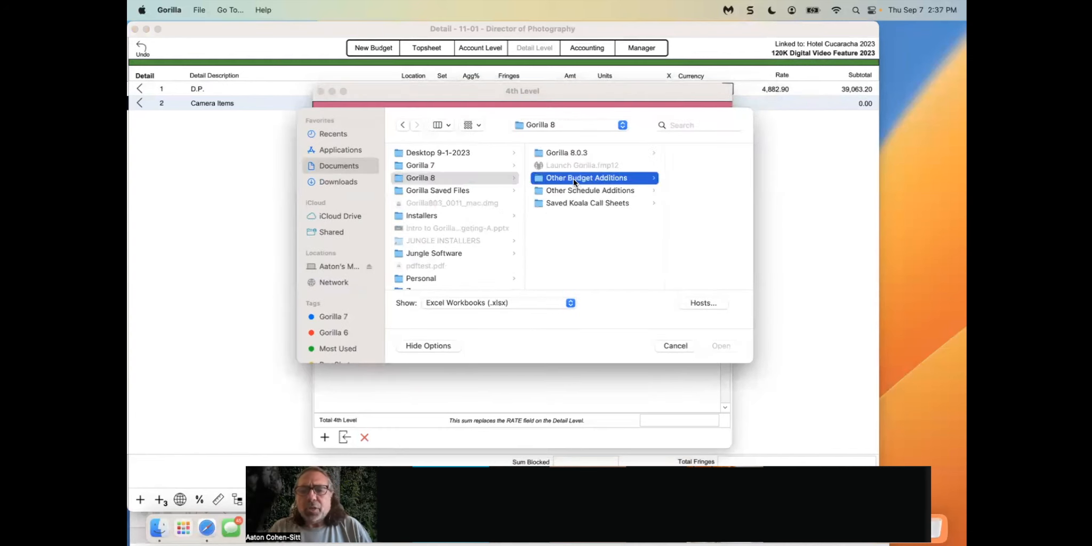
pyautogui.click(647, 153)
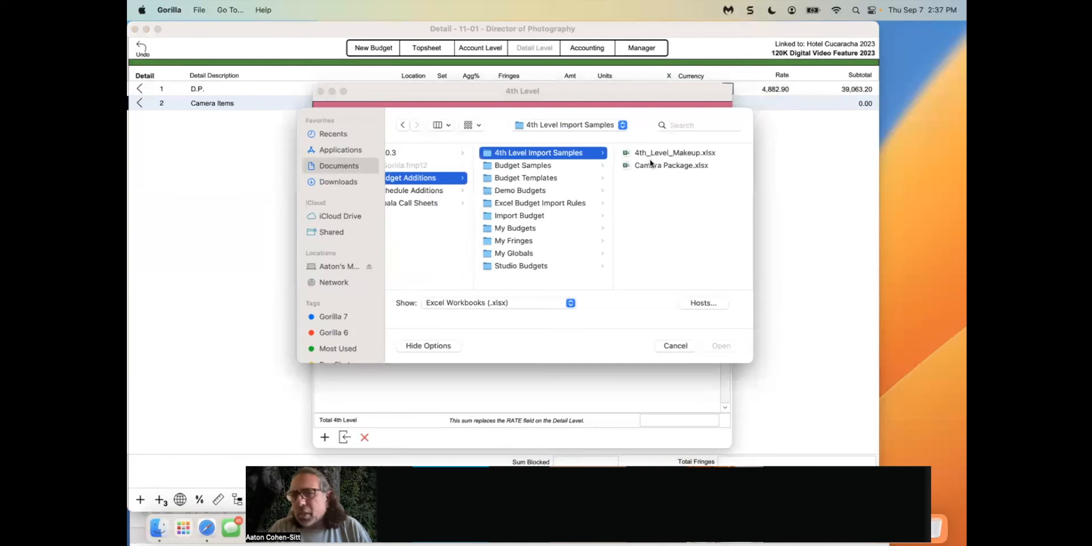
pyautogui.click(649, 164)
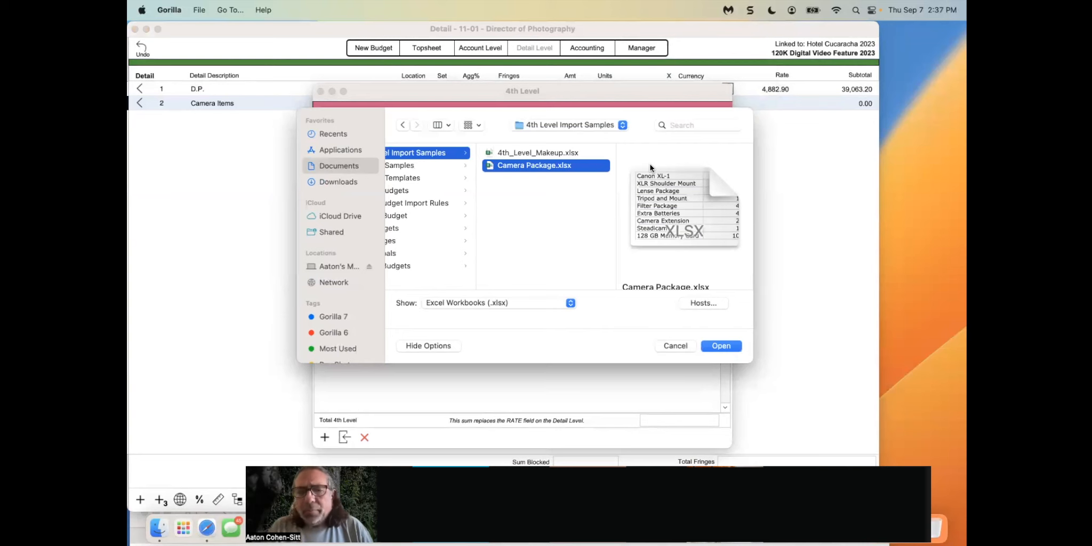
pyautogui.click(723, 346)
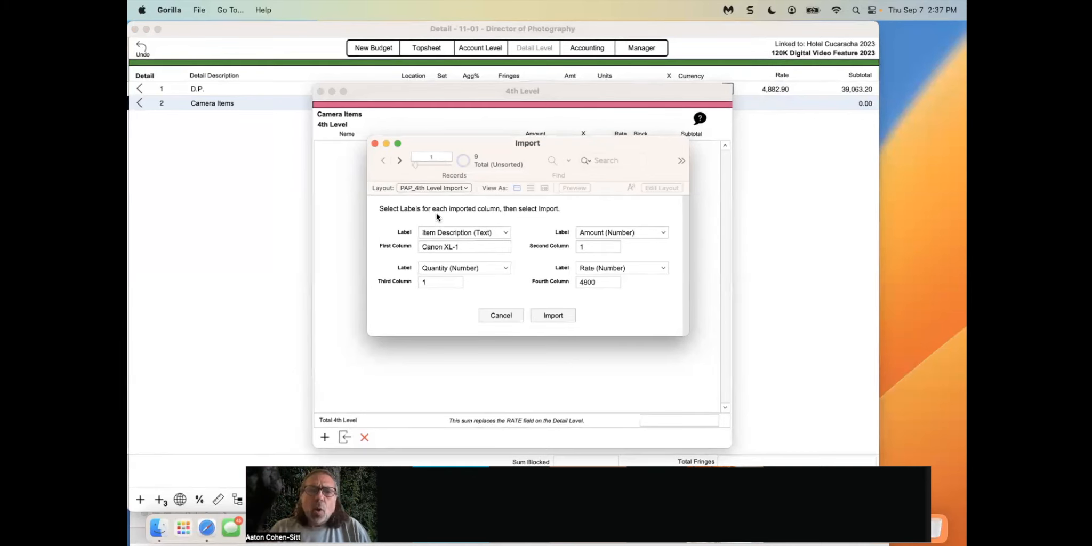
# Step through all the records of the camera package and import them with the Item Description, Amount, Quantity and Rate labels.
pyautogui.click(399, 161)
pyautogui.click(400, 161)
pyautogui.click(399, 161)
pyautogui.click(399, 161)
pyautogui.click(399, 161)
pyautogui.click(399, 161)
pyautogui.click(399, 161)
pyautogui.click(399, 161)
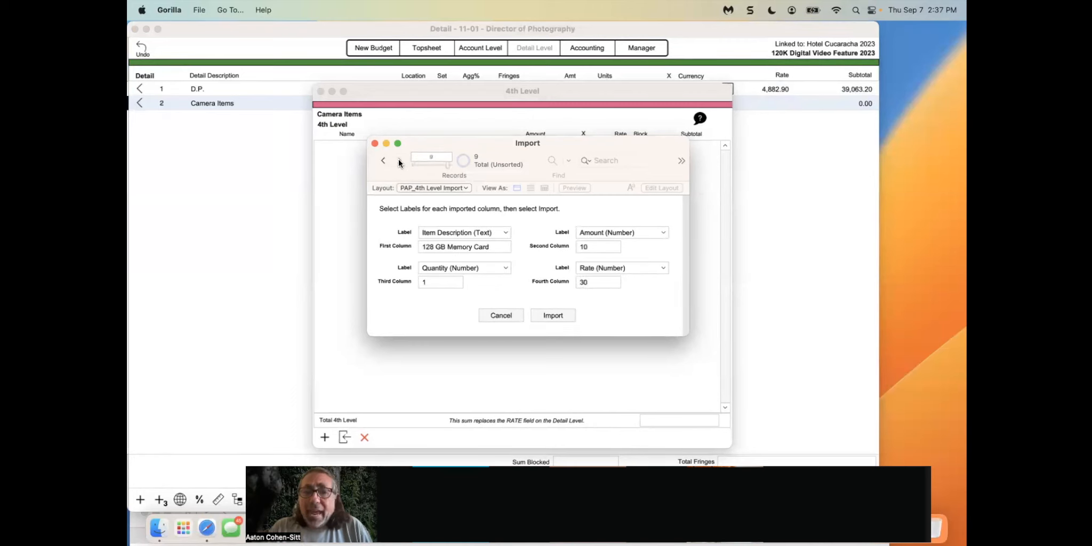
pyautogui.click(549, 313)
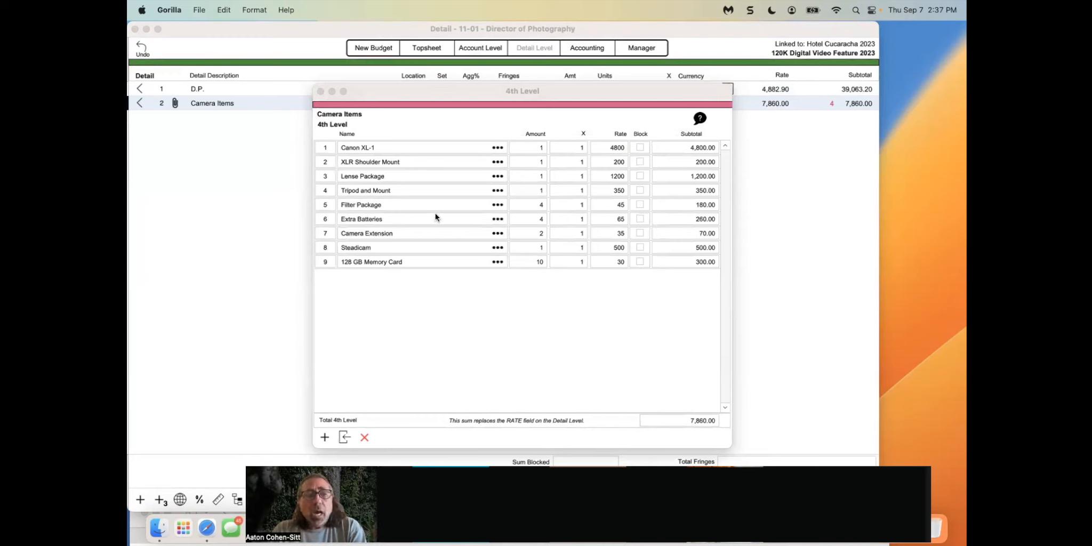
# Block the 128 GB Memory Card and Tripod and Mount items, close the 4th level, and return to the PowerPoint slide show.
pyautogui.click(637, 261)
pyautogui.click(638, 261)
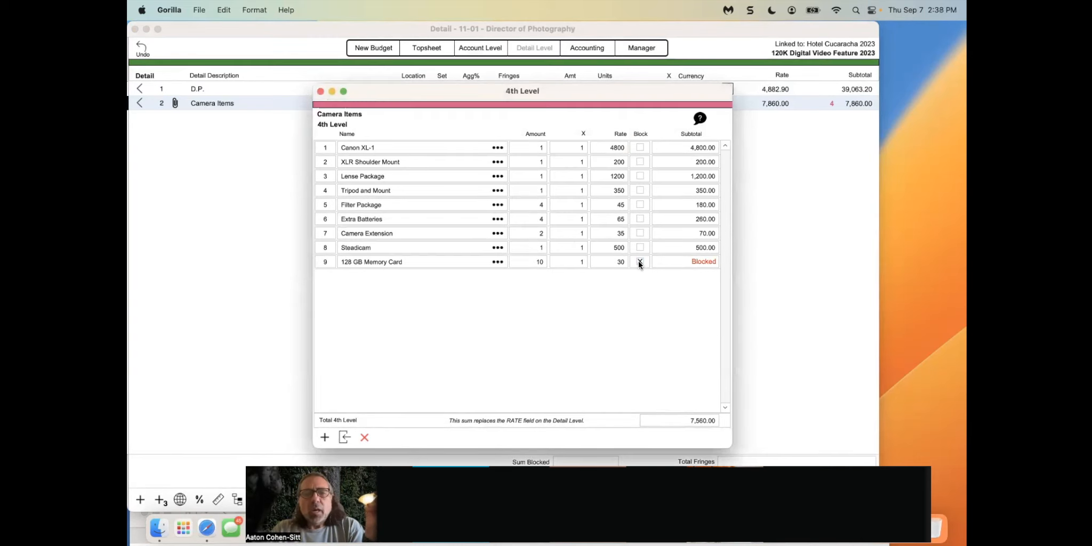
pyautogui.click(638, 190)
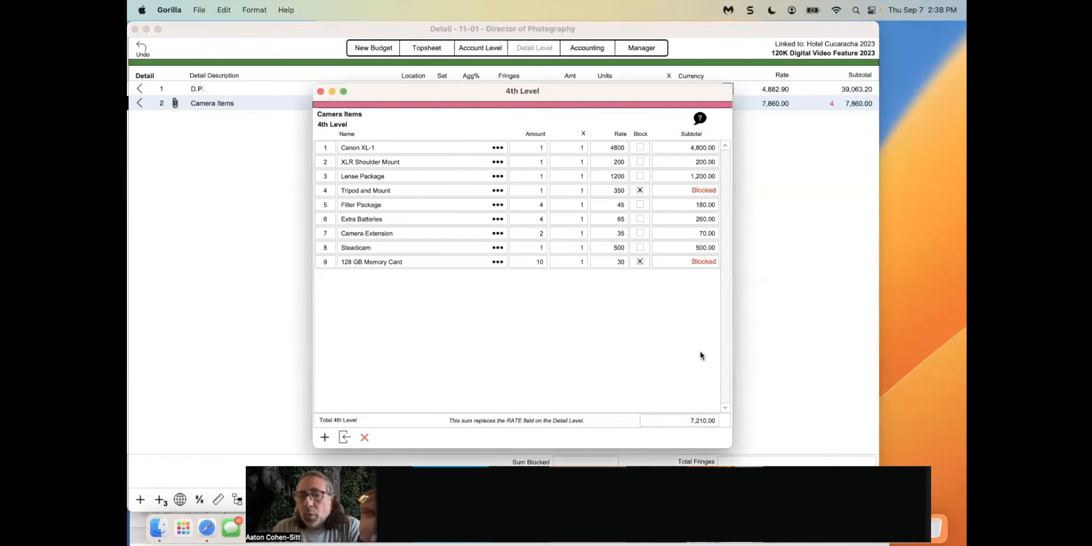
pyautogui.click(320, 92)
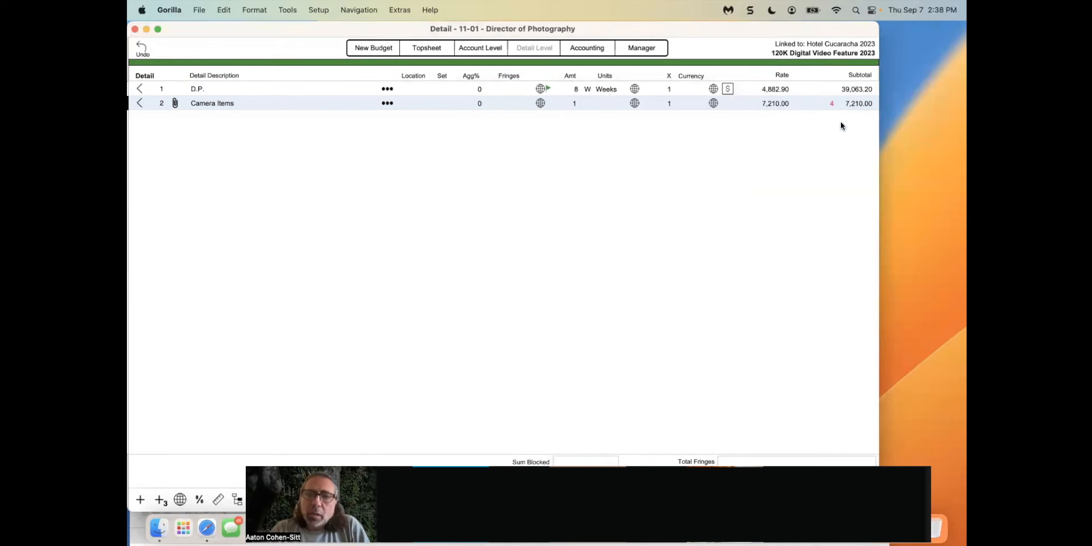
pyautogui.moveTo(831, 109)
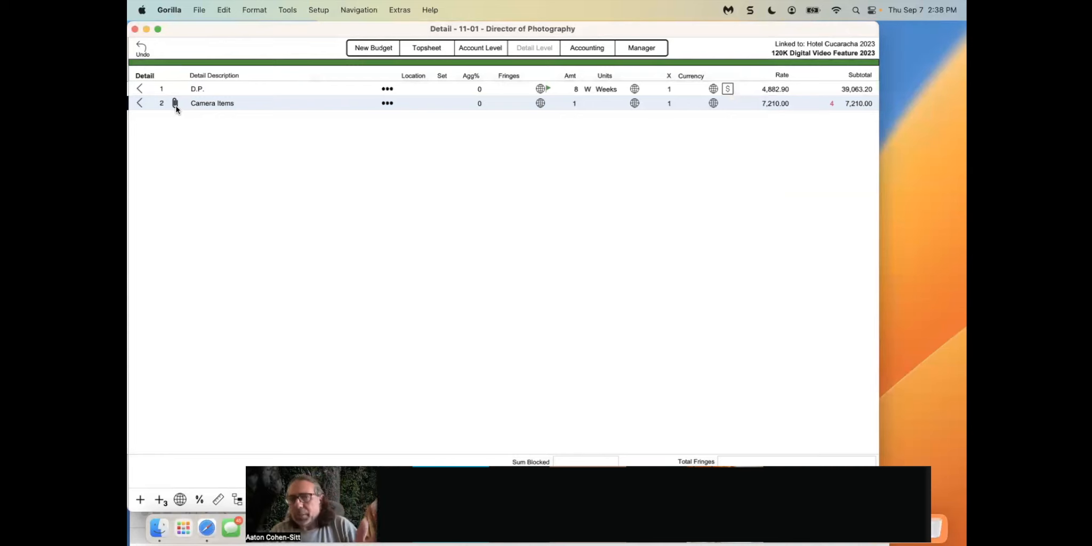
pyautogui.press('super+Tab')
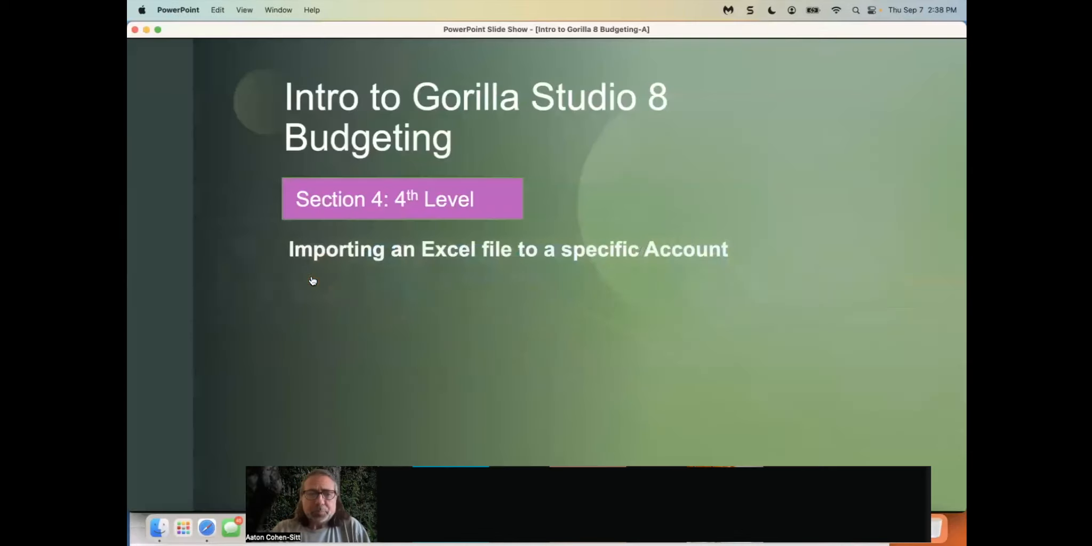
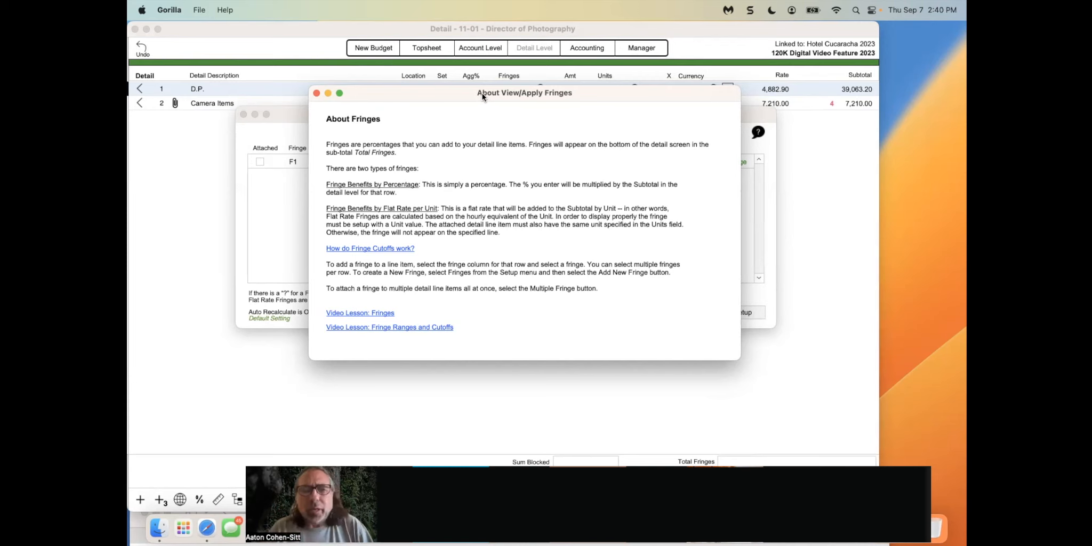
# Dismiss the fringes help, attach fringe F1 to the D.P. detail line, and close its fringes window.
pyautogui.click(316, 92)
pyautogui.moveTo(346, 114); pyautogui.dragTo(341, 114)
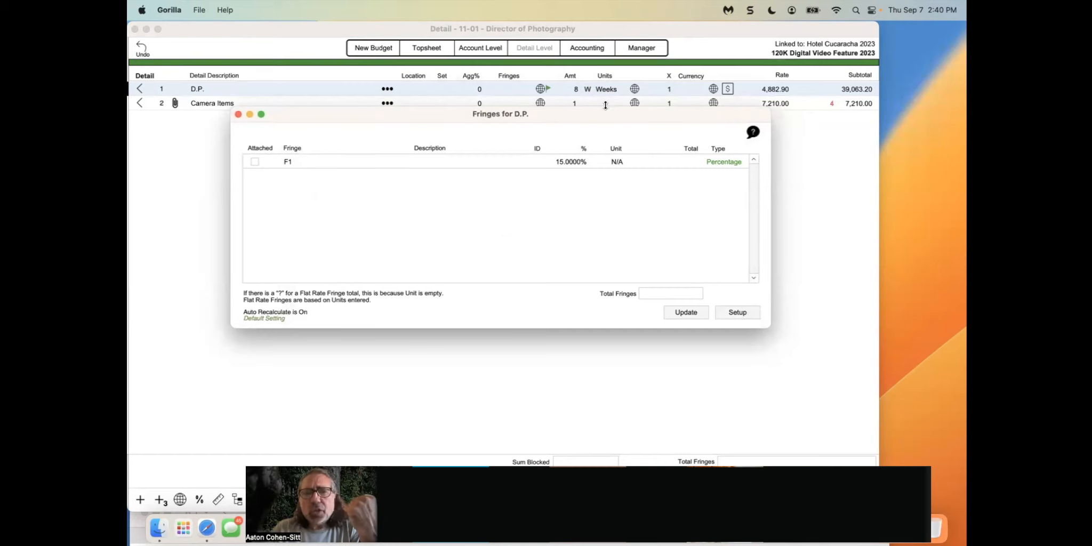
pyautogui.click(256, 161)
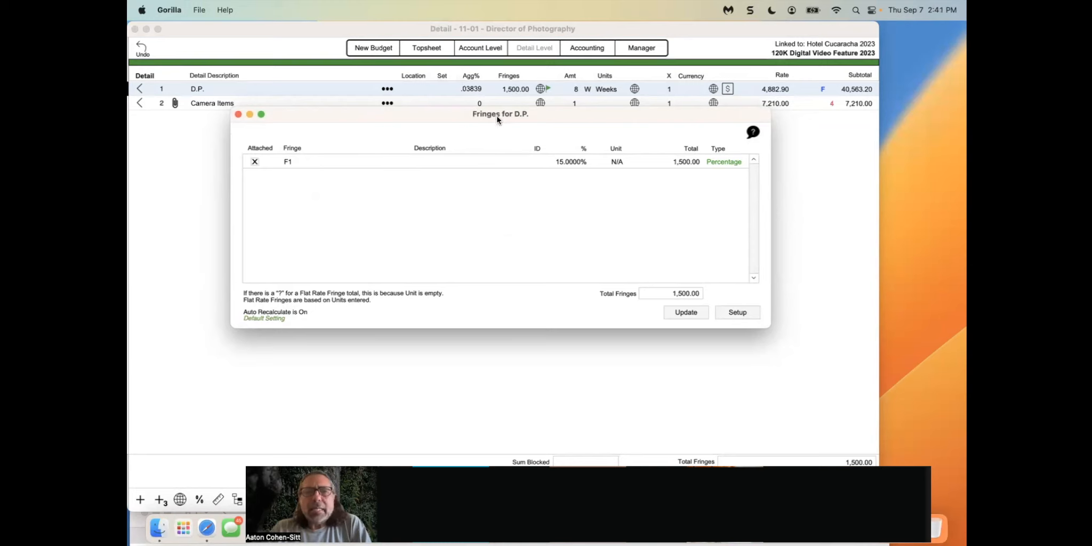
pyautogui.moveTo(463, 121); pyautogui.dragTo(425, 131)
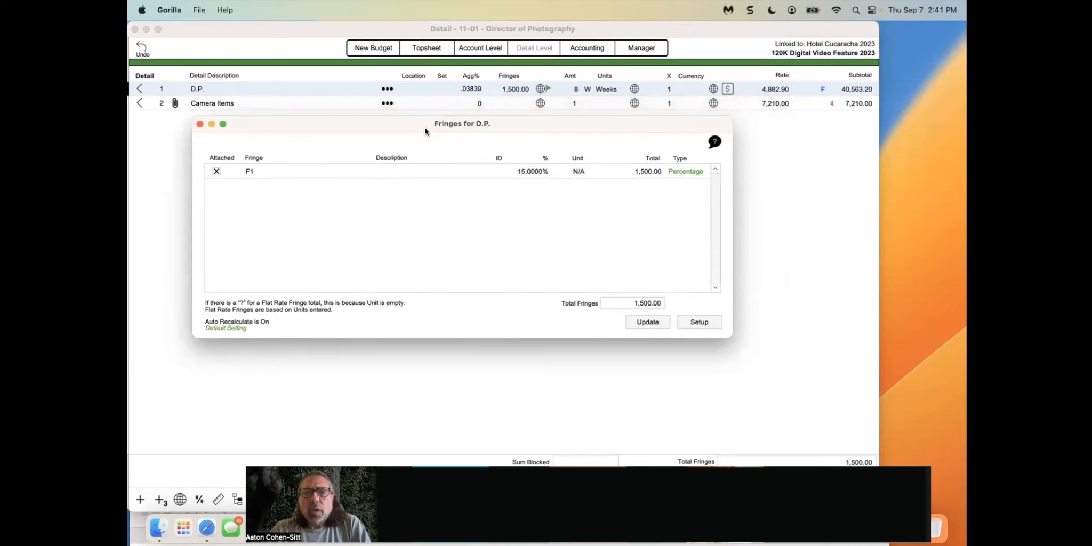
pyautogui.click(200, 125)
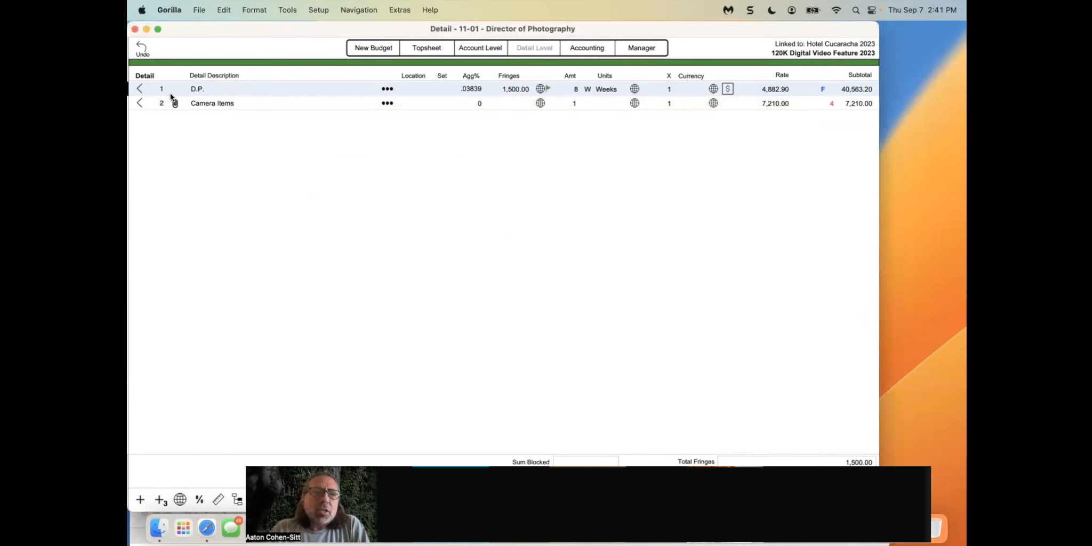
# Return to the topsheet and open the detail level of the Actors account under 05-00 TALENT.
pyautogui.click(140, 88)
pyautogui.click(141, 89)
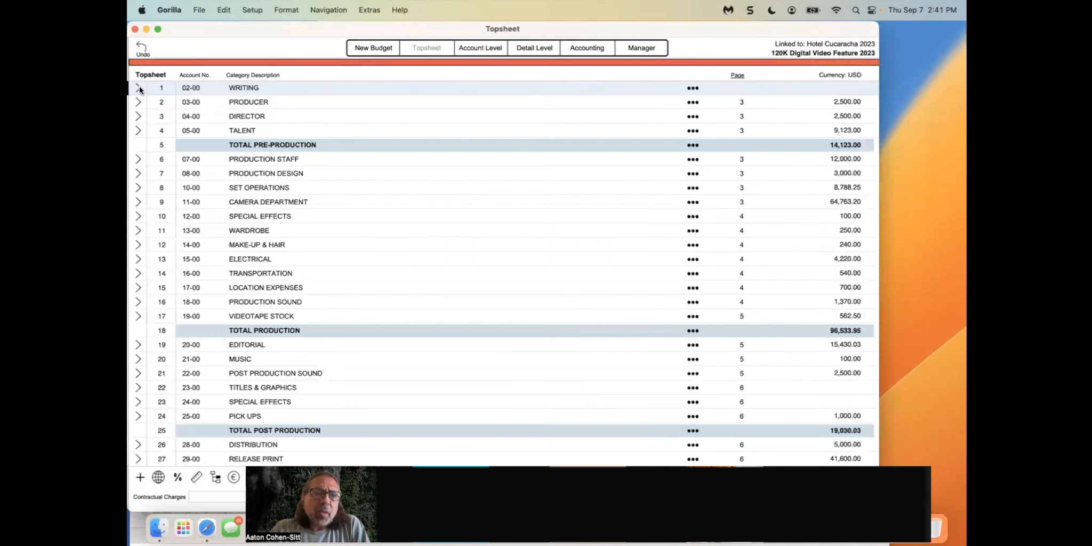
pyautogui.click(138, 130)
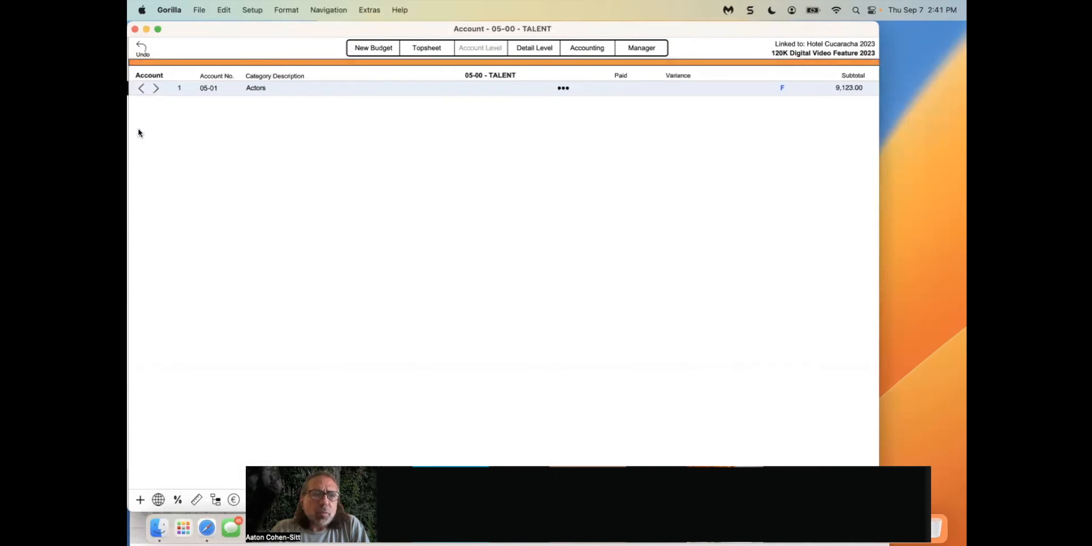
pyautogui.click(156, 88)
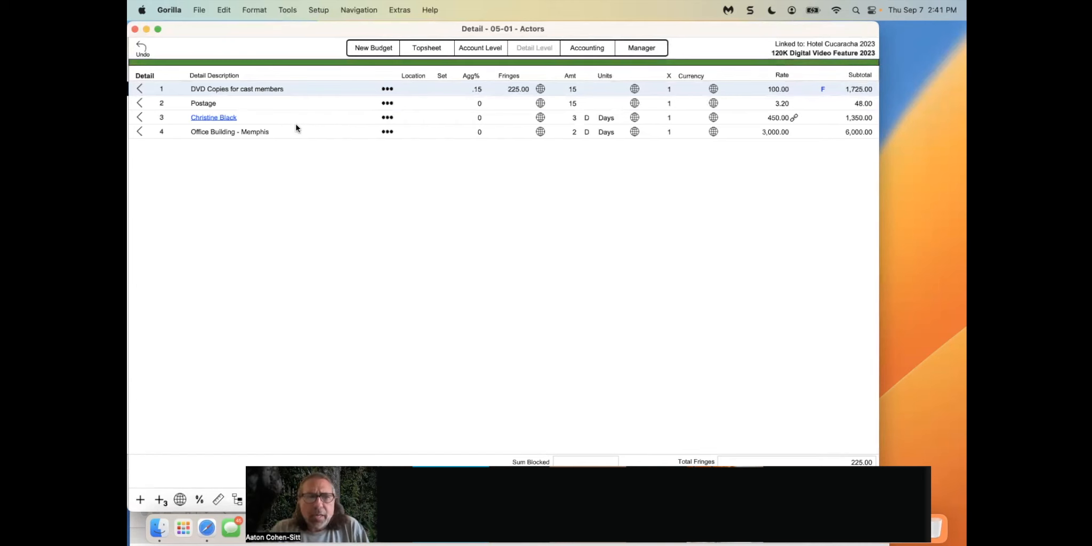
# Open the Ratebook from the linked cast member's detail line and examine the fringe rates for L.A. Crew, AFTRA and DGA.
pyautogui.click(385, 118)
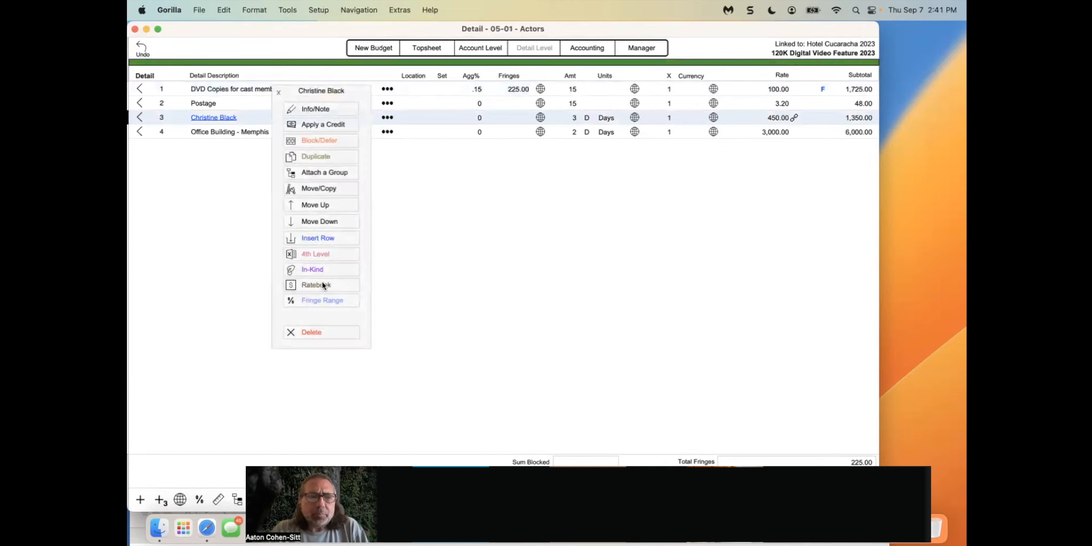
pyautogui.click(322, 283)
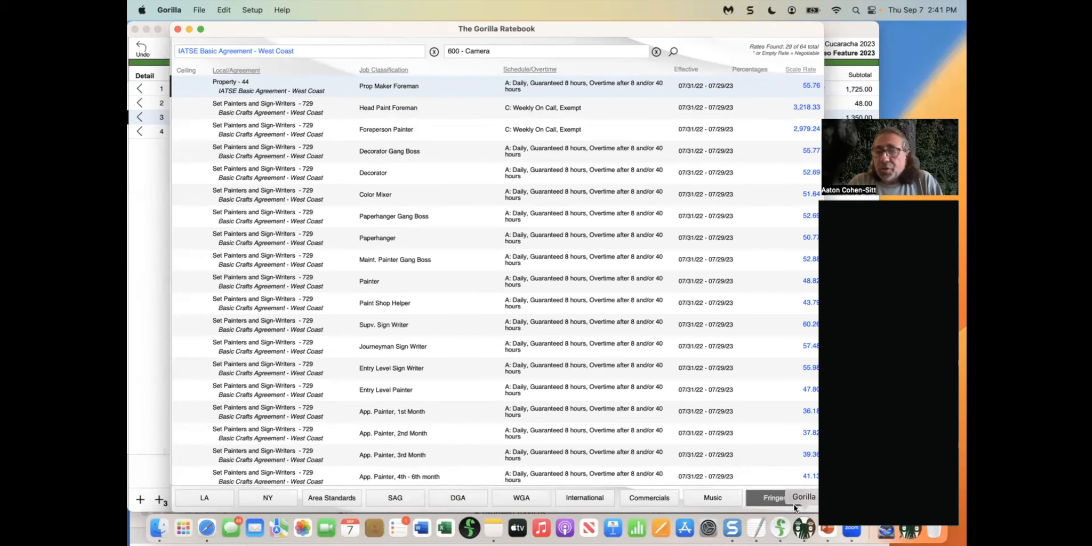
pyautogui.click(774, 496)
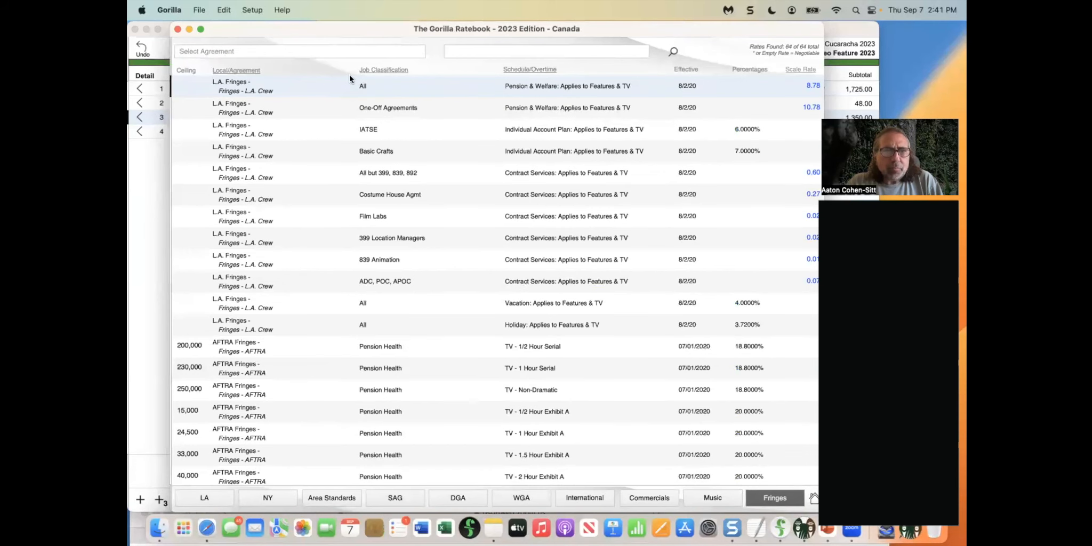
pyautogui.moveTo(340, 26); pyautogui.dragTo(304, 20)
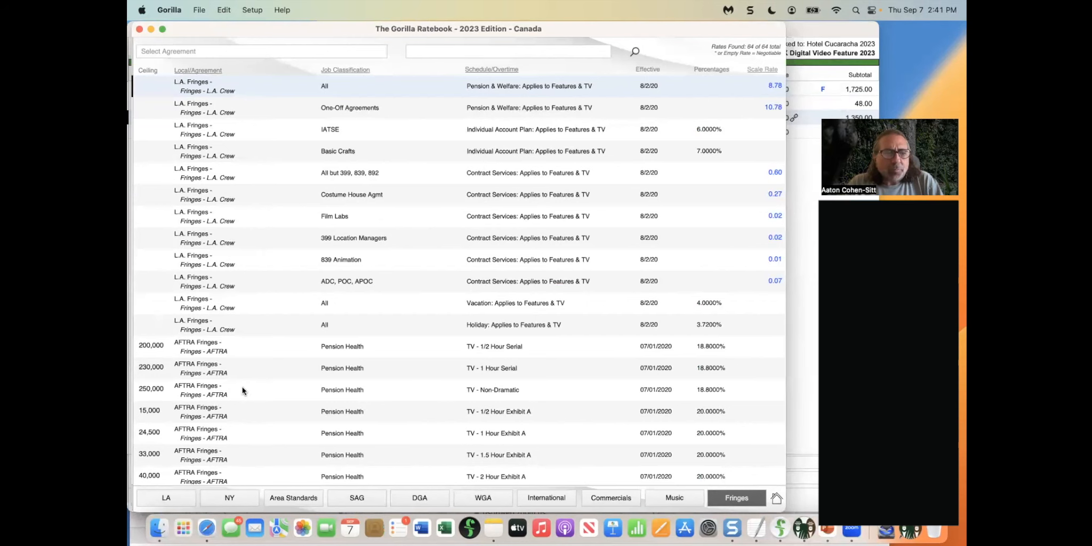
pyautogui.scroll(-10, 319, 407)
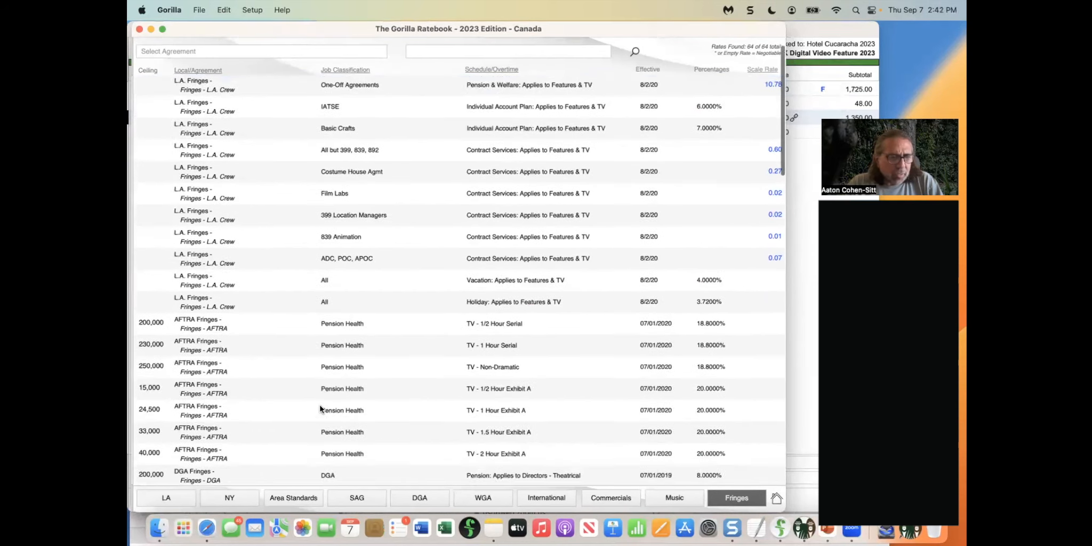
pyautogui.scroll(10, 320, 407)
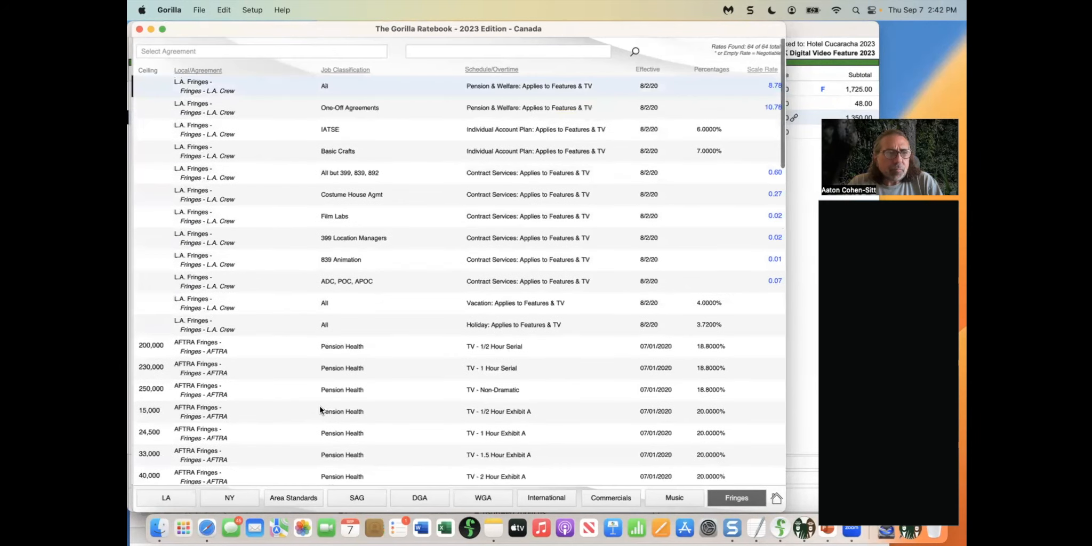
# Examine the DGA, Area Standards and SAG fringe rates in the Ratebook and return to the Actors detail level.
pyautogui.scroll(-5, 318, 407)
pyautogui.scroll(-15, 319, 407)
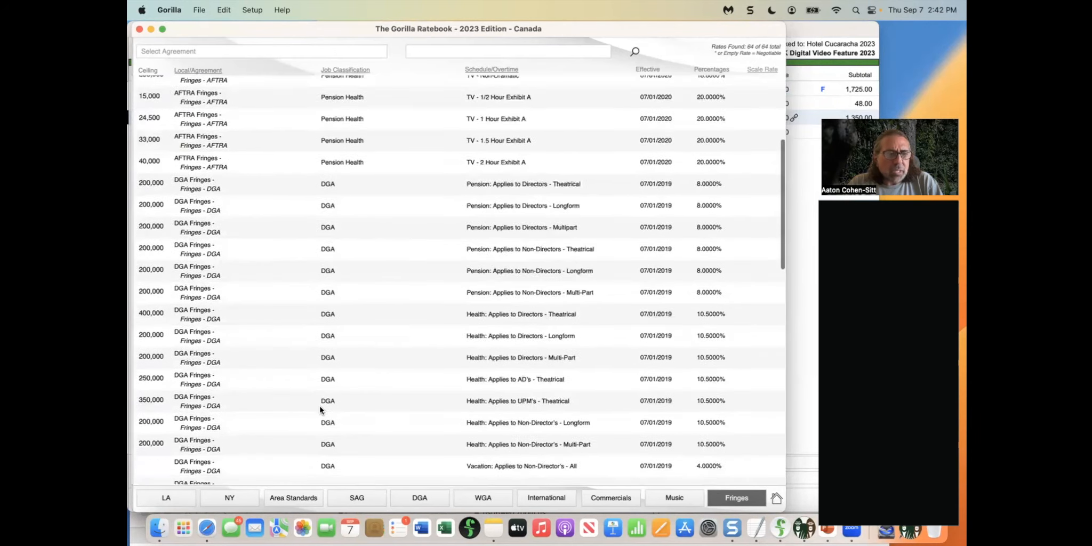
pyautogui.scroll(-6, 319, 407)
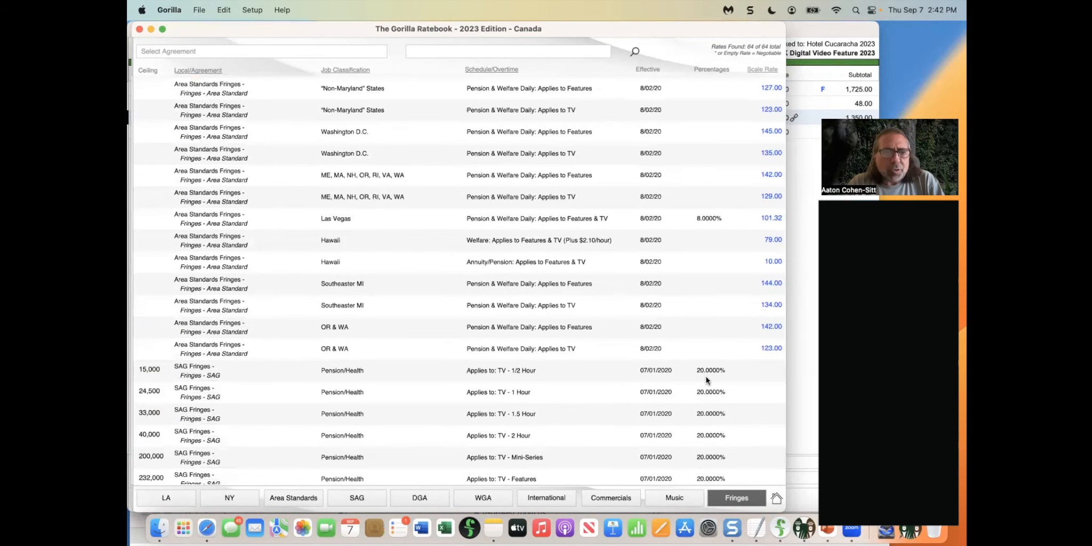
pyautogui.click(139, 29)
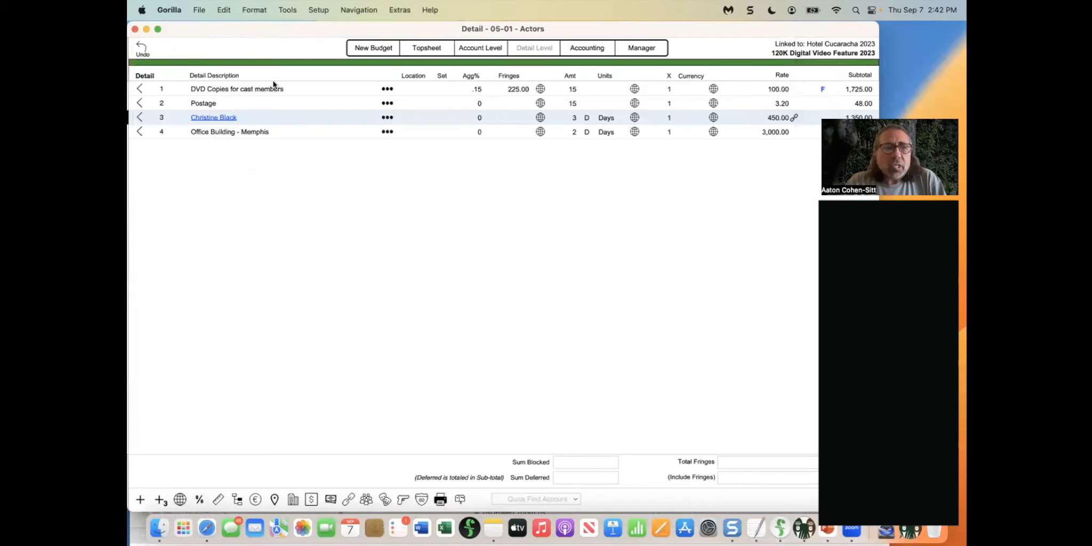
pyautogui.click(388, 118)
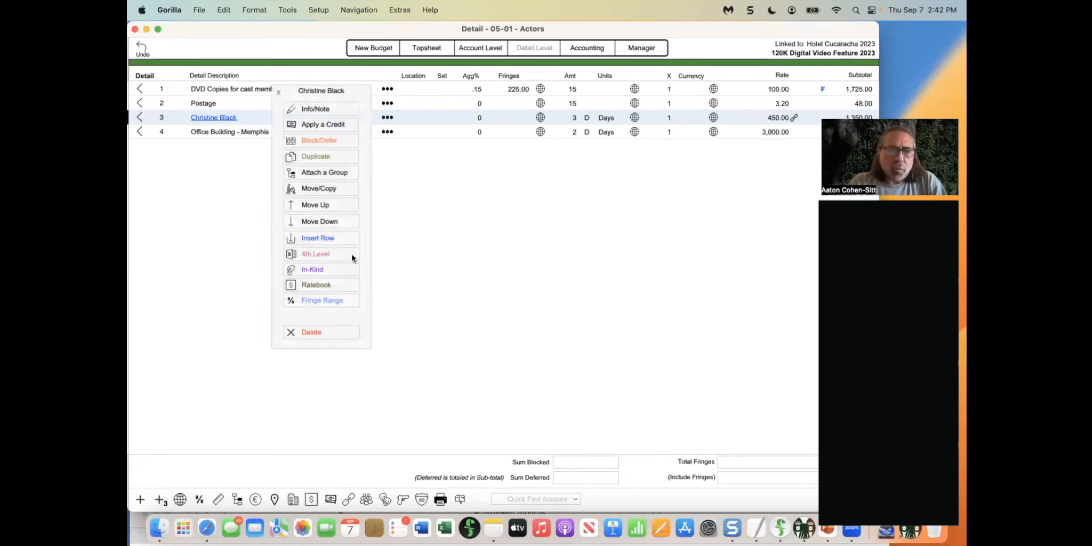
pyautogui.click(398, 221)
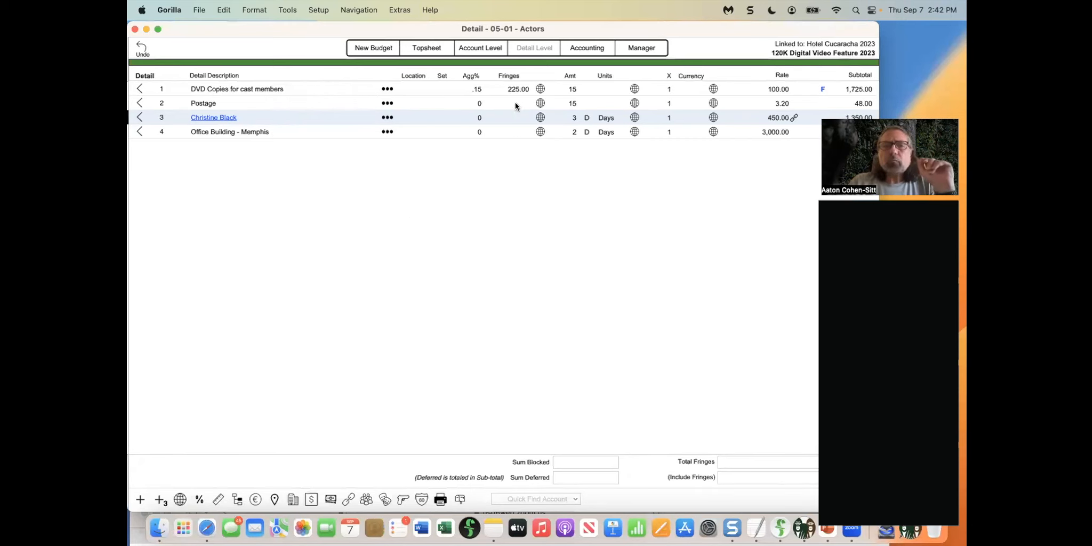
# From the linked cast member's fringes window, create a percentage fringe named SAG at 20%.
pyautogui.click(514, 117)
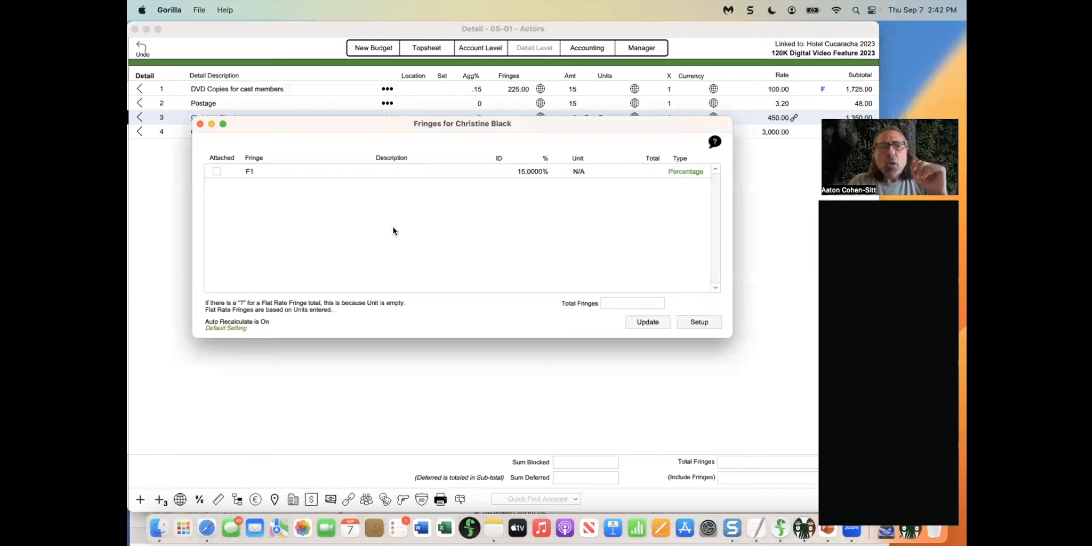
pyautogui.click(692, 323)
pyautogui.click(269, 365)
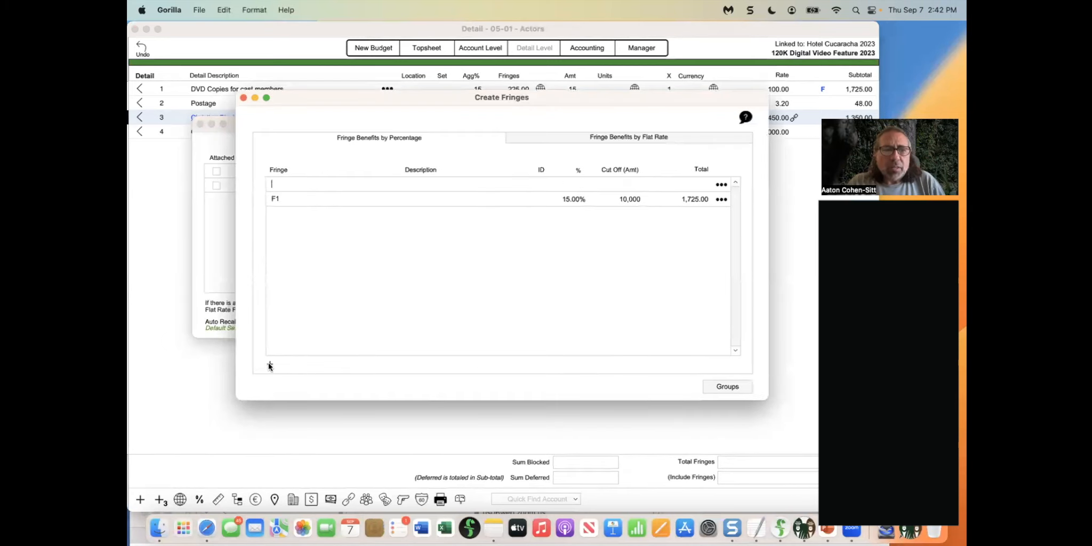
pyautogui.write('SAG')
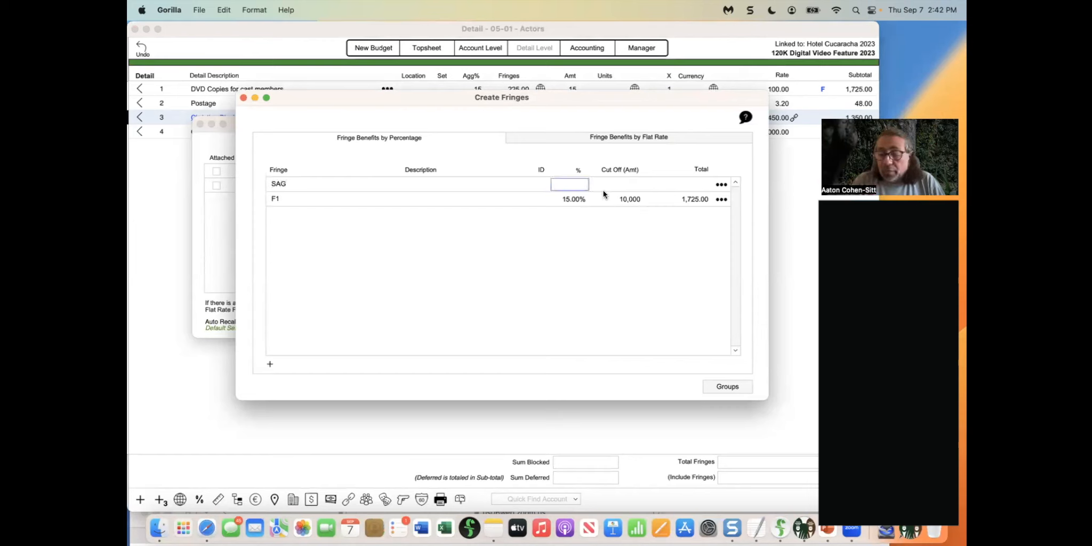
pyautogui.write('20')
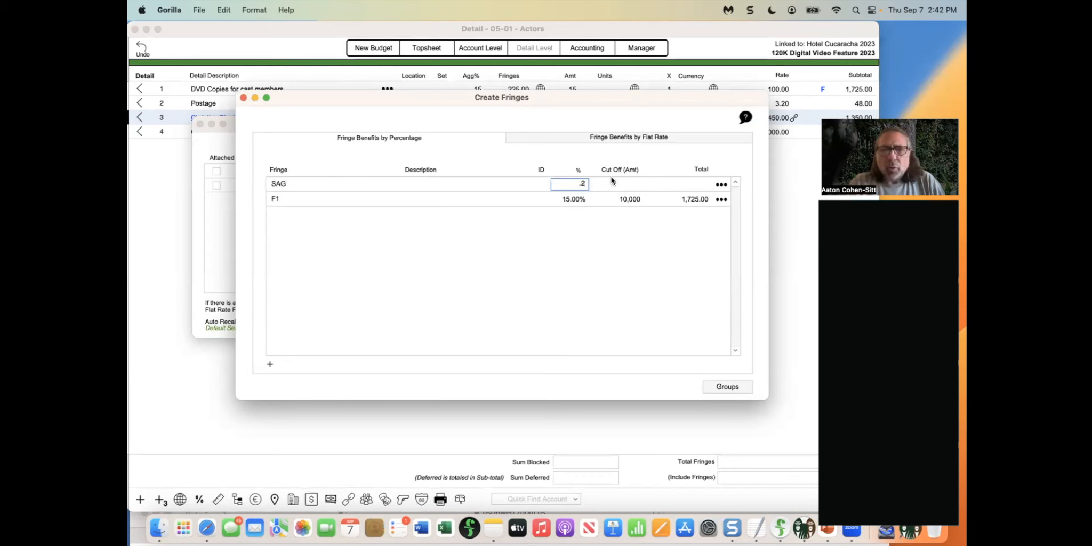
pyautogui.press('Return')
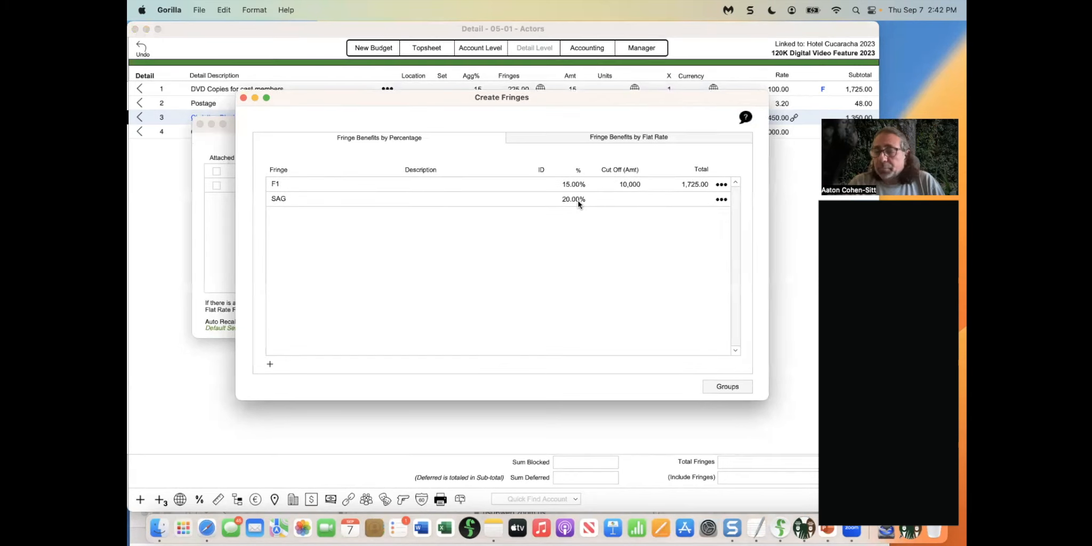
# Reopen the cast member's fringes, attach the SAG fringe to that detail line, and close the fringes window.
pyautogui.click(200, 124)
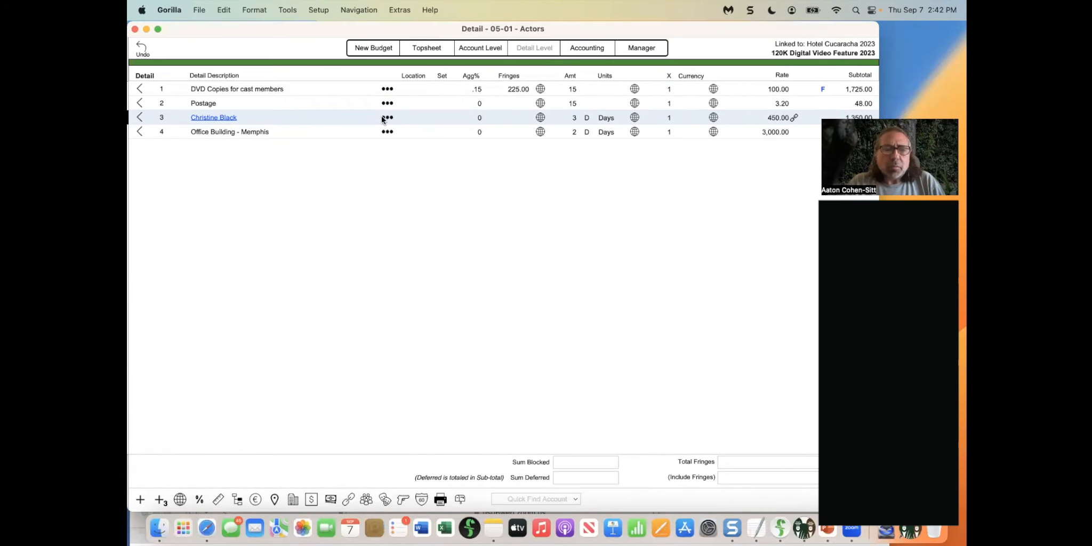
pyautogui.click(515, 116)
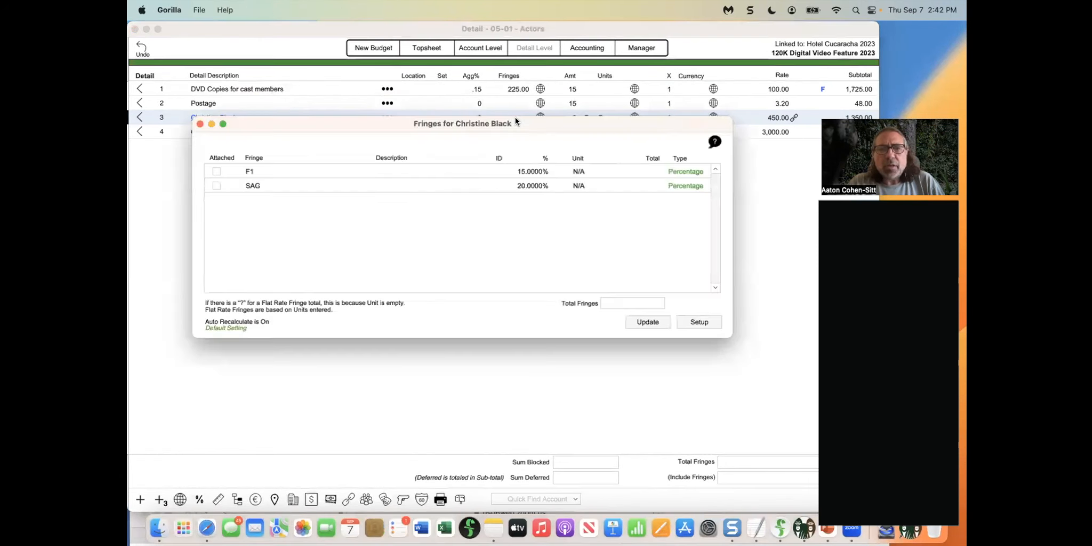
pyautogui.click(217, 186)
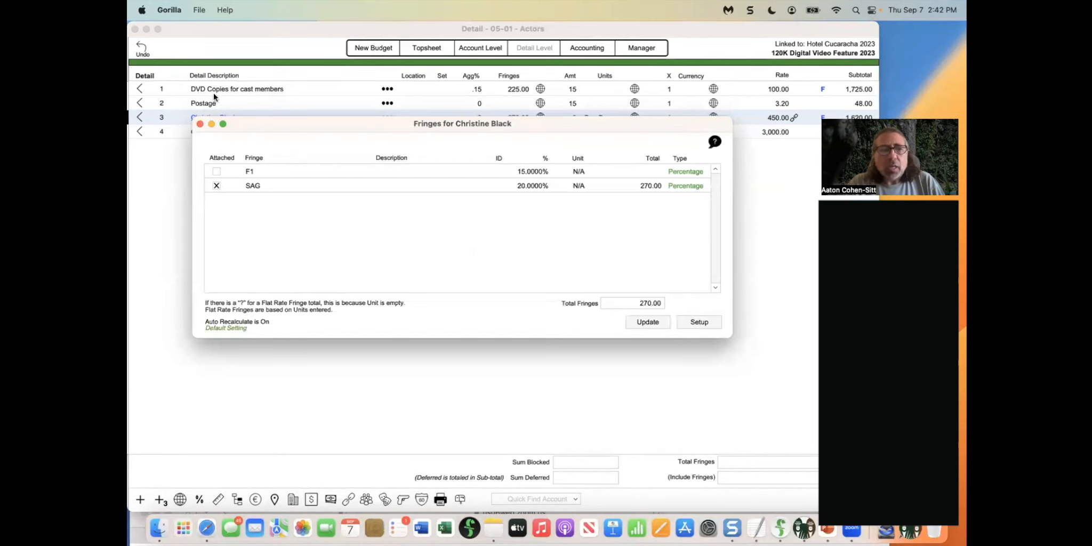
pyautogui.click(200, 123)
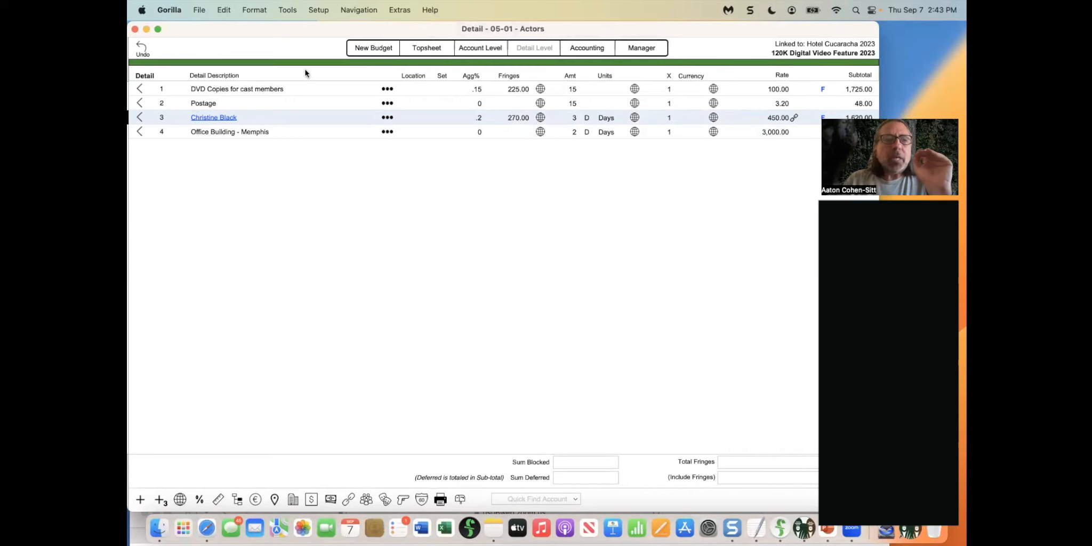
# Return to the topsheet and open the Director of Photography detail level under 11-00 CAMERA DEPARTMENT.
pyautogui.click(139, 89)
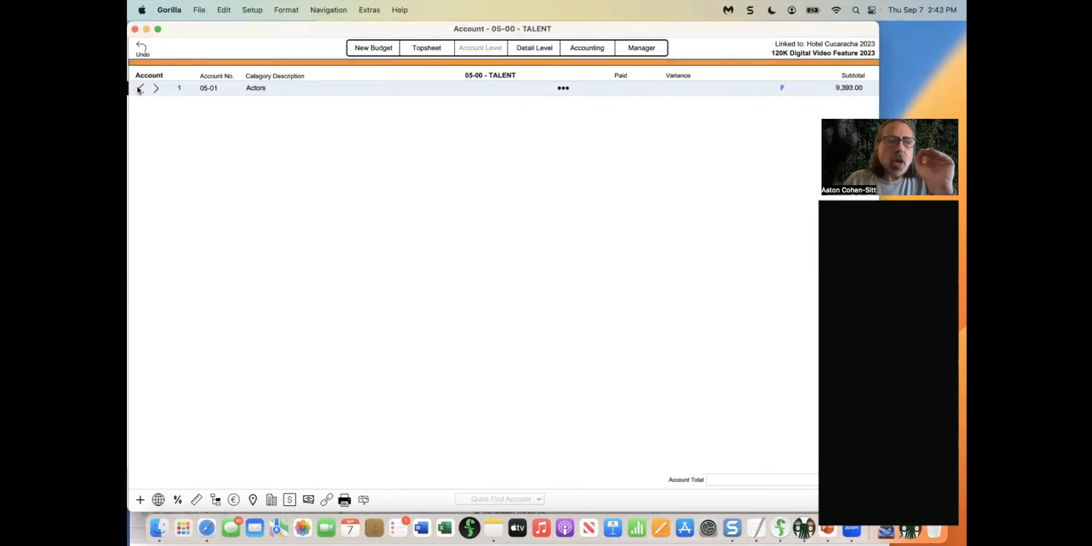
pyautogui.click(138, 89)
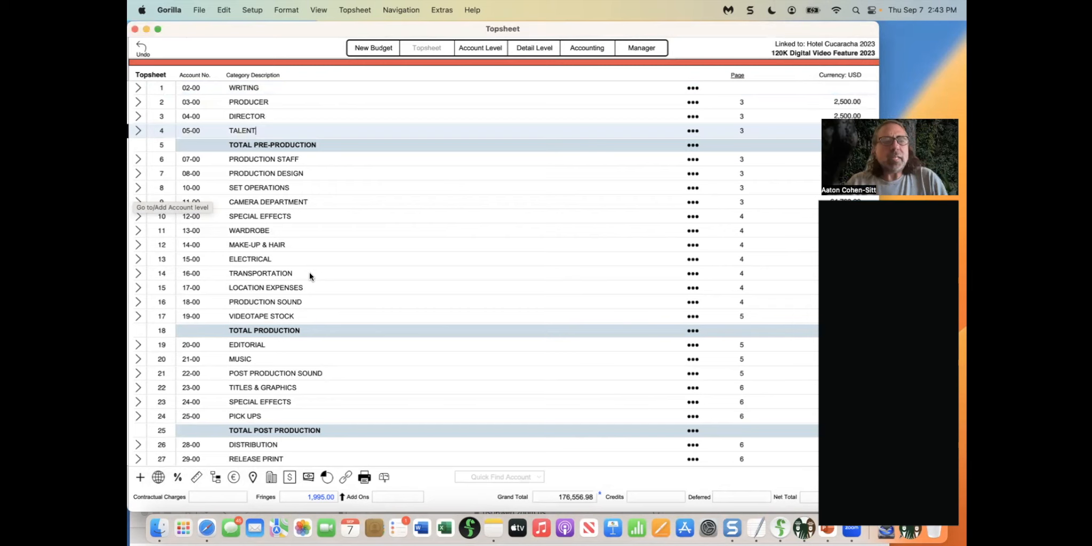
pyautogui.click(139, 202)
pyautogui.click(154, 89)
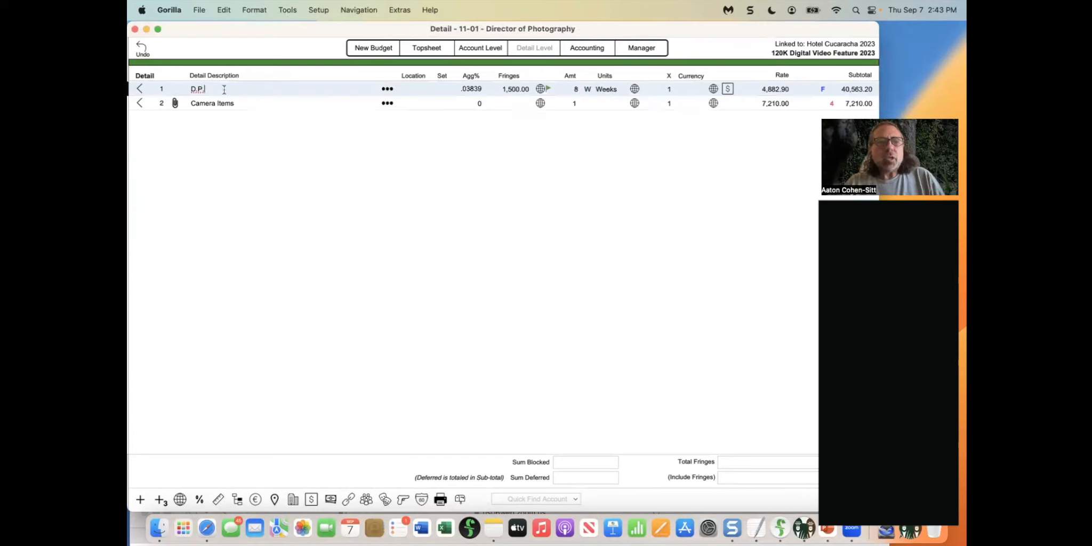
# Rename the D.P. detail line "D.P. – Prep" and insert a row below it named "DP - Wrap".
pyautogui.write('-- Prep')
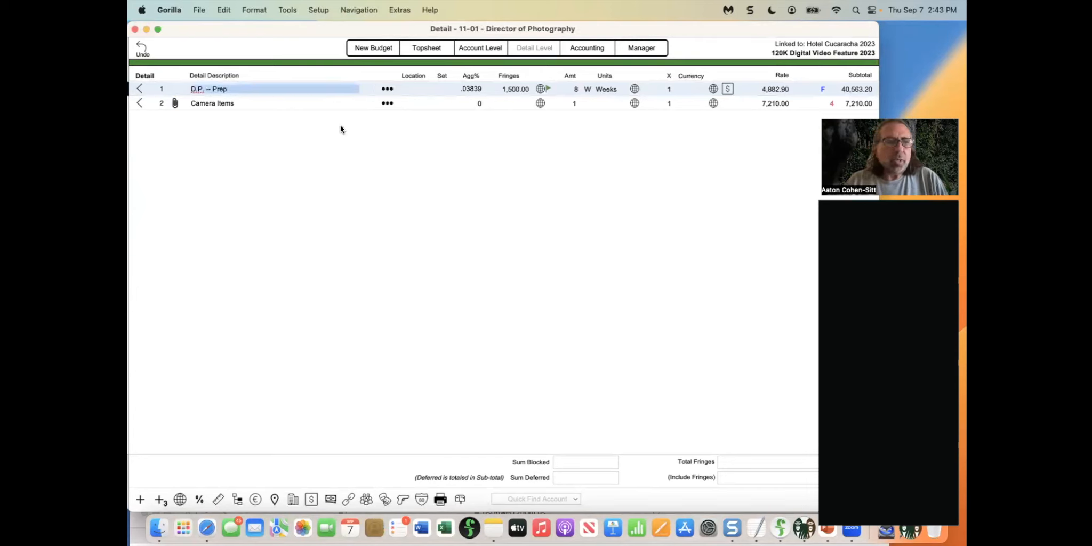
pyautogui.click(388, 88)
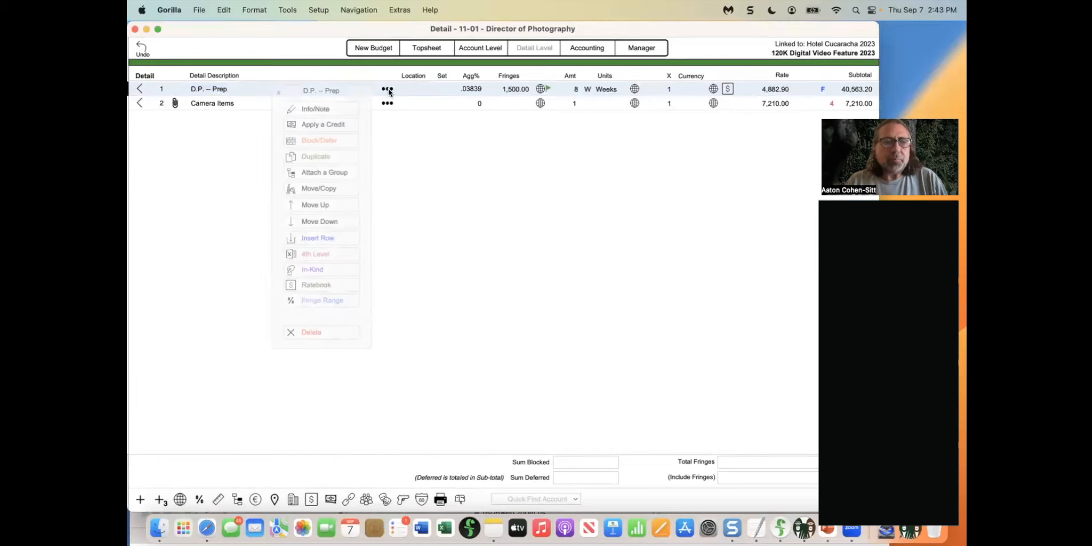
pyautogui.click(327, 239)
pyautogui.write('D')
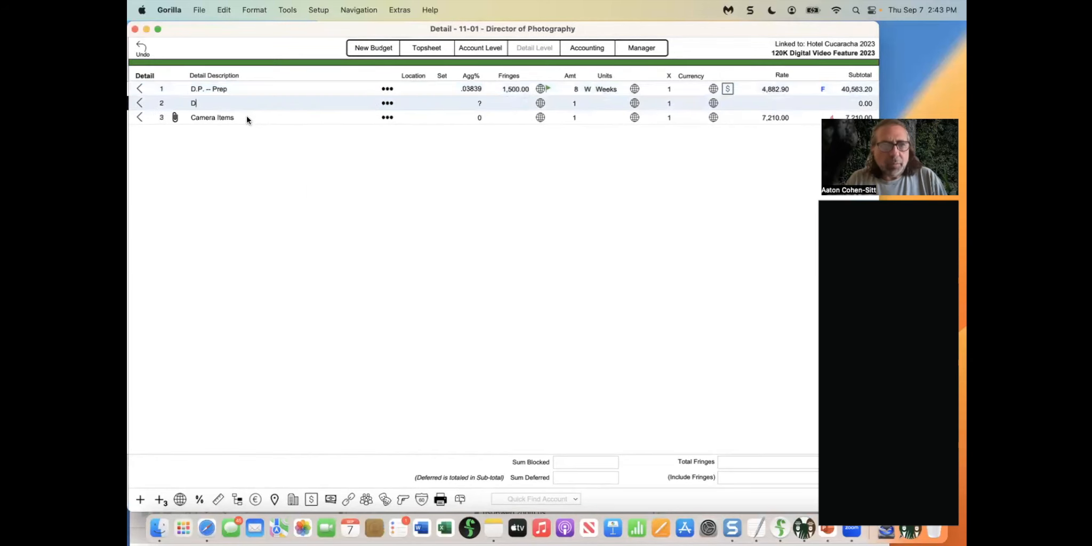
pyautogui.write('P - Wrap')
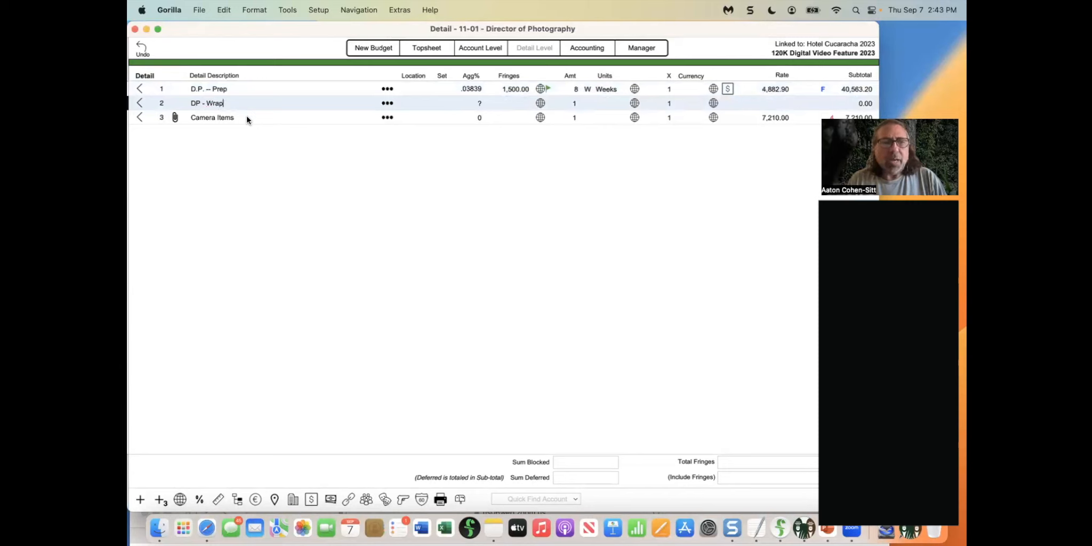
# Set the amount of the D.P. – Prep line to 2.
pyautogui.click(575, 89)
pyautogui.write('2')
pyautogui.press('Return')
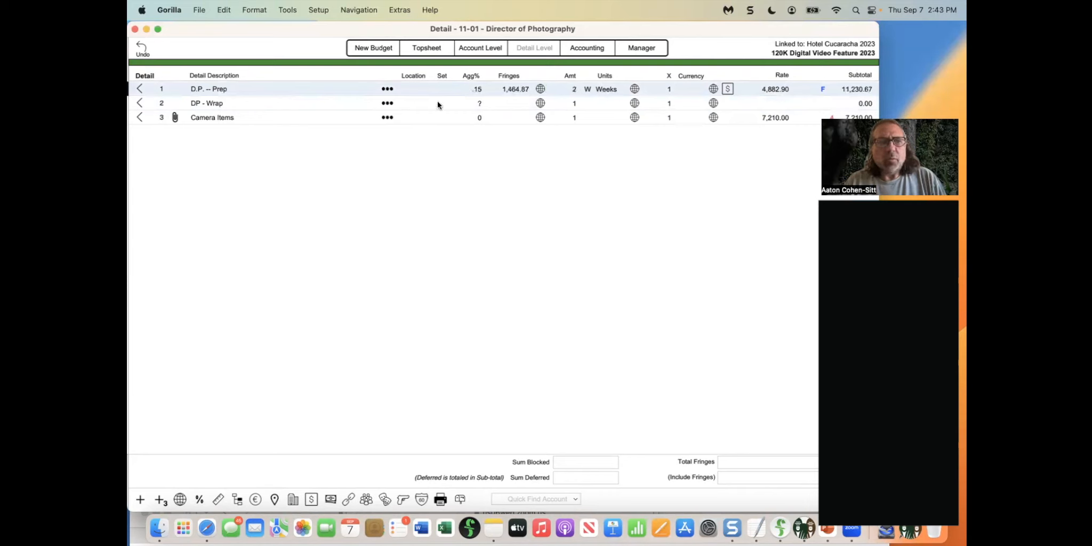
# Try to change the DP - Wrap line's amount before assigning it a unit.
pyautogui.click(572, 104)
pyautogui.write('6')
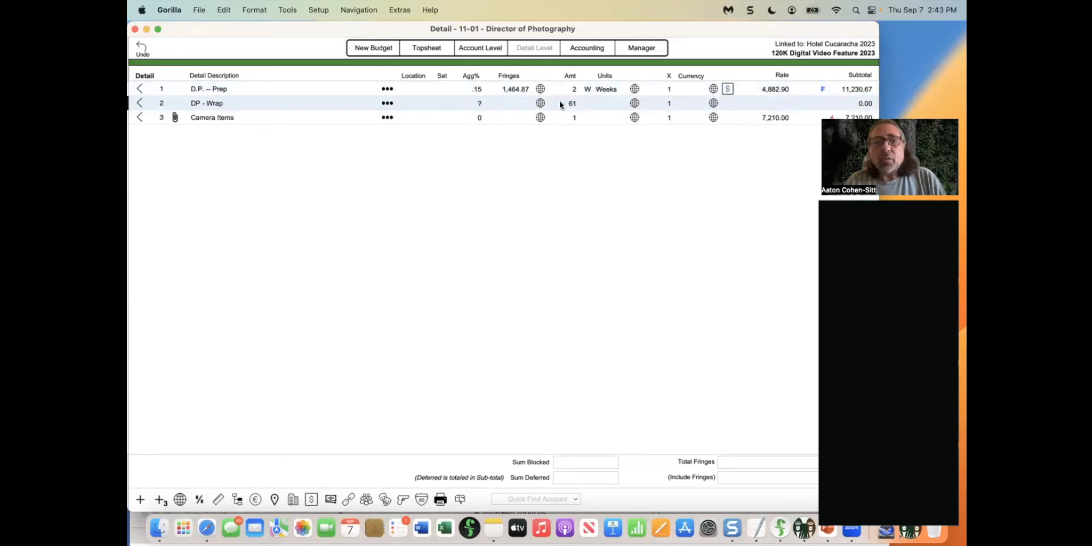
pyautogui.press('Return')
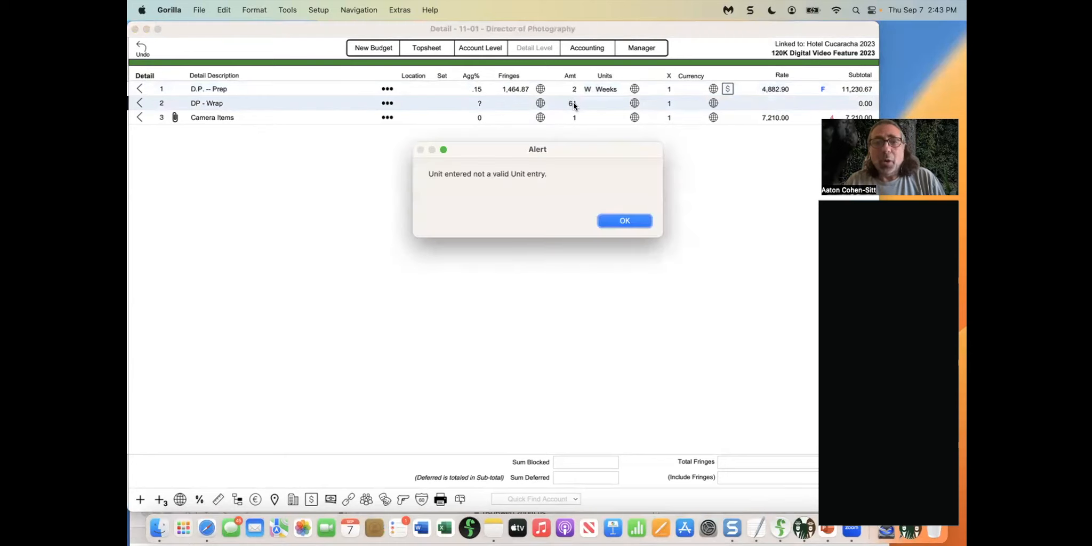
pyautogui.click(637, 220)
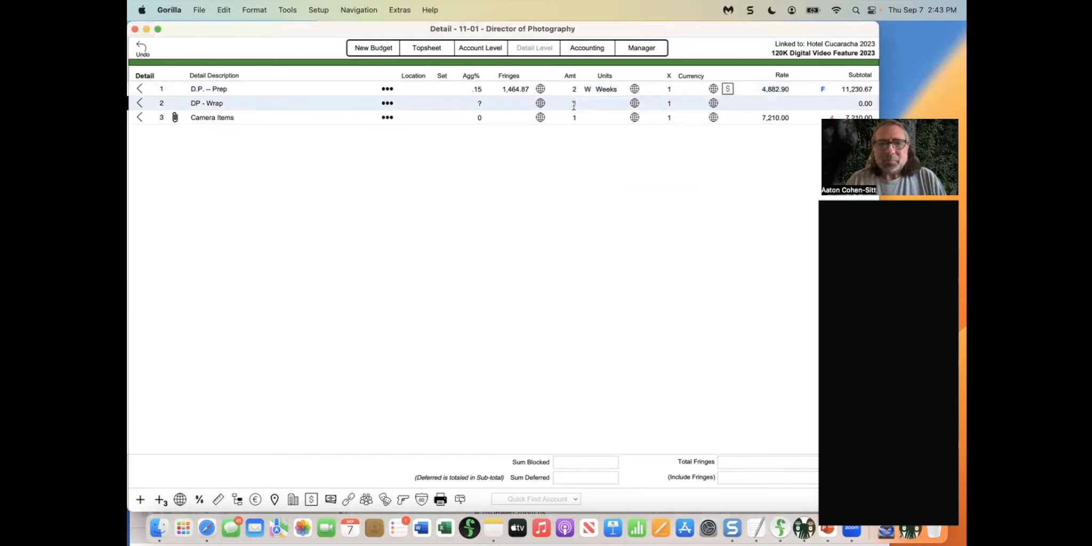
# Set the DP - Wrap line's units to weeks and its amount to 8.
pyautogui.click(600, 104)
pyautogui.write('w')
pyautogui.click(575, 104)
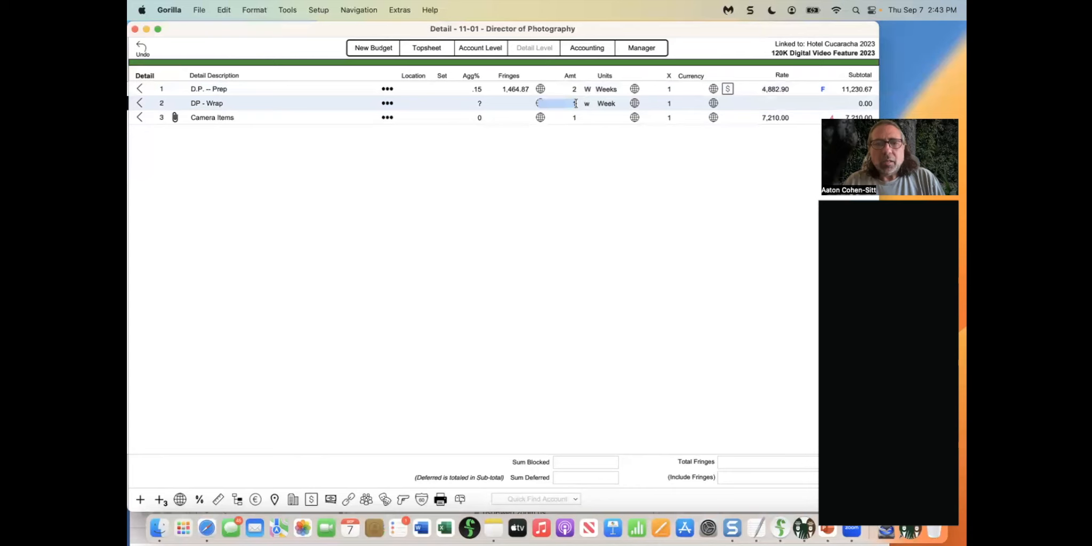
pyautogui.write('8')
pyautogui.press('Return')
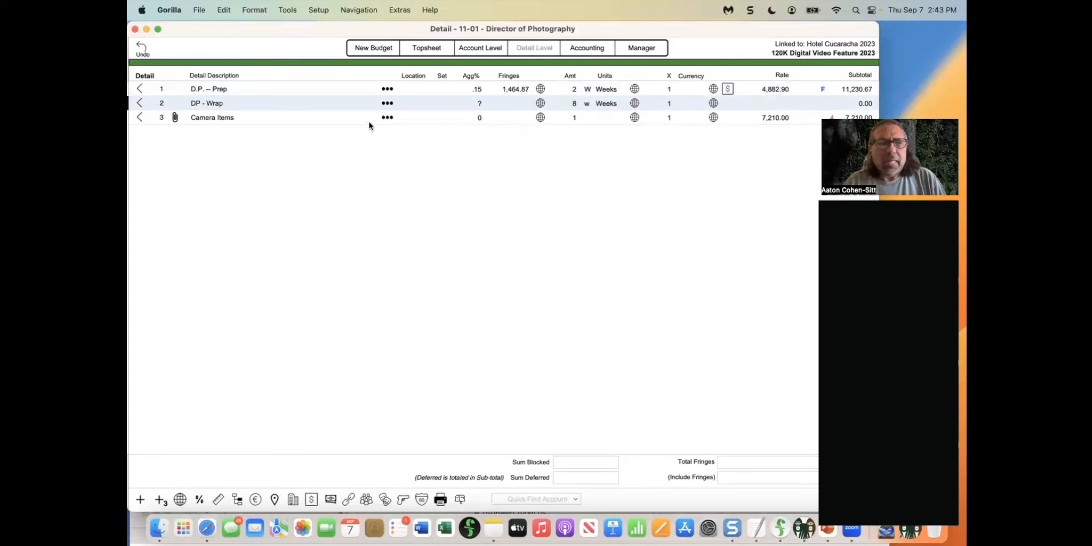
# Insert a row below DP - Wrap and name it "DP - Shoot".
pyautogui.click(387, 103)
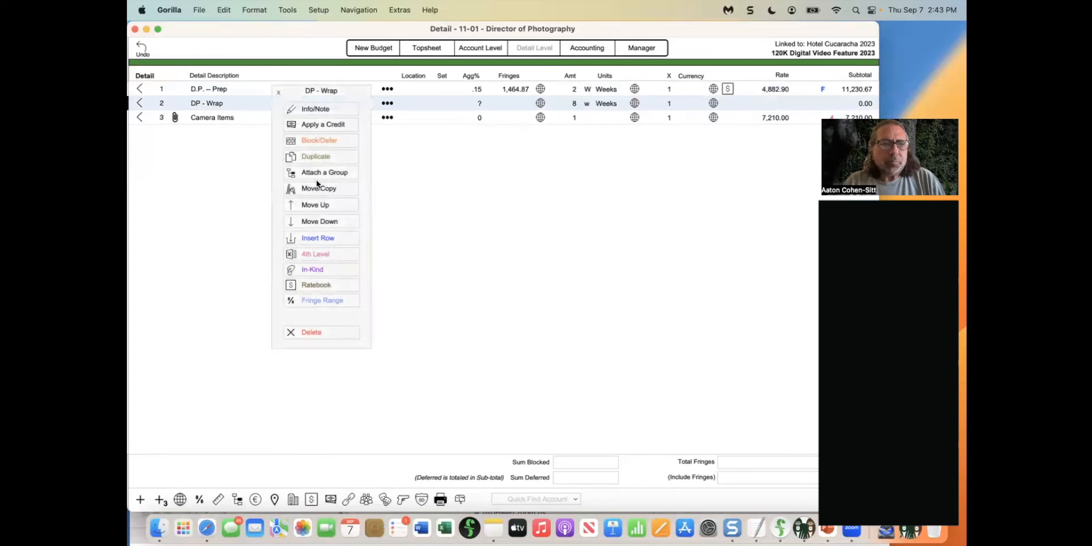
pyautogui.click(322, 237)
pyautogui.write('DP - ')
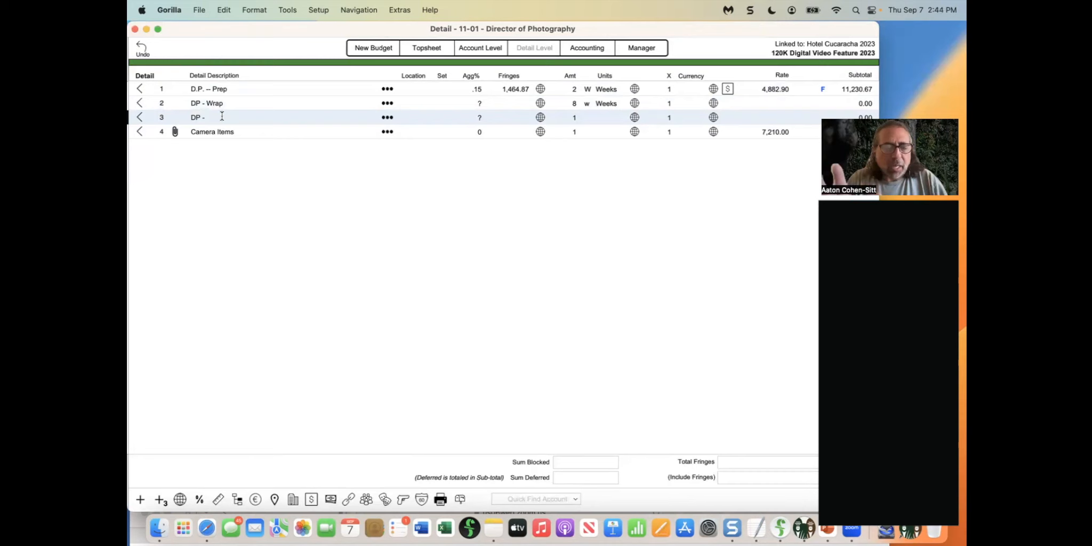
pyautogui.write('Shoot')
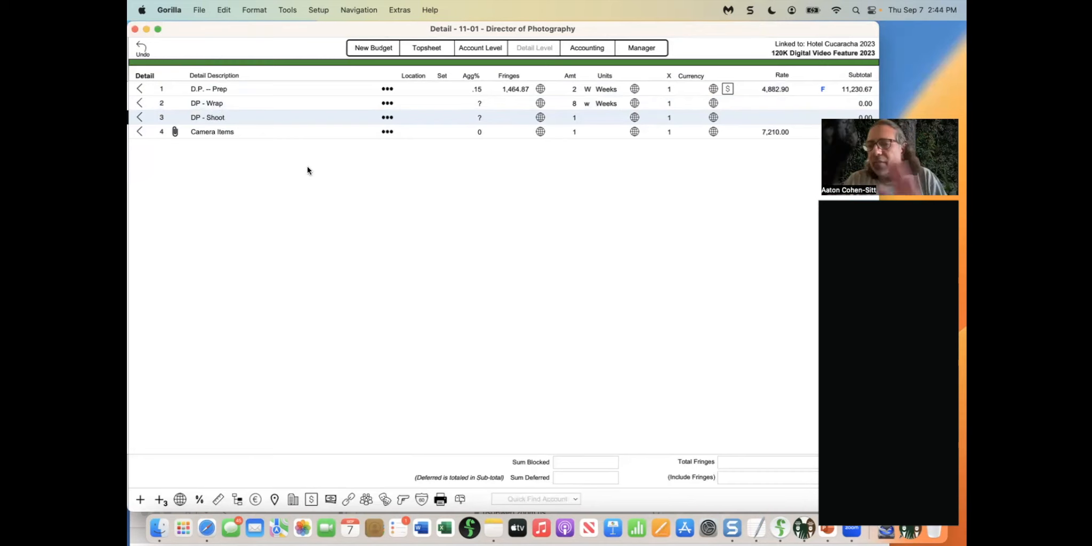
# Set the DP - Wrap line's amount to 1 week and the DP - Shoot line to 8 weeks.
pyautogui.click(576, 104)
pyautogui.write('1')
pyautogui.click(578, 117)
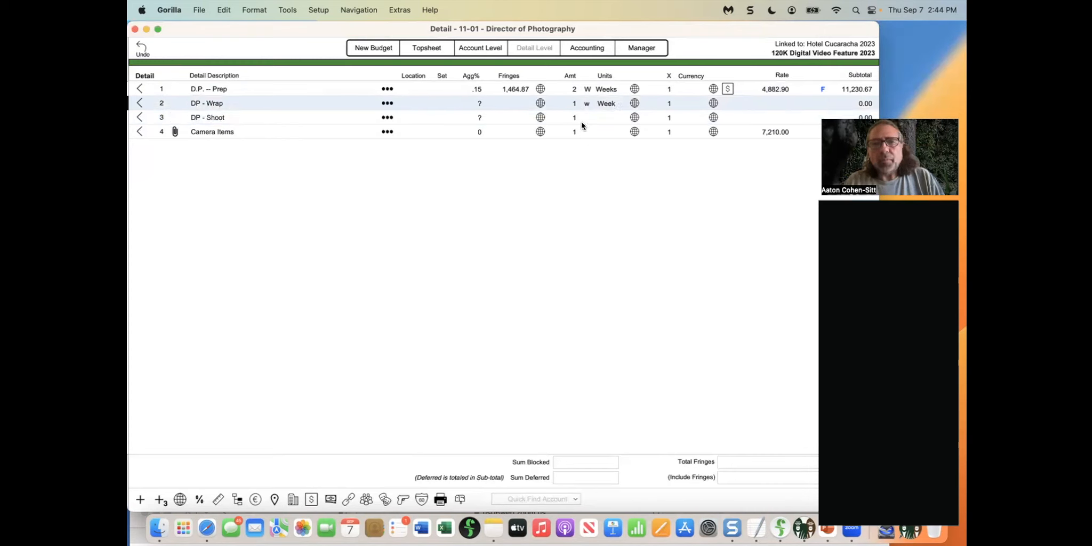
pyautogui.click(575, 117)
pyautogui.write('8')
pyautogui.press('Tab')
pyautogui.write('w')
pyautogui.press('Tab')
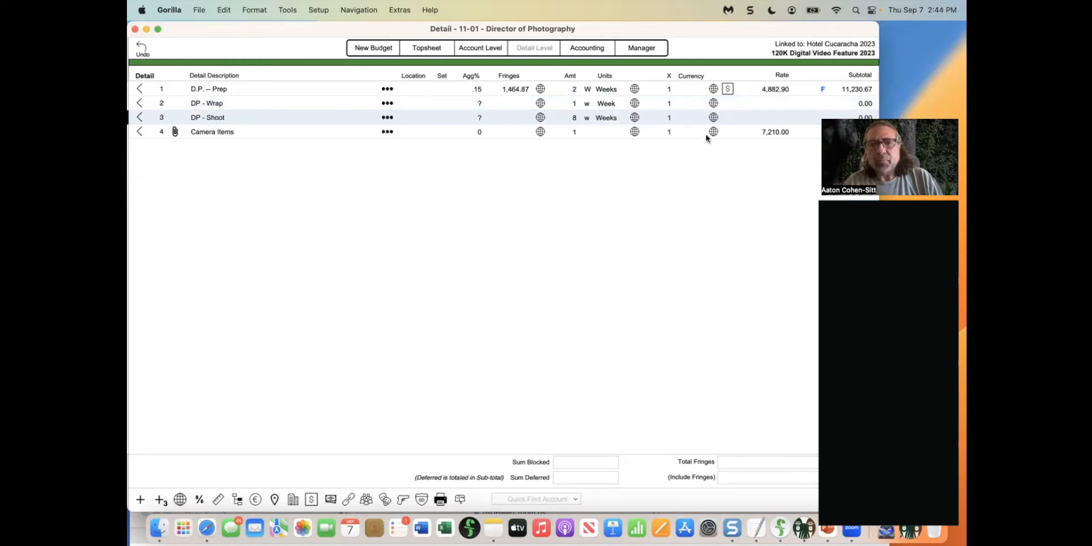
# Enter a rate of 4,000 for both the DP - Wrap and DP - Shoot lines.
pyautogui.click(772, 104)
pyautogui.write('4,000')
pyautogui.click(788, 118)
pyautogui.write('4000')
pyautogui.press('Return')
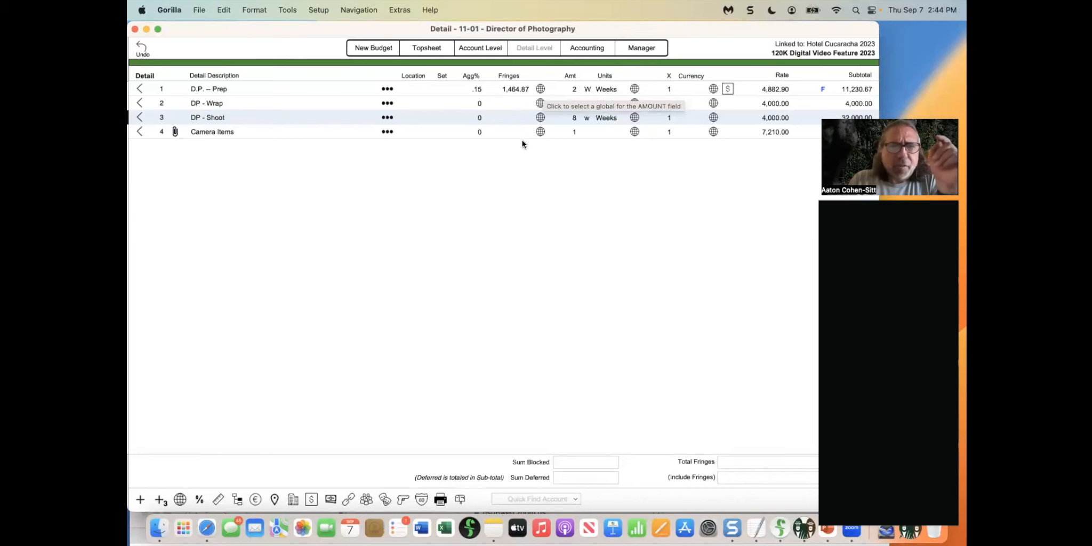
# Review the percentage fringes and the cutoff amount set for F1 in the fringe setup.
pyautogui.click(199, 498)
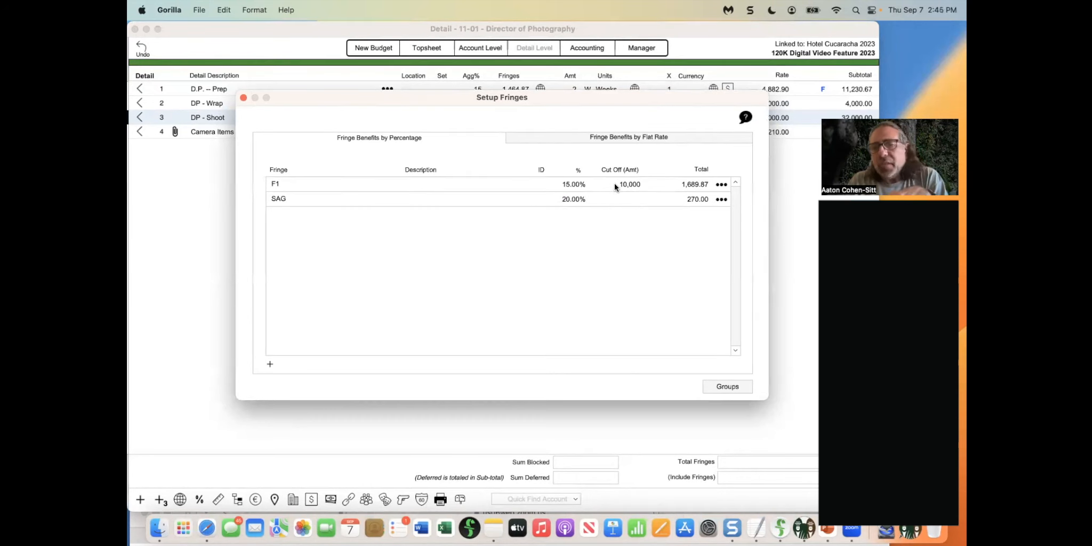
pyautogui.moveTo(543, 100); pyautogui.dragTo(539, 107)
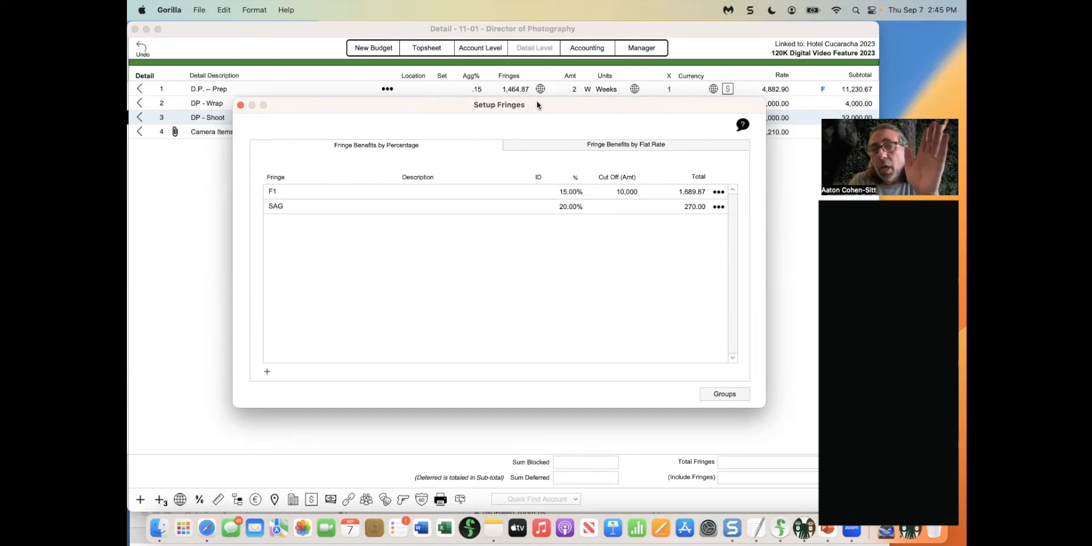
pyautogui.moveTo(537, 102); pyautogui.dragTo(543, 102)
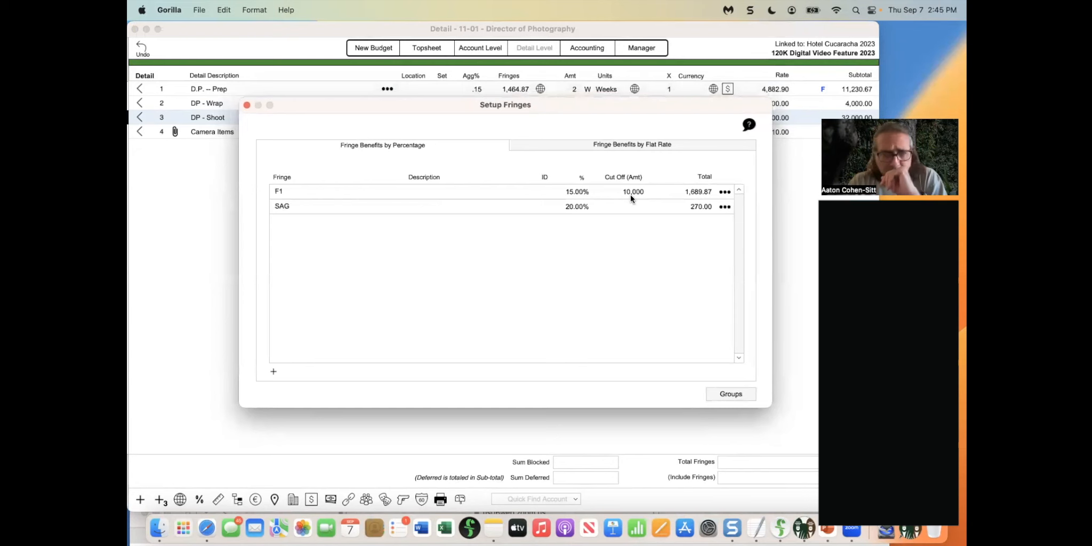
pyautogui.moveTo(441, 113); pyautogui.dragTo(493, 149)
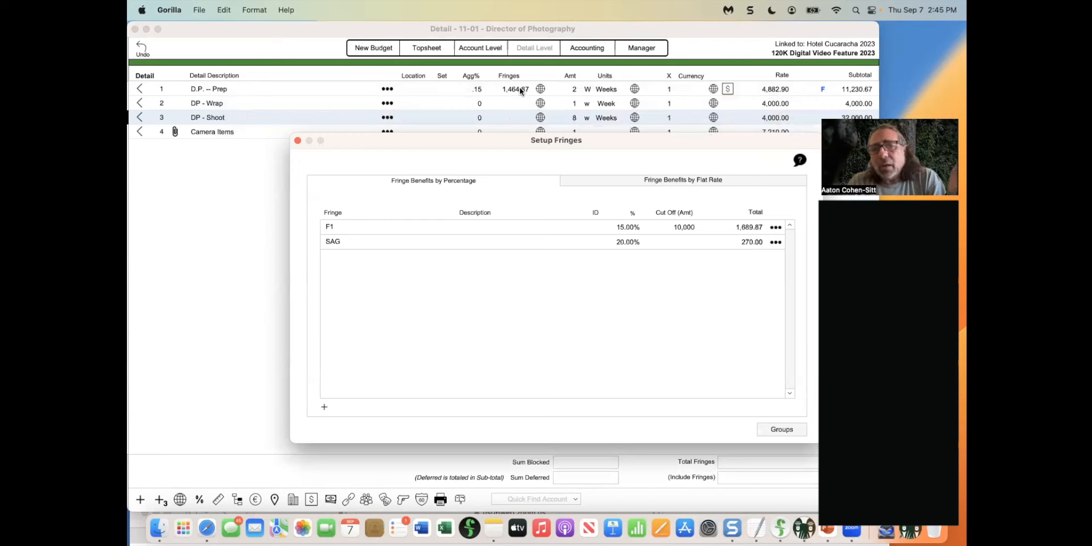
pyautogui.click(297, 141)
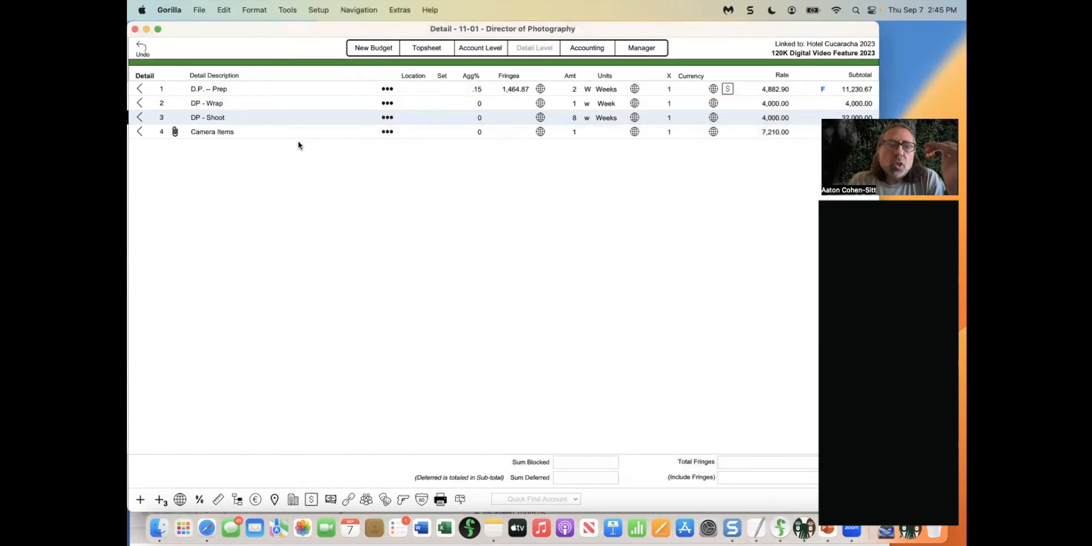
# Combine the D.P. – Prep, DP - Wrap and DP - Shoot lines into the DP Fringe Set fringe range.
pyautogui.click(387, 91)
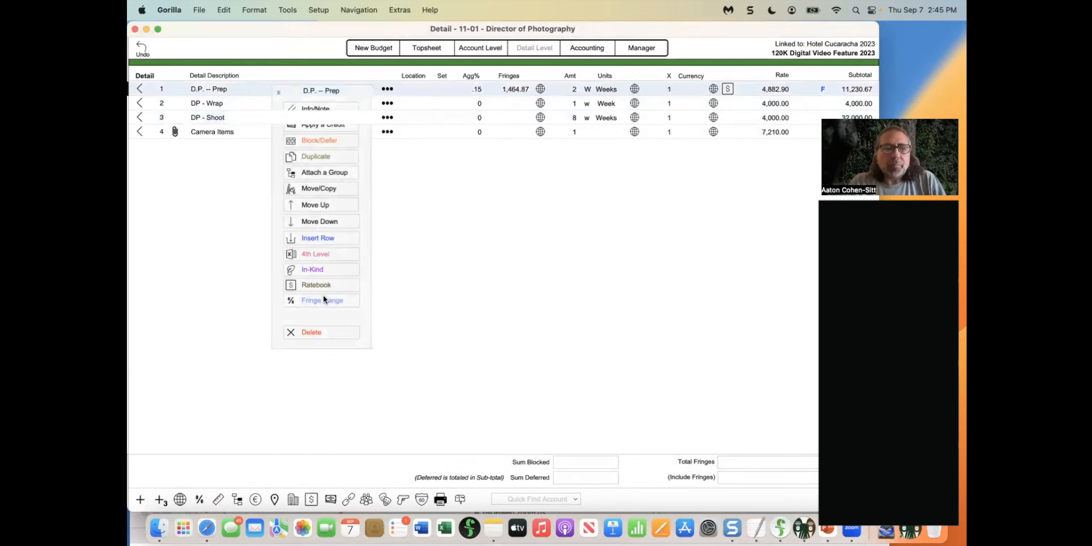
pyautogui.click(323, 299)
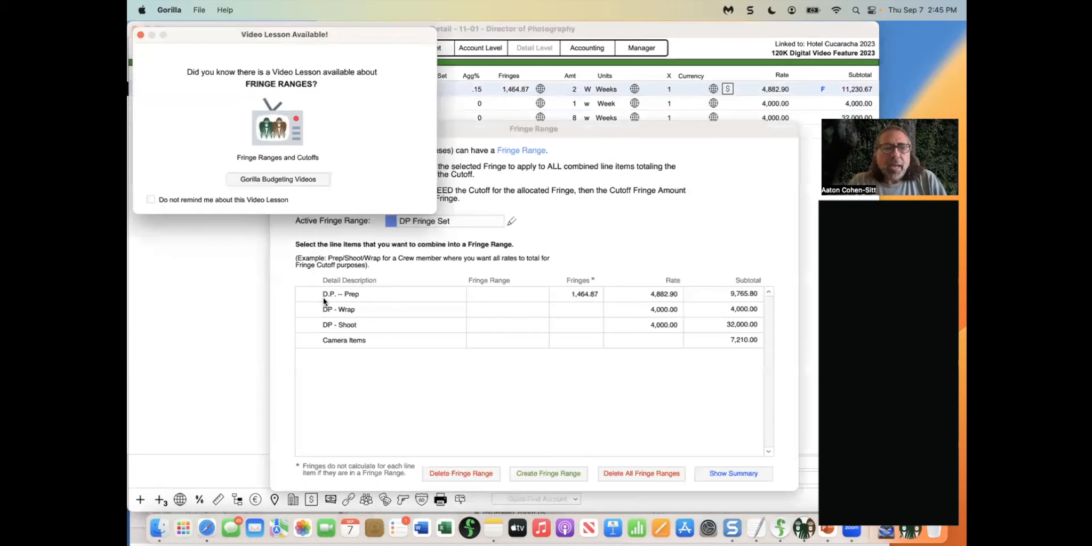
pyautogui.click(140, 35)
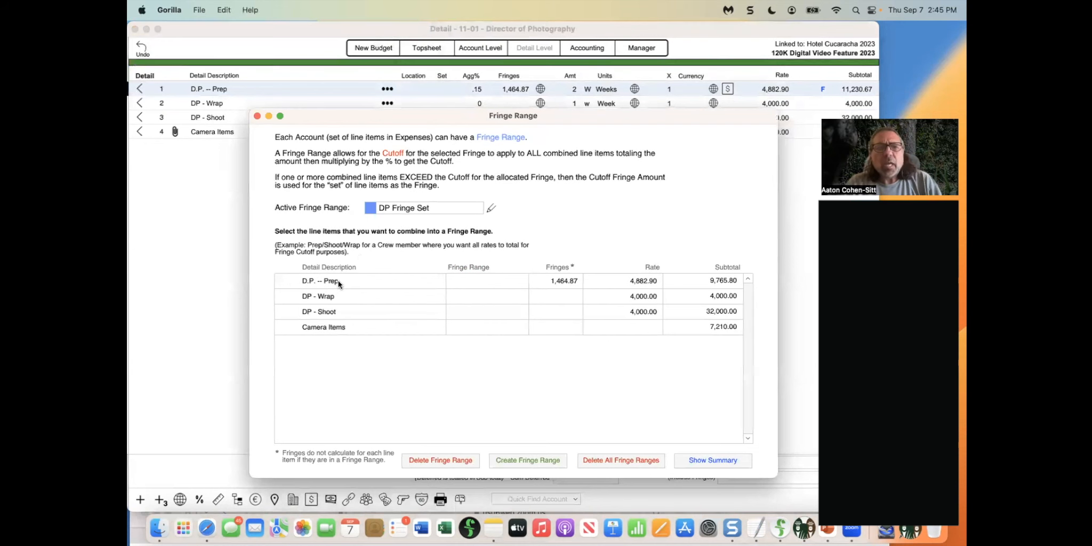
pyautogui.click(317, 279)
pyautogui.click(318, 296)
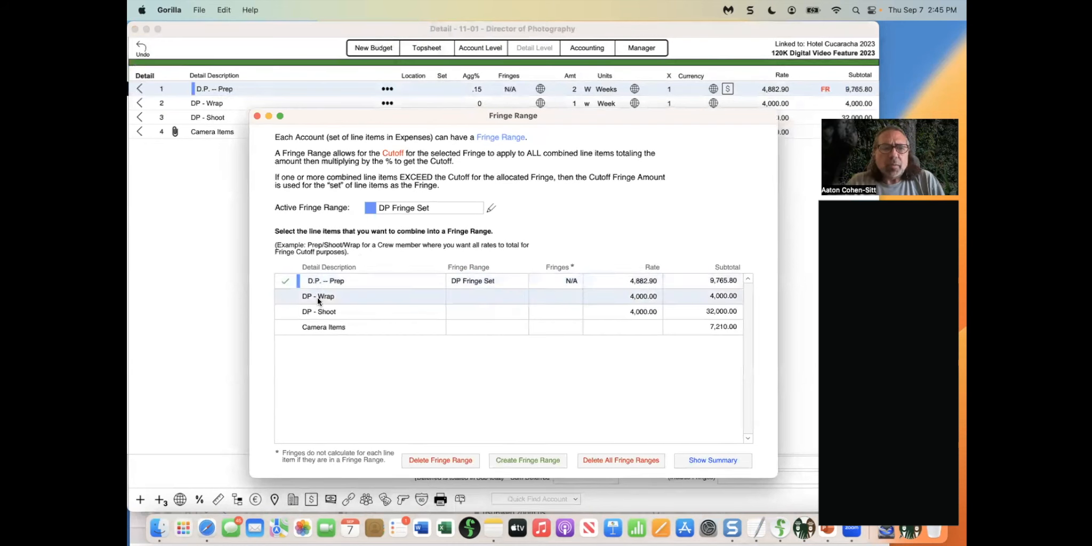
pyautogui.click(320, 313)
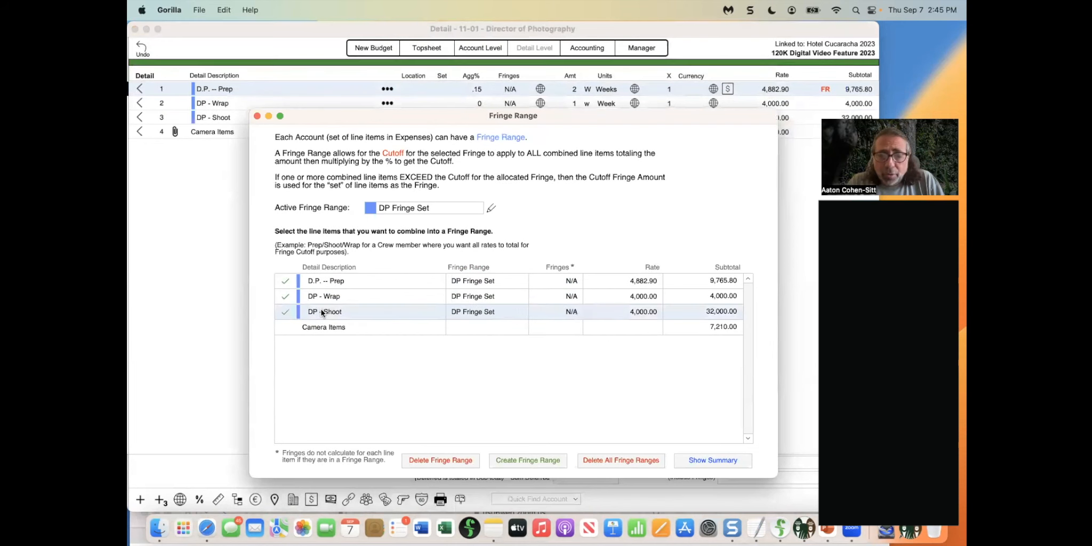
pyautogui.click(256, 116)
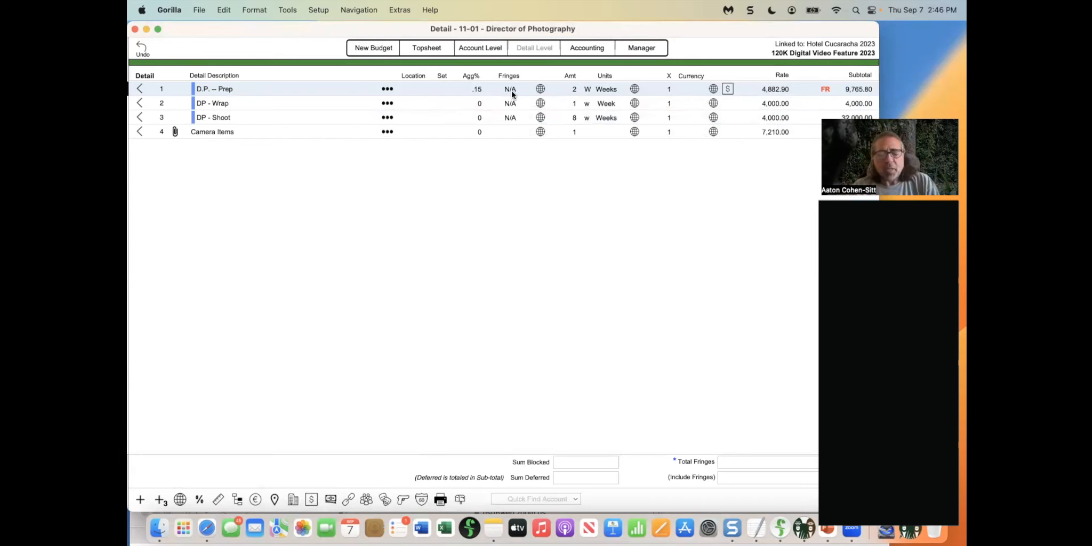
# Switch to the PowerPoint slide show, advance to "Section 7: Budget Groups", and return to Gorilla.
pyautogui.press('super+Tab')
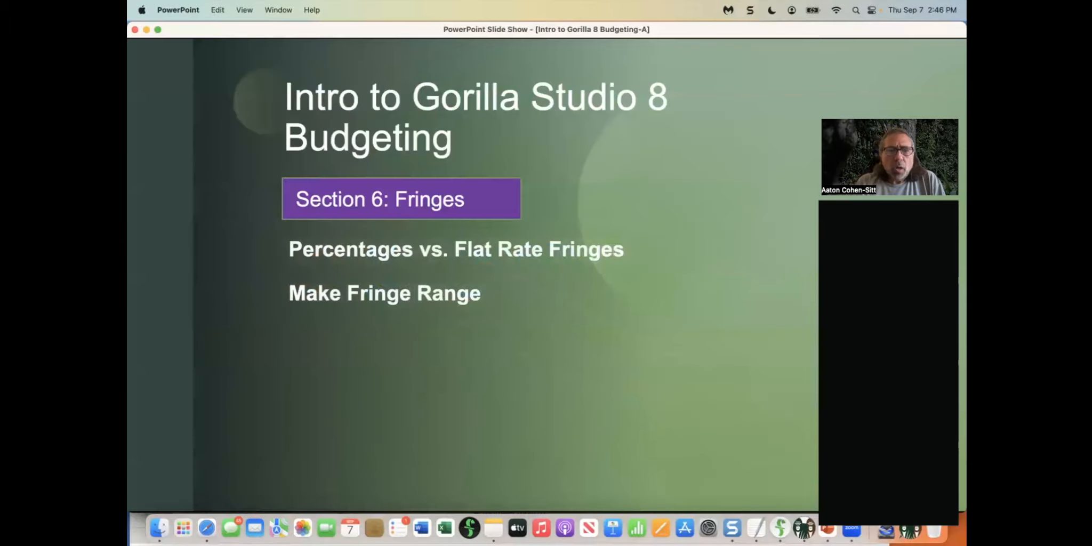
pyautogui.press('Right')
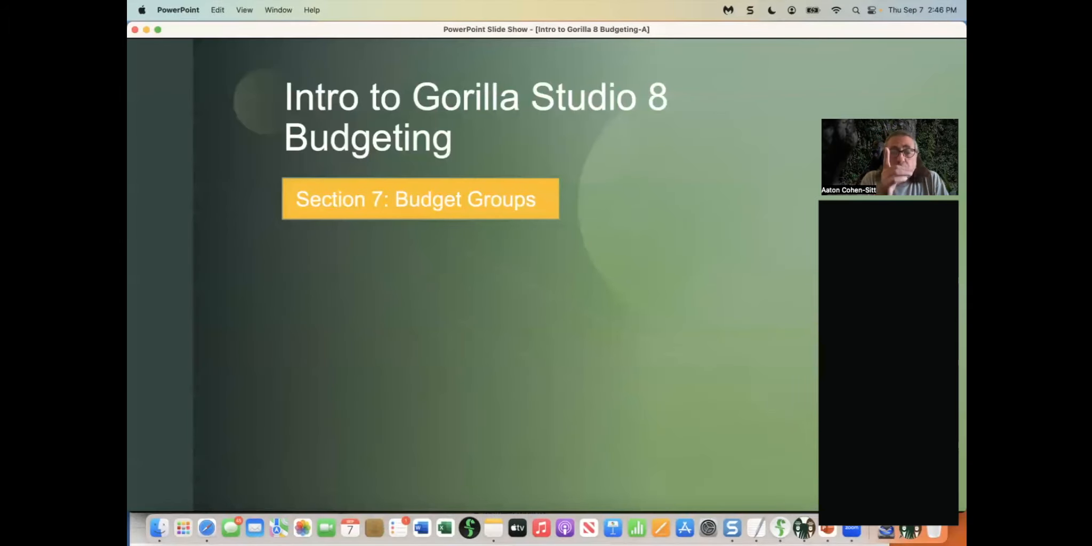
pyautogui.press('super+Tab')
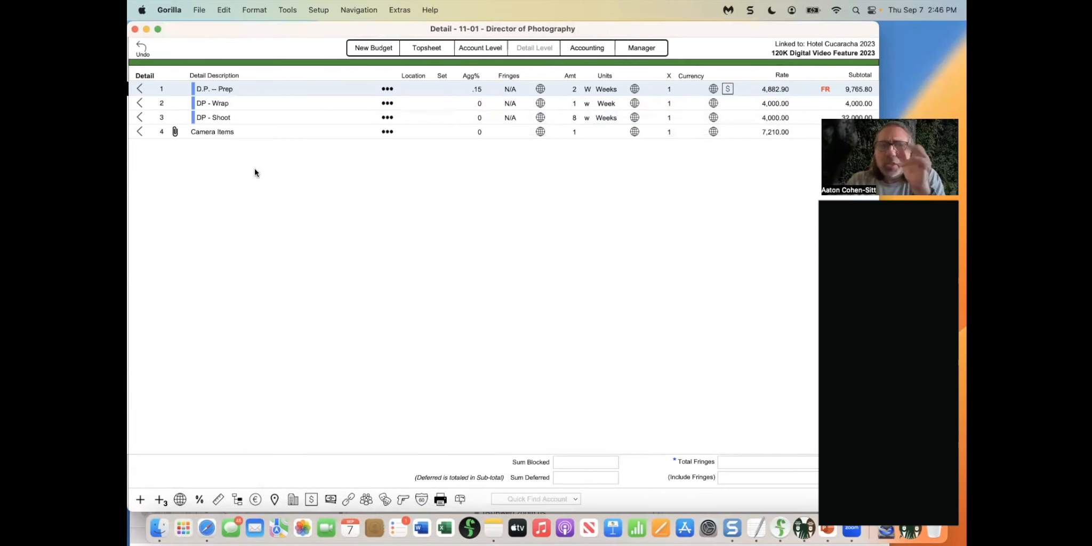
# Go back to the Topsheet and open the detail level of the Grip account under 10-00 Set Operations.
pyautogui.click(140, 89)
pyautogui.click(138, 88)
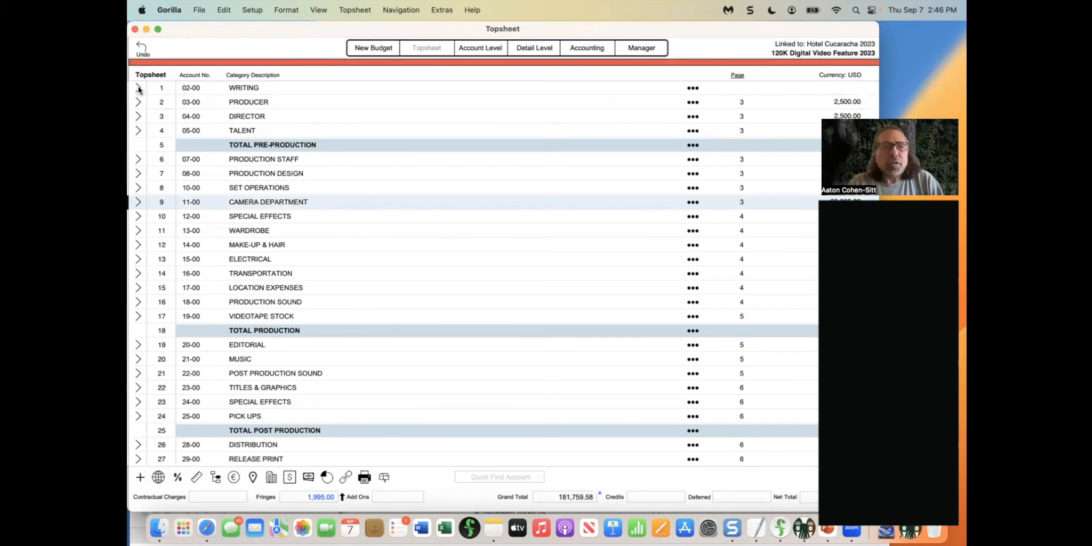
pyautogui.click(137, 188)
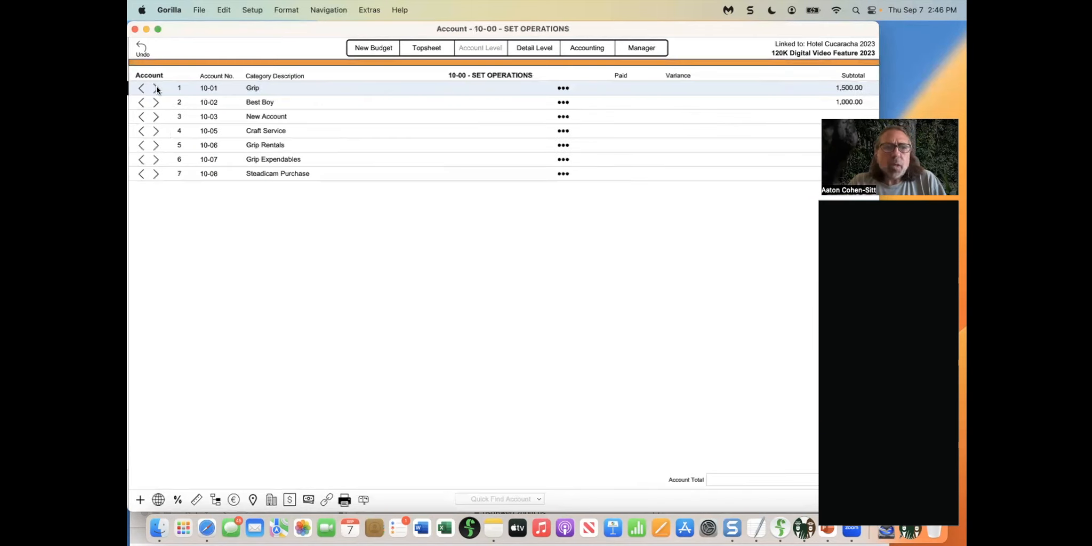
pyautogui.click(156, 88)
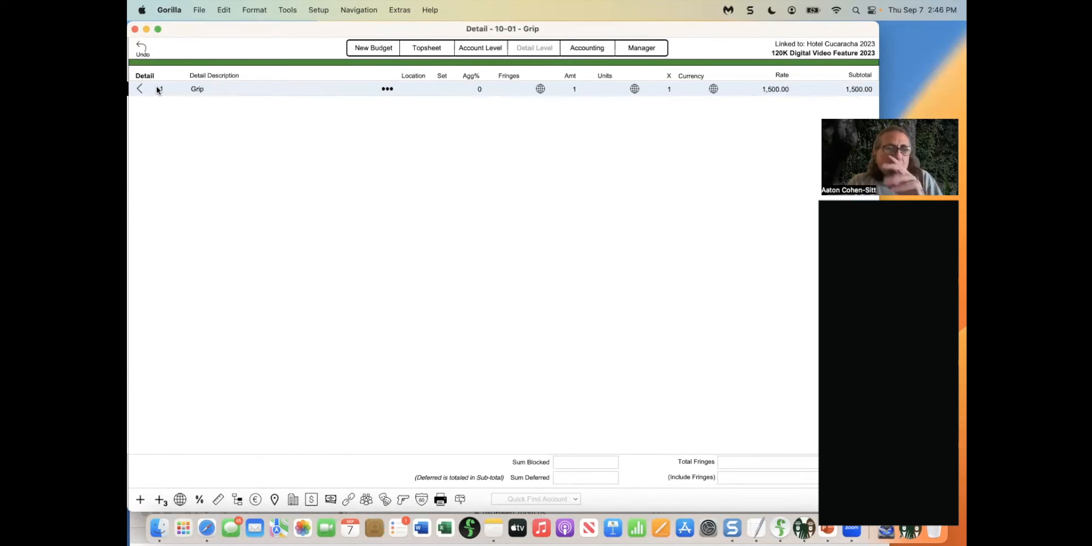
# Create a budget group named "CANADA" and give it a light blue color.
pyautogui.click(238, 499)
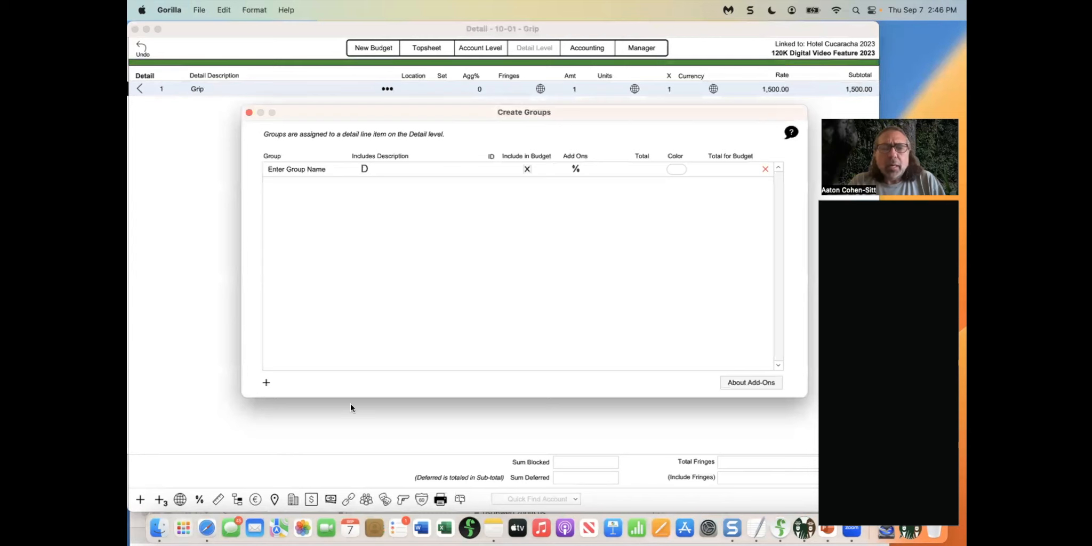
pyautogui.moveTo(476, 112); pyautogui.dragTo(427, 123)
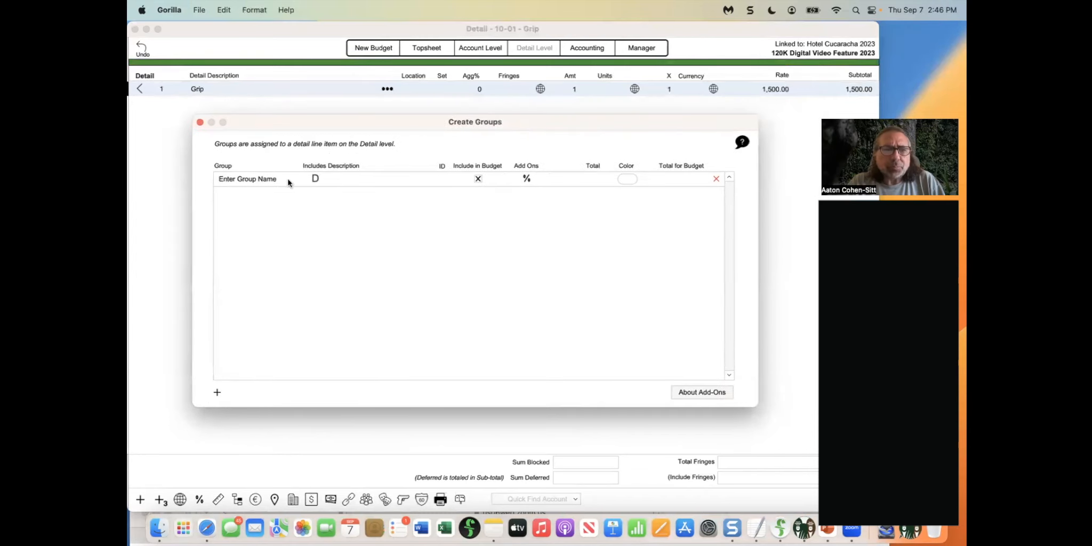
pyautogui.click(243, 179)
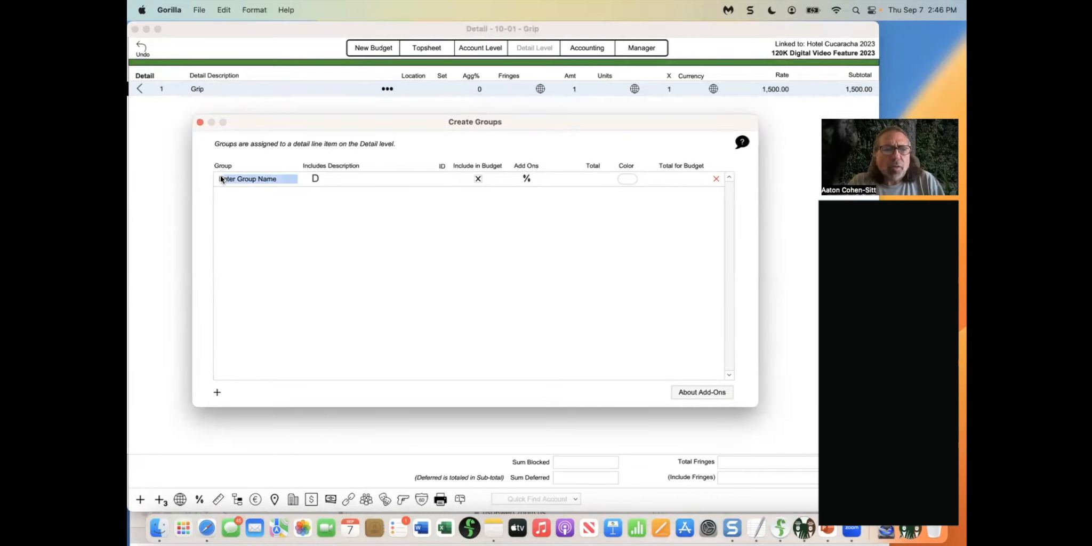
pyautogui.press('BackSpace')
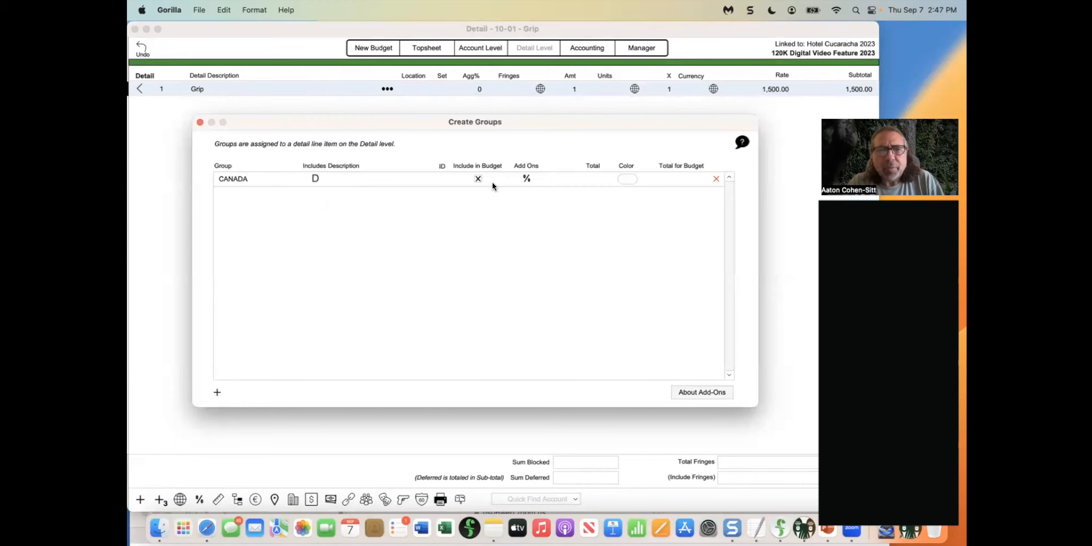
pyautogui.click(624, 180)
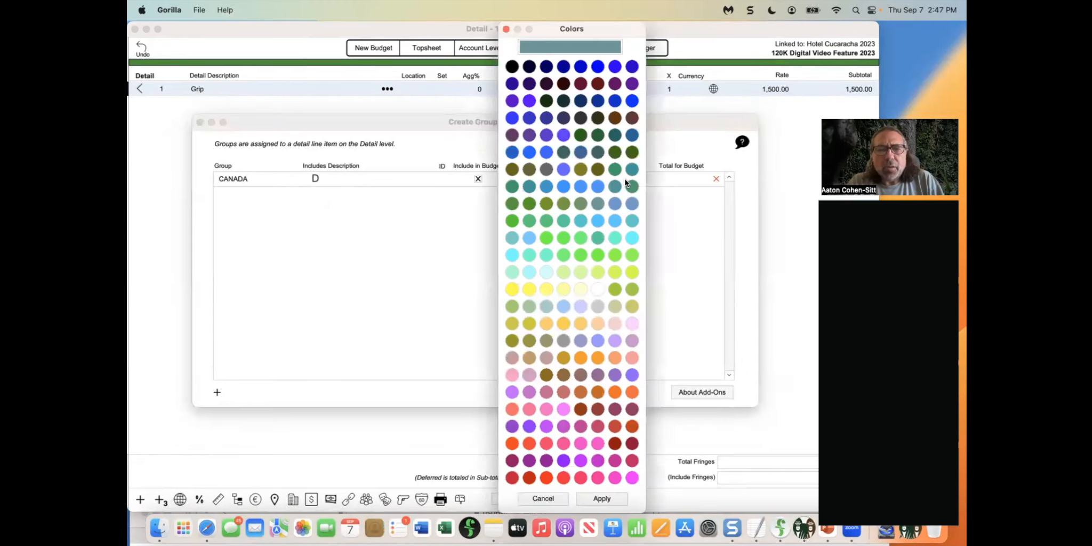
pyautogui.click(614, 221)
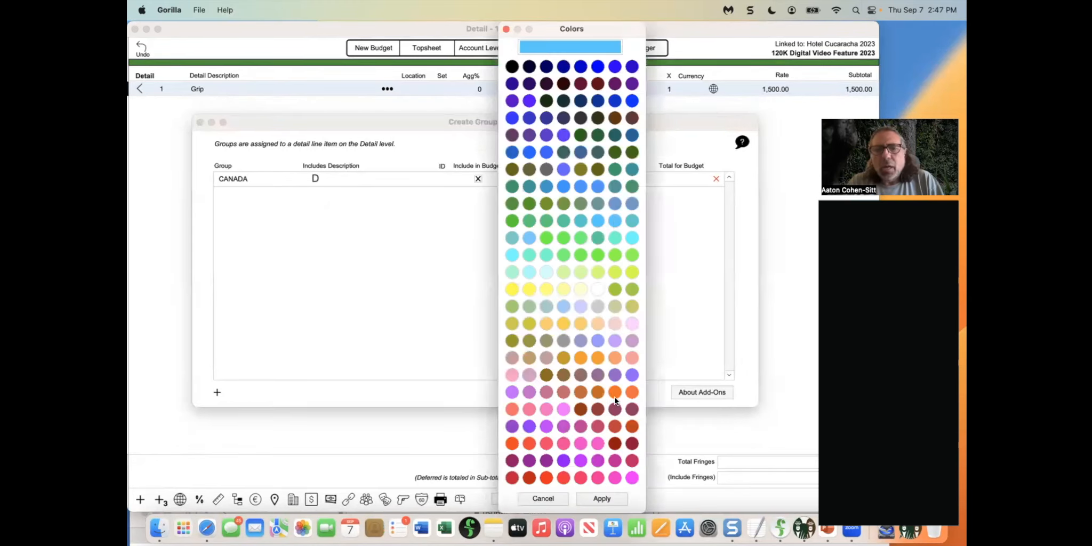
pyautogui.click(590, 496)
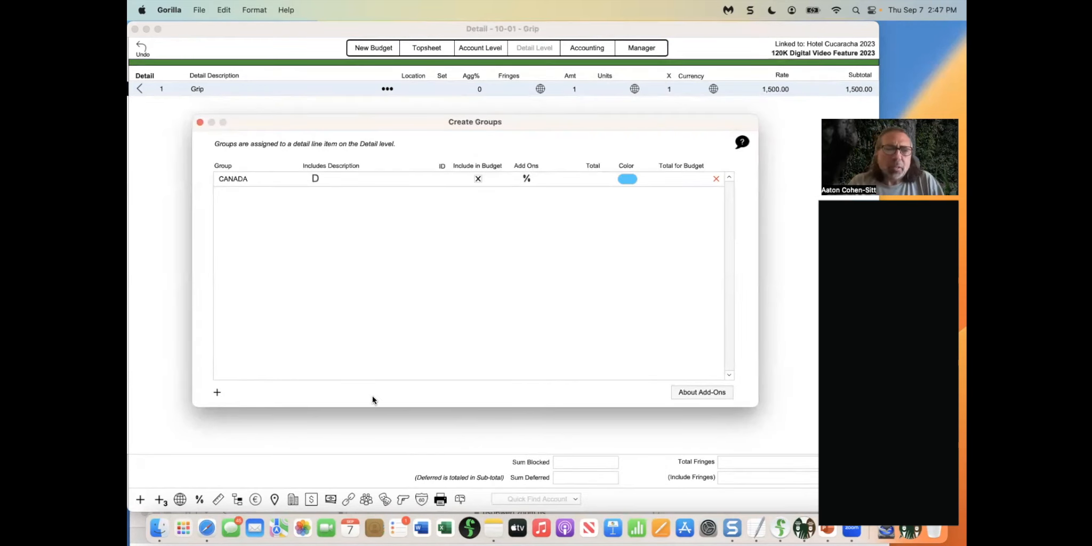
# Add a second budget group named "GEORGIA" with an orange color.
pyautogui.click(217, 392)
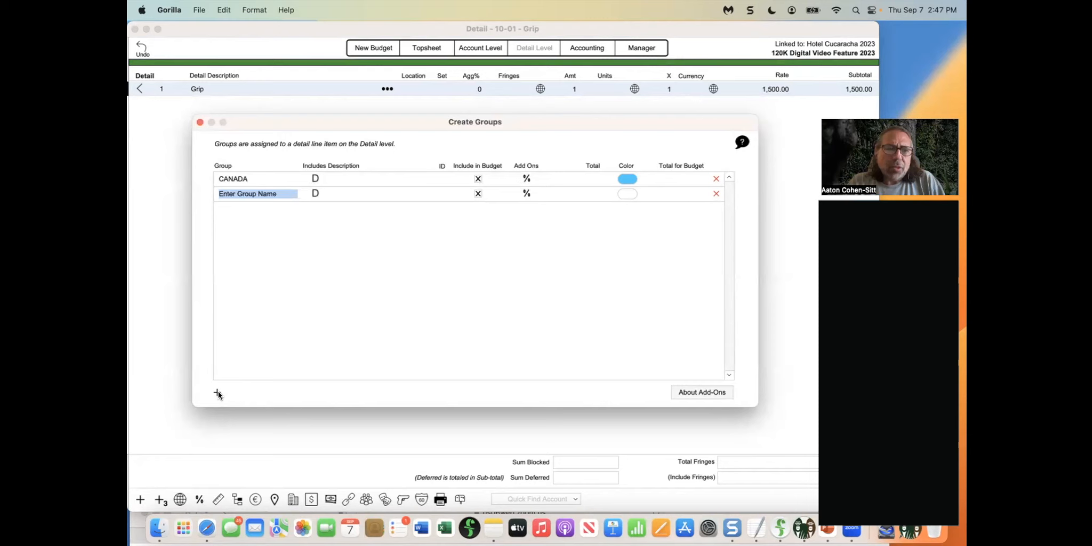
pyautogui.write('GEORGIA')
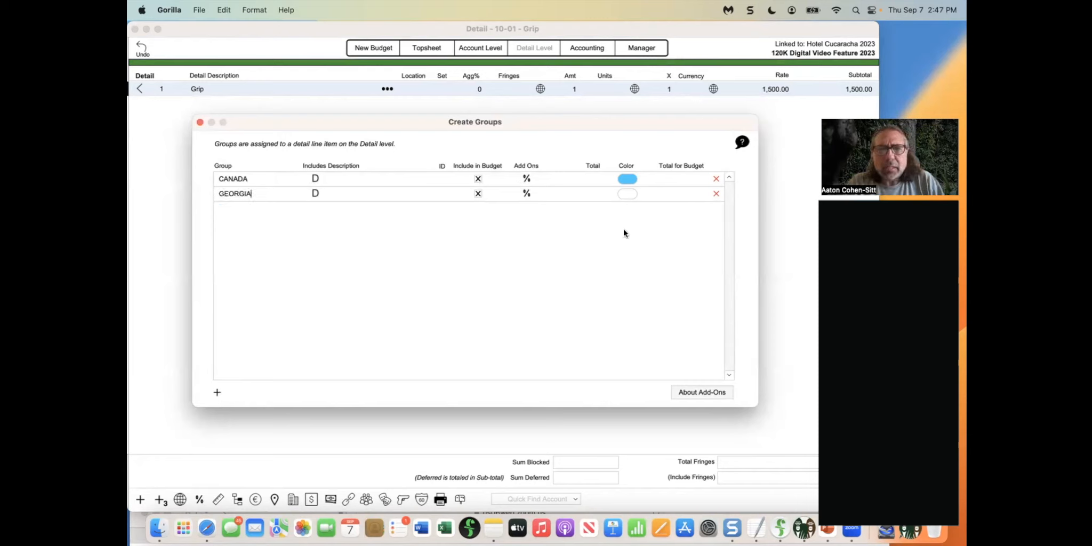
pyautogui.click(625, 194)
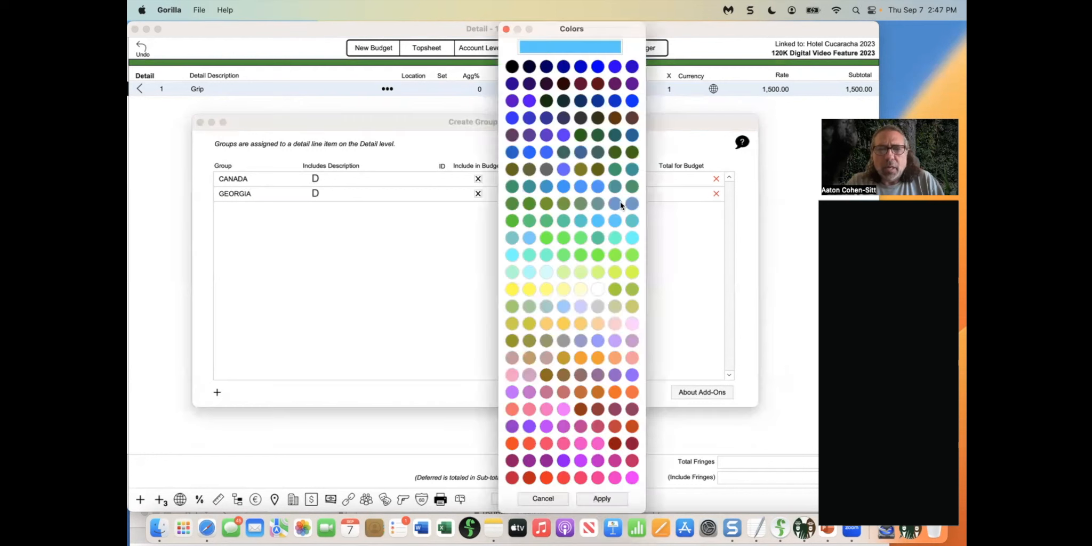
pyautogui.click(616, 391)
pyautogui.click(602, 499)
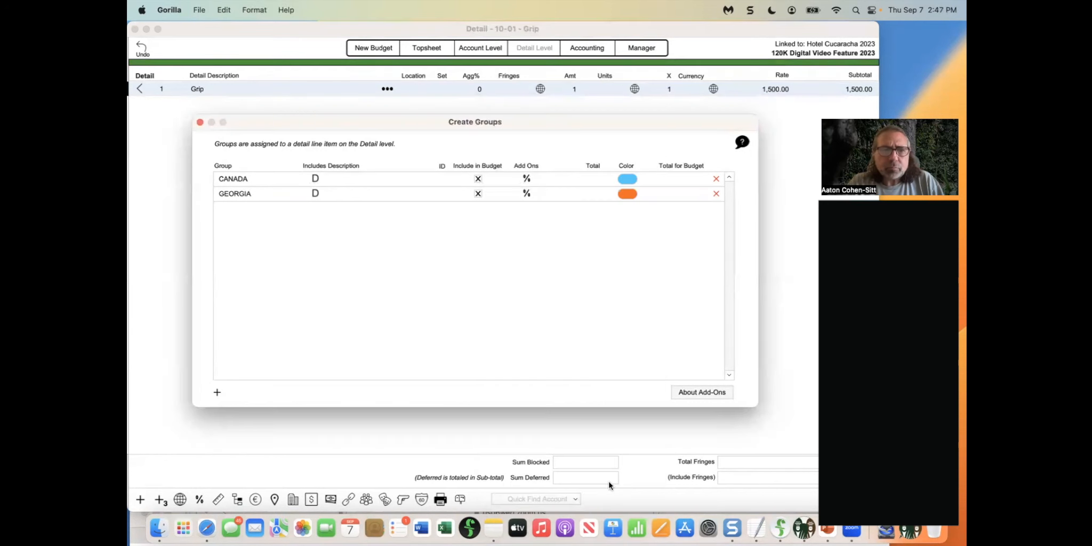
# Add a third budget group named "MEXICO" with an olive-tan color and close the group setup.
pyautogui.click(216, 392)
pyautogui.write('MEXICO')
pyautogui.click(627, 209)
pyautogui.click(544, 340)
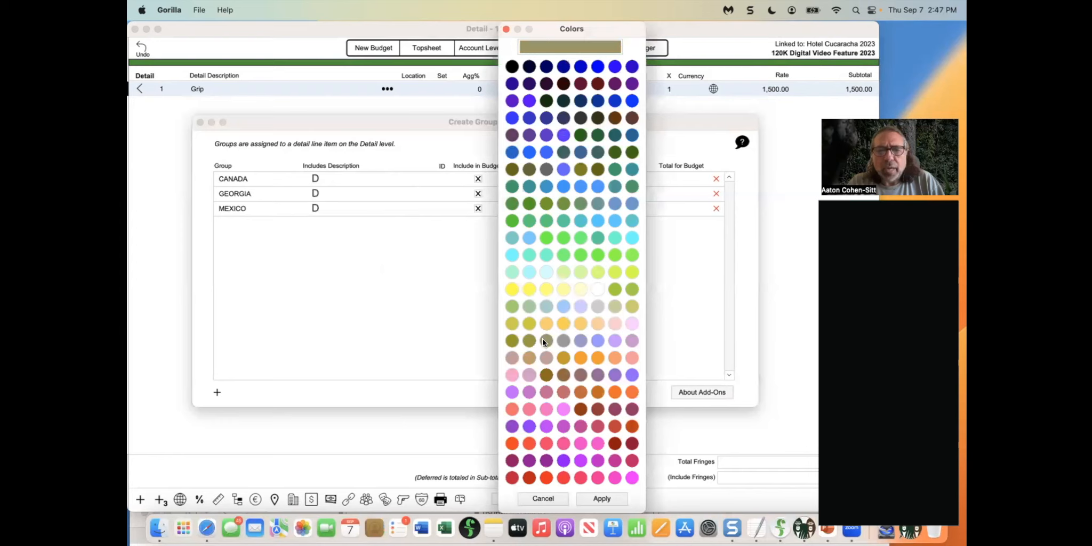
pyautogui.click(598, 499)
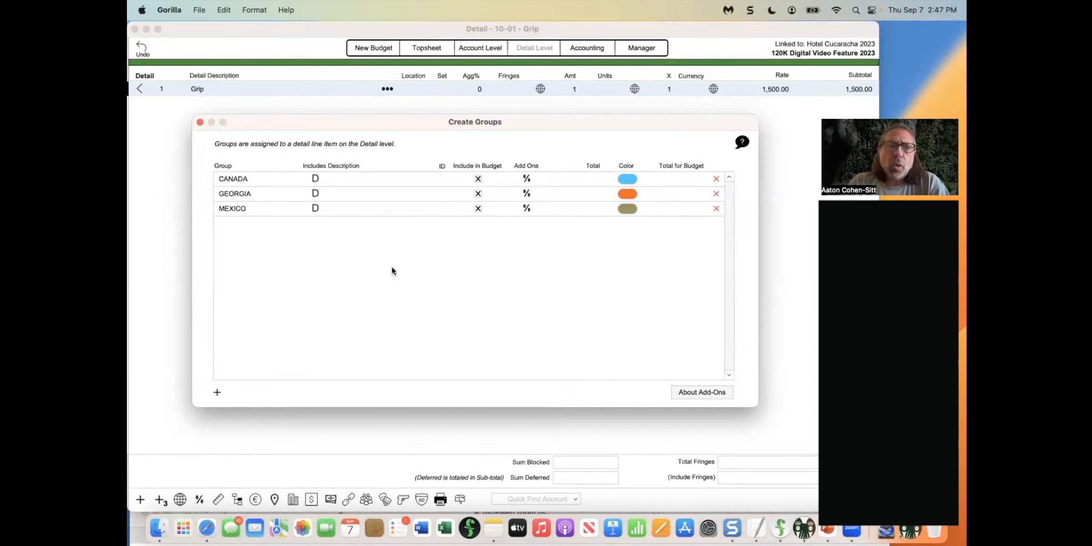
pyautogui.click(201, 122)
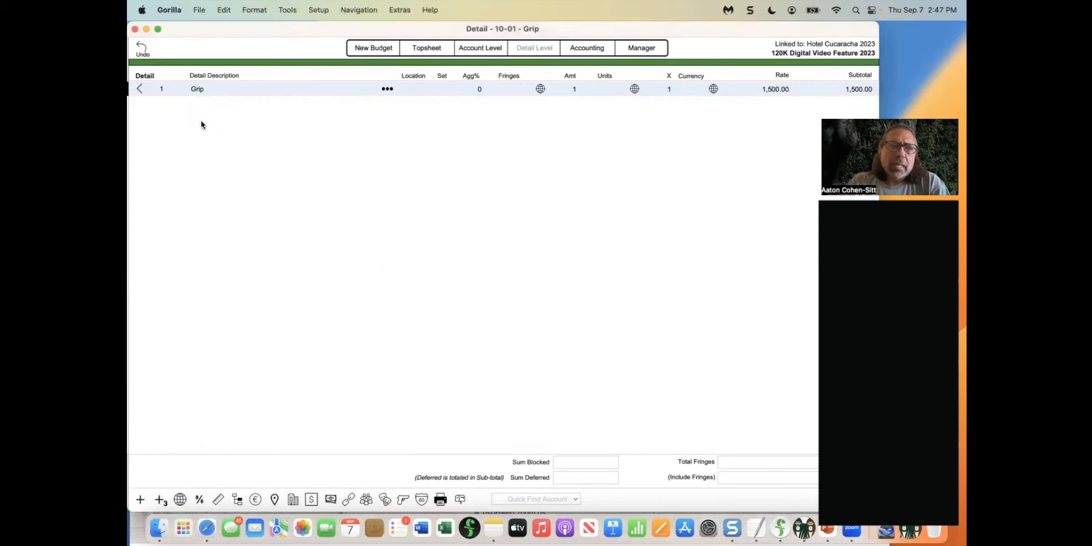
# Attach the CANADA group to the Grip detail line in account 10-01.
pyautogui.click(387, 90)
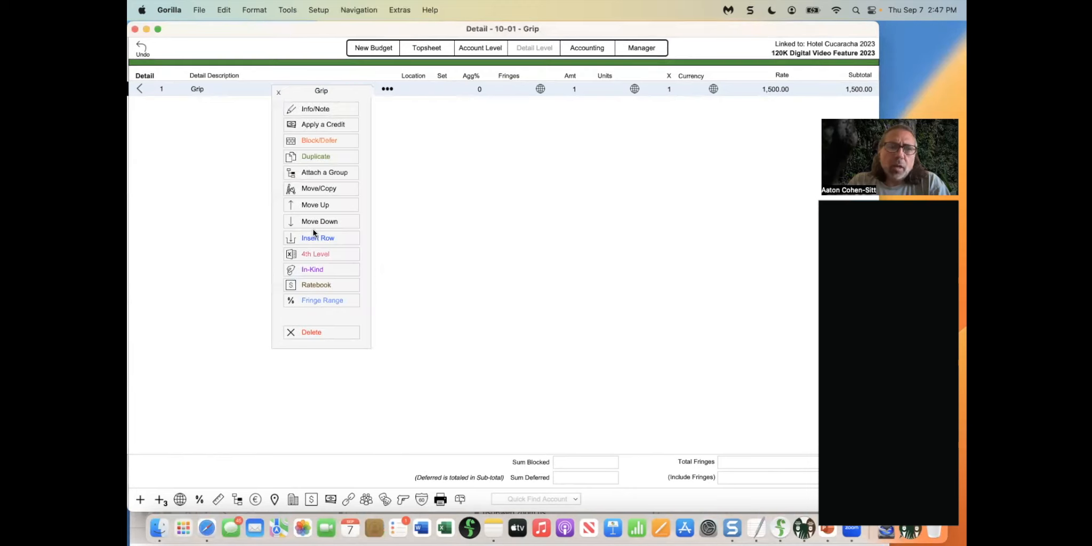
pyautogui.click(343, 72)
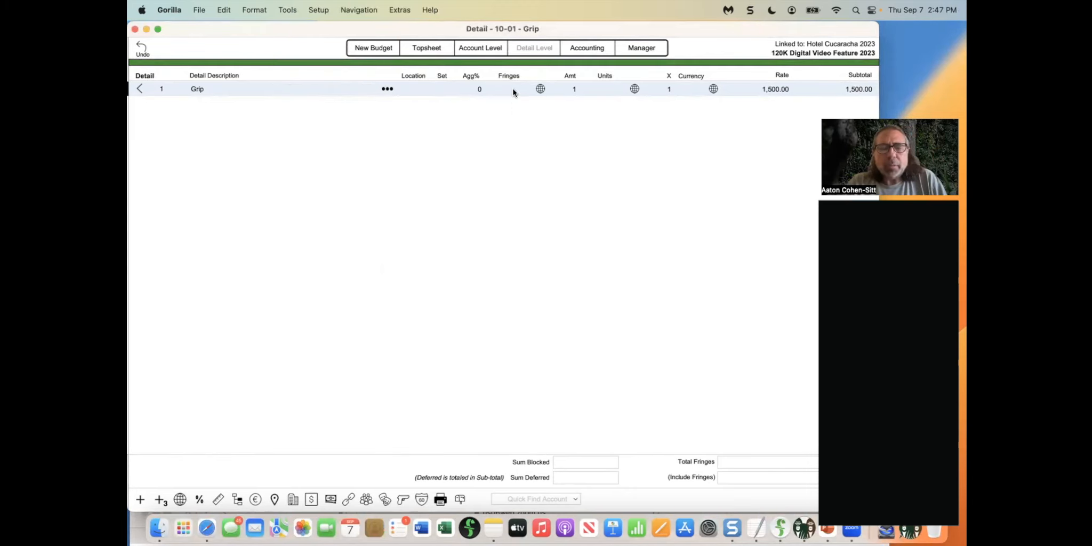
pyautogui.click(388, 89)
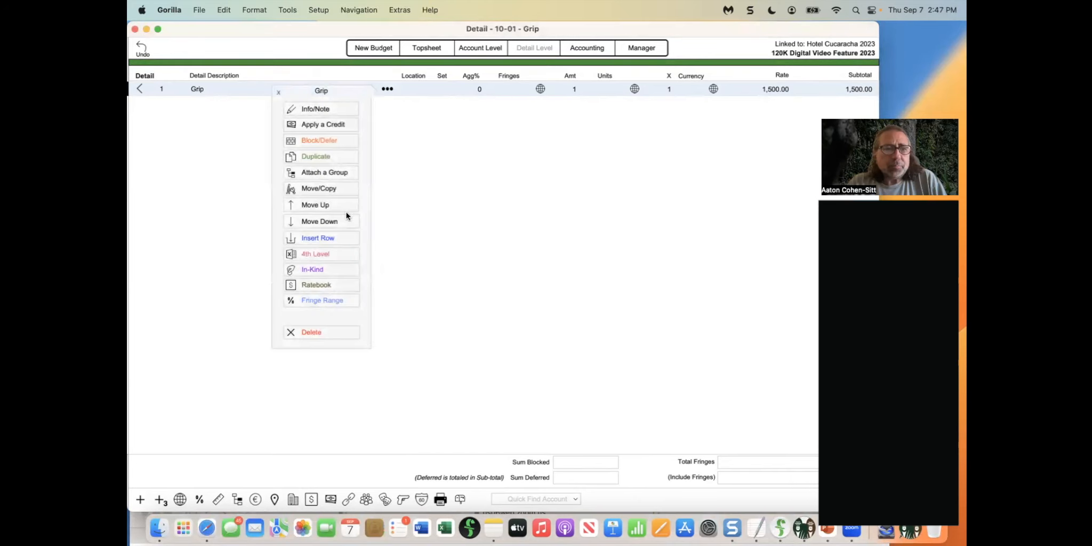
pyautogui.click(331, 168)
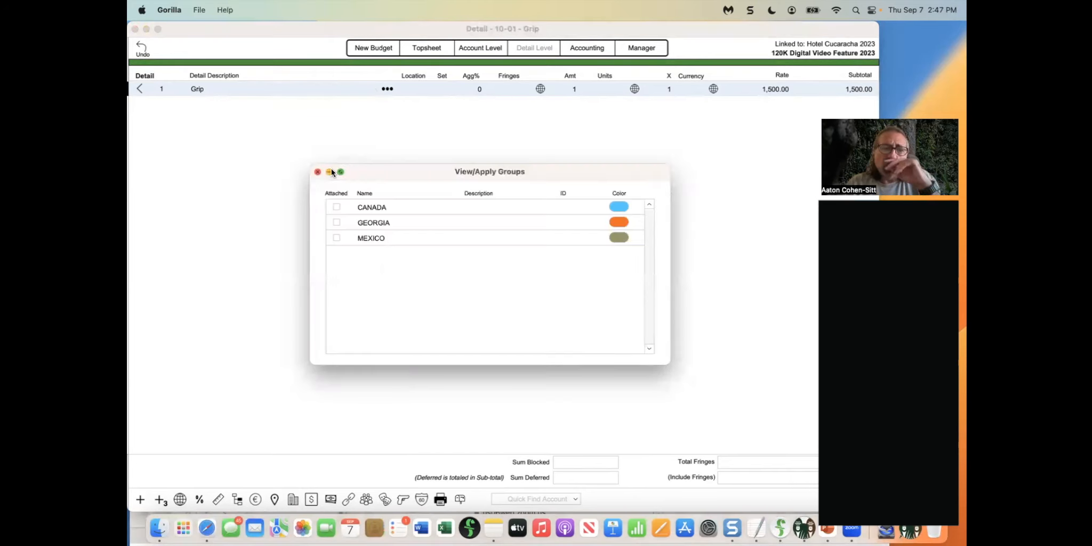
pyautogui.click(337, 207)
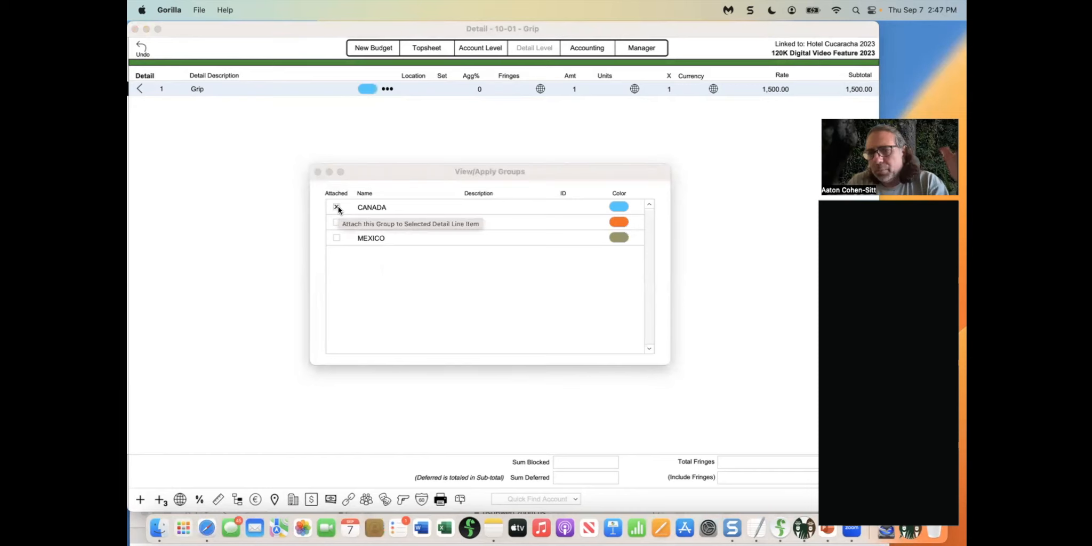
pyautogui.click(317, 171)
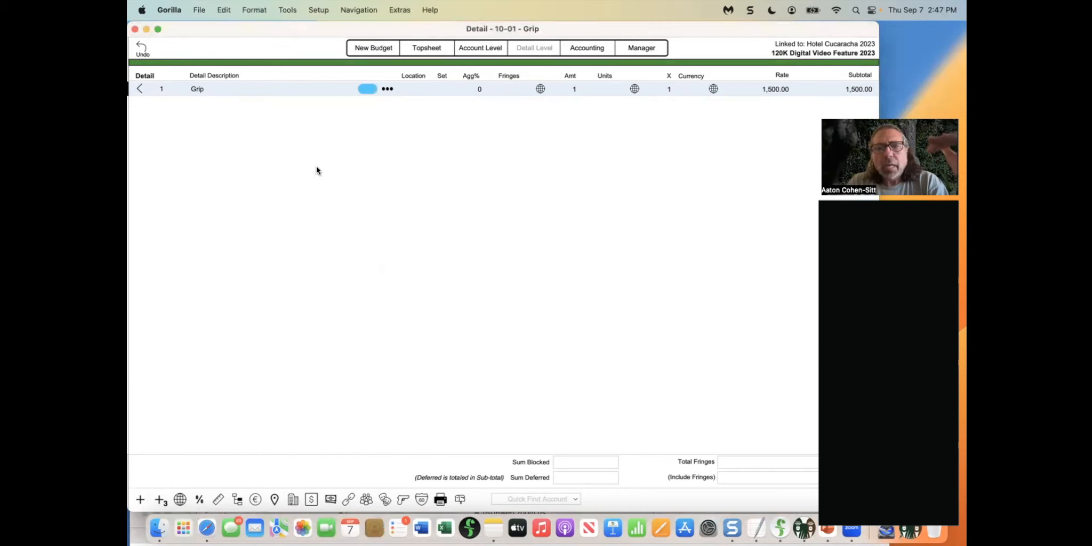
# Attach the GEORGIA group to the D.P. – Prep line of the Director of Photography account under 11-00 Camera Department.
pyautogui.click(140, 89)
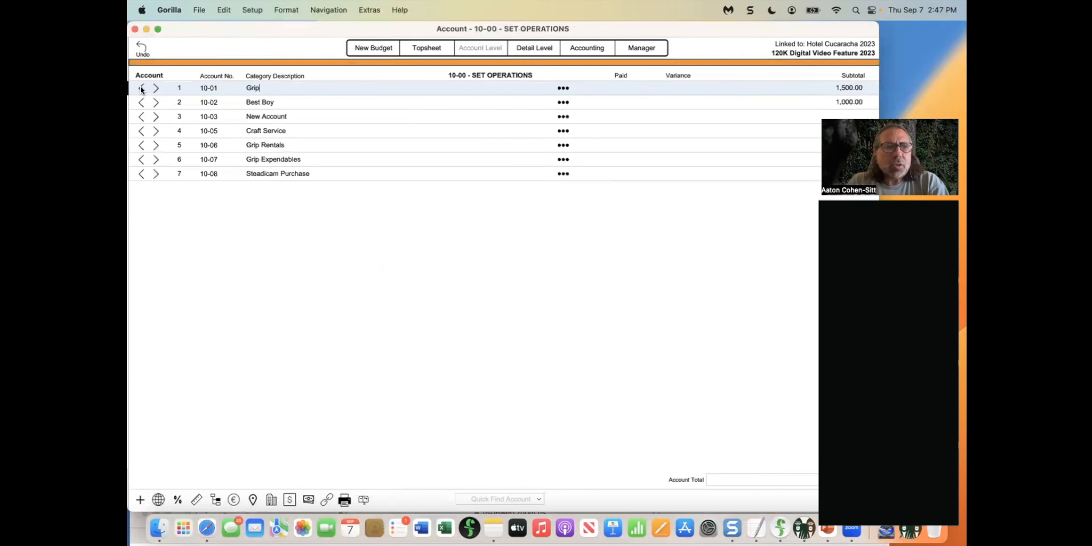
pyautogui.click(141, 89)
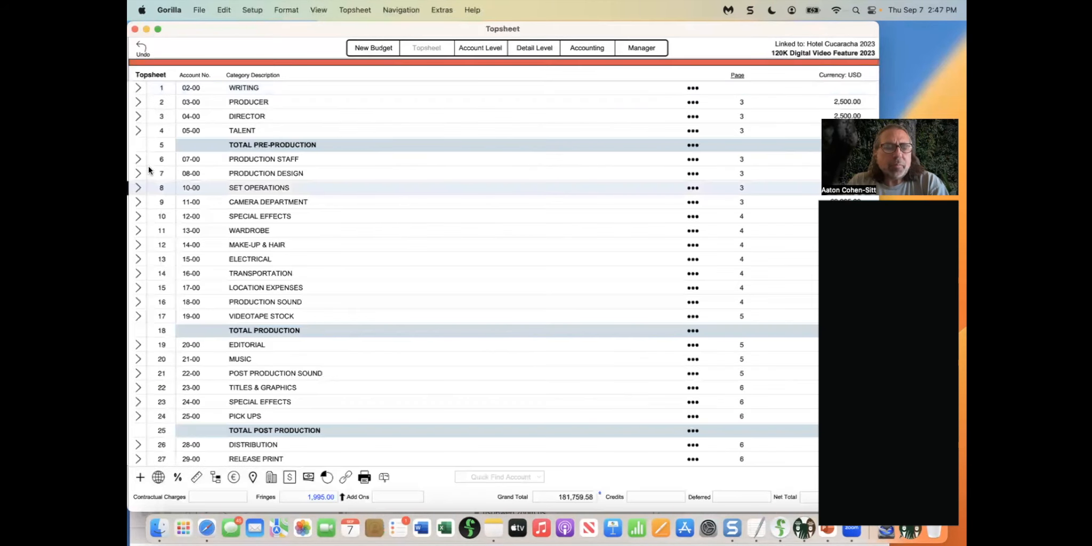
pyautogui.click(140, 199)
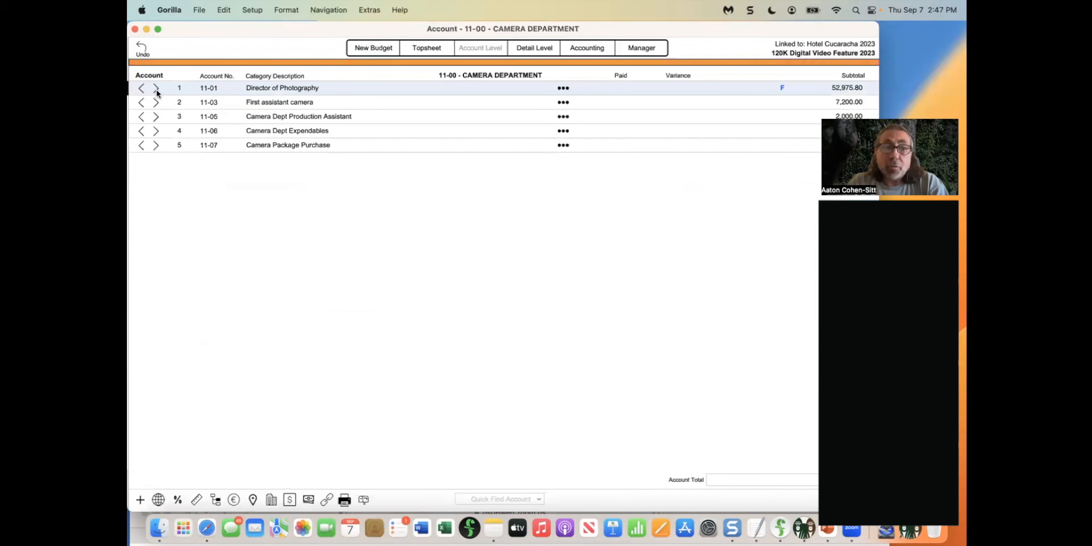
pyautogui.click(155, 88)
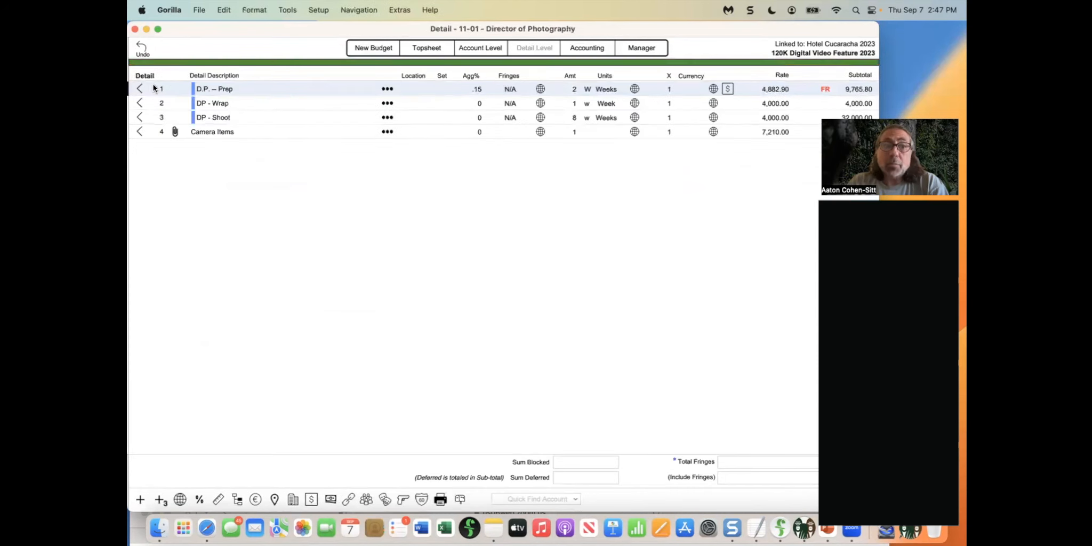
pyautogui.click(387, 89)
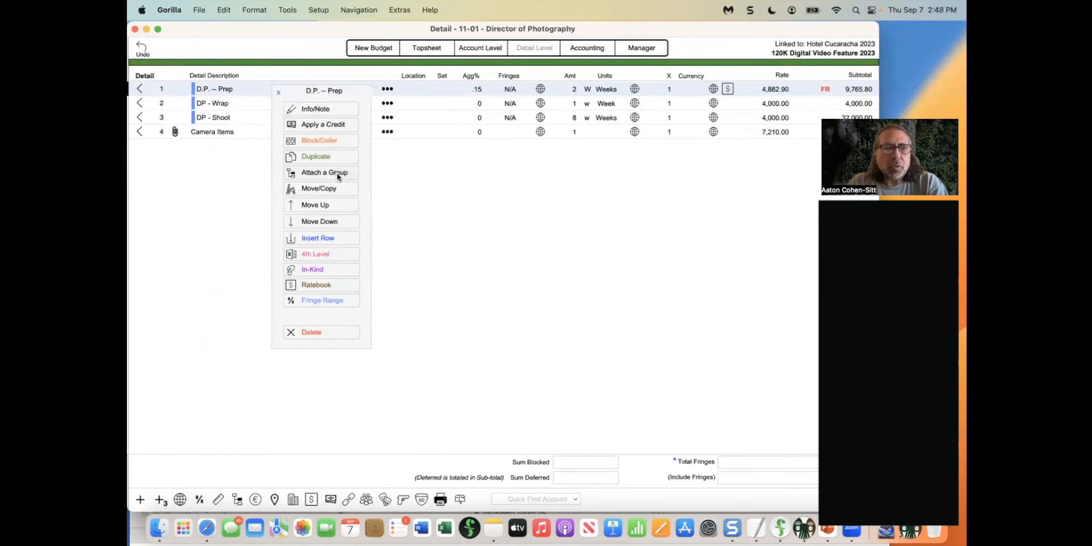
pyautogui.click(337, 173)
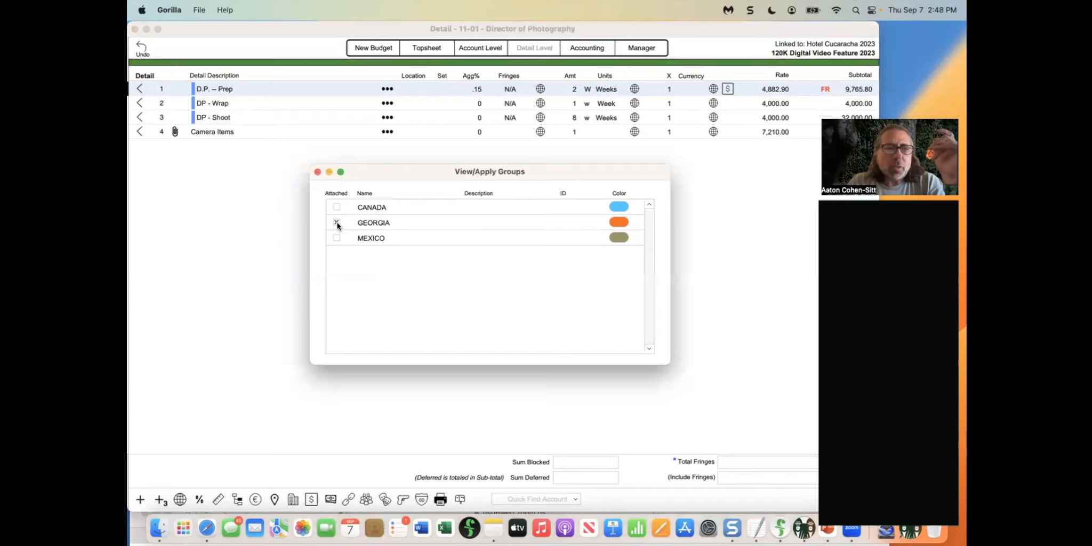
pyautogui.click(337, 223)
pyautogui.click(317, 172)
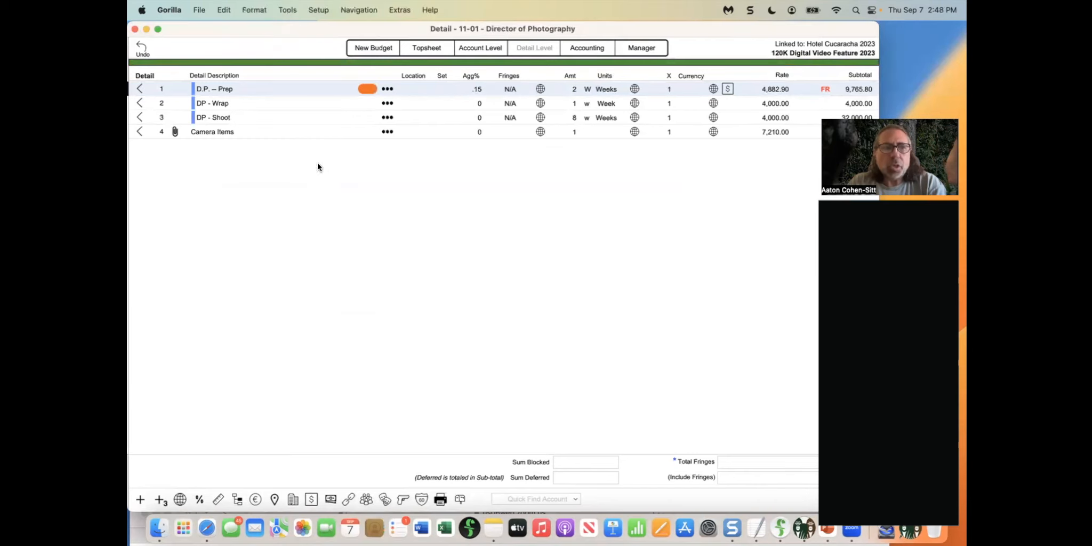
# Attach the GEORGIA group to the DP - Wrap and DP - Shoot detail lines.
pyautogui.click(387, 103)
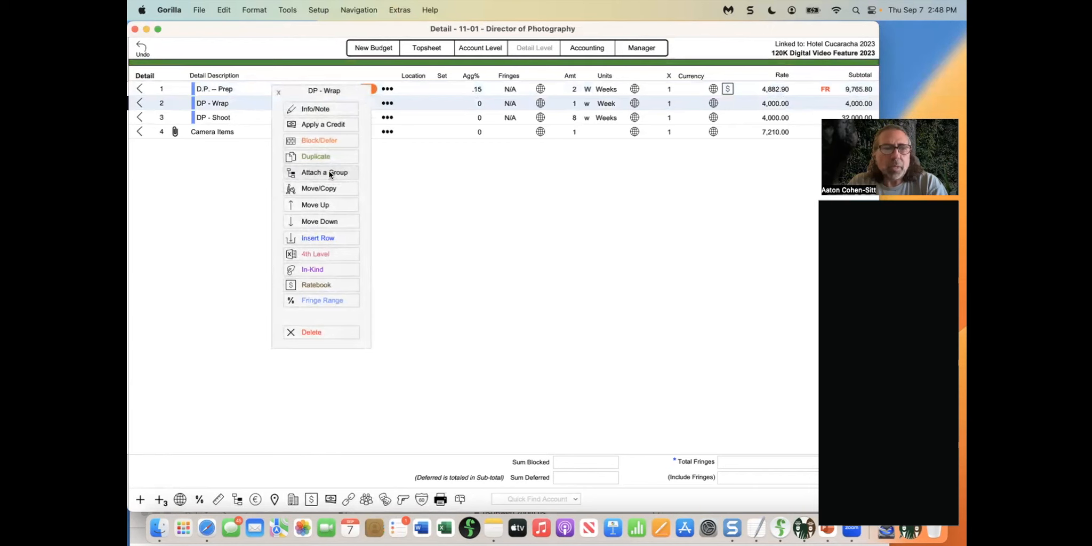
pyautogui.click(329, 171)
pyautogui.click(332, 221)
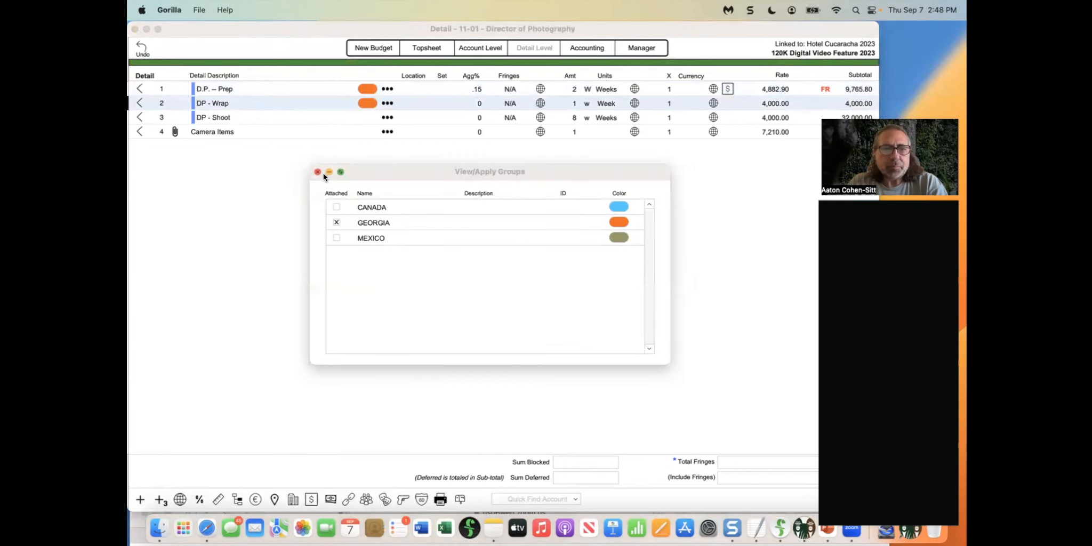
pyautogui.click(387, 118)
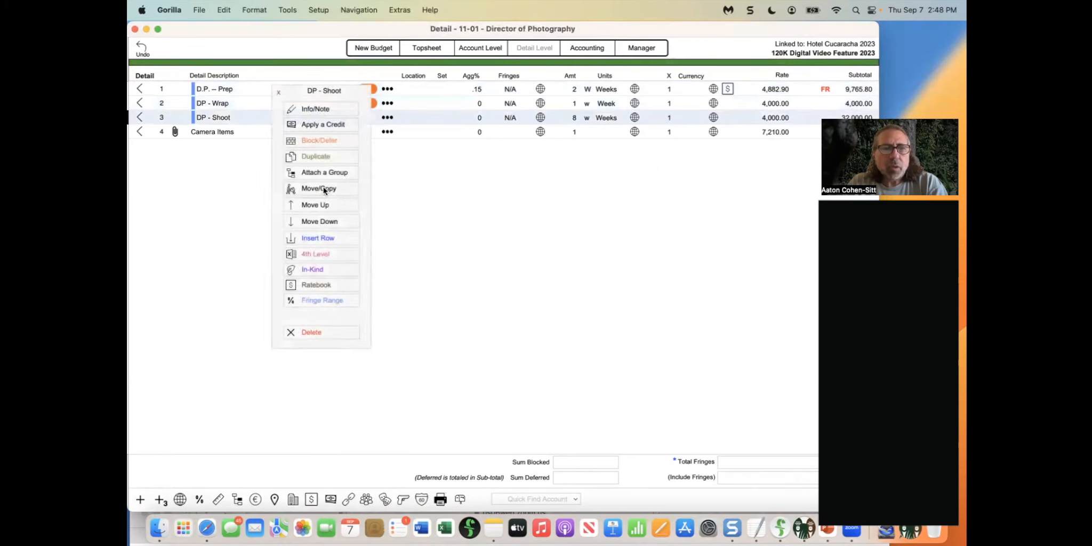
pyautogui.click(320, 173)
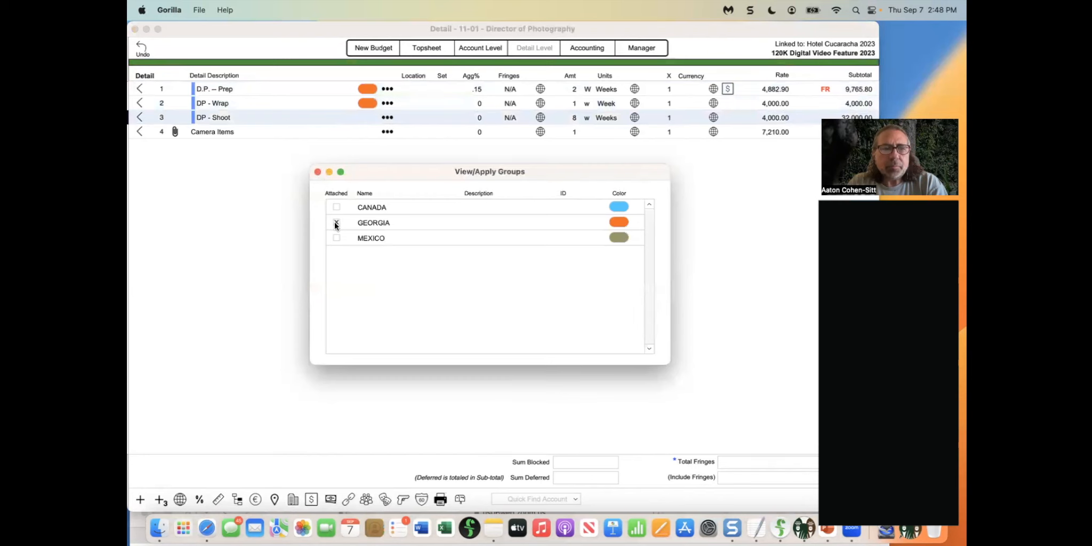
pyautogui.click(334, 222)
pyautogui.click(318, 171)
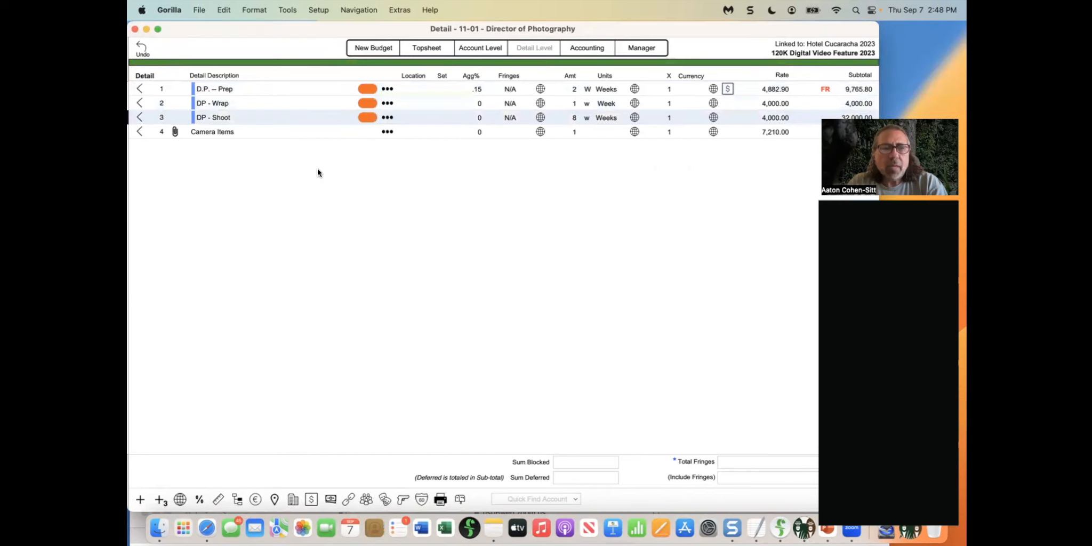
# Return to the Topsheet and open the detail level of the Off-line Editing System account under 20-00 Editorial.
pyautogui.click(139, 88)
pyautogui.click(140, 88)
pyautogui.click(138, 259)
pyautogui.click(140, 88)
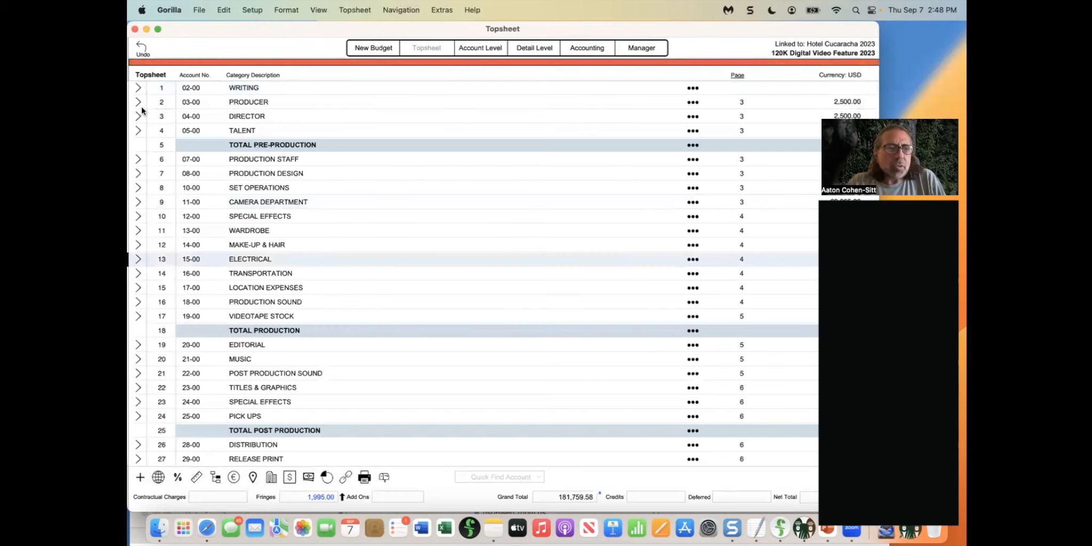
pyautogui.click(138, 344)
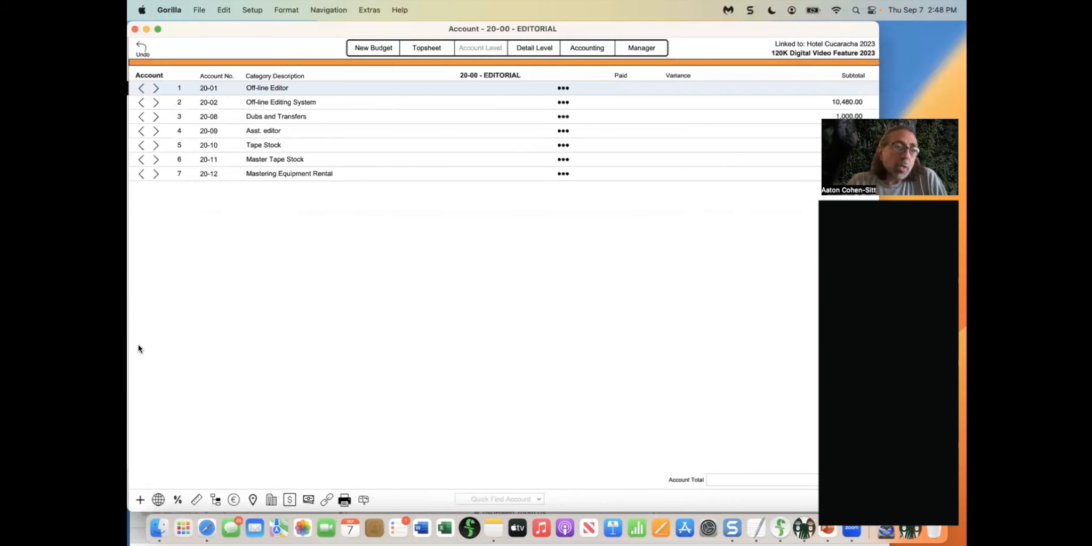
pyautogui.click(155, 103)
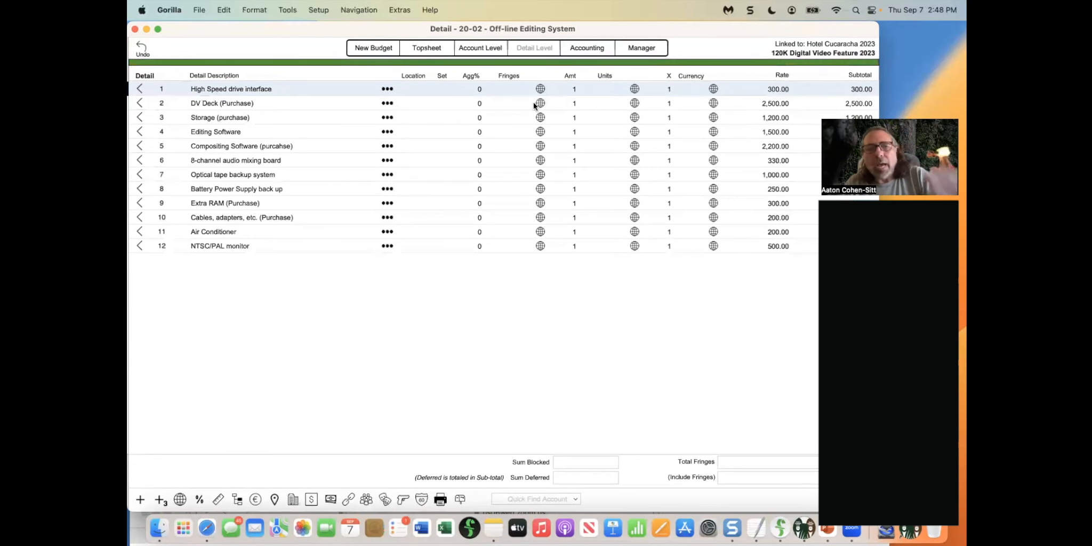
# Attach the MEXICO group to the High Speed drive interface detail line.
pyautogui.click(388, 89)
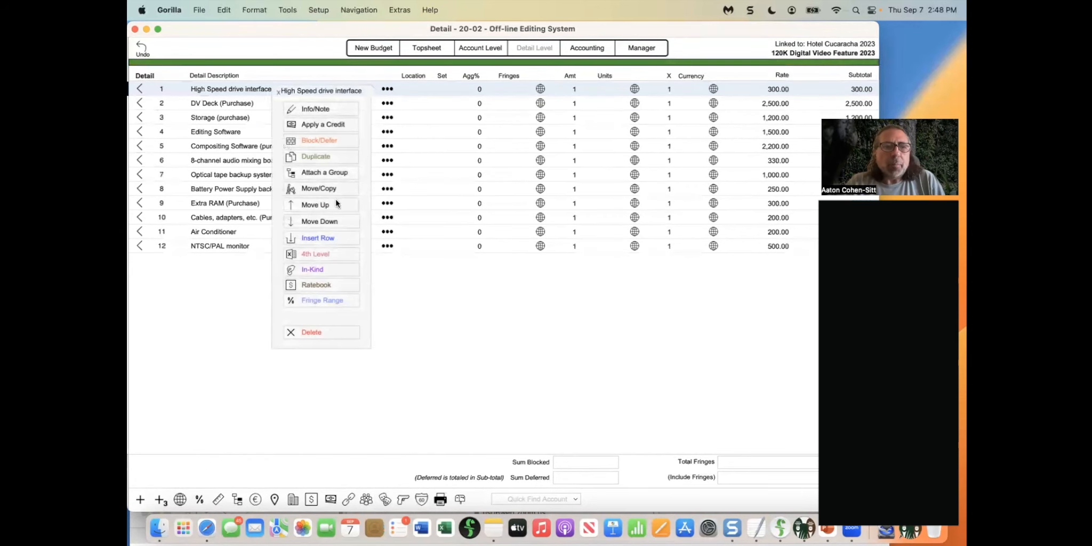
pyautogui.click(324, 171)
pyautogui.click(335, 238)
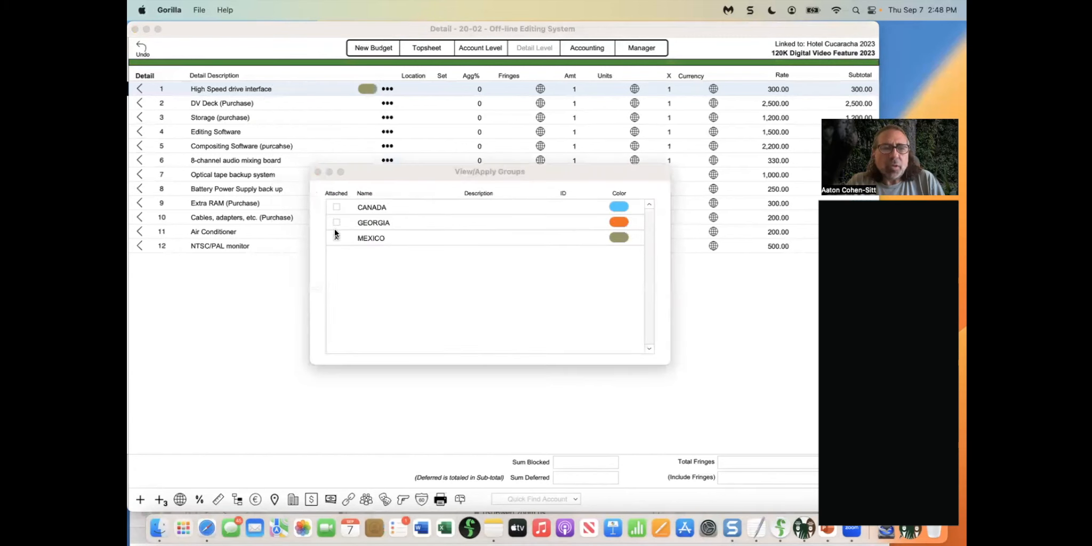
pyautogui.click(318, 172)
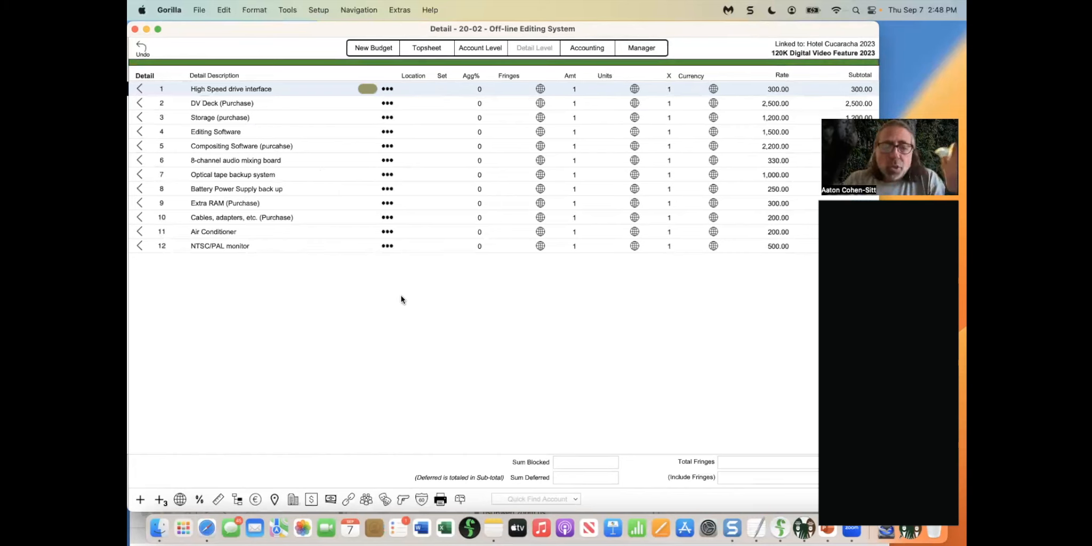
# Preview the Group Report, then review the groups' Include in Budget options in the group setup.
pyautogui.click(440, 499)
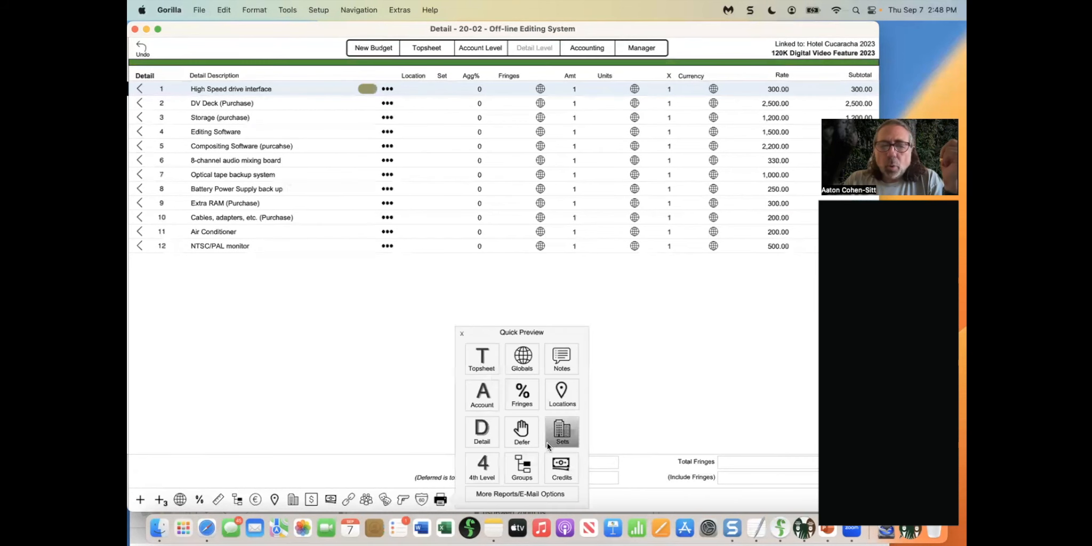
pyautogui.click(517, 475)
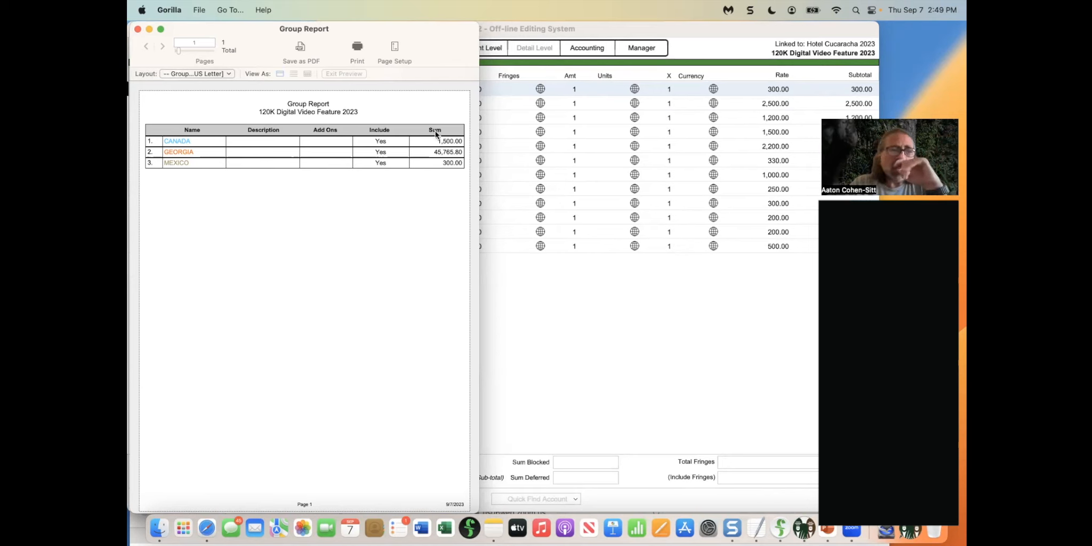
pyautogui.click(137, 29)
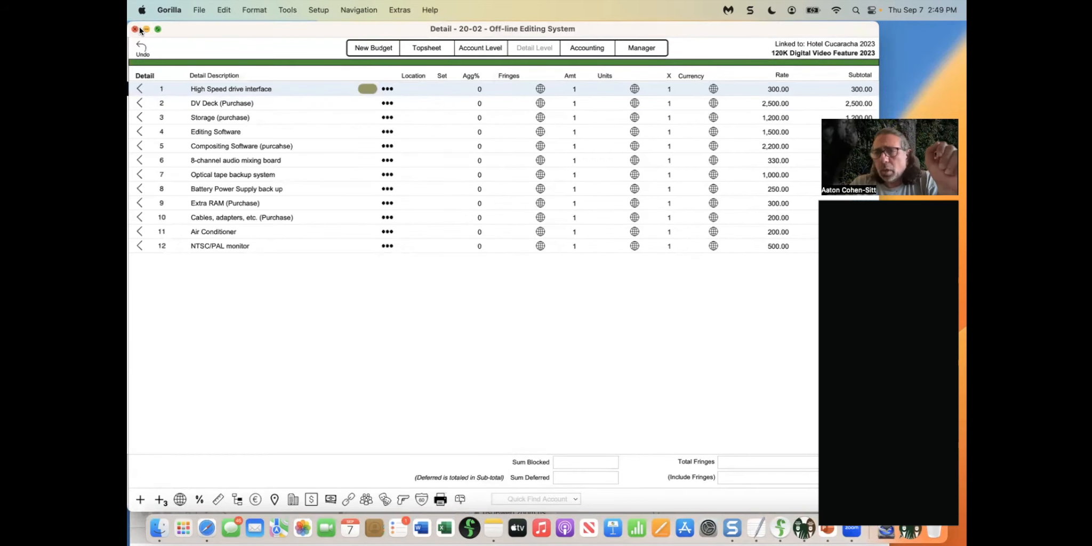
pyautogui.click(237, 499)
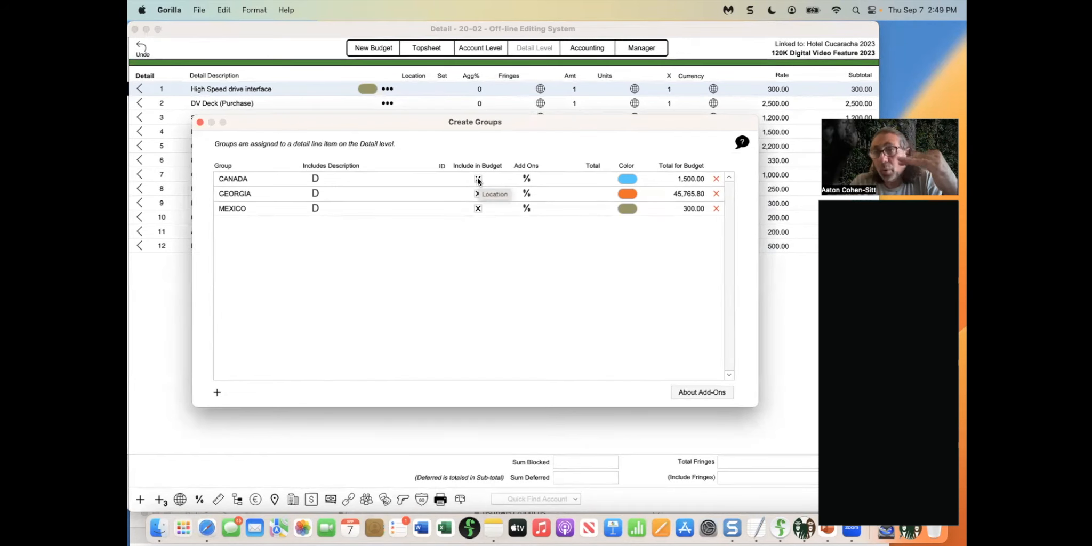
pyautogui.click(199, 122)
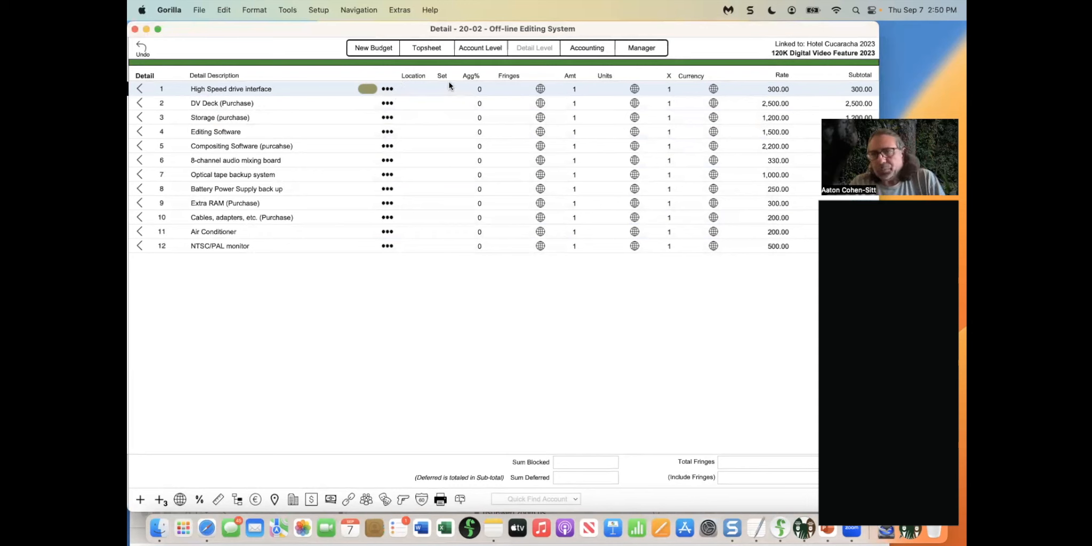
# Switch to PowerPoint to show the Section 8: Contractual Charges slide and return to Gorilla.
pyautogui.press('super+Tab')
pyautogui.press('super+Tab')
pyautogui.press('super+shift+Tab')
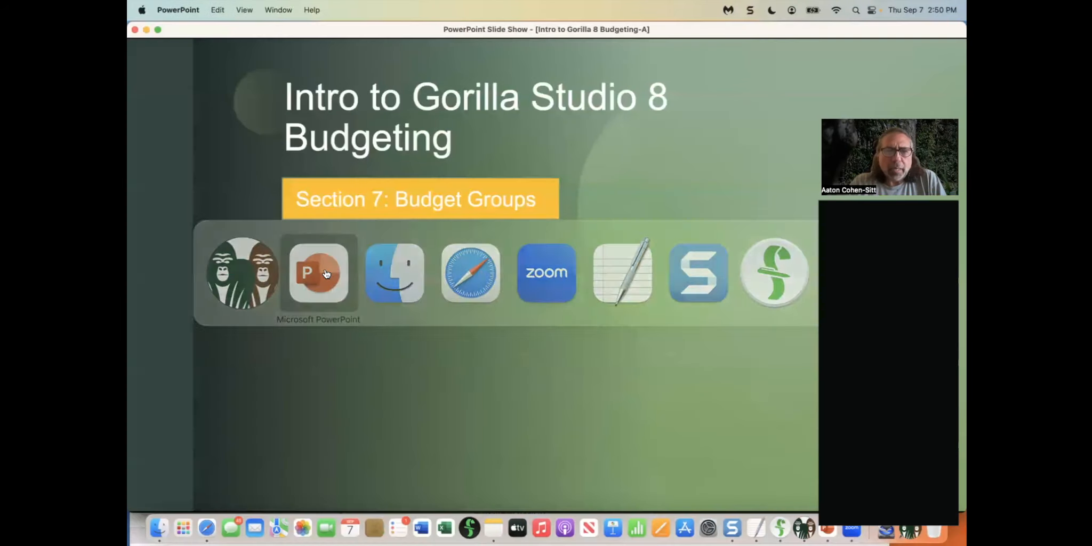
pyautogui.press('Right')
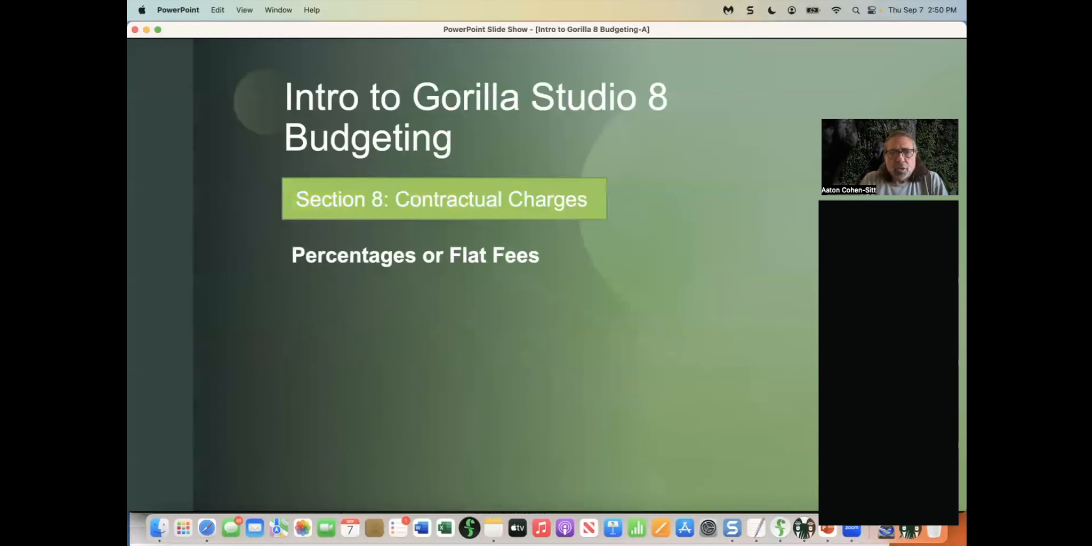
pyautogui.press('super+Tab')
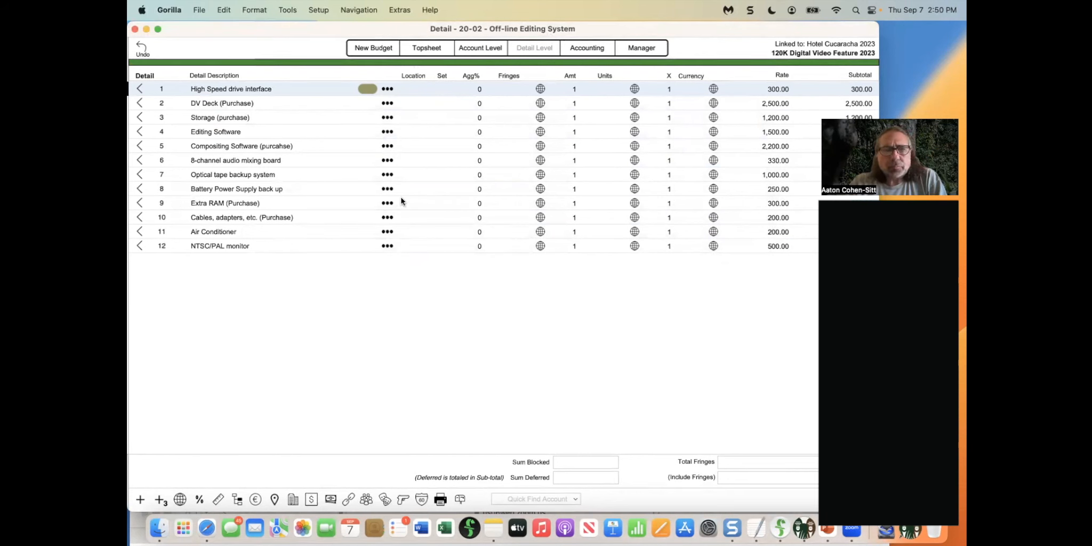
# Return to the Topsheet and open the Contractual Charge window for inserting or deleting charges.
pyautogui.click(411, 49)
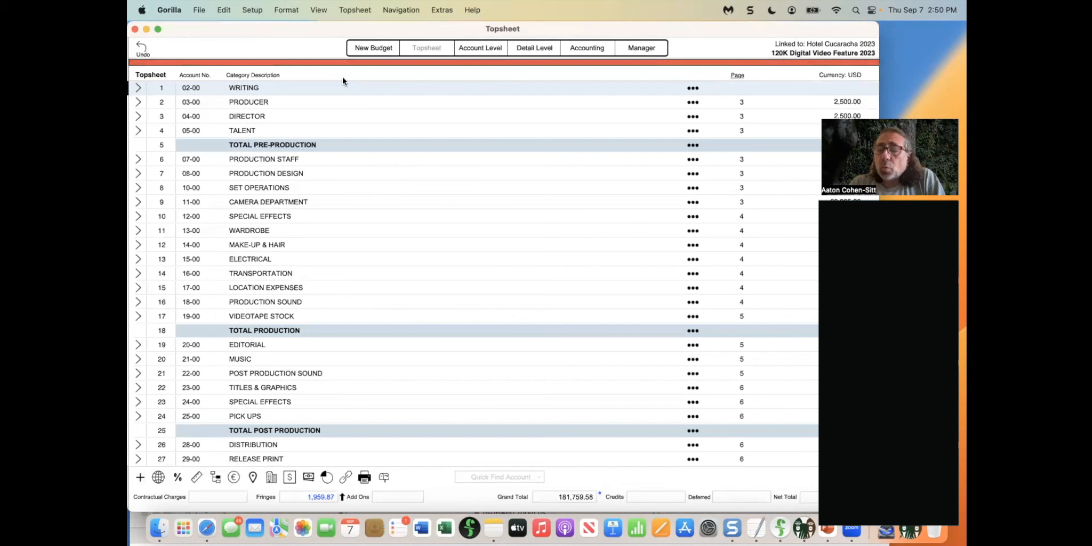
pyautogui.scroll(-1, 338, 92)
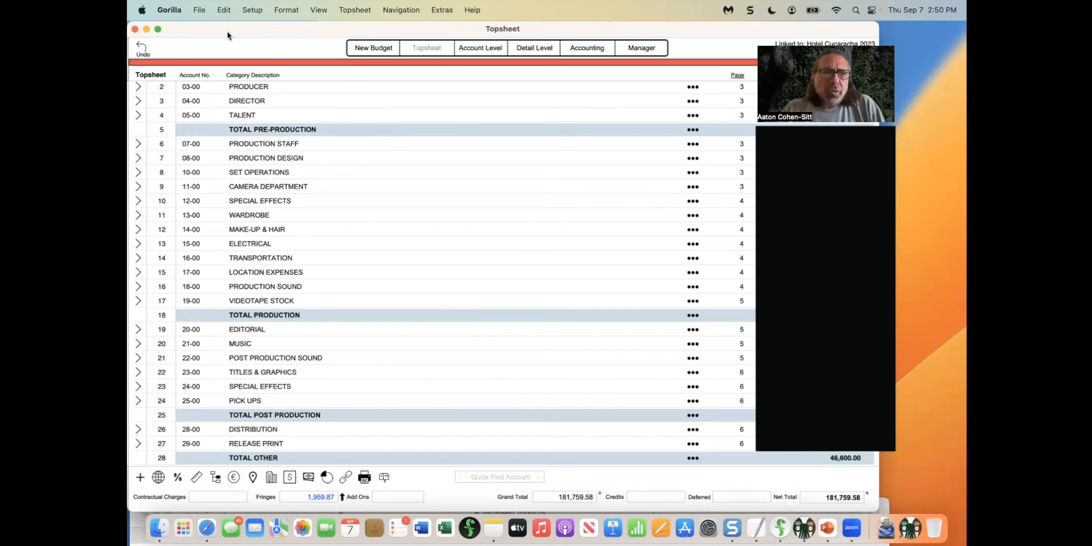
pyautogui.click(224, 10)
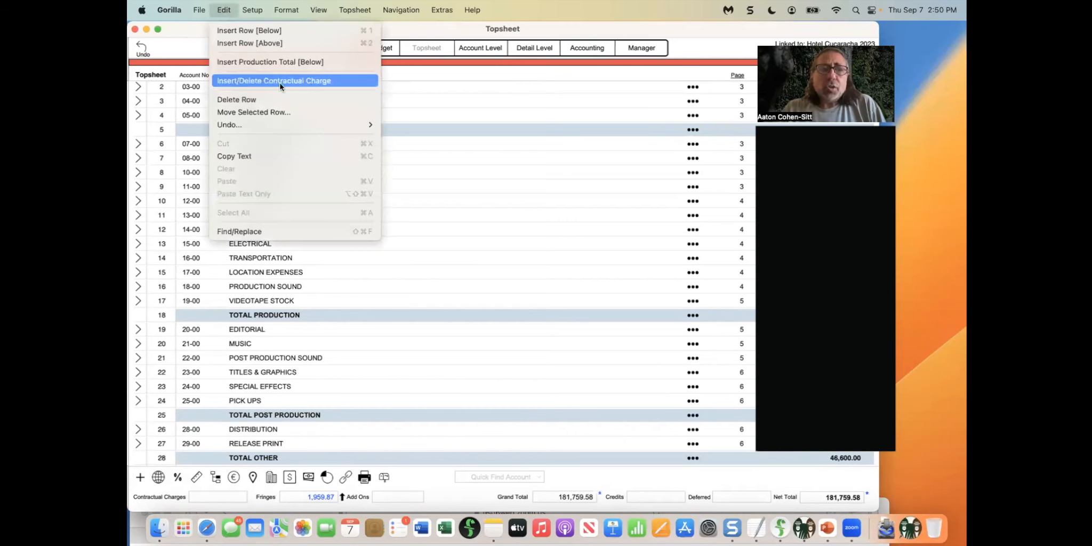
pyautogui.click(314, 82)
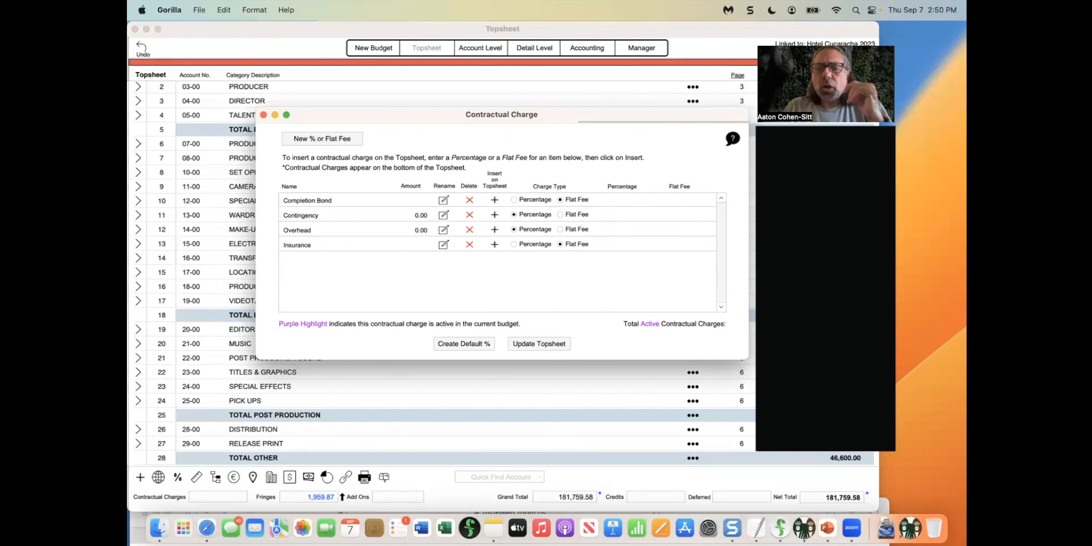
# Read the About Contractual Charges help on percentages, flat fees and inserting charges, and close it.
pyautogui.click(732, 139)
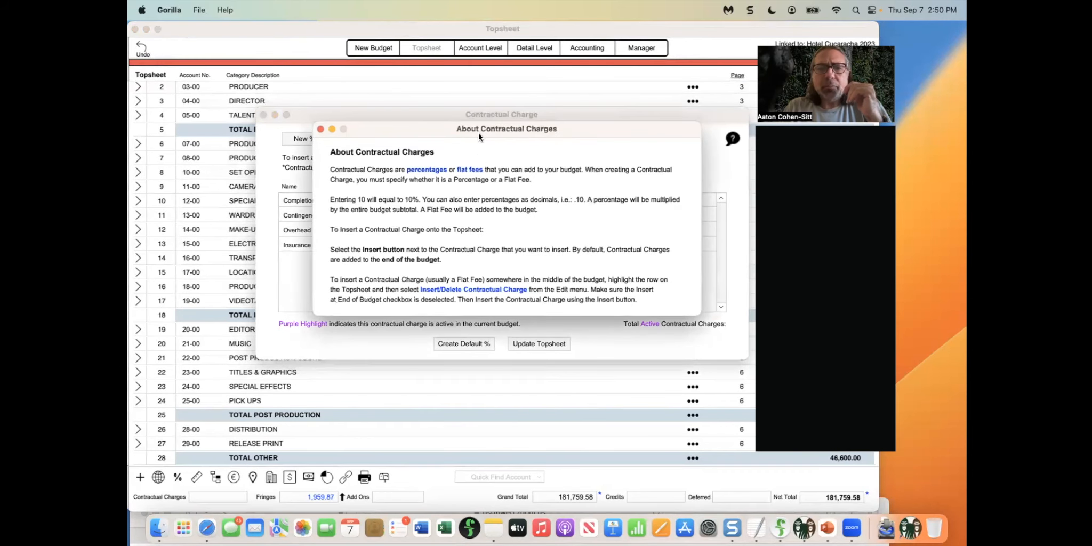
pyautogui.moveTo(478, 133); pyautogui.dragTo(408, 79)
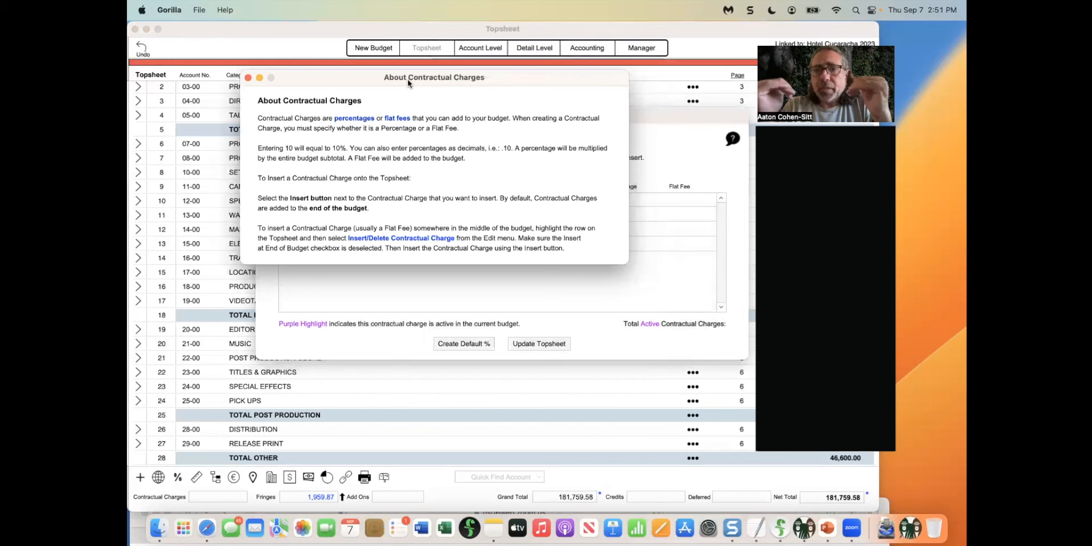
pyautogui.click(248, 77)
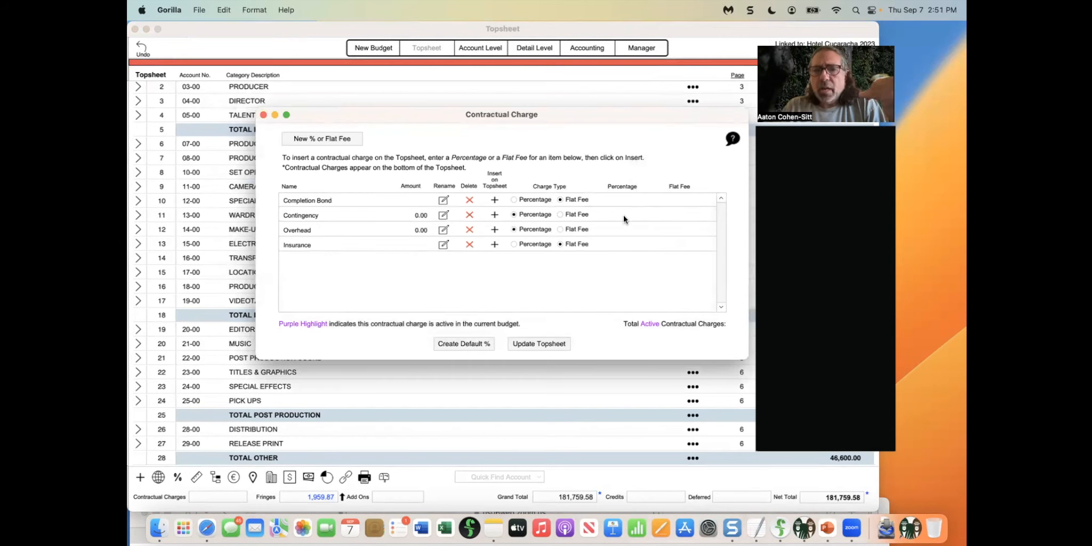
# Set the Contingency charge to 10% and insert it on the Topsheet, closing the Contractual Charge window.
pyautogui.write('10')
pyautogui.press('Return')
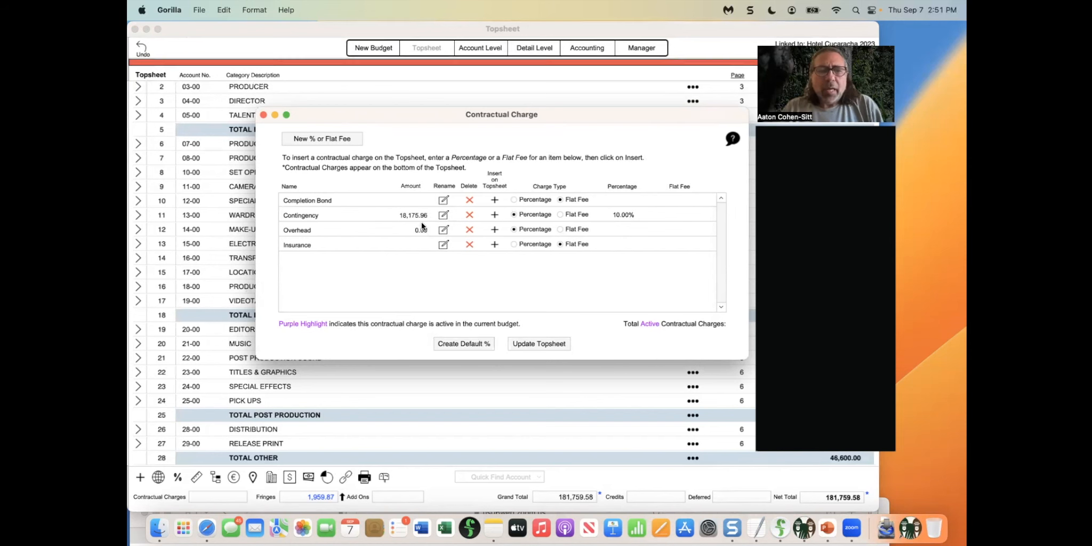
pyautogui.click(494, 214)
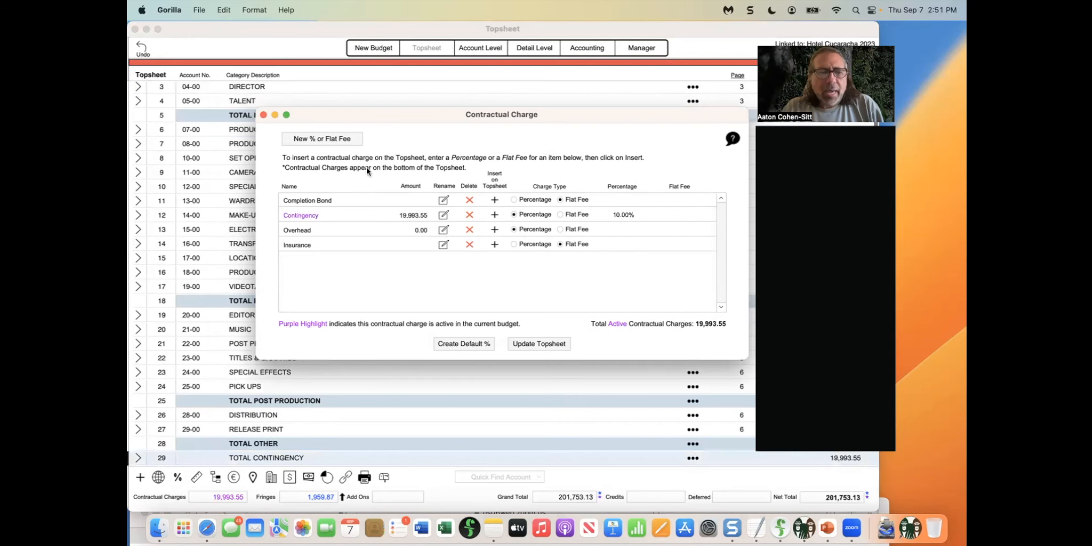
pyautogui.click(263, 114)
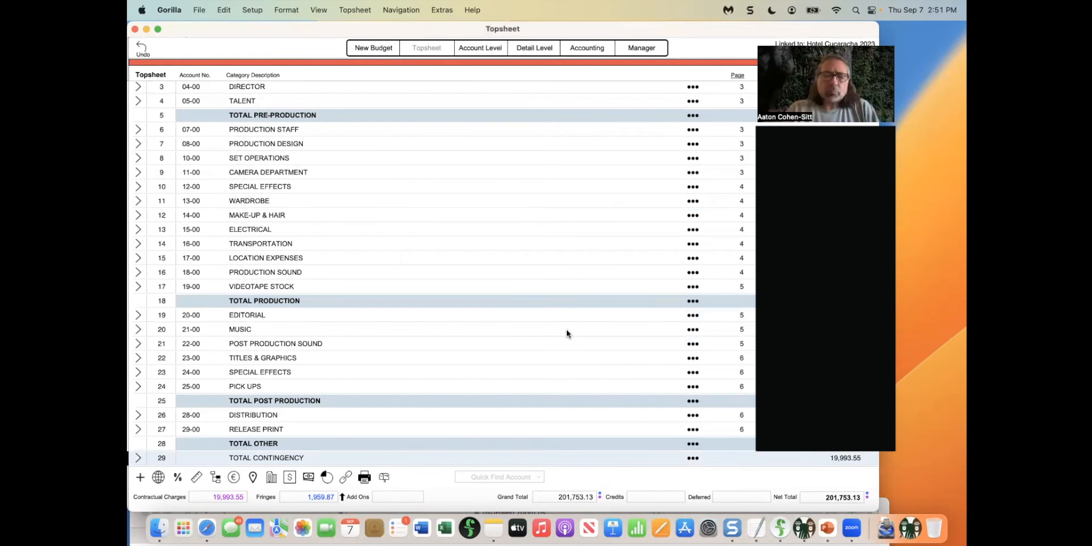
# Switch to PowerPoint to show the Section 9: Captions & Headers slide and return to Gorilla.
pyautogui.press('super+Tab')
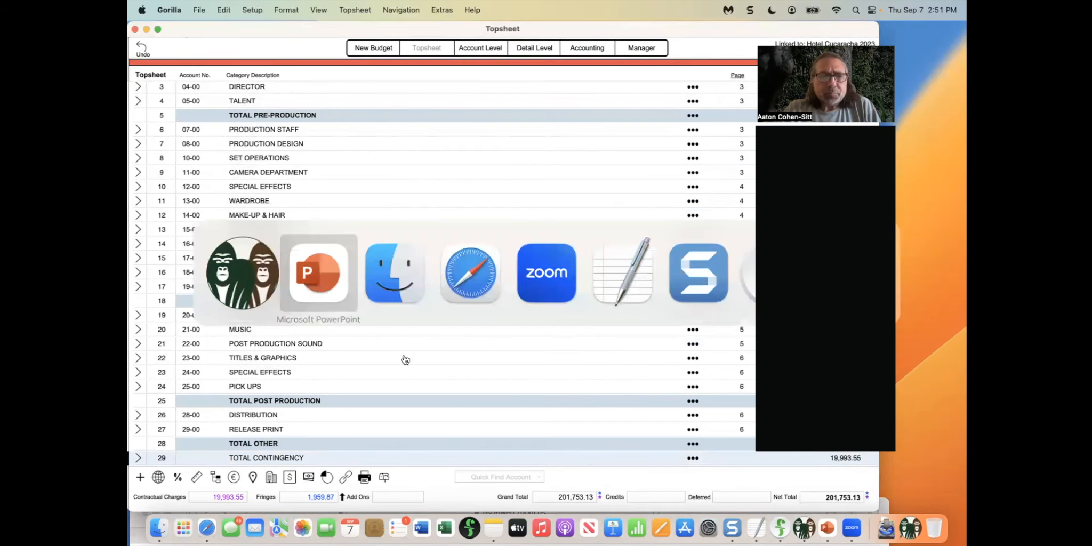
pyautogui.click(339, 284)
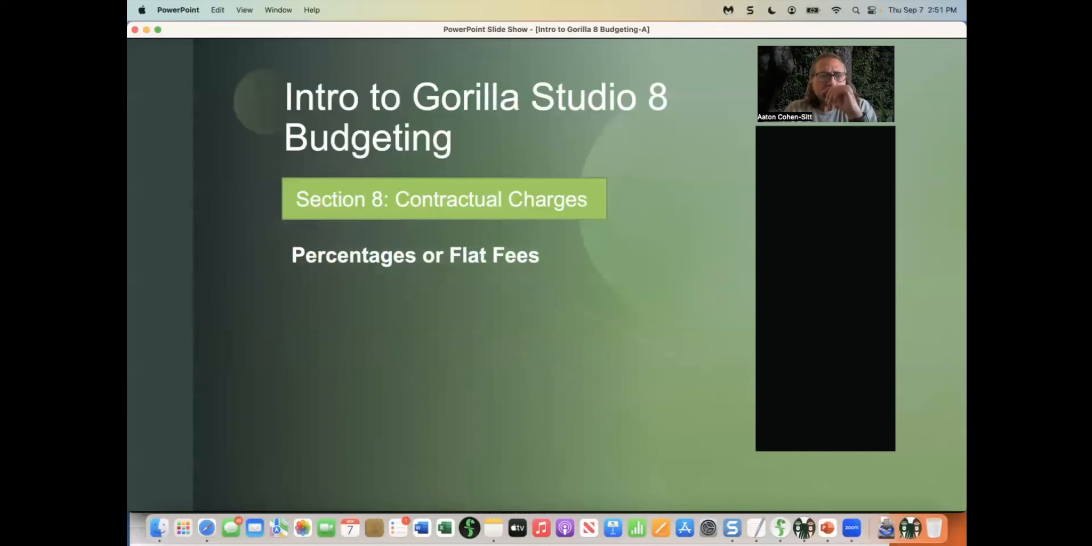
pyautogui.press('Right')
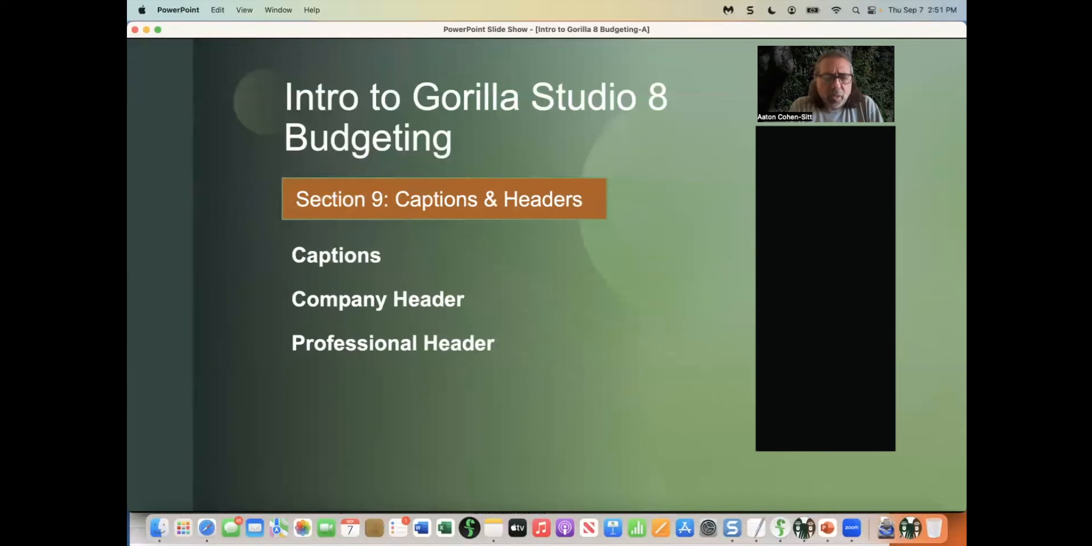
pyautogui.press('super+Tab')
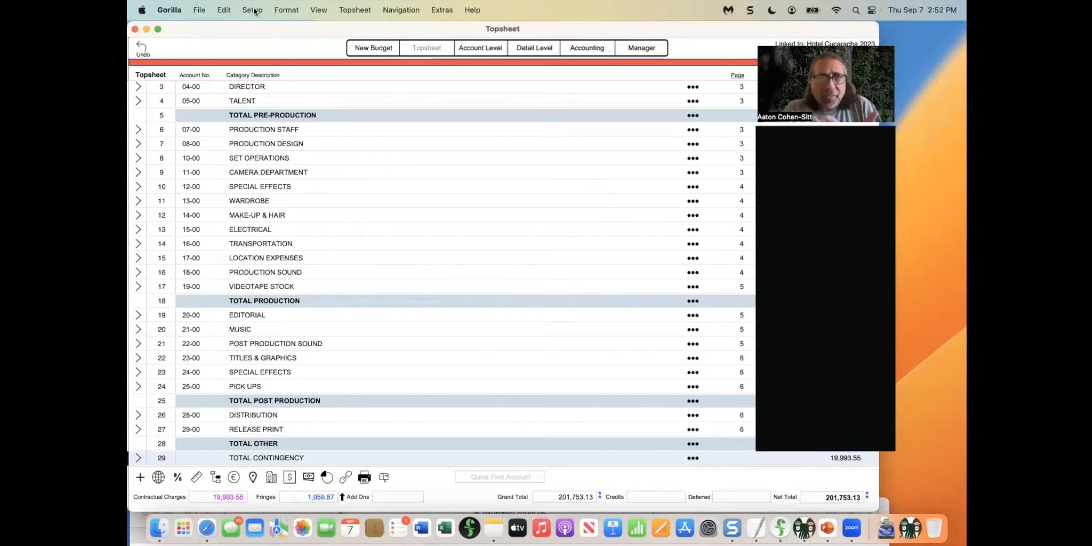
# Open the Captions setup and add the linked schedule's Director of Photography and Producer as the first two left-side captions.
pyautogui.click(225, 9)
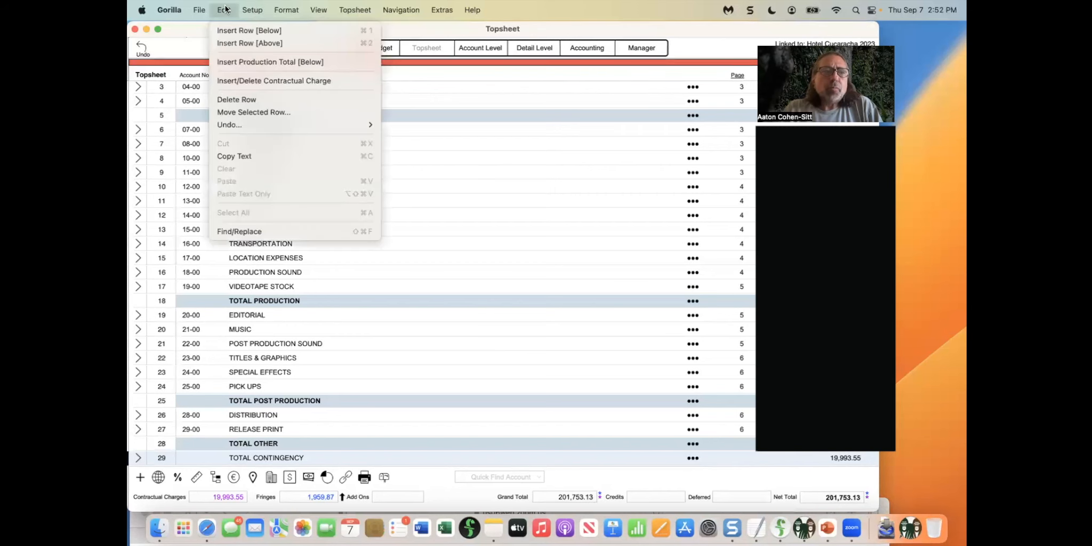
pyautogui.moveTo(248, 8)
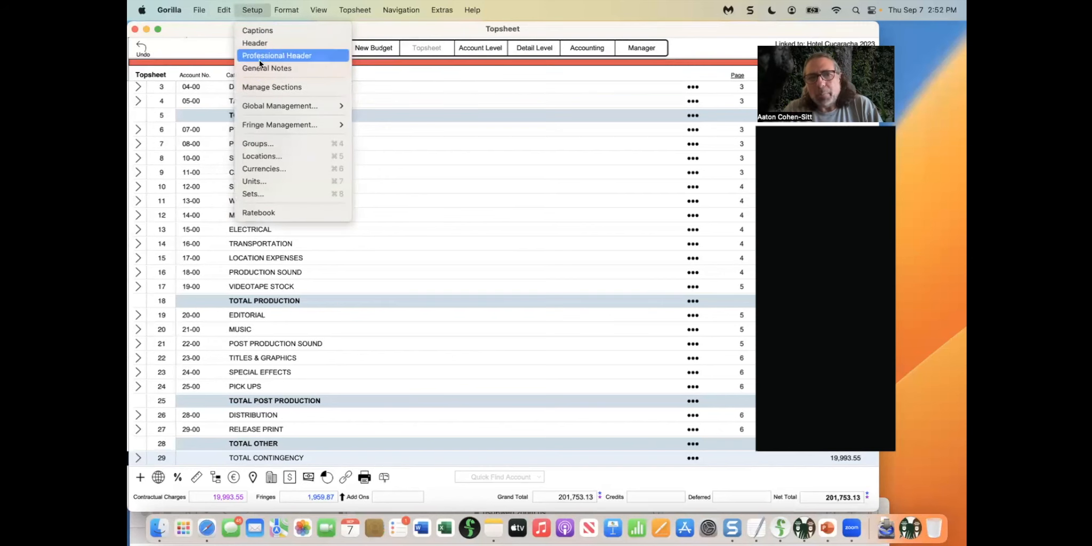
pyautogui.click(267, 30)
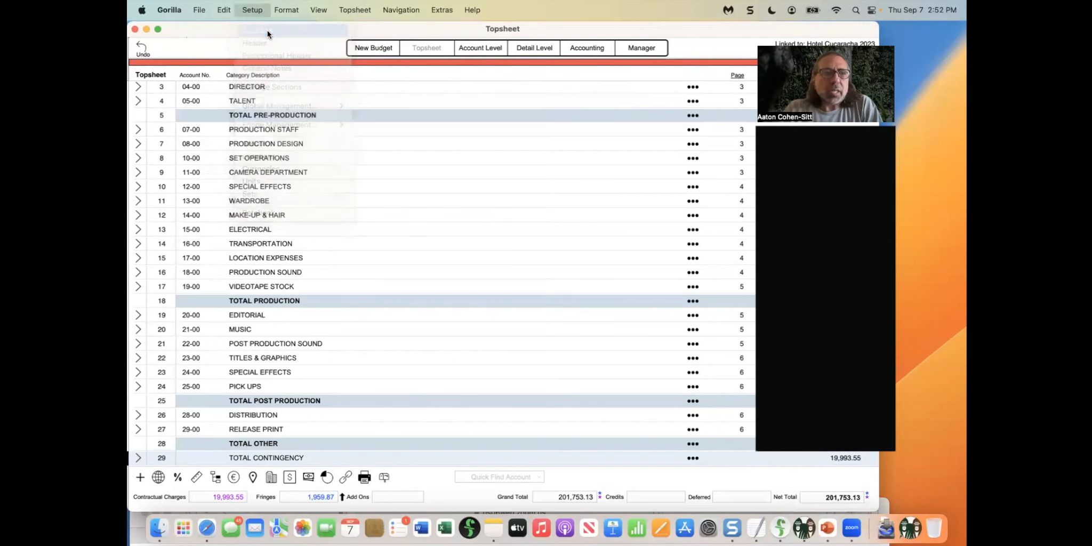
pyautogui.moveTo(393, 81); pyautogui.dragTo(336, 80)
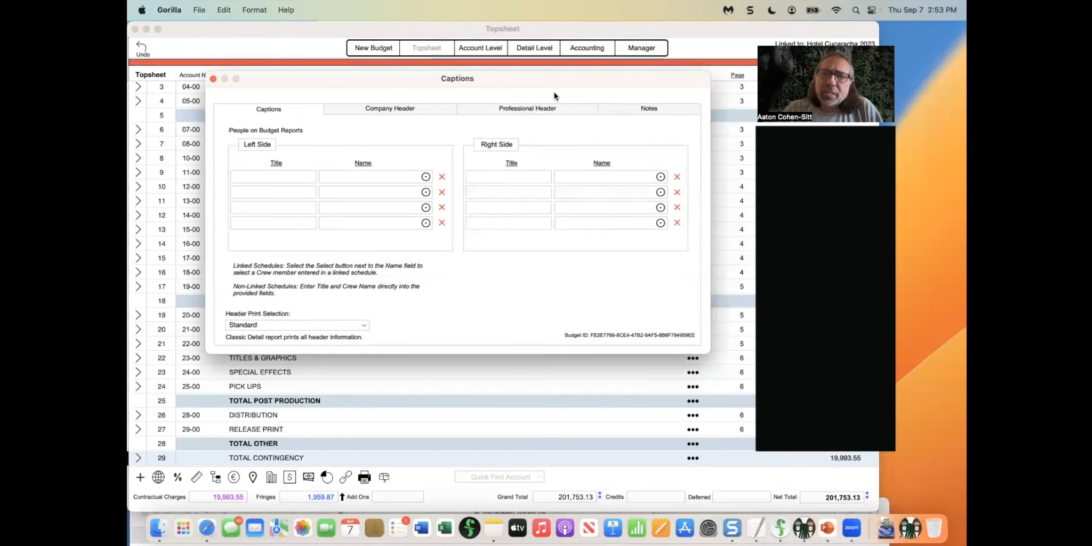
pyautogui.click(426, 176)
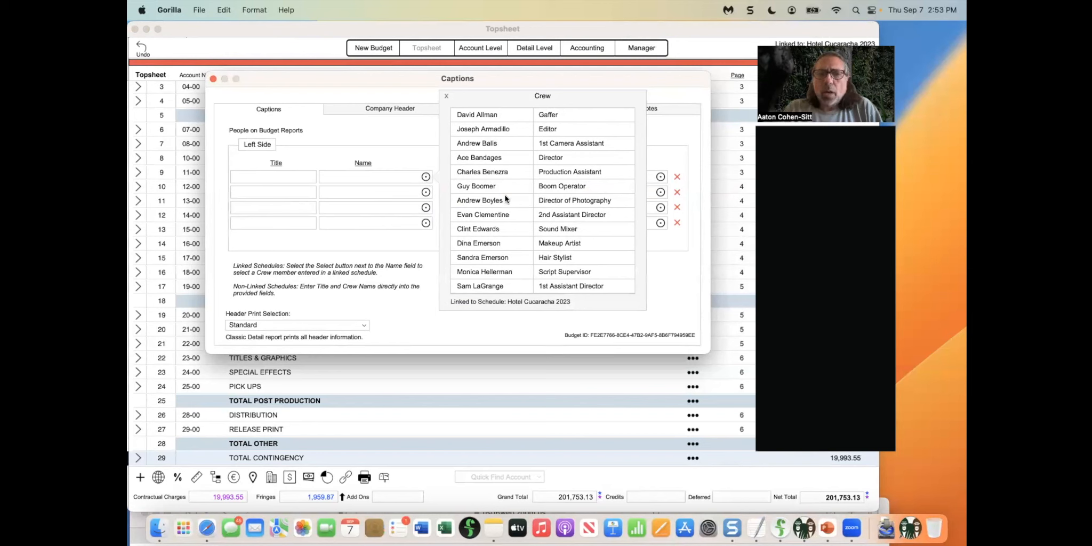
pyautogui.doubleClick(477, 202)
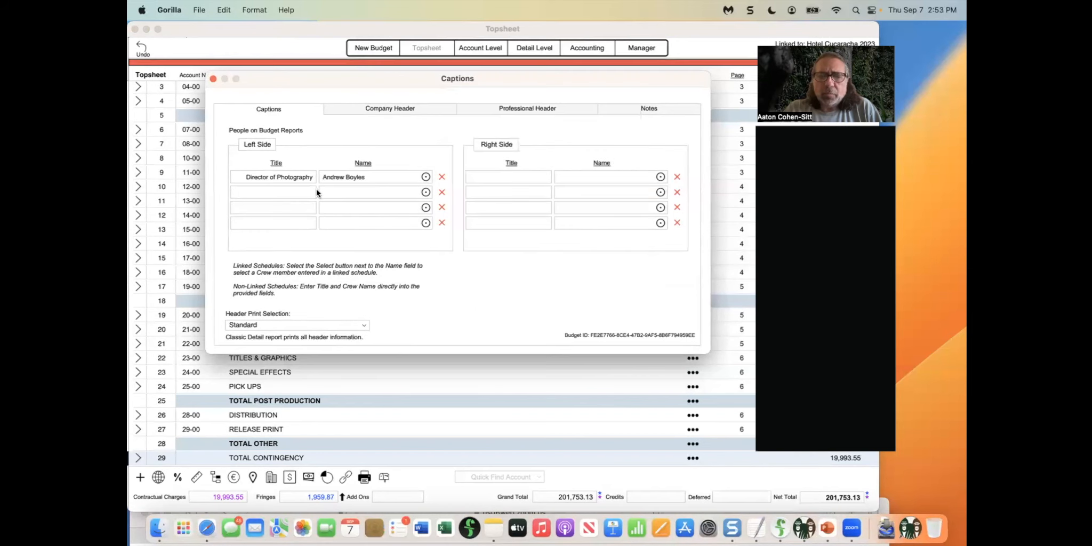
pyautogui.click(425, 191)
pyautogui.scroll(-5, 543, 243)
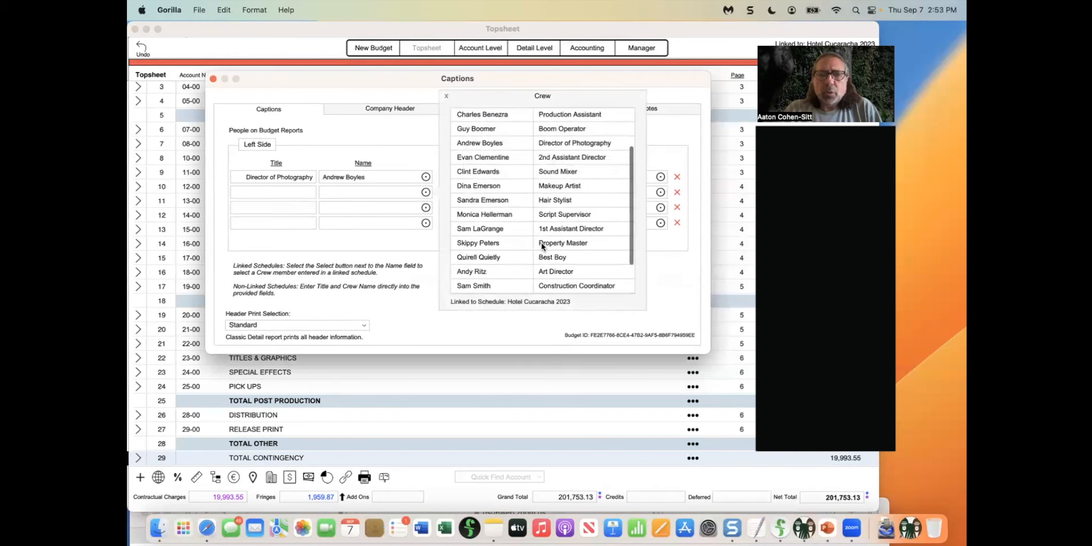
pyautogui.doubleClick(478, 271)
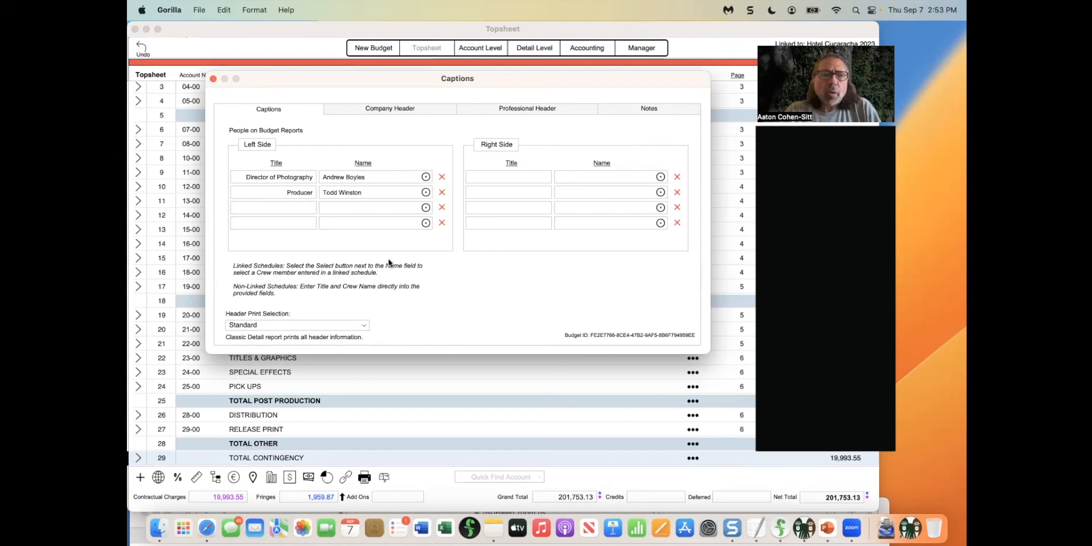
# Set the Company Header to use the info entered here and insert JungleSoftware_logo.png from Documents > Jungle Software as the budget logo.
pyautogui.click(426, 109)
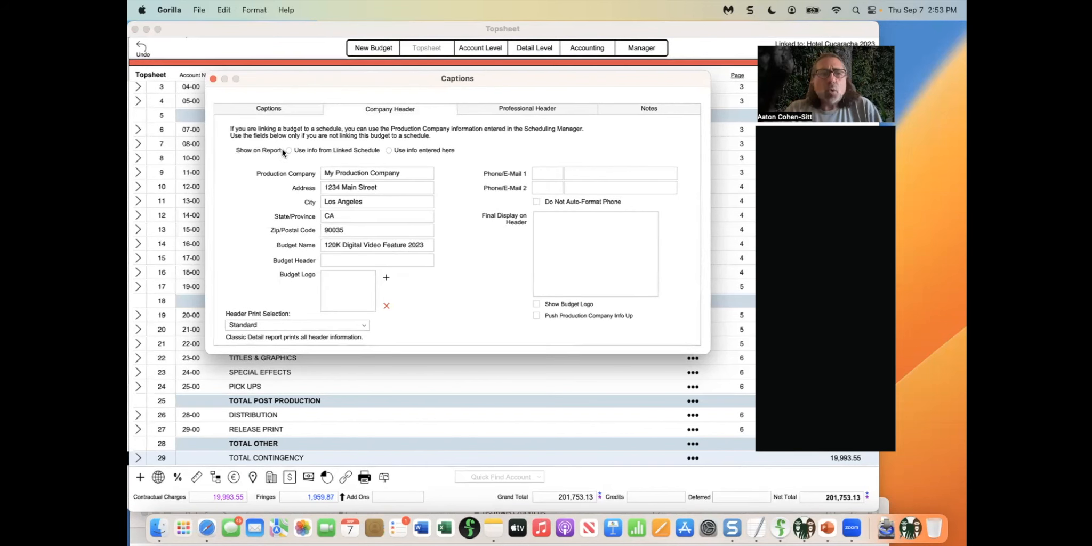
pyautogui.click(388, 150)
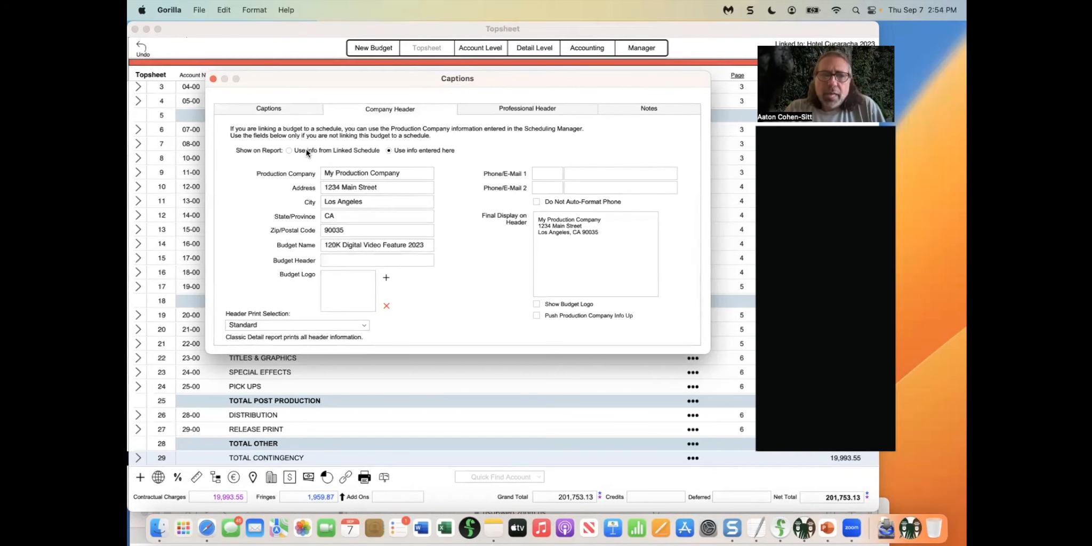
pyautogui.click(386, 278)
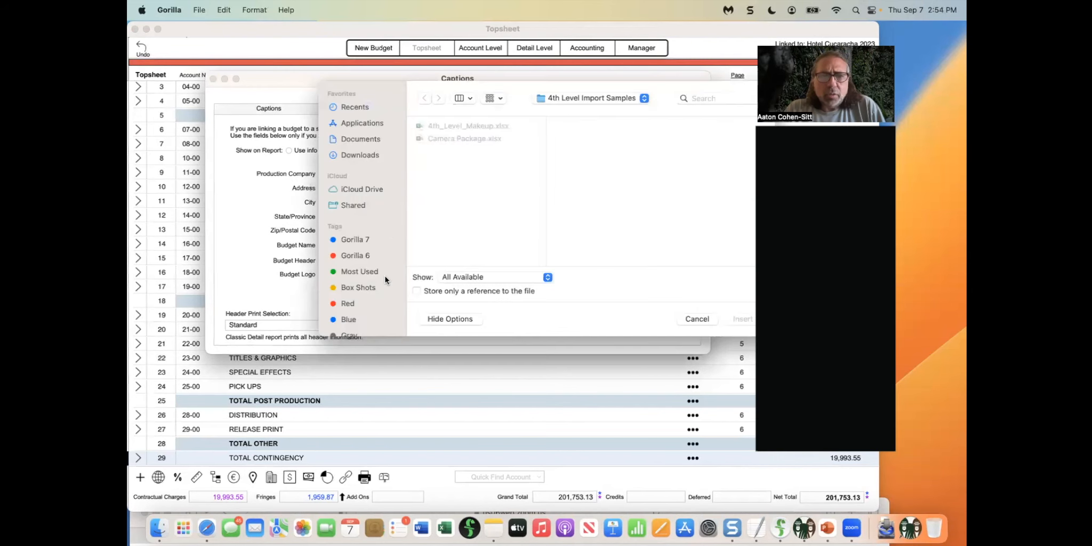
pyautogui.click(369, 138)
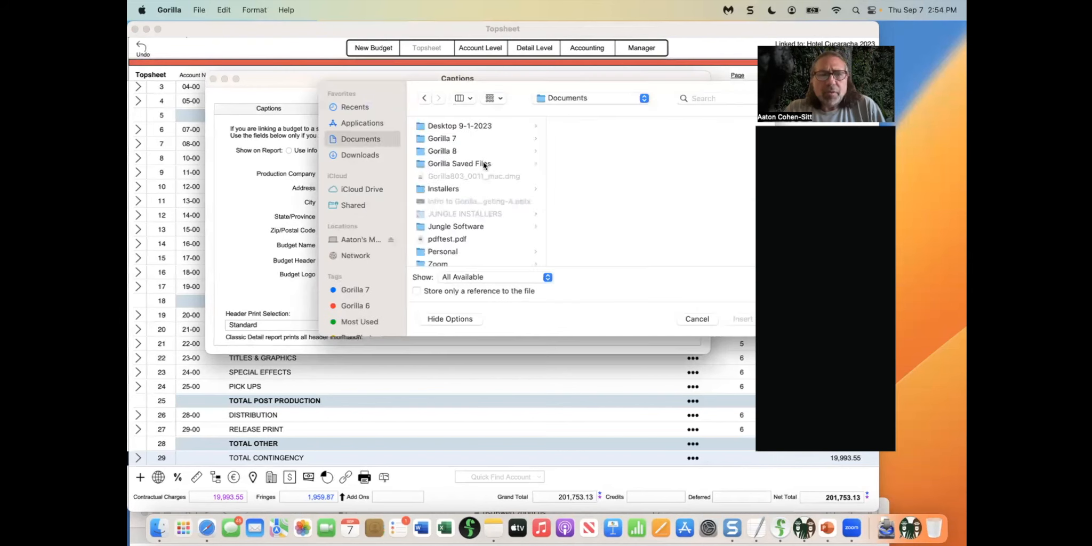
pyautogui.click(452, 224)
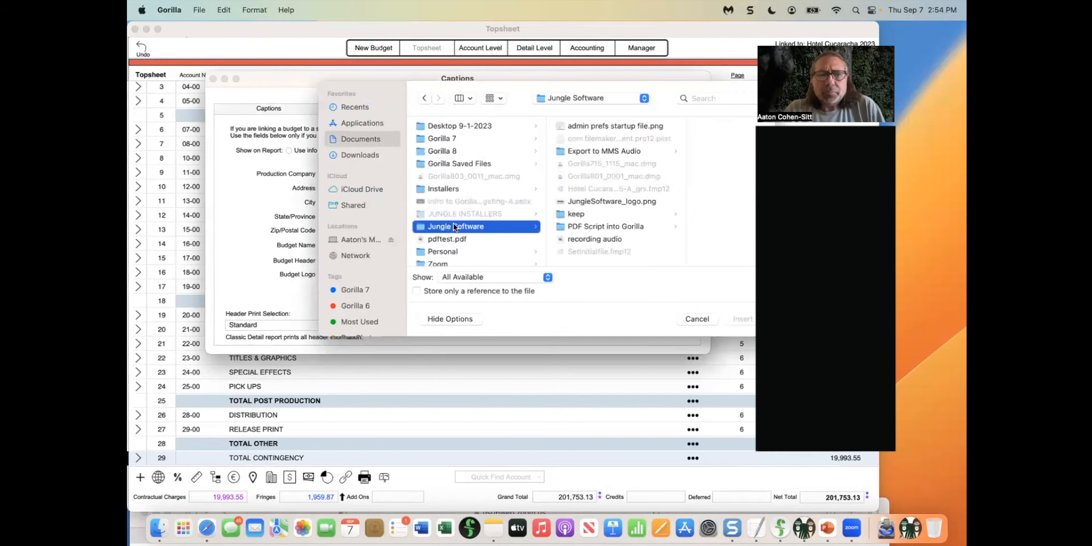
pyautogui.click(574, 201)
pyautogui.click(726, 319)
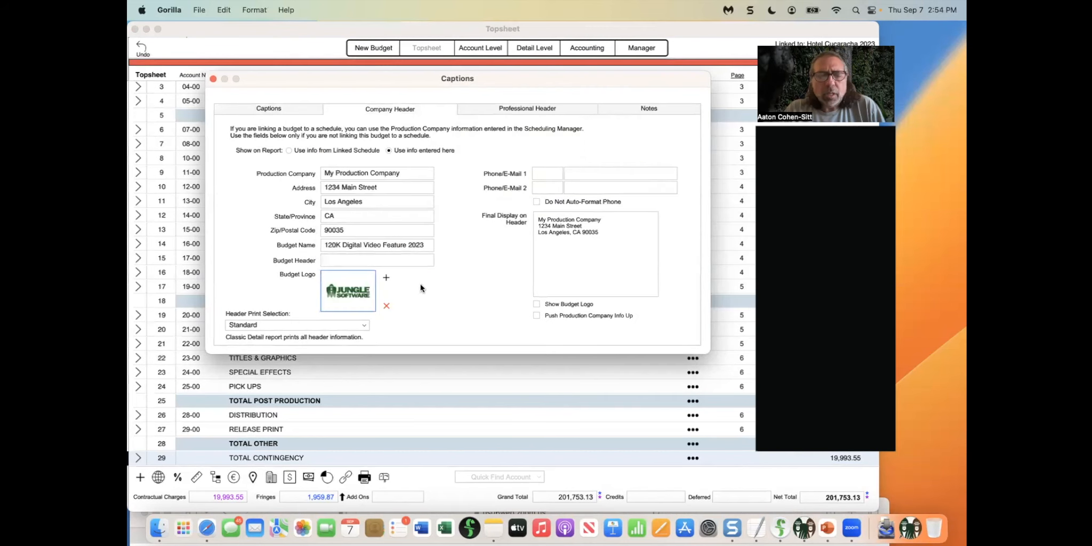
# Enable Show Budget Logo and Push Production Company Info Up, and compare the linked-schedule header option with the info entered here.
pyautogui.click(536, 304)
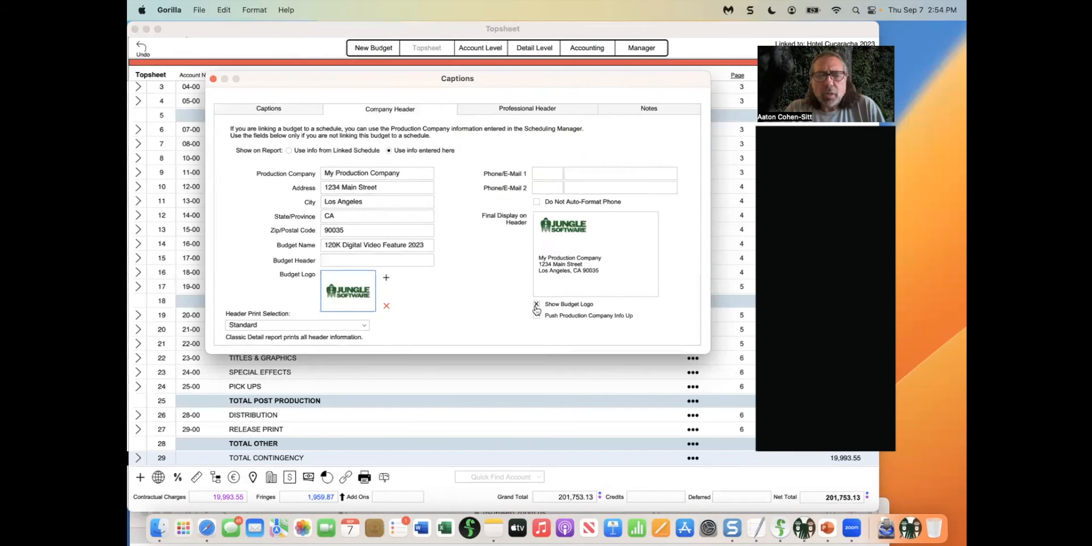
pyautogui.click(536, 315)
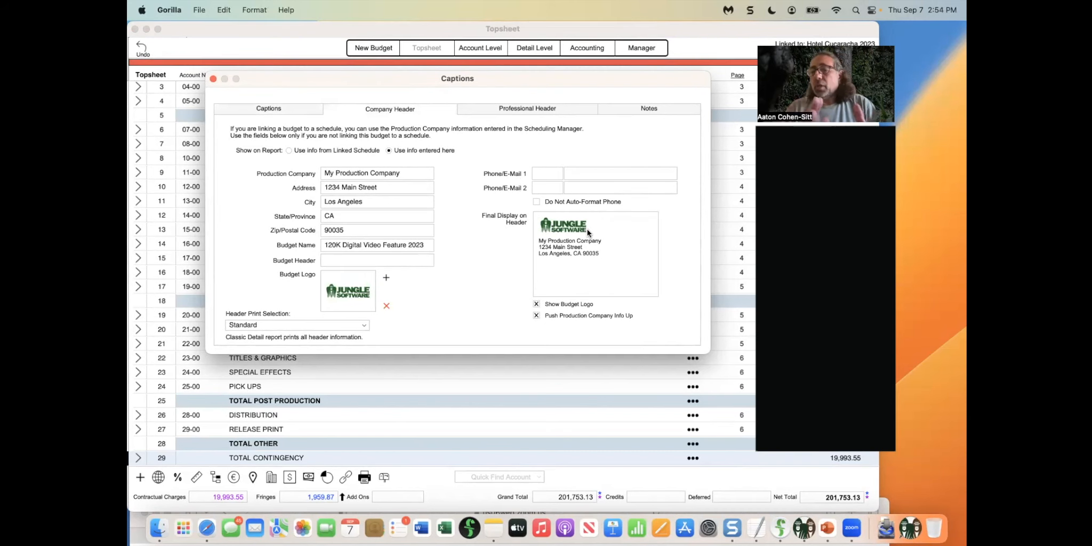
pyautogui.click(287, 148)
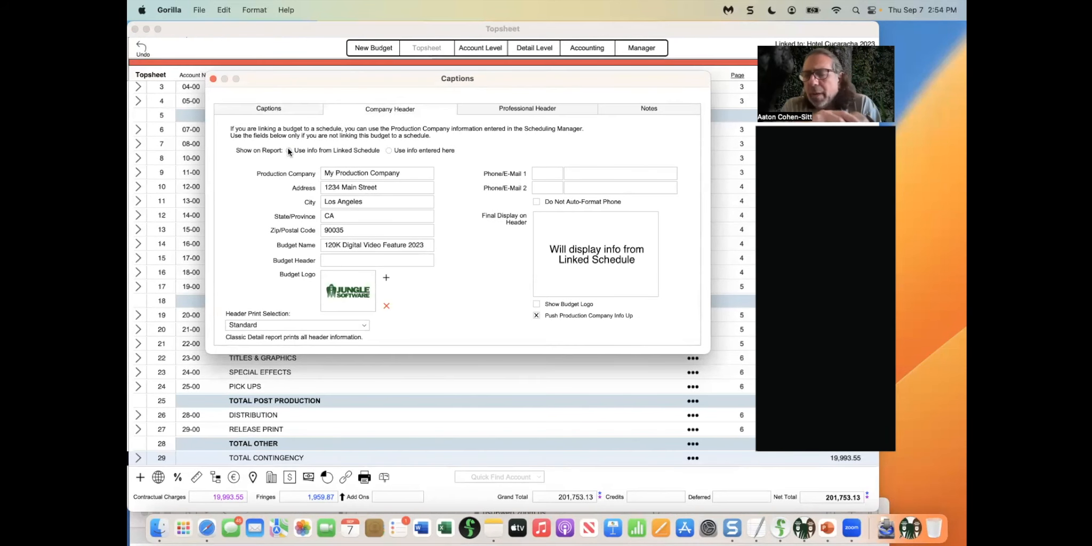
pyautogui.click(389, 151)
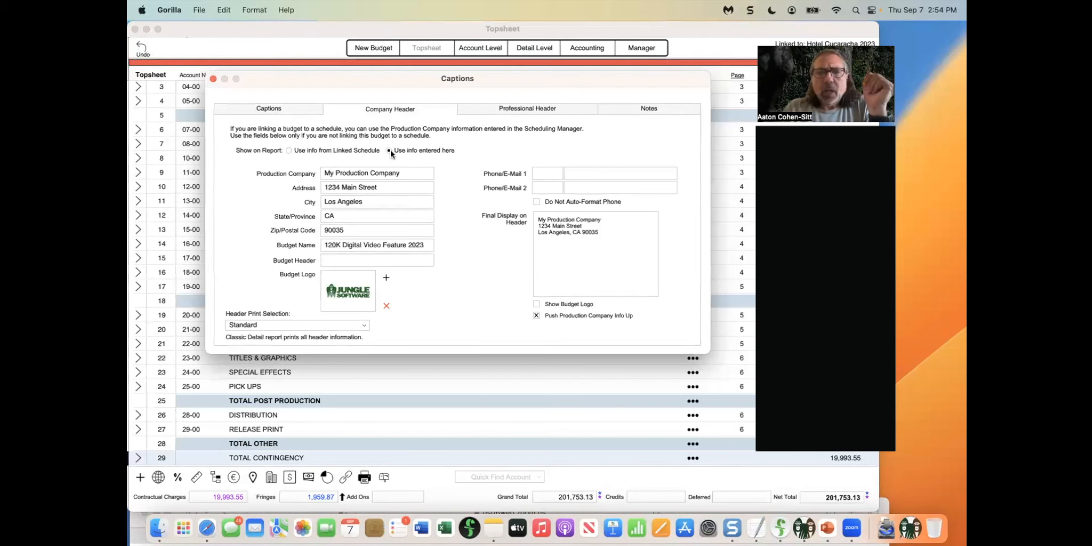
# Review the Professional Header's date, prep, post and holiday fields and its custom label and text fields.
pyautogui.click(487, 111)
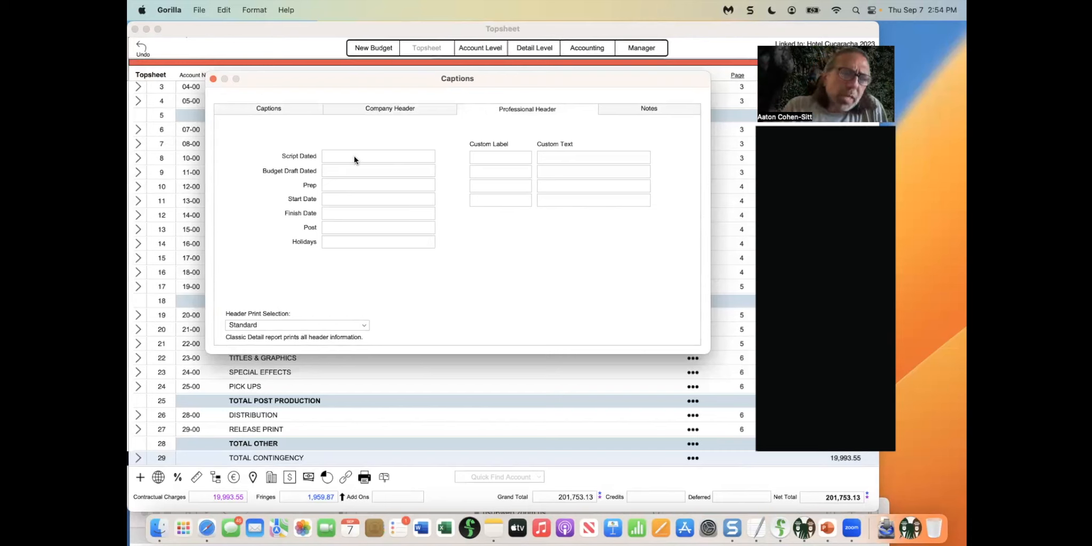
pyautogui.click(336, 187)
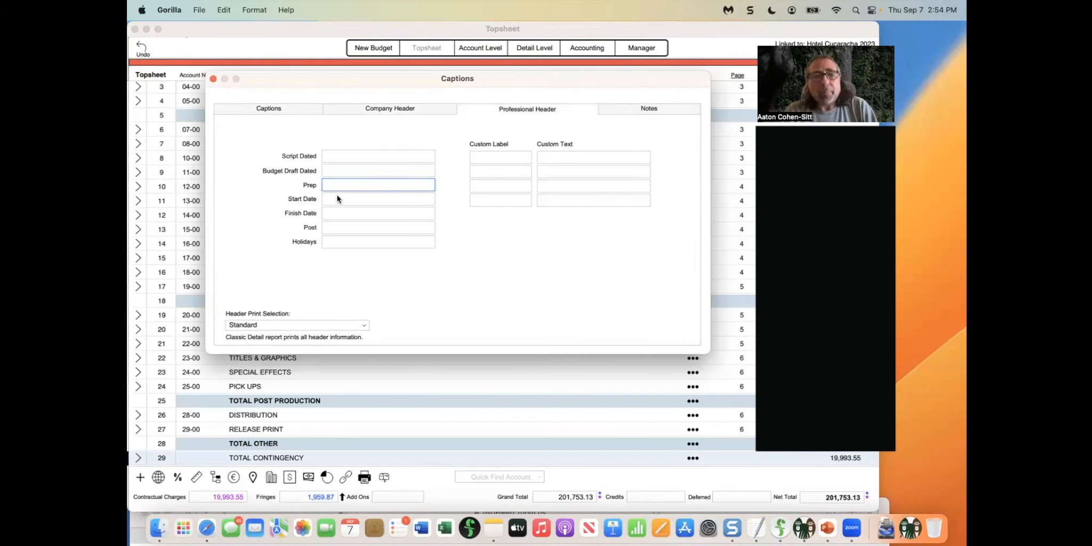
pyautogui.click(479, 158)
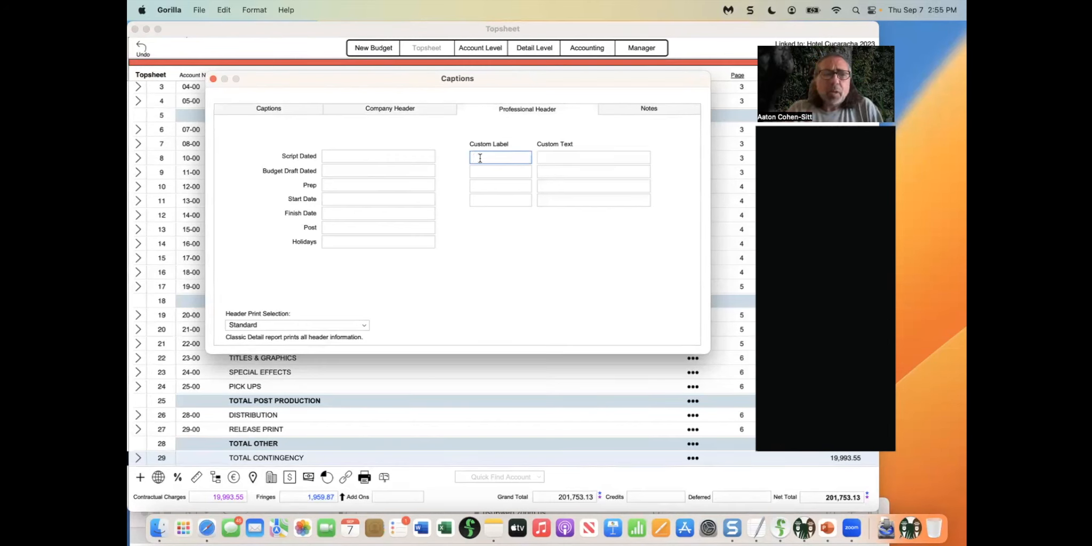
# Look over the general budget notes page and the header print options, leave the selection at Standard and close the Captions setup.
pyautogui.click(637, 111)
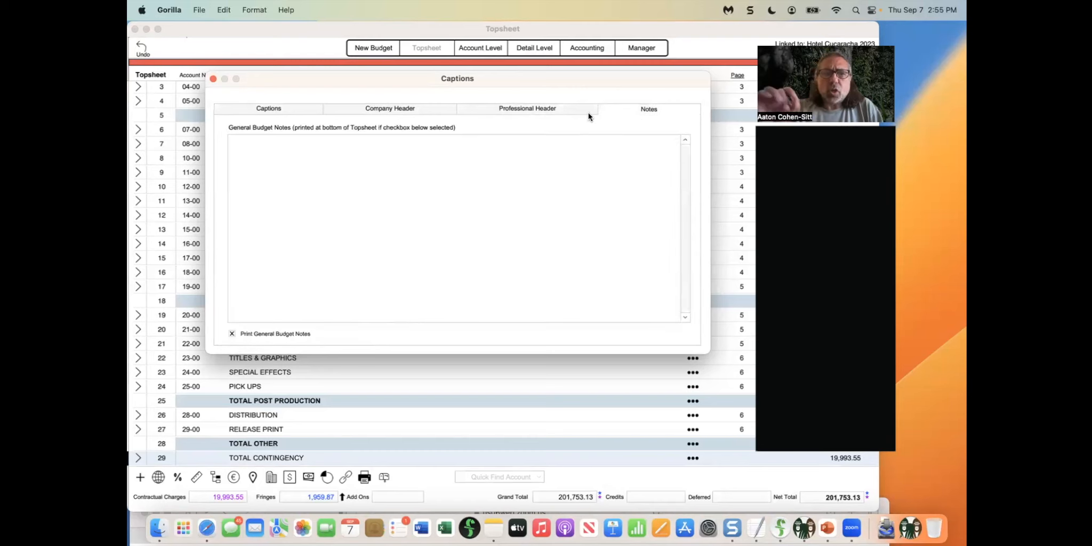
pyautogui.click(551, 108)
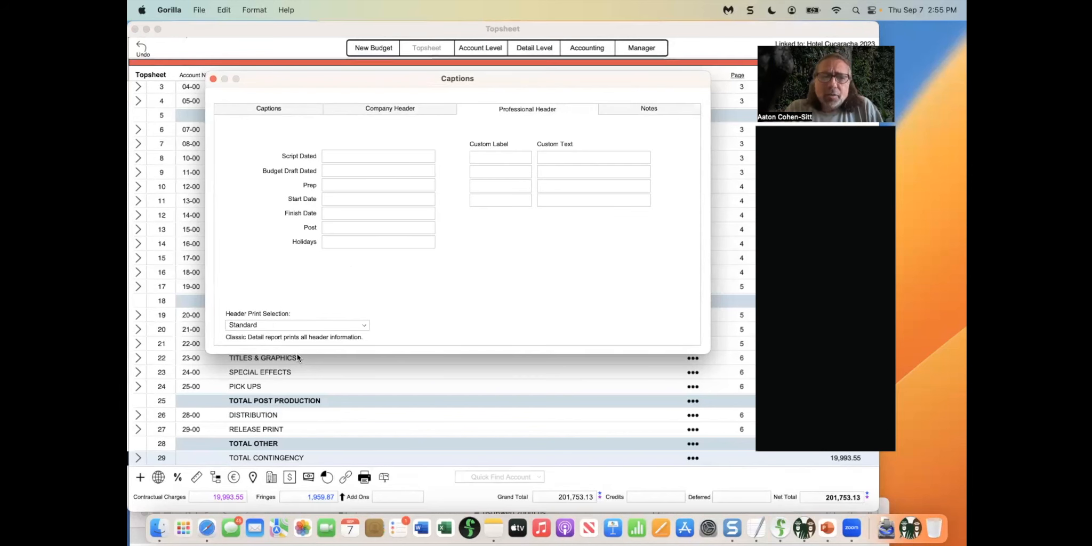
pyautogui.click(284, 324)
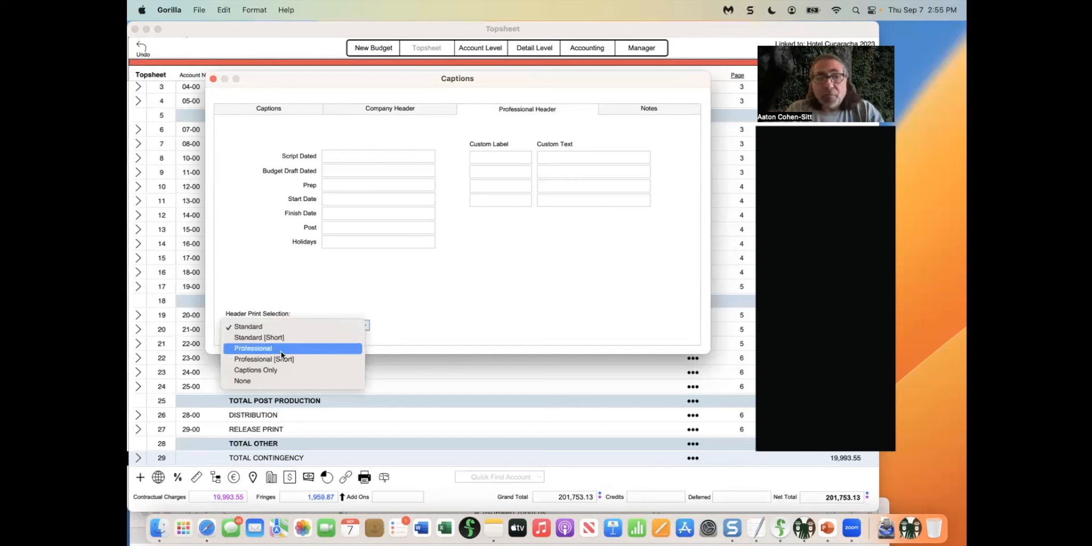
pyautogui.click(257, 367)
pyautogui.click(291, 112)
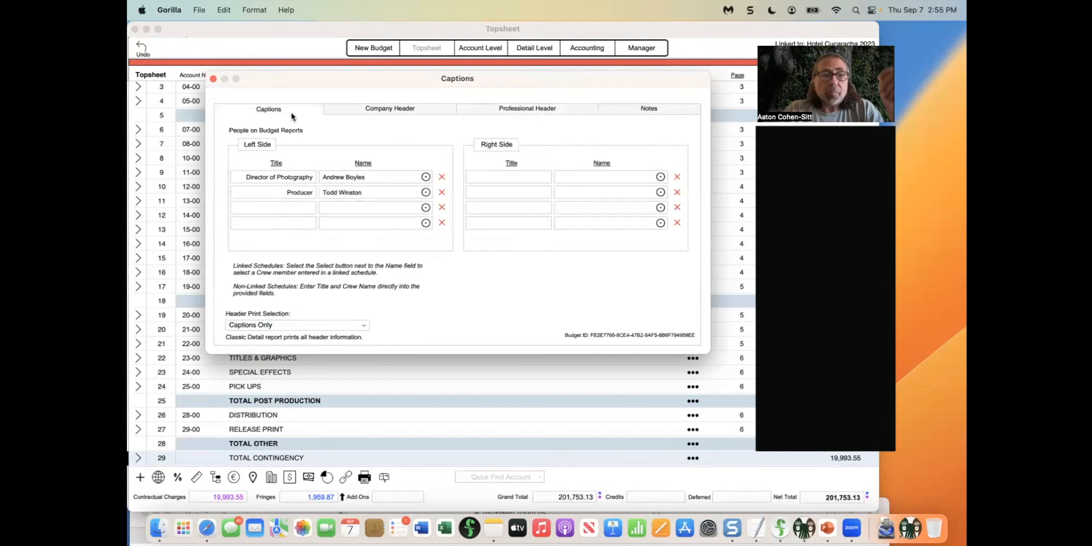
pyautogui.click(244, 327)
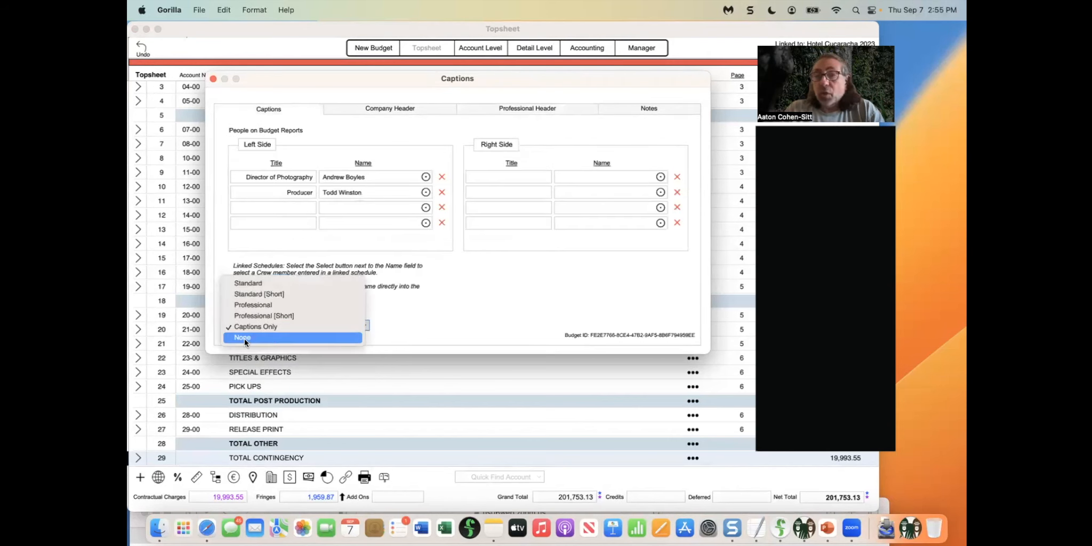
pyautogui.click(259, 282)
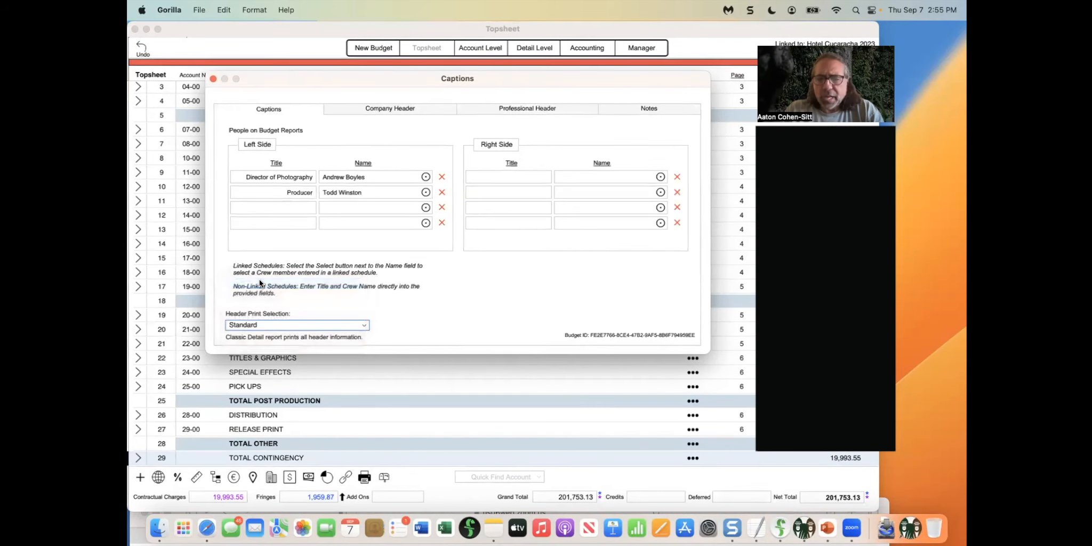
pyautogui.click(213, 78)
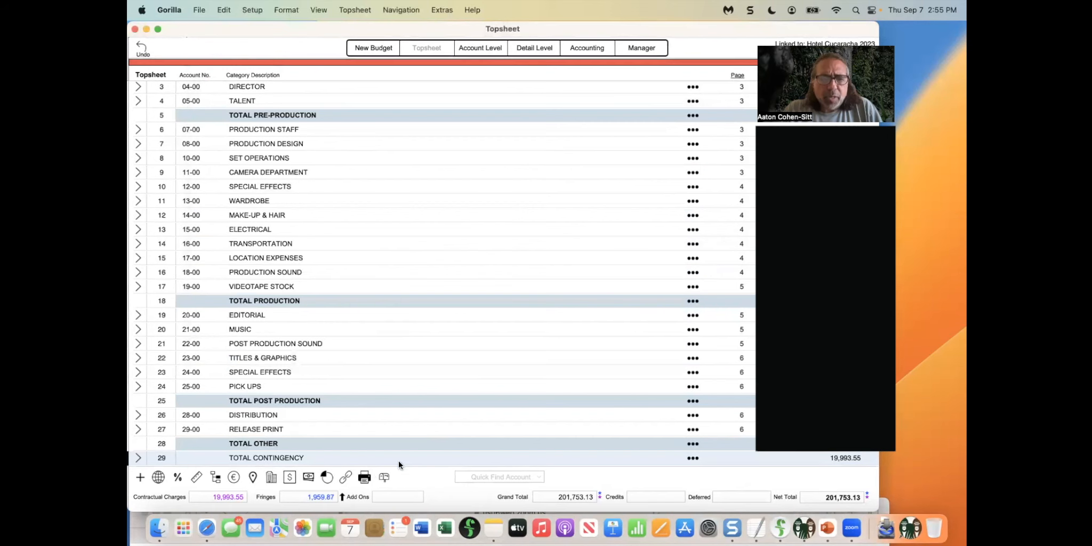
# Preview the Topsheet report to check its company header and captions, and close the preview.
pyautogui.click(364, 477)
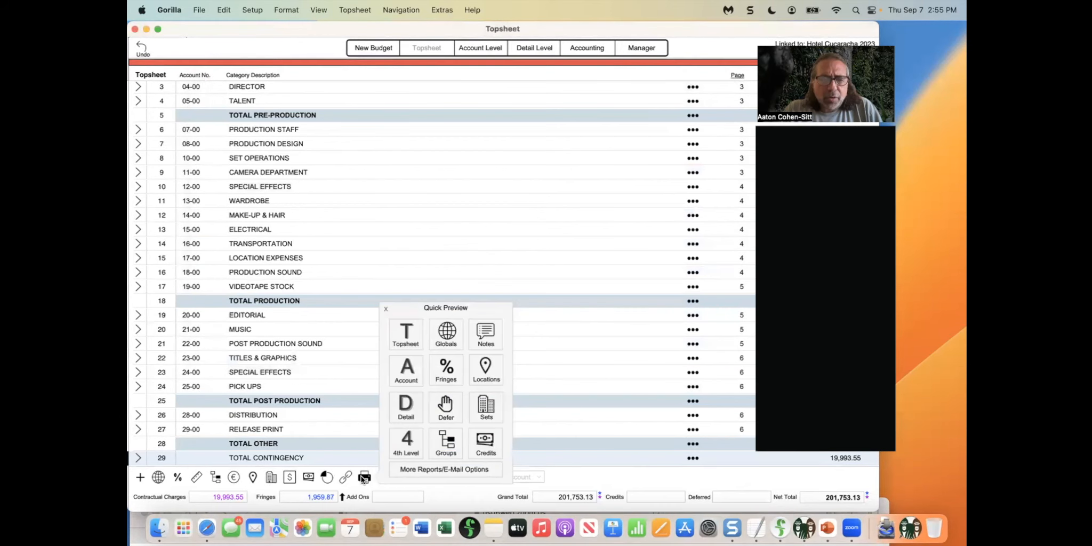
pyautogui.click(407, 336)
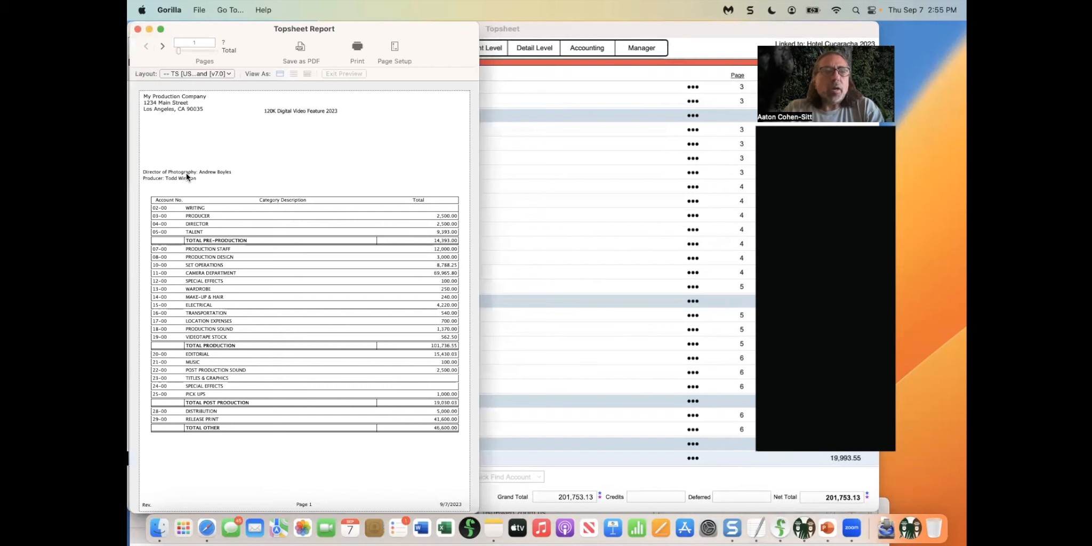
pyautogui.click(138, 29)
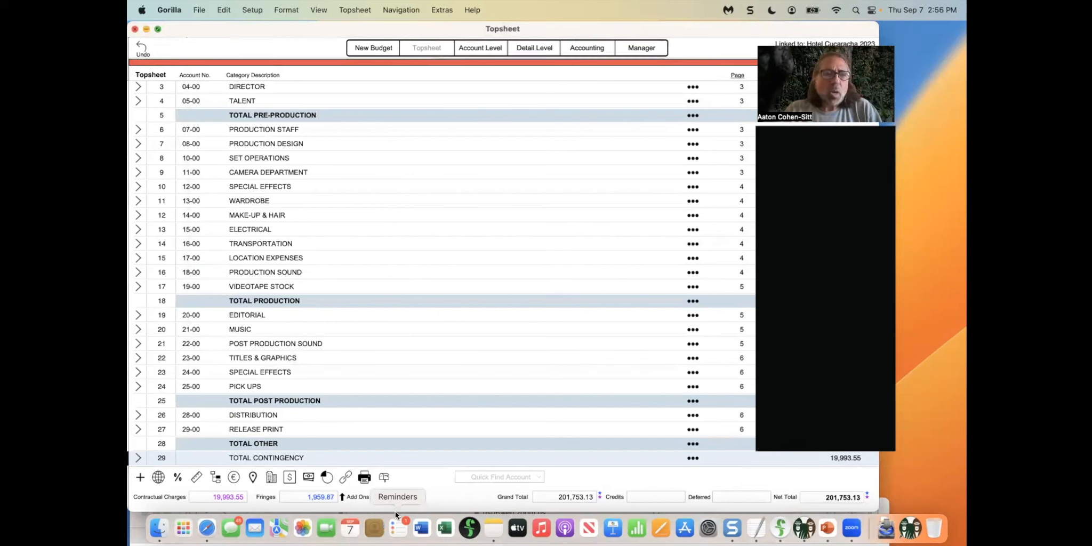
# Switch to the PowerPoint slide show and advance to the slide of topics that were not covered.
pyautogui.press('super+Tab')
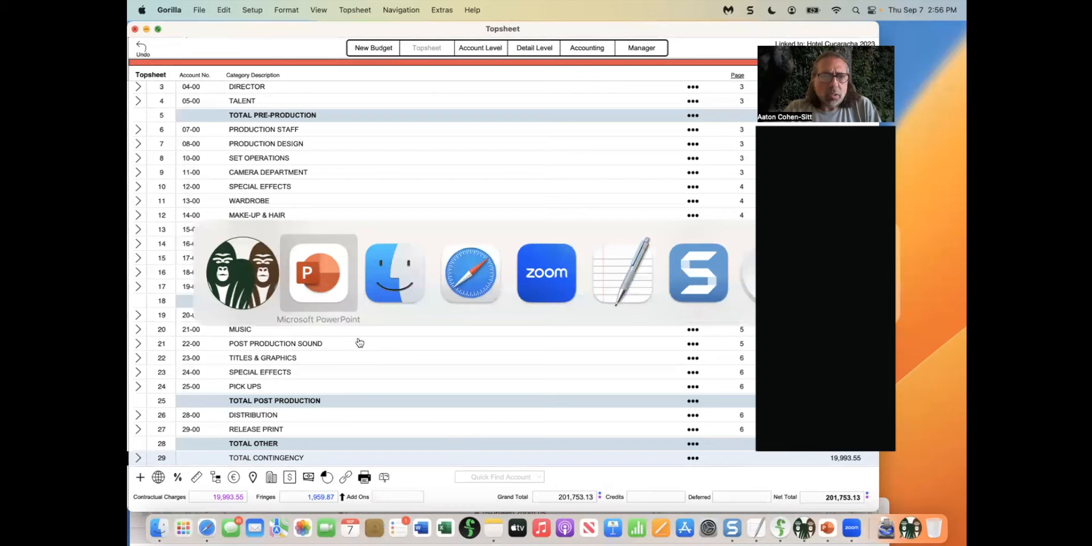
pyautogui.click(329, 288)
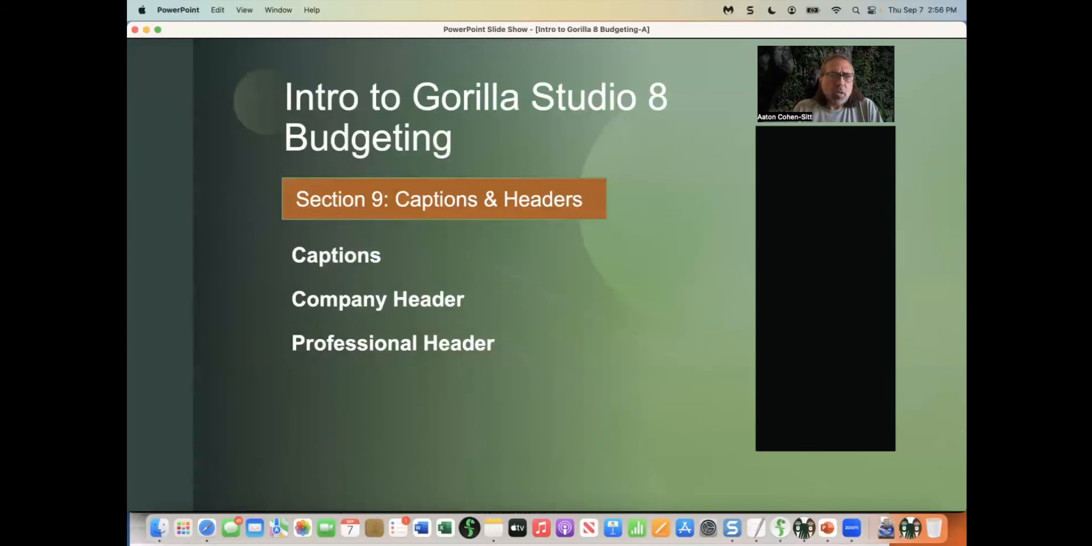
pyautogui.press('Right')
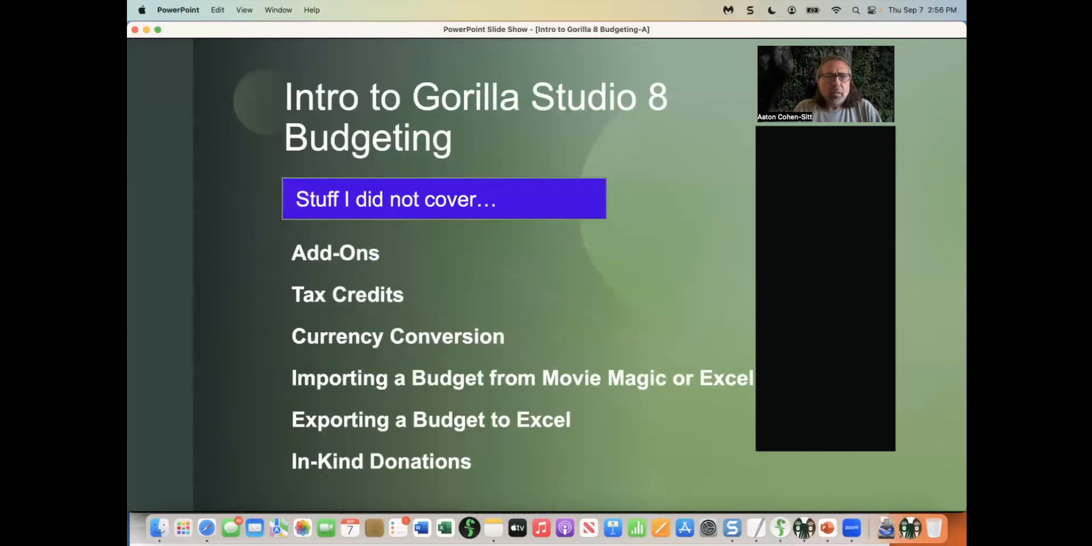
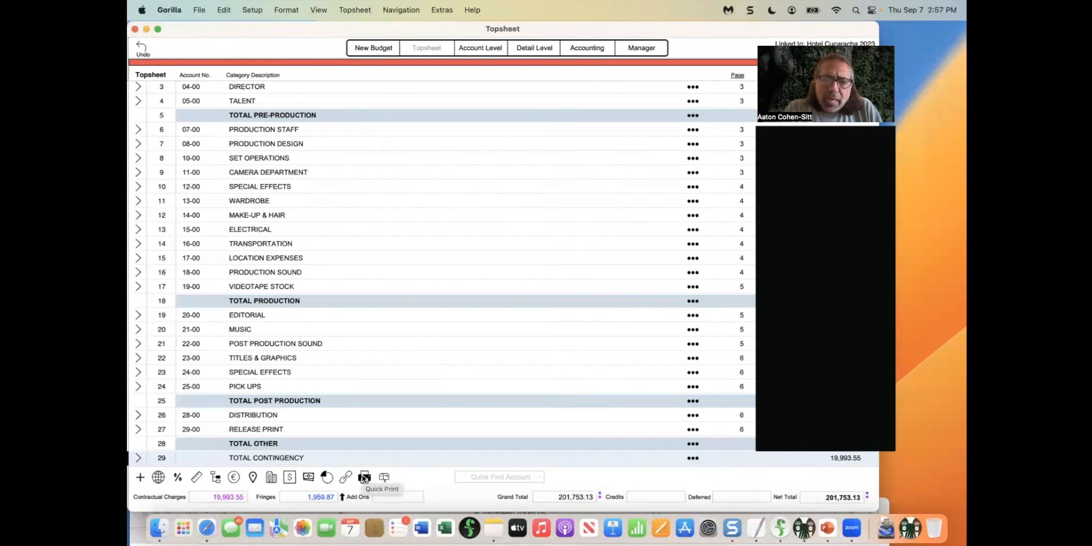
# Open the full Budgeting Reports window through the quick preview's additional reports and e-mail options.
pyautogui.click(364, 476)
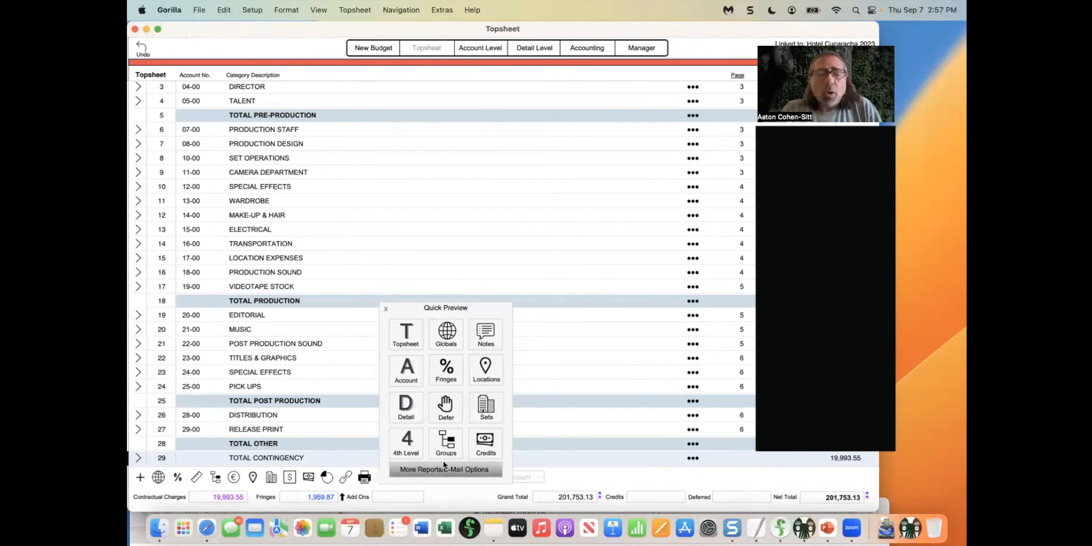
pyautogui.click(199, 9)
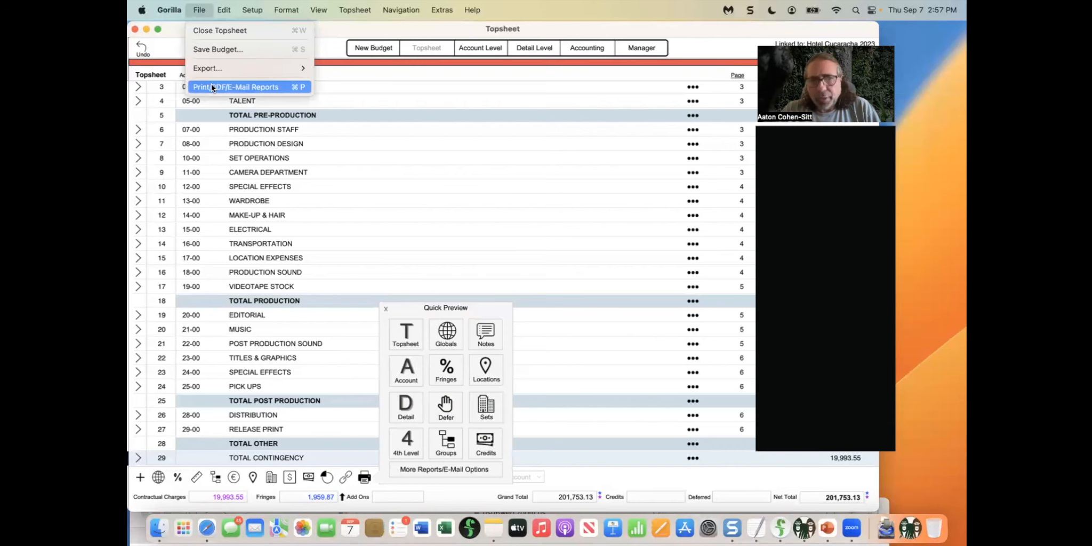
pyautogui.click(156, 139)
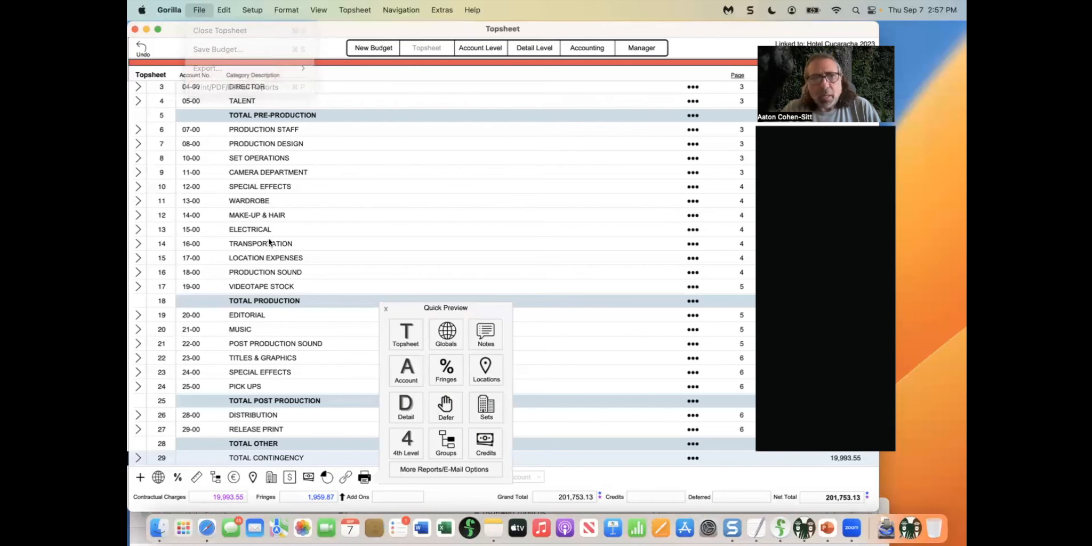
pyautogui.click(433, 464)
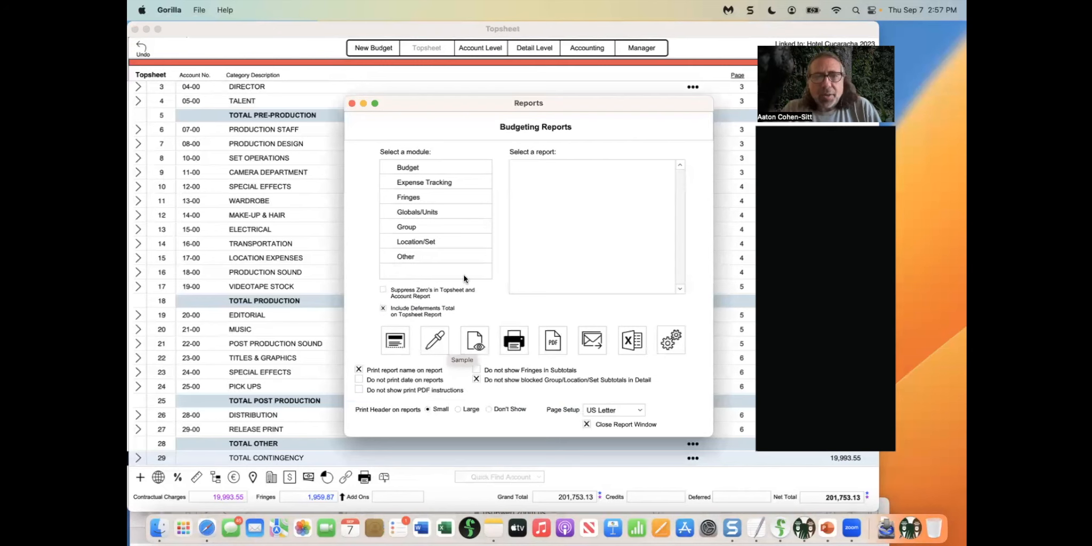
pyautogui.moveTo(436, 109); pyautogui.dragTo(429, 107)
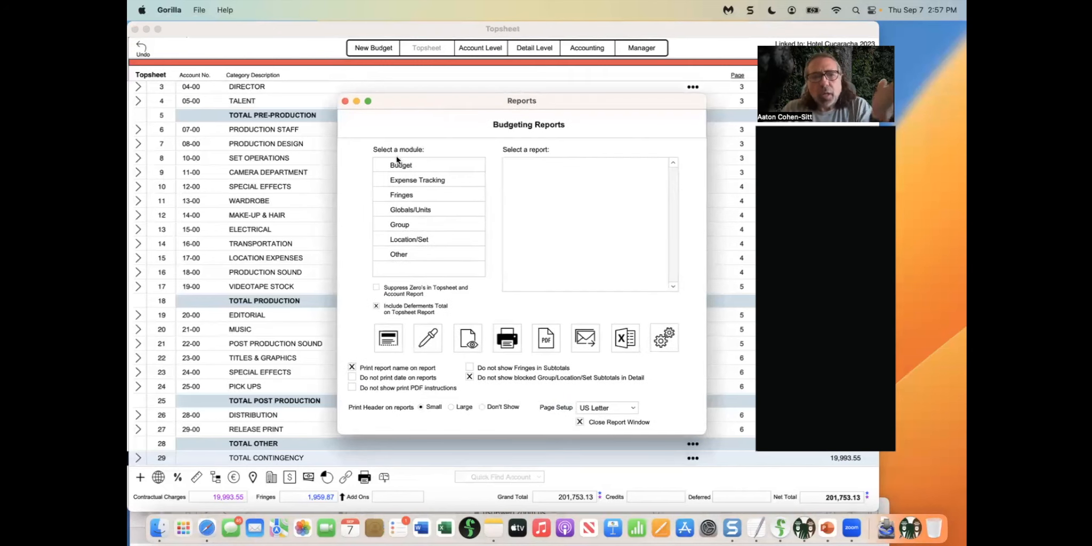
# In the Budget report module, review the print options of the Topsheet and Detail reports.
pyautogui.click(399, 166)
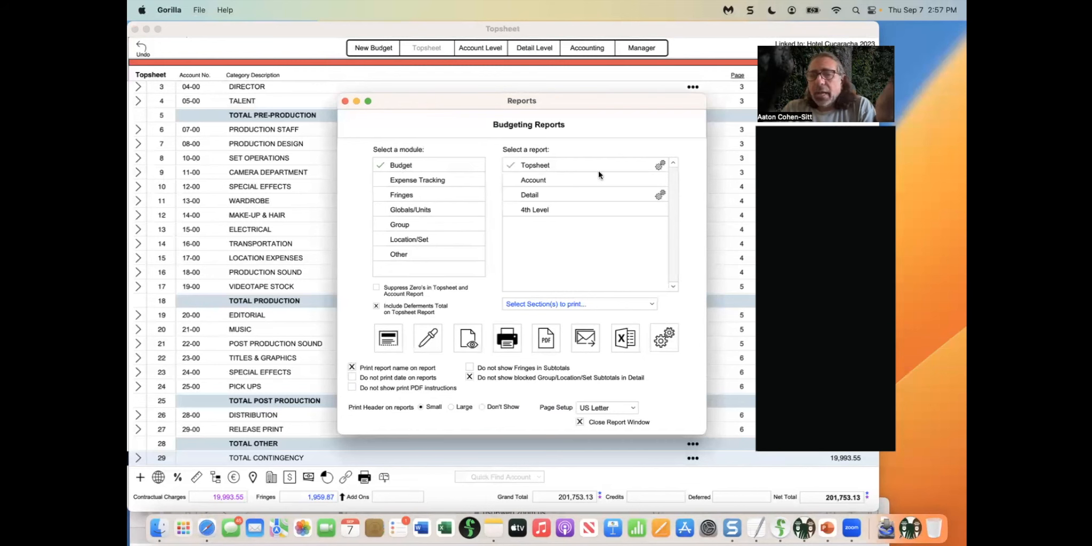
pyautogui.click(659, 166)
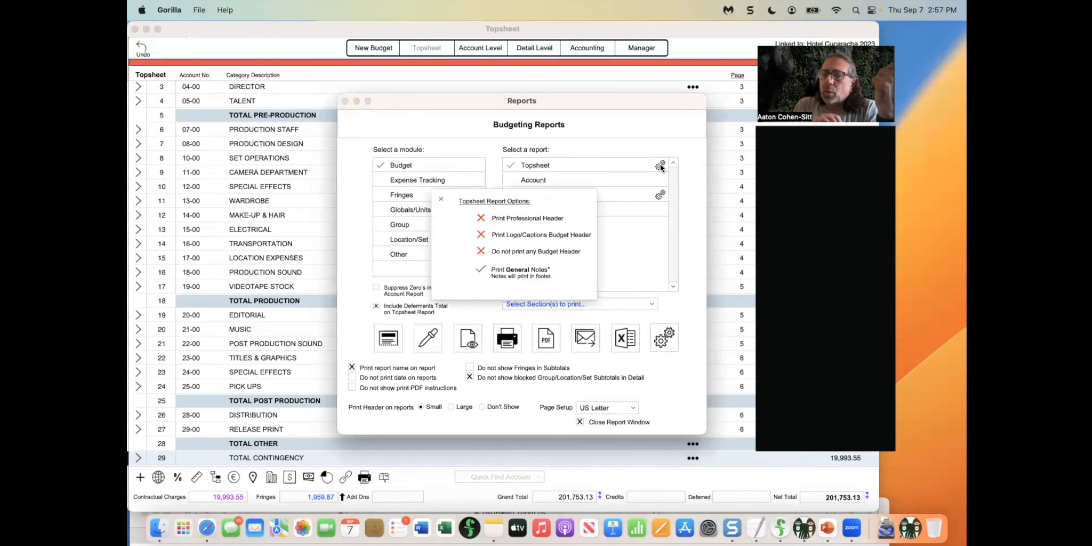
pyautogui.click(441, 199)
pyautogui.click(661, 196)
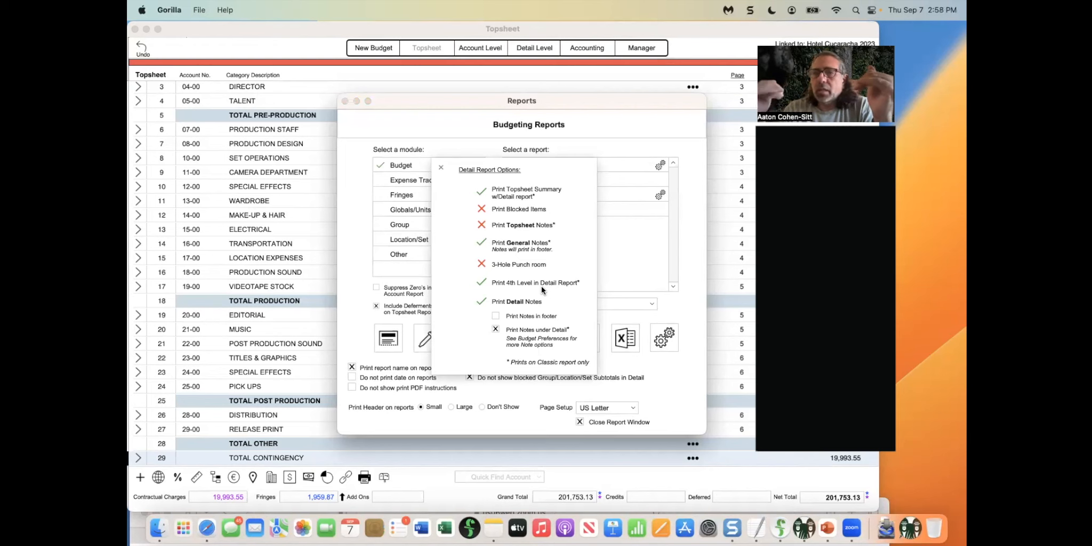
pyautogui.click(441, 167)
# Look through the reports offered for Expense Tracking, Fringes, Globals/Units, Group, Location/Set and Other, and close the Reports window.
pyautogui.click(412, 181)
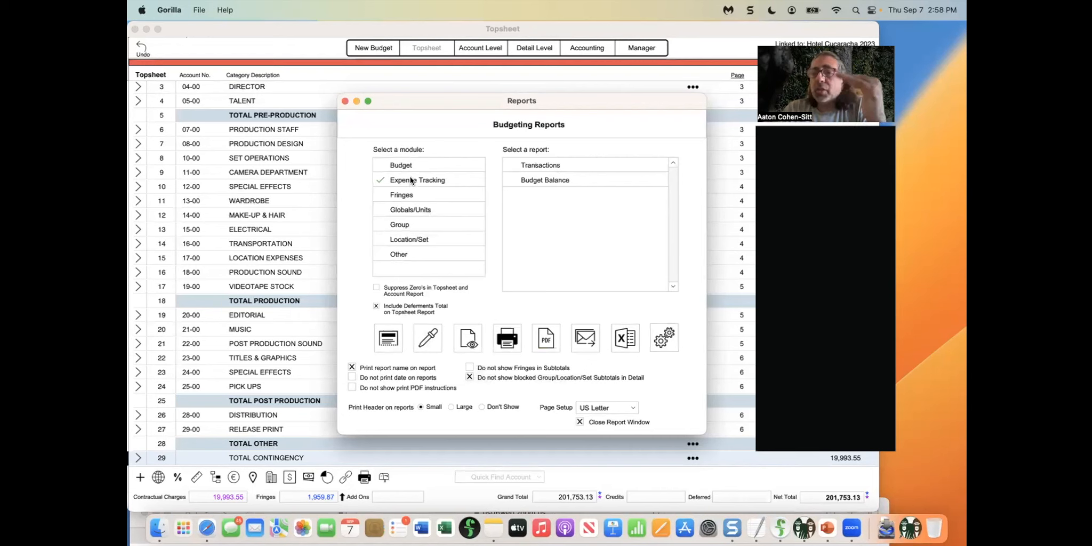
pyautogui.click(409, 195)
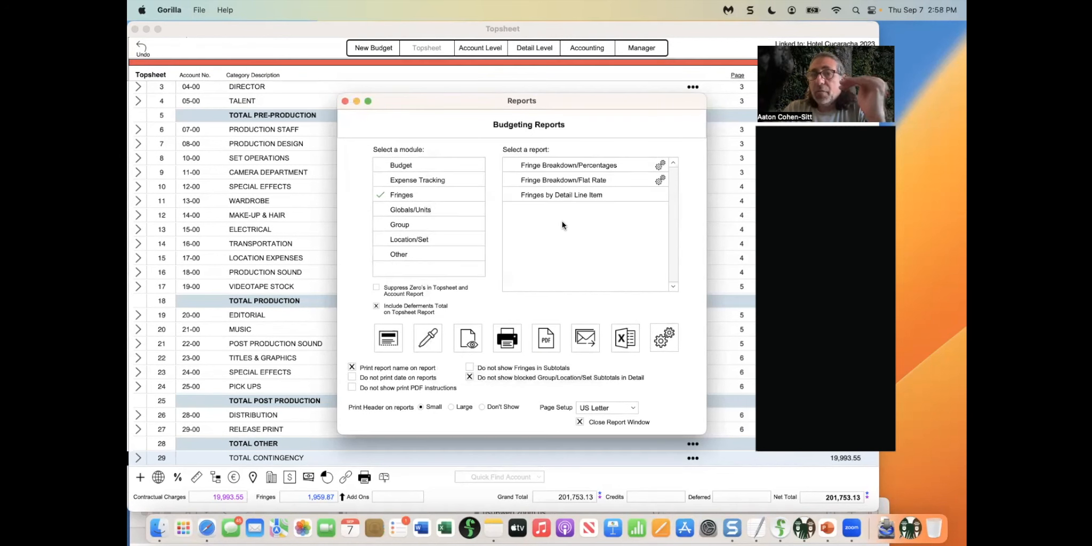
pyautogui.click(425, 209)
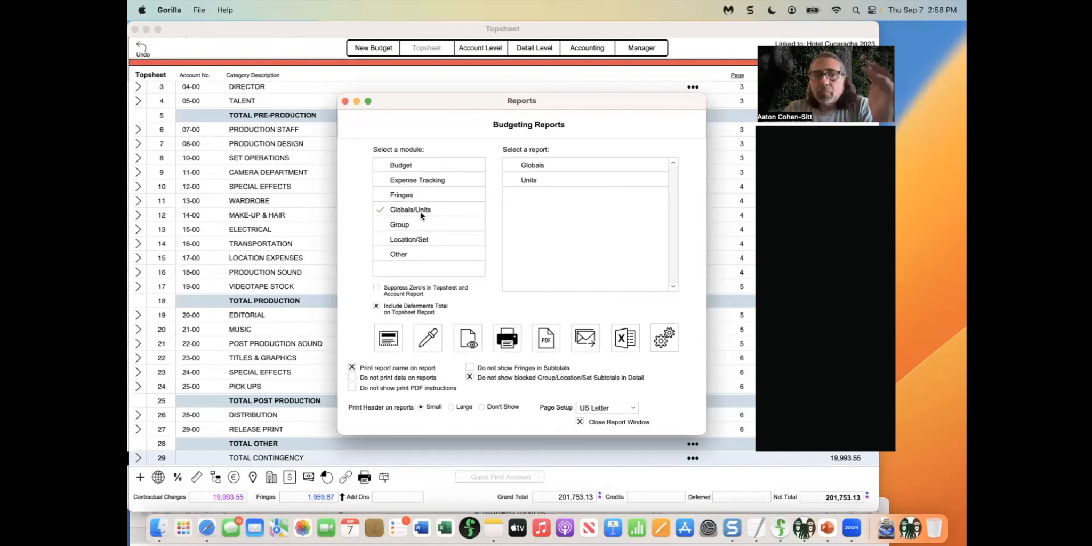
pyautogui.click(408, 223)
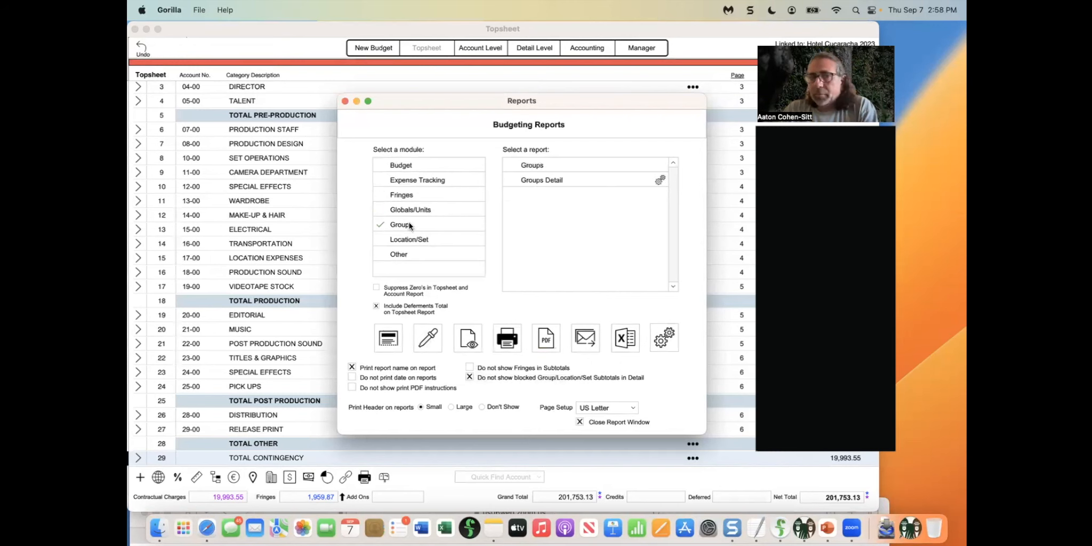
pyautogui.click(415, 239)
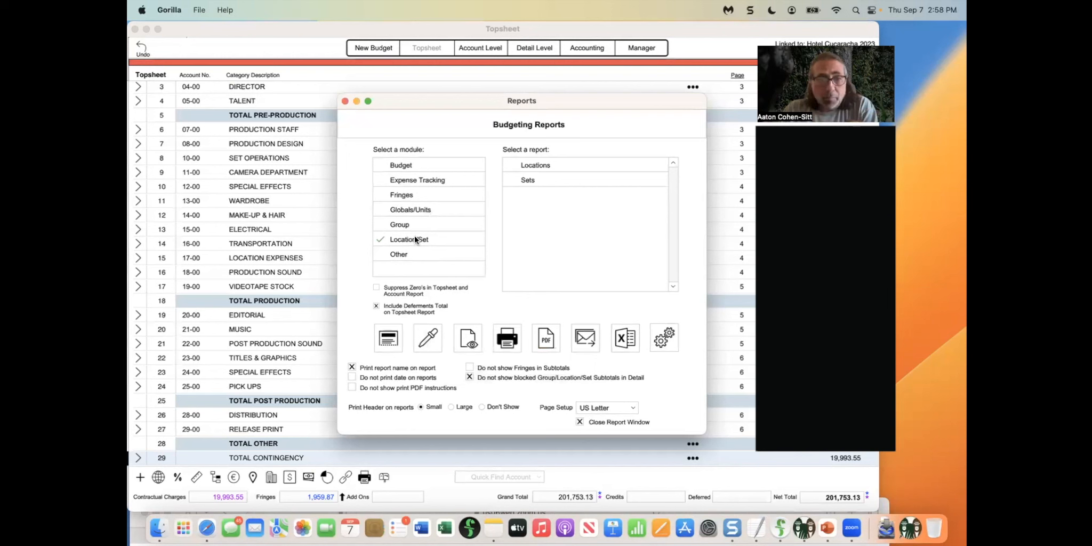
pyautogui.click(388, 255)
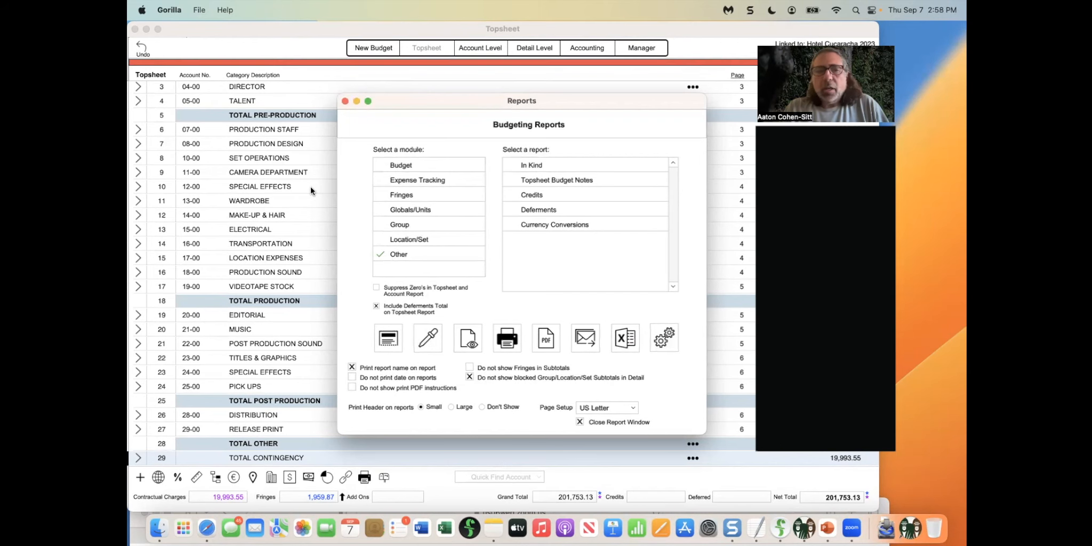
pyautogui.click(344, 101)
# Check which budget levels can be exported, without exporting anything.
pyautogui.click(197, 9)
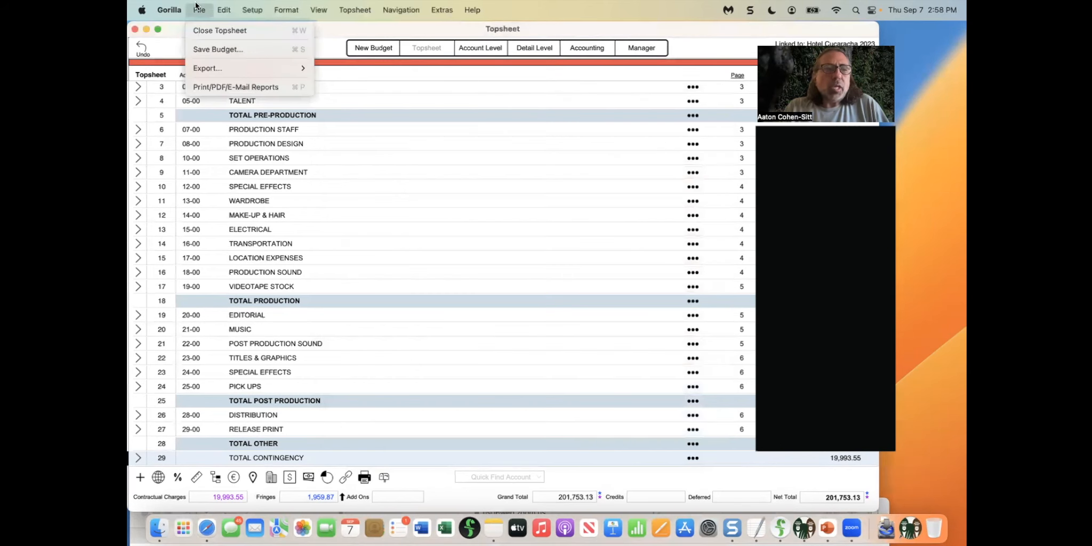
pyautogui.moveTo(207, 64)
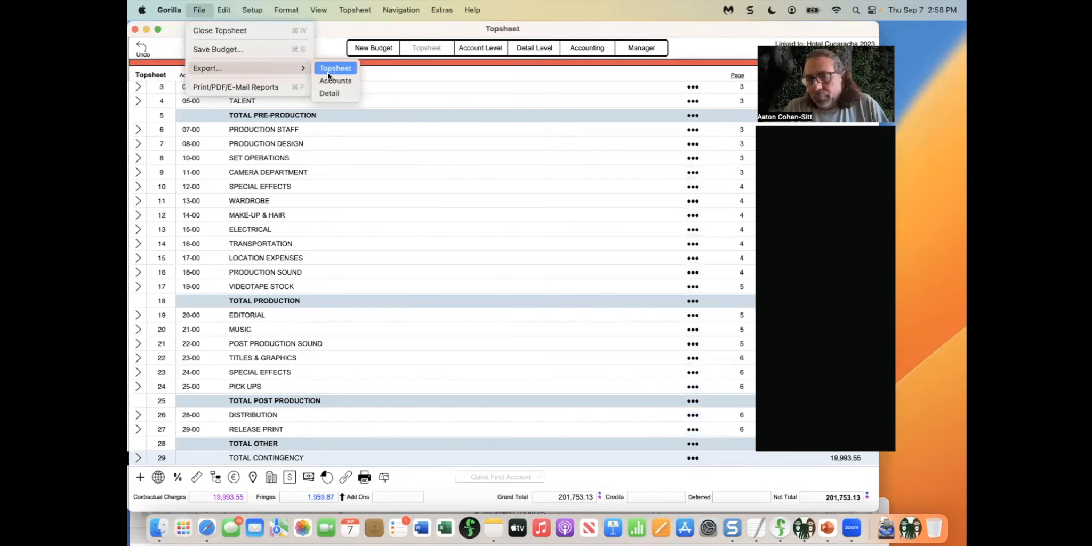
pyautogui.click(348, 148)
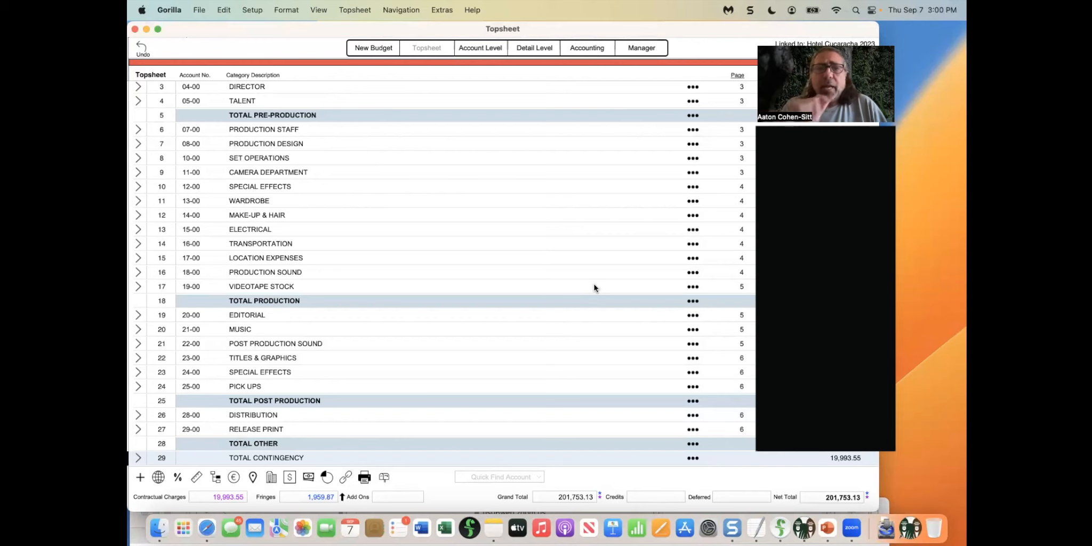
# Leave the budget for the Project Manager, accepting permanent removal of the last deleted items, and open the What's New list.
pyautogui.click(631, 47)
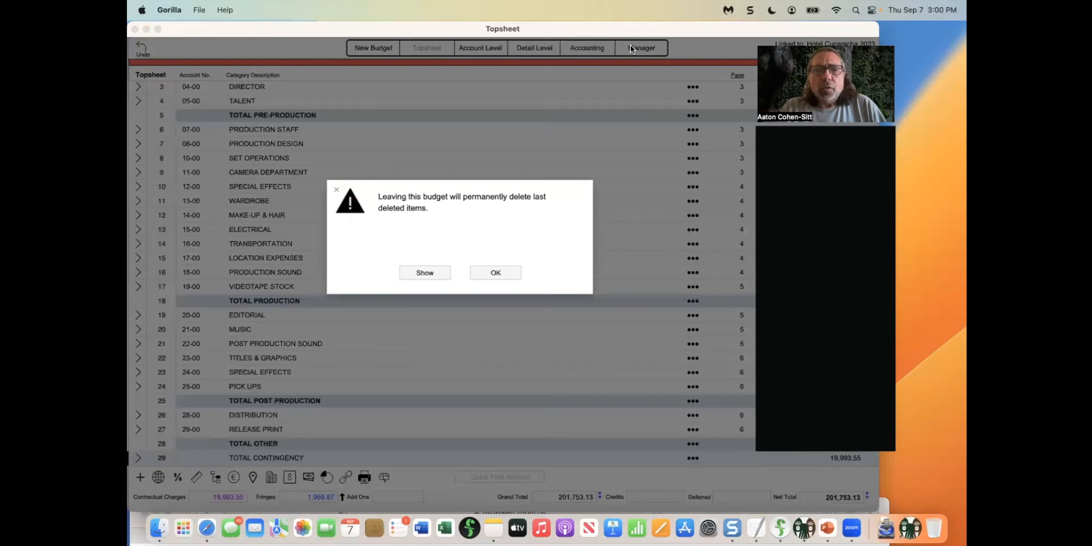
pyautogui.click(497, 273)
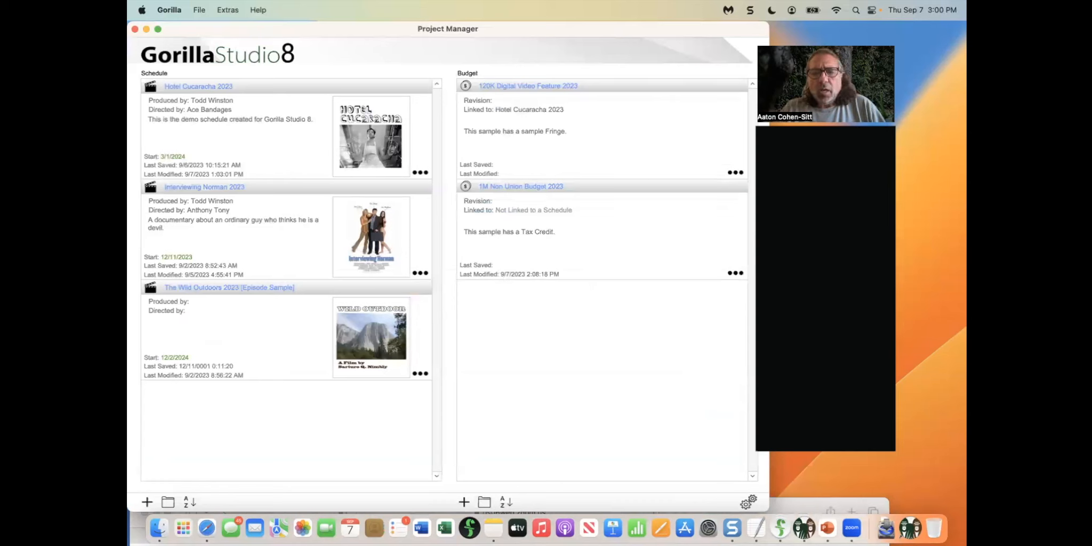
pyautogui.click(750, 501)
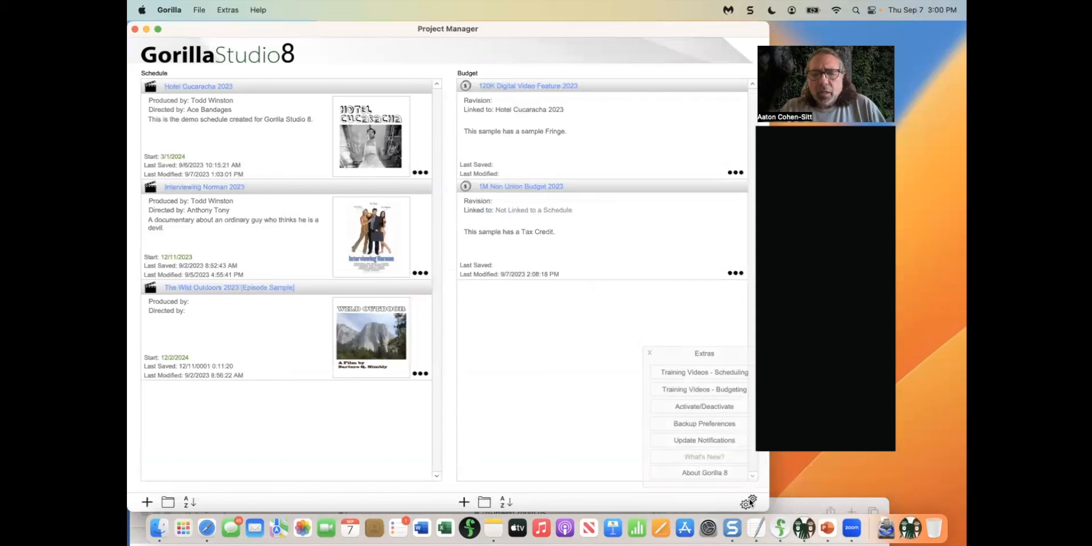
pyautogui.click(670, 458)
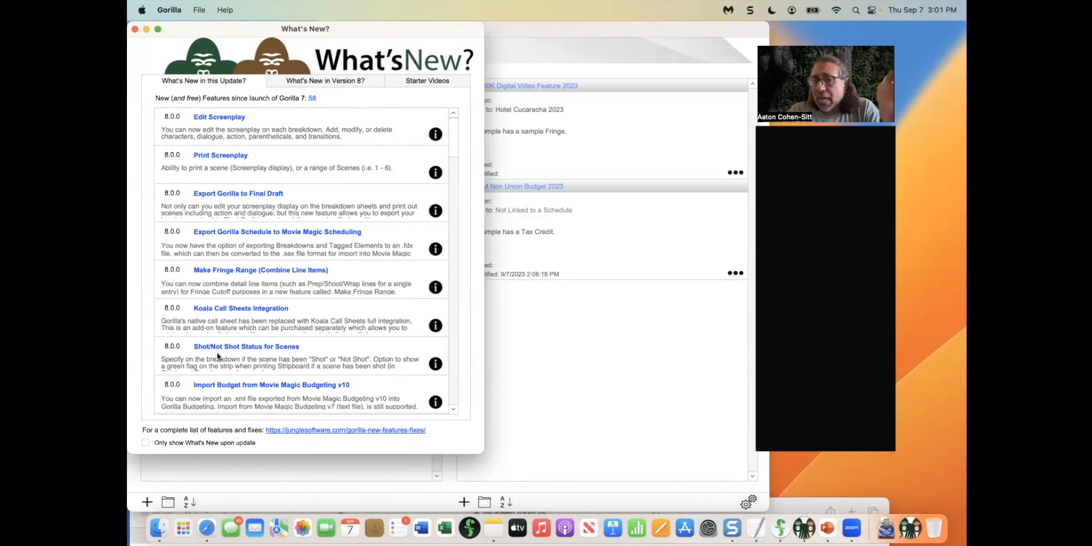
# Look through the version 8.0.0 features listed for this update in What's New.
pyautogui.scroll(-1, 243, 378)
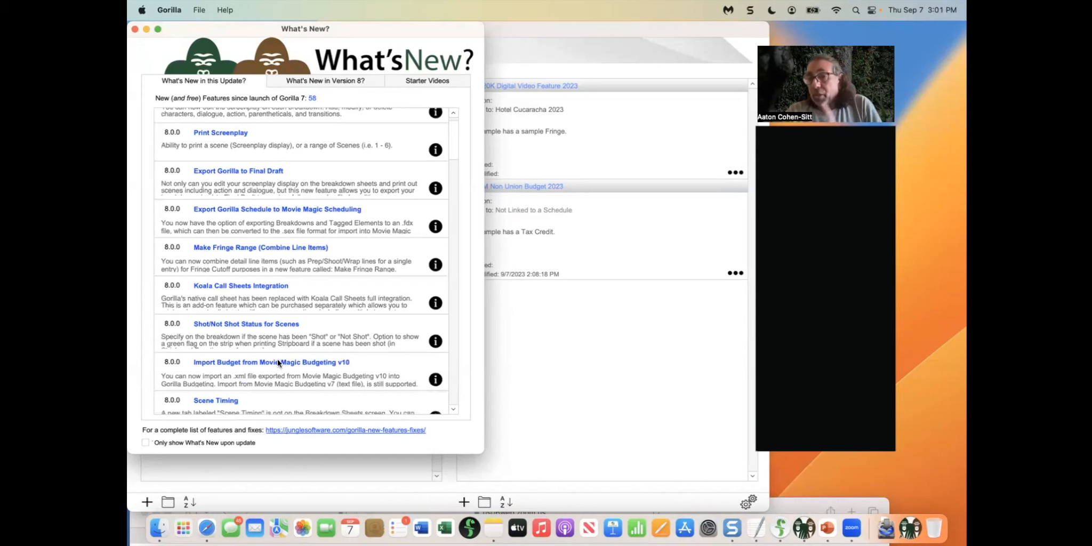
pyautogui.scroll(-5, 277, 358)
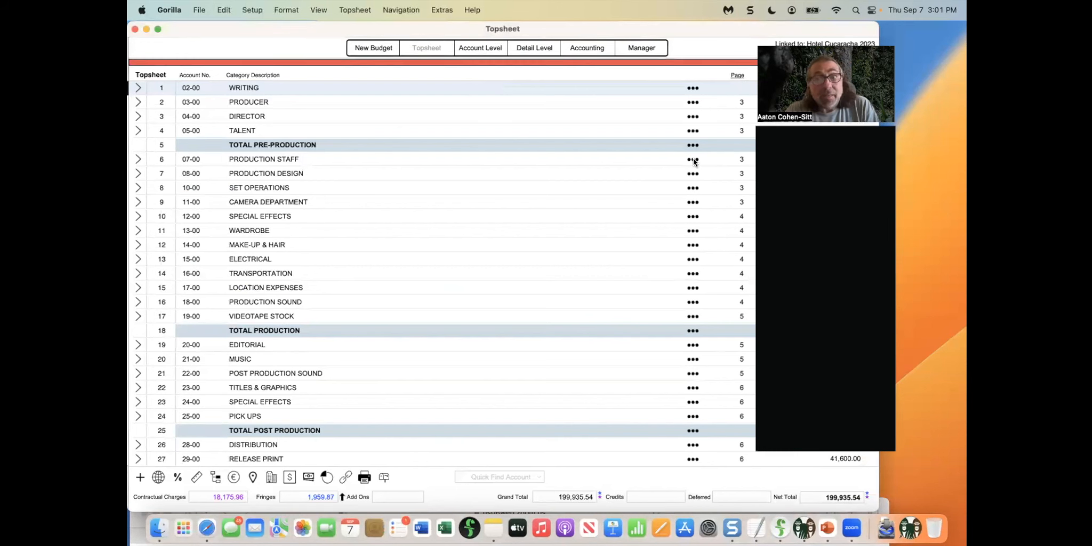
# Check where the Production Staff row can be duplicated, cancel without duplicating it, and review its other row actions.
pyautogui.click(693, 160)
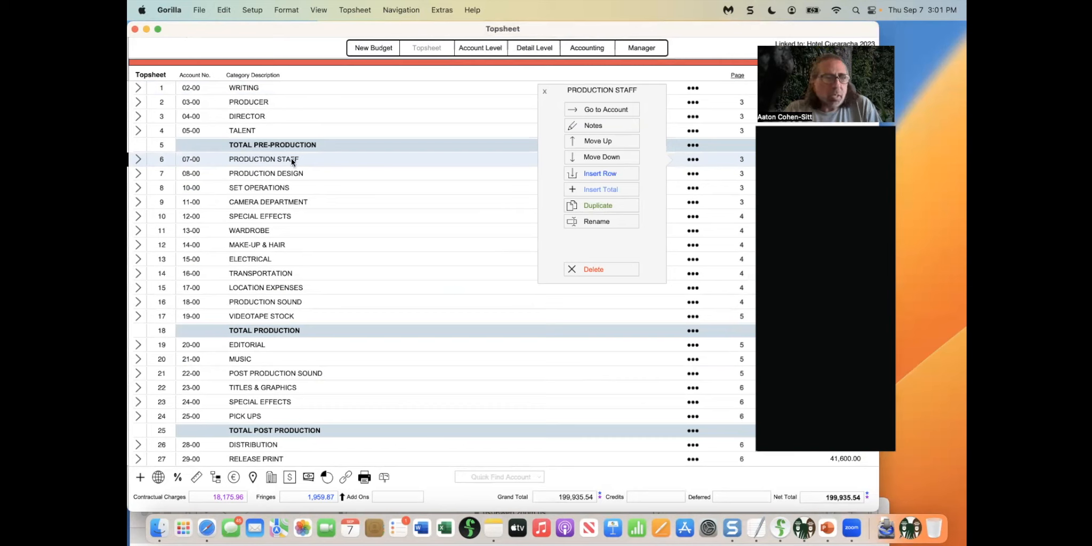
pyautogui.click(598, 205)
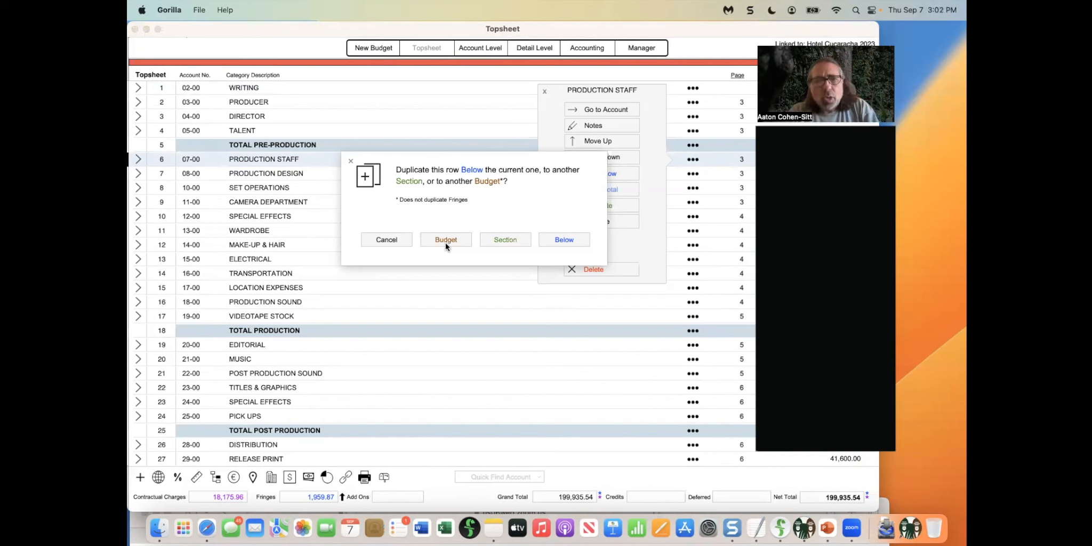
pyautogui.click(396, 239)
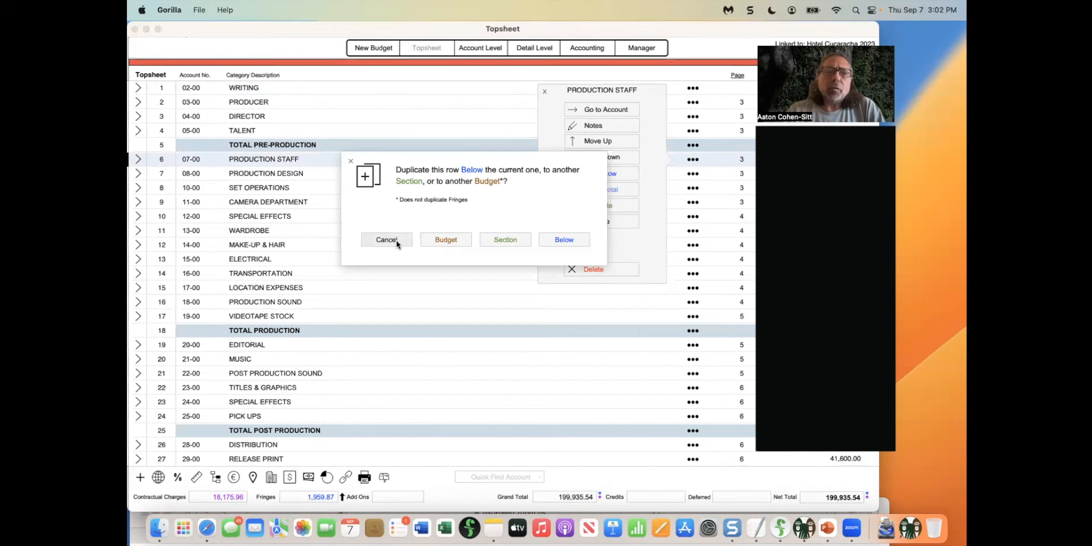
pyautogui.click(544, 92)
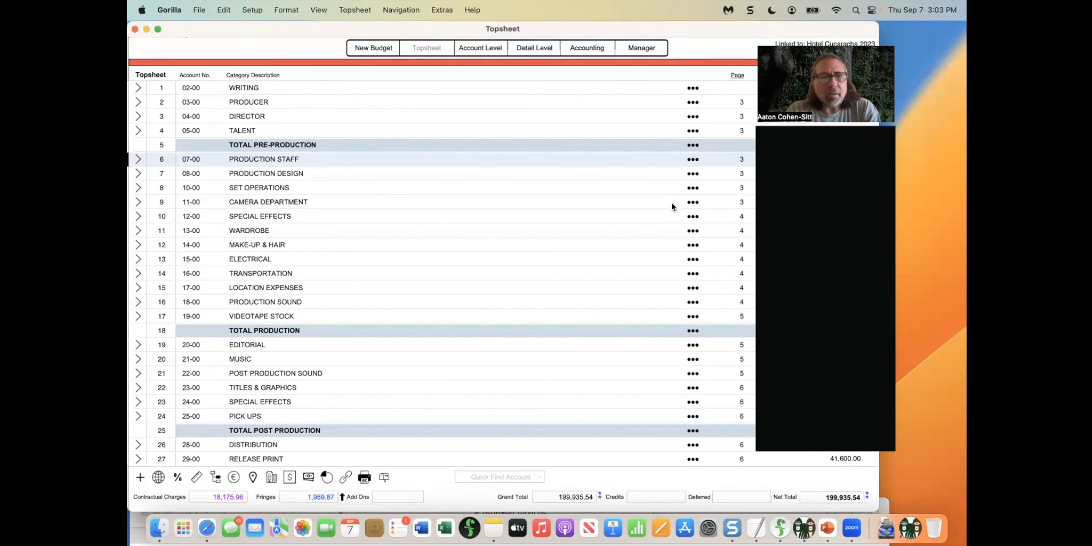
pyautogui.click(692, 159)
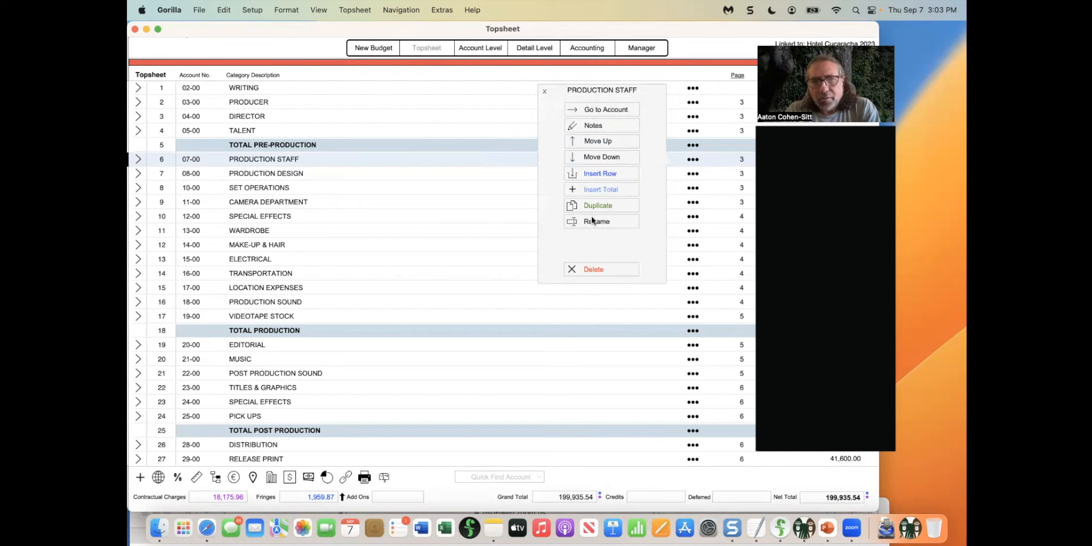
pyautogui.click(544, 91)
# Hide the Pre-Production section of the Topsheet and show it again.
pyautogui.click(691, 145)
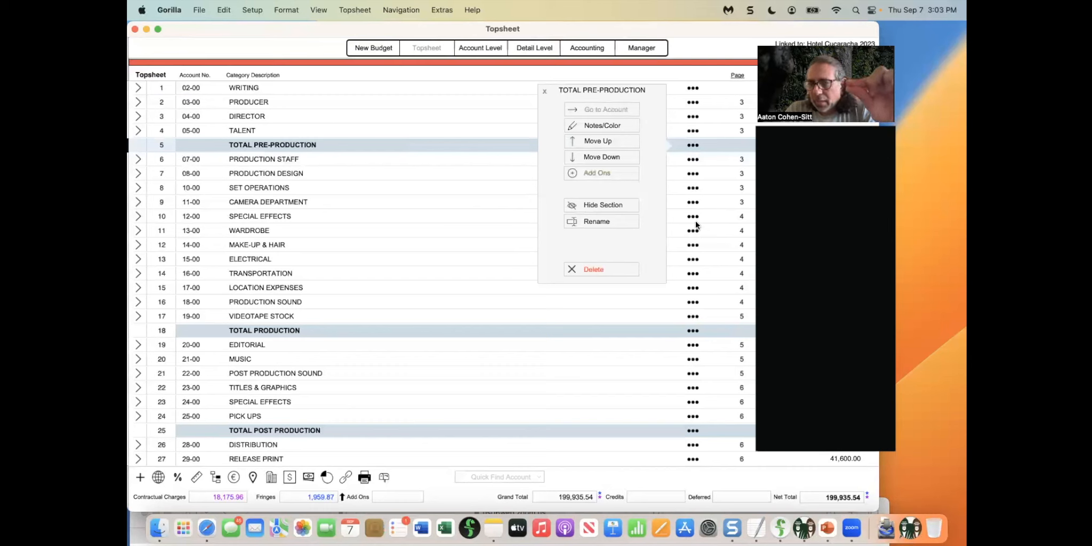
pyautogui.click(597, 204)
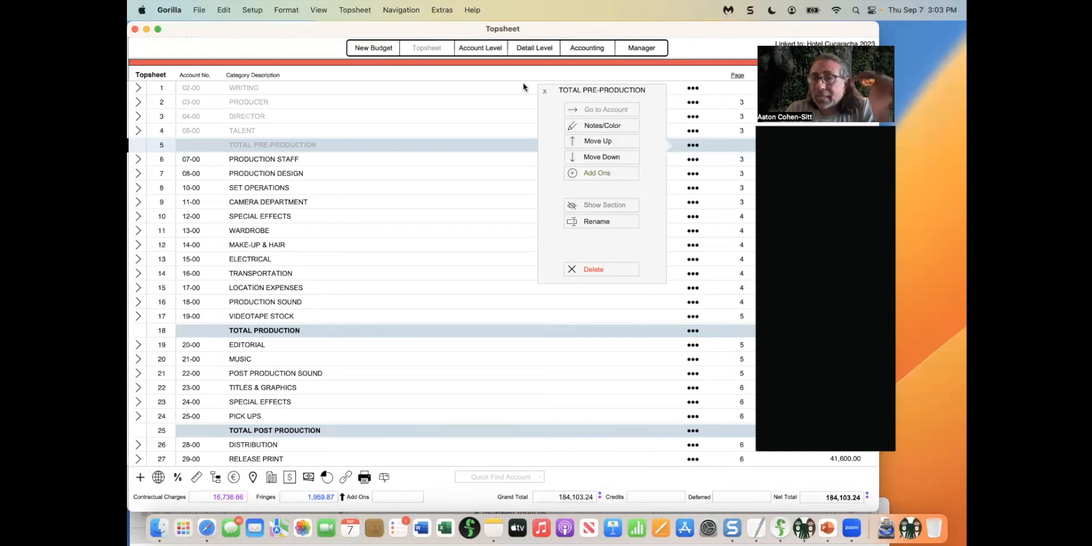
pyautogui.click(615, 208)
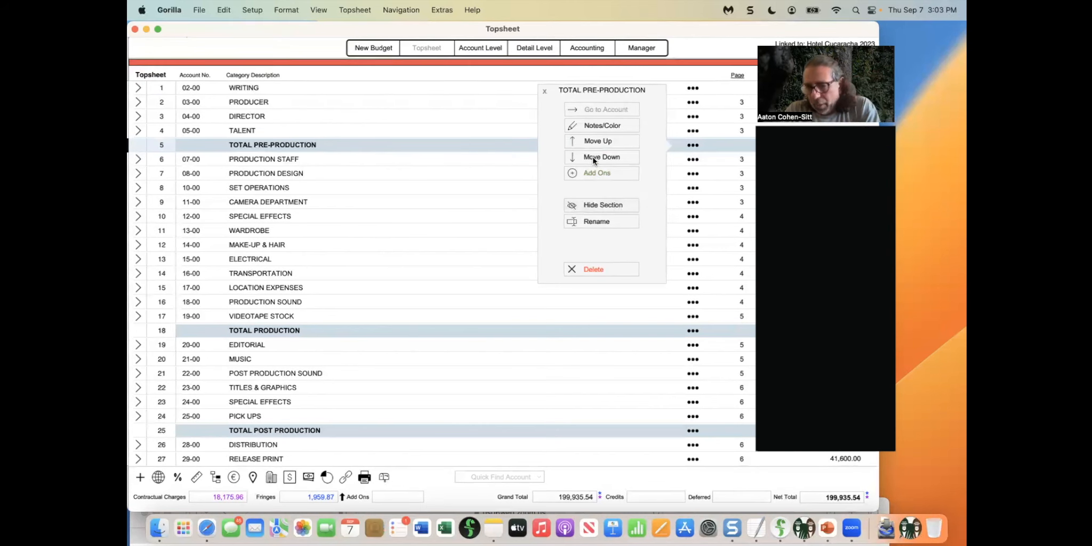
pyautogui.click(543, 90)
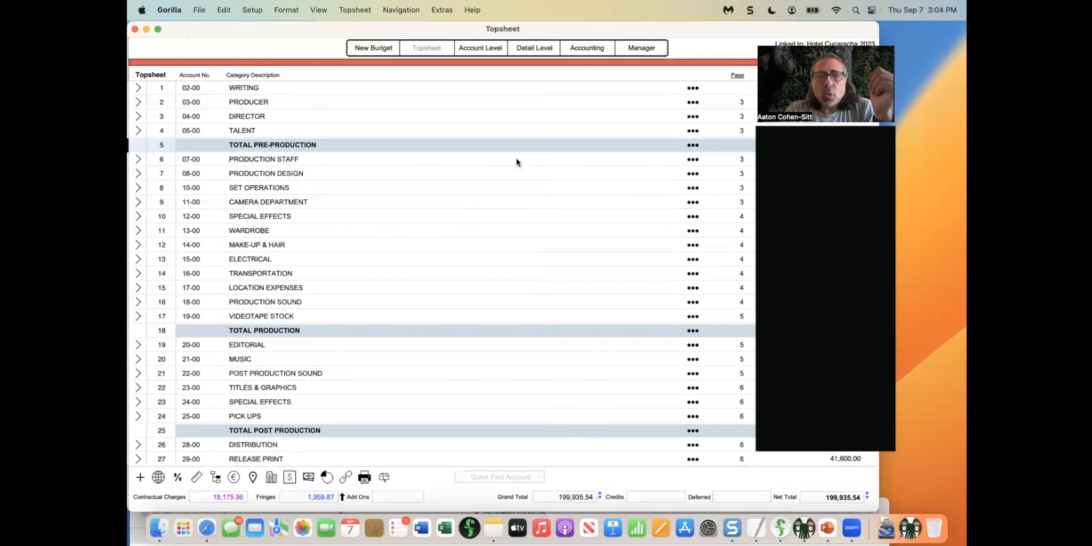
# Review which sections can be printed in the budget's Topsheet report, keep all of them selected, and close the Reports window.
pyautogui.click(364, 477)
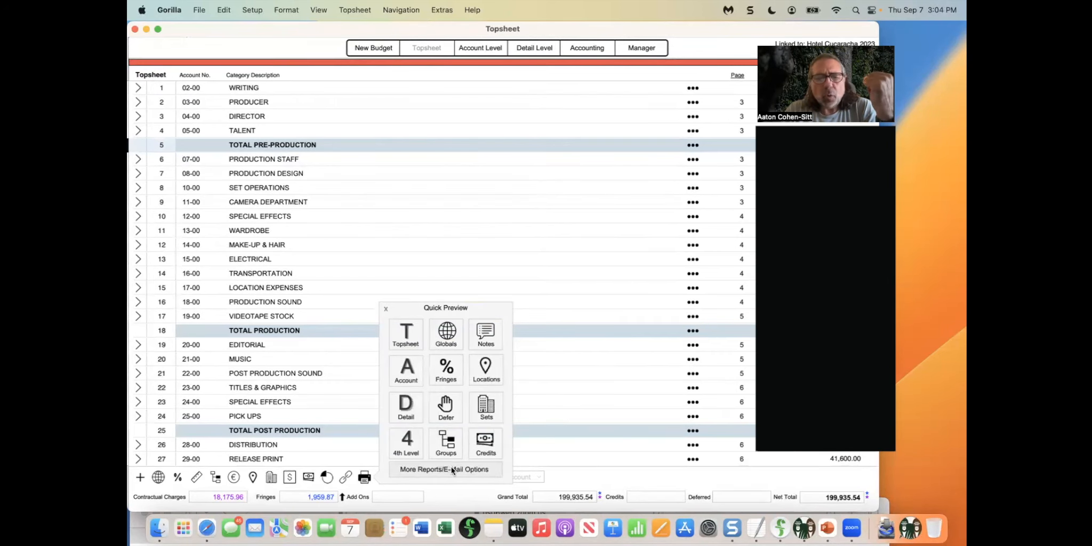
pyautogui.click(451, 468)
pyautogui.click(423, 167)
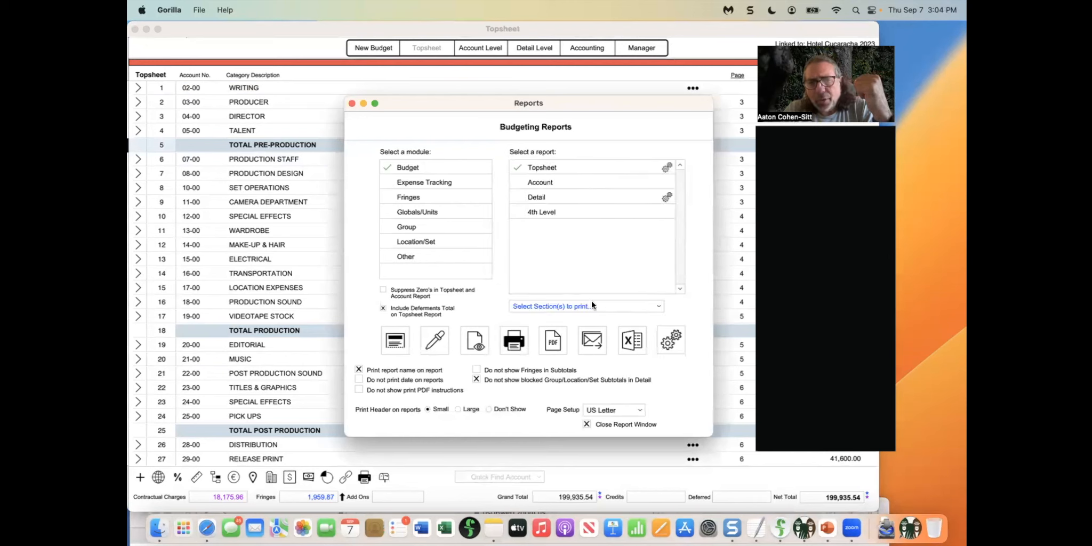
pyautogui.click(545, 306)
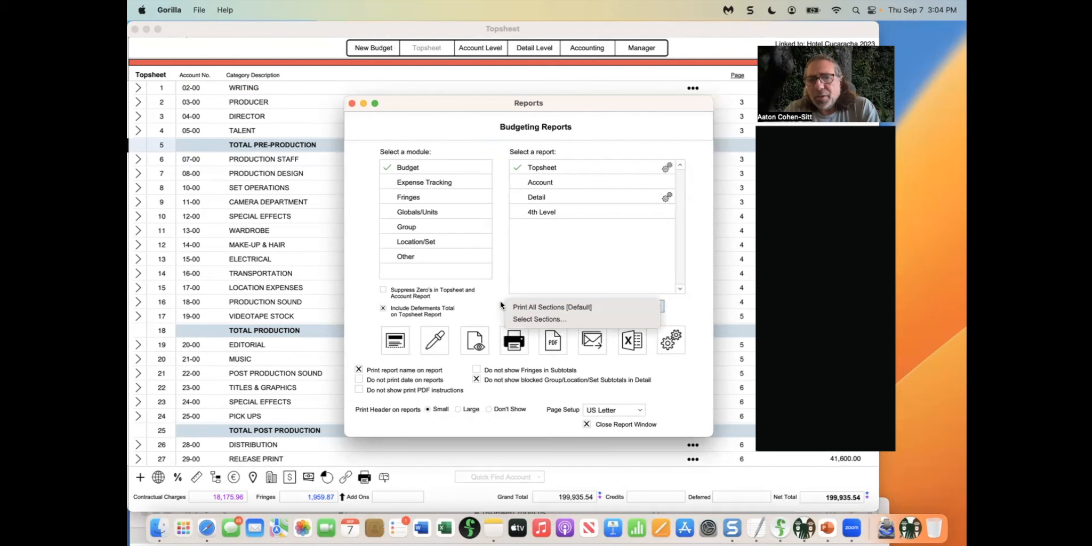
pyautogui.click(550, 318)
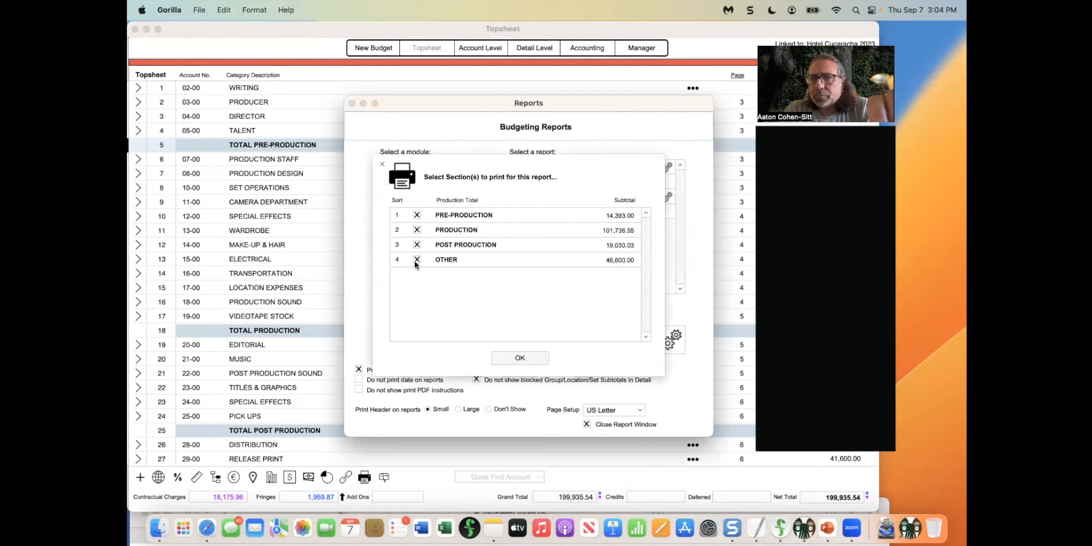
pyautogui.click(532, 358)
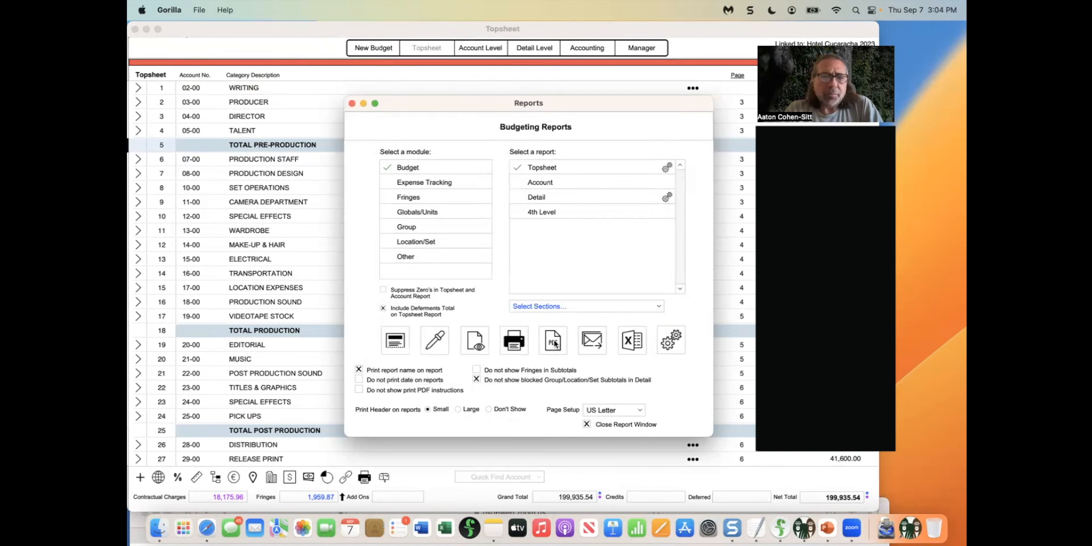
pyautogui.click(351, 102)
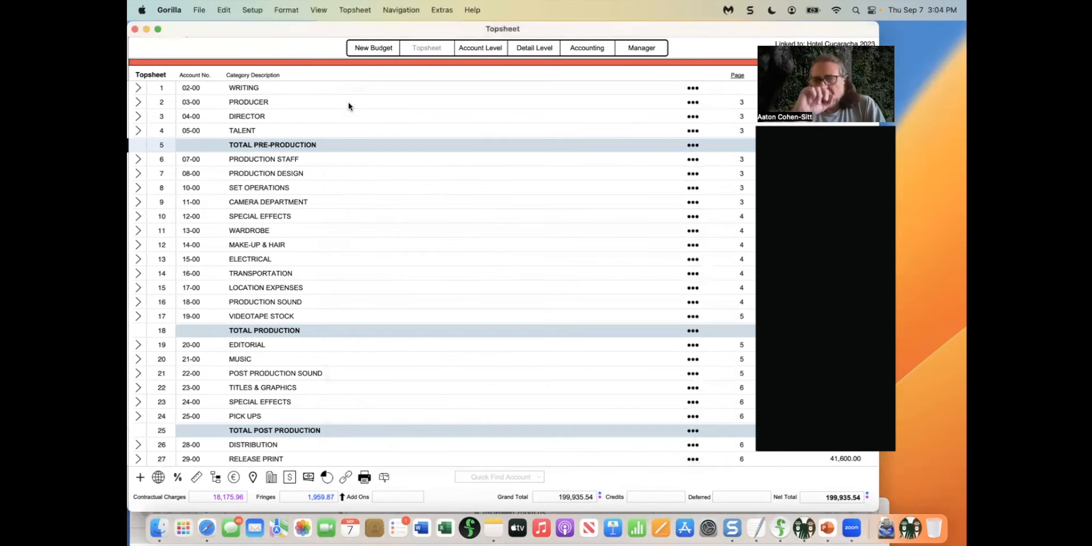